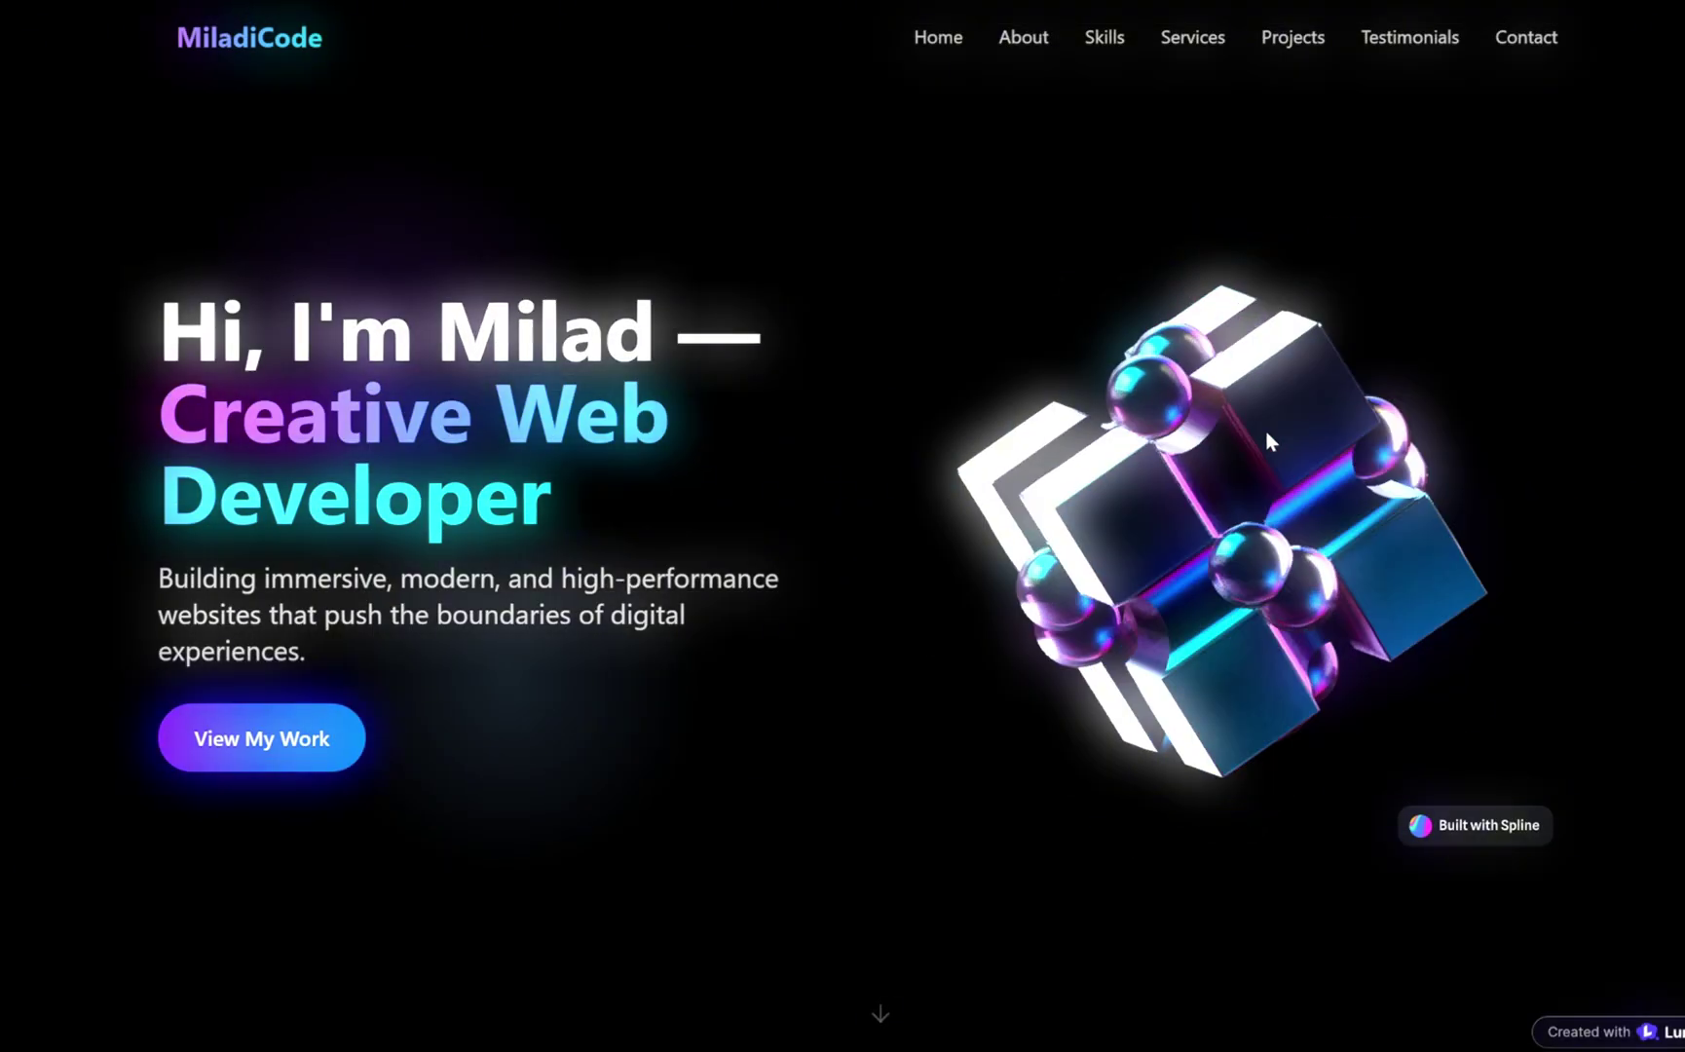
# Scroll the live MiladiCode portfolio from its hero down to Featured Projects.
pyautogui.scroll(-10, 823, 563)
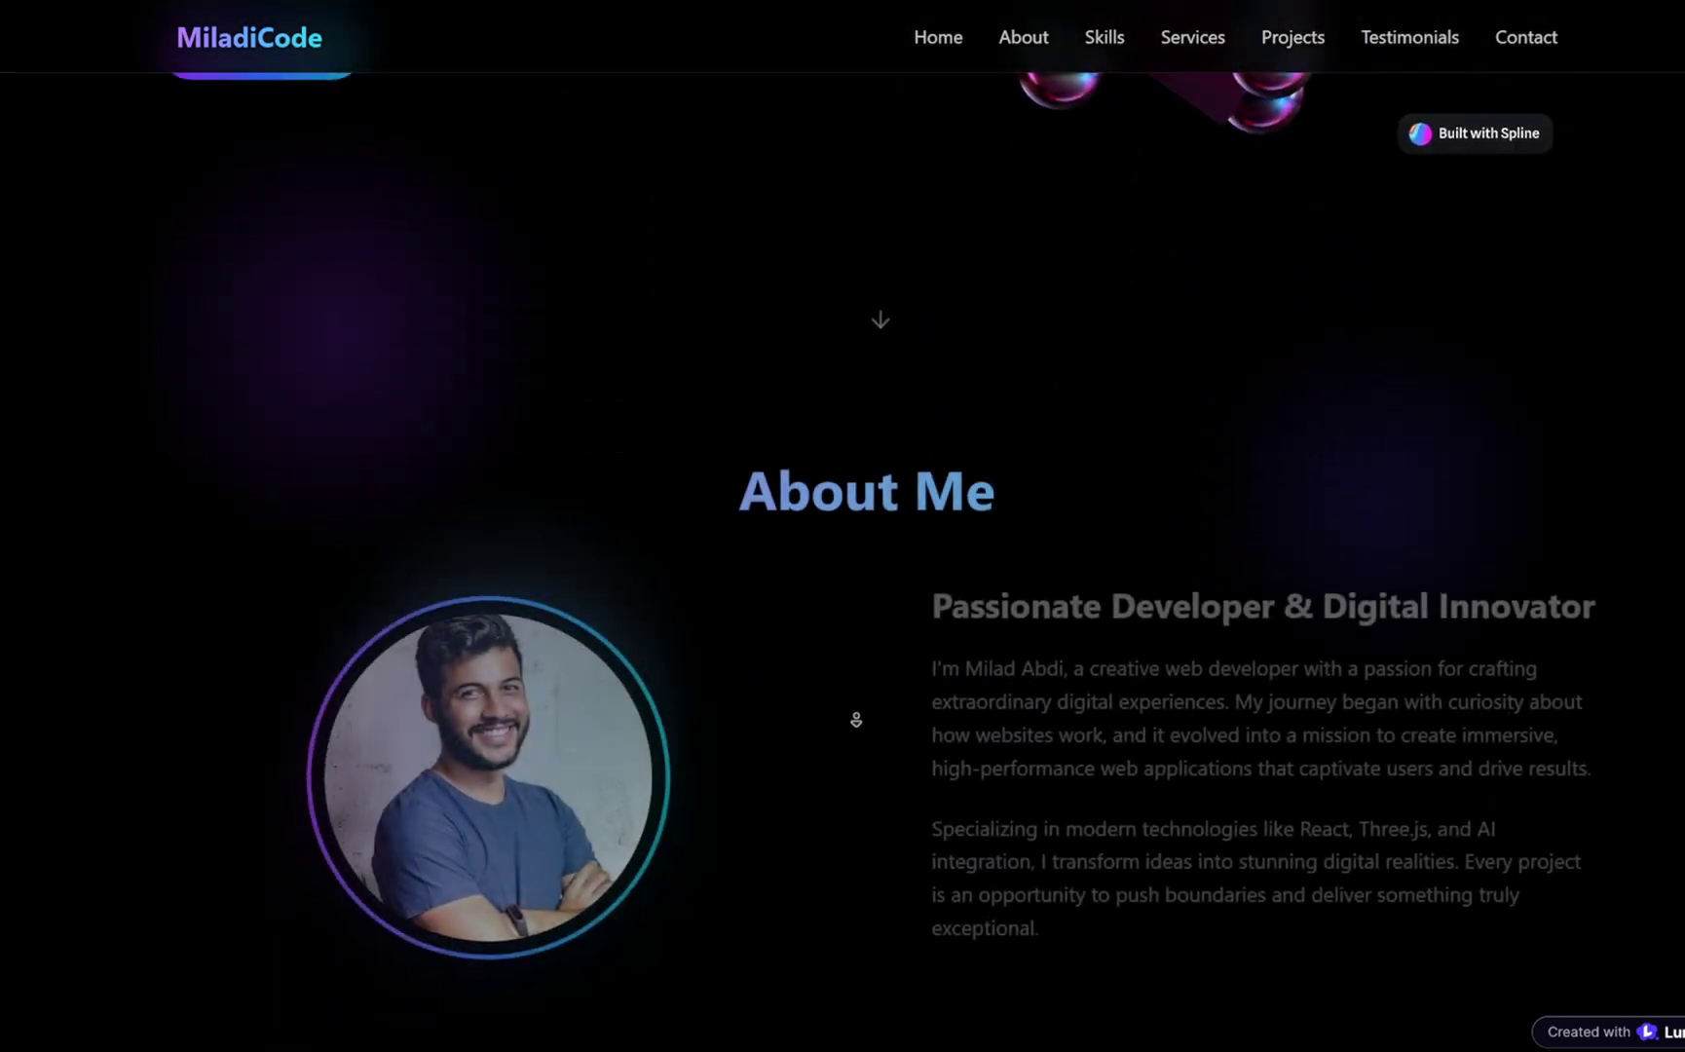
pyautogui.scroll(-14, 874, 676)
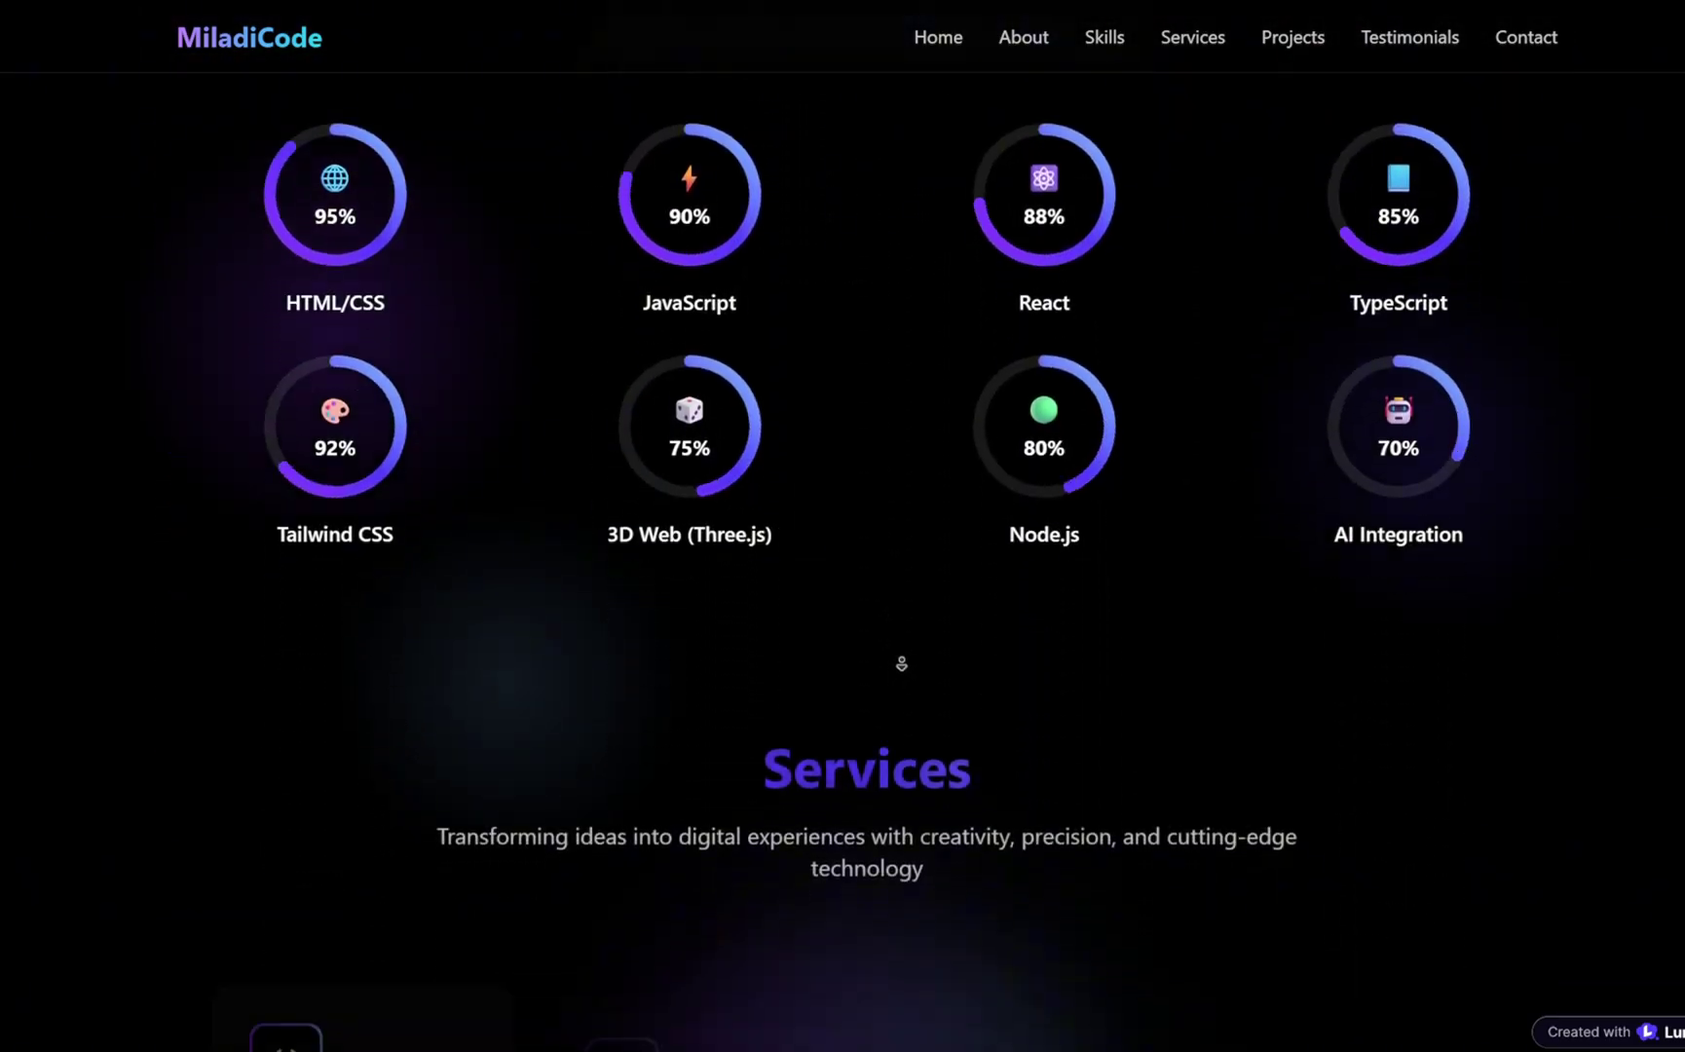
pyautogui.scroll(-14, 898, 745)
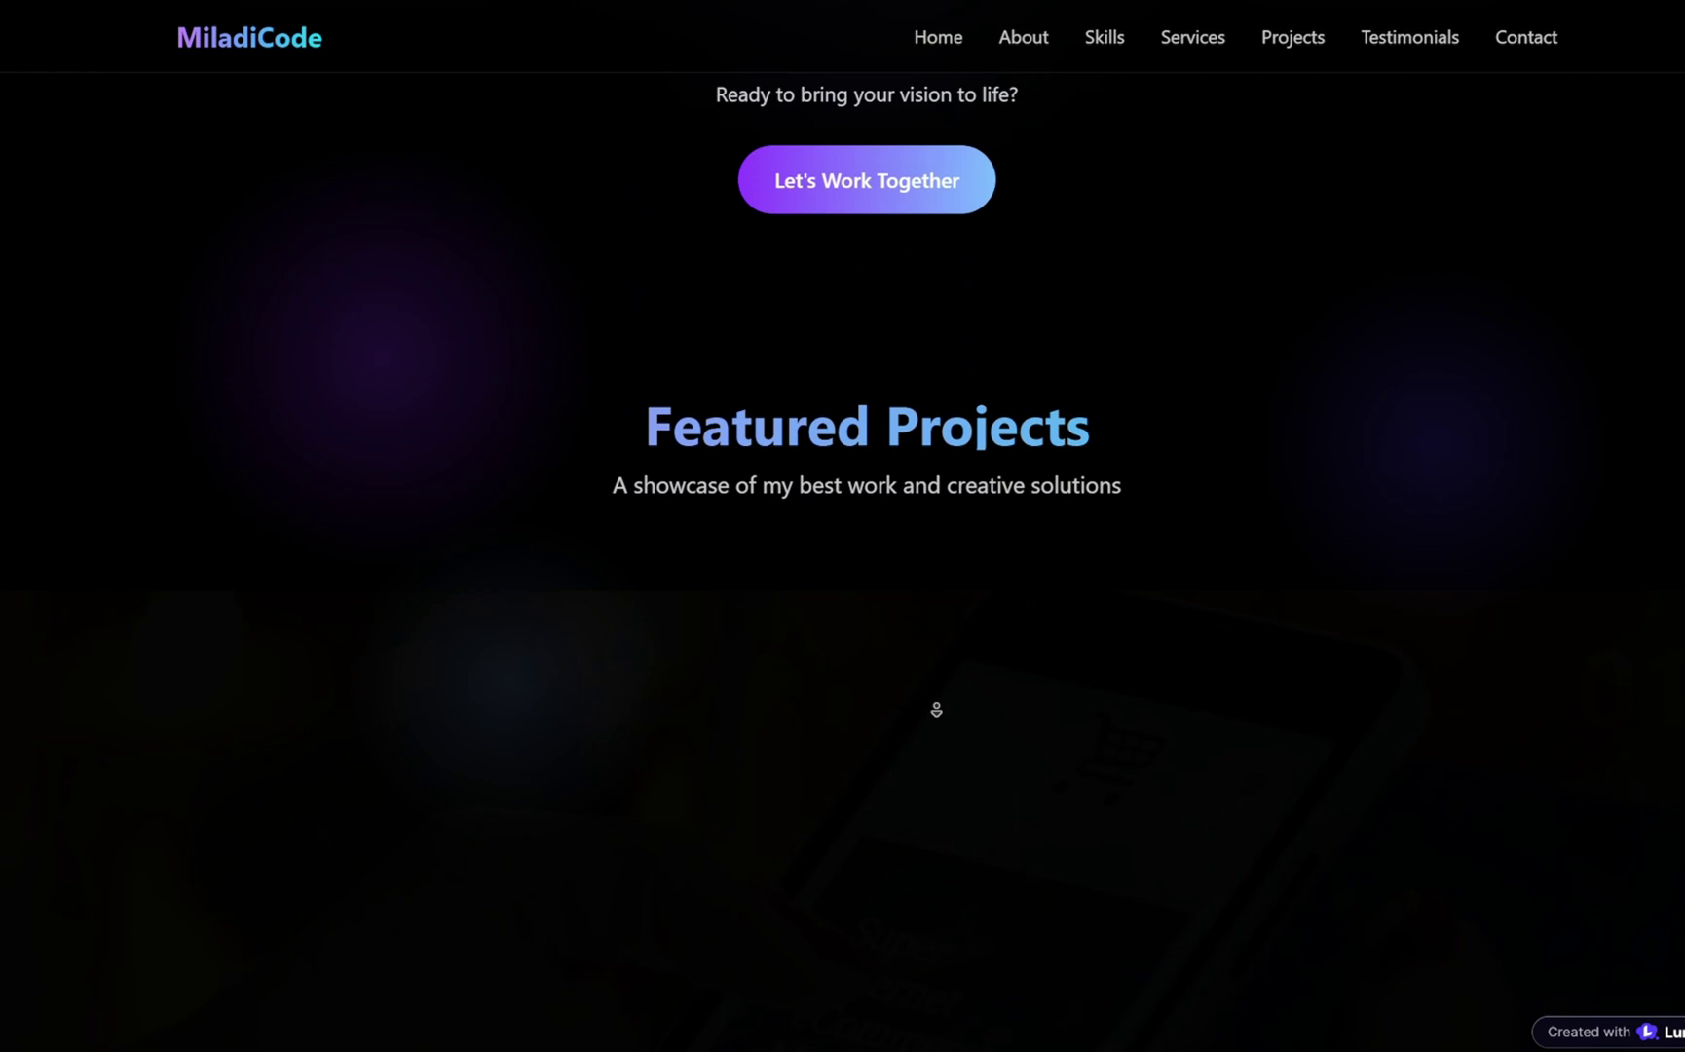
pyautogui.scroll(-20, 940, 721)
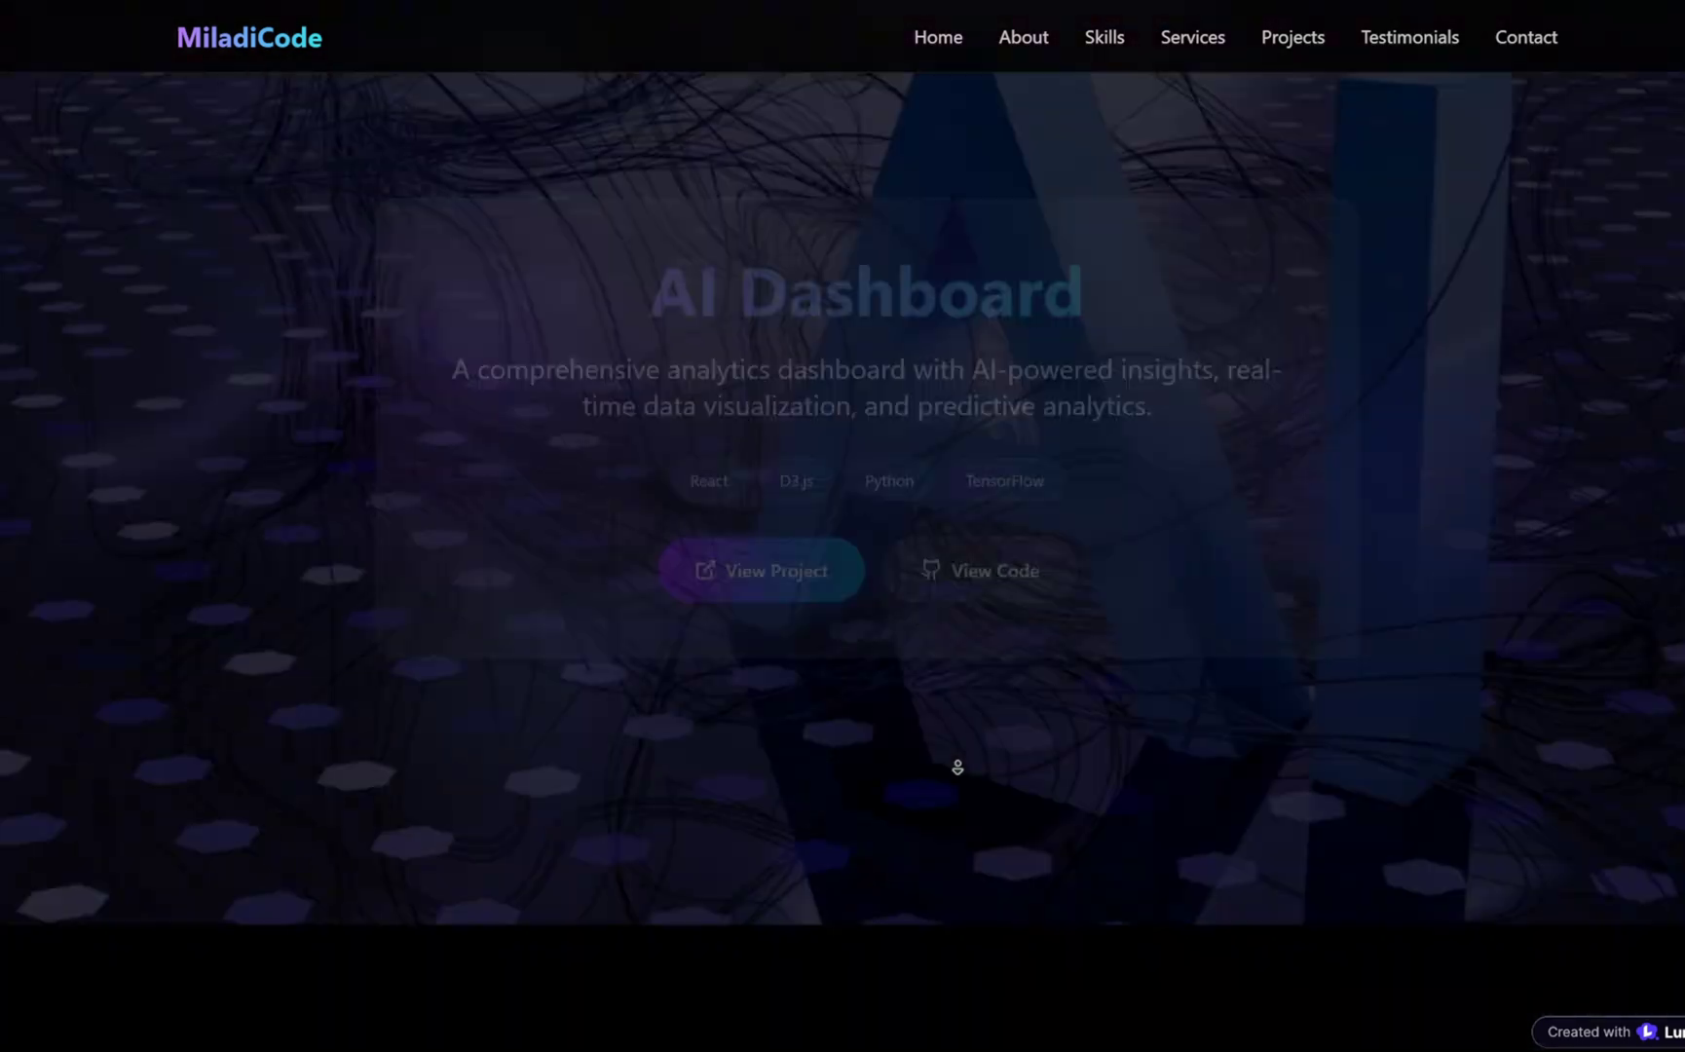
pyautogui.scroll(-8, 959, 744)
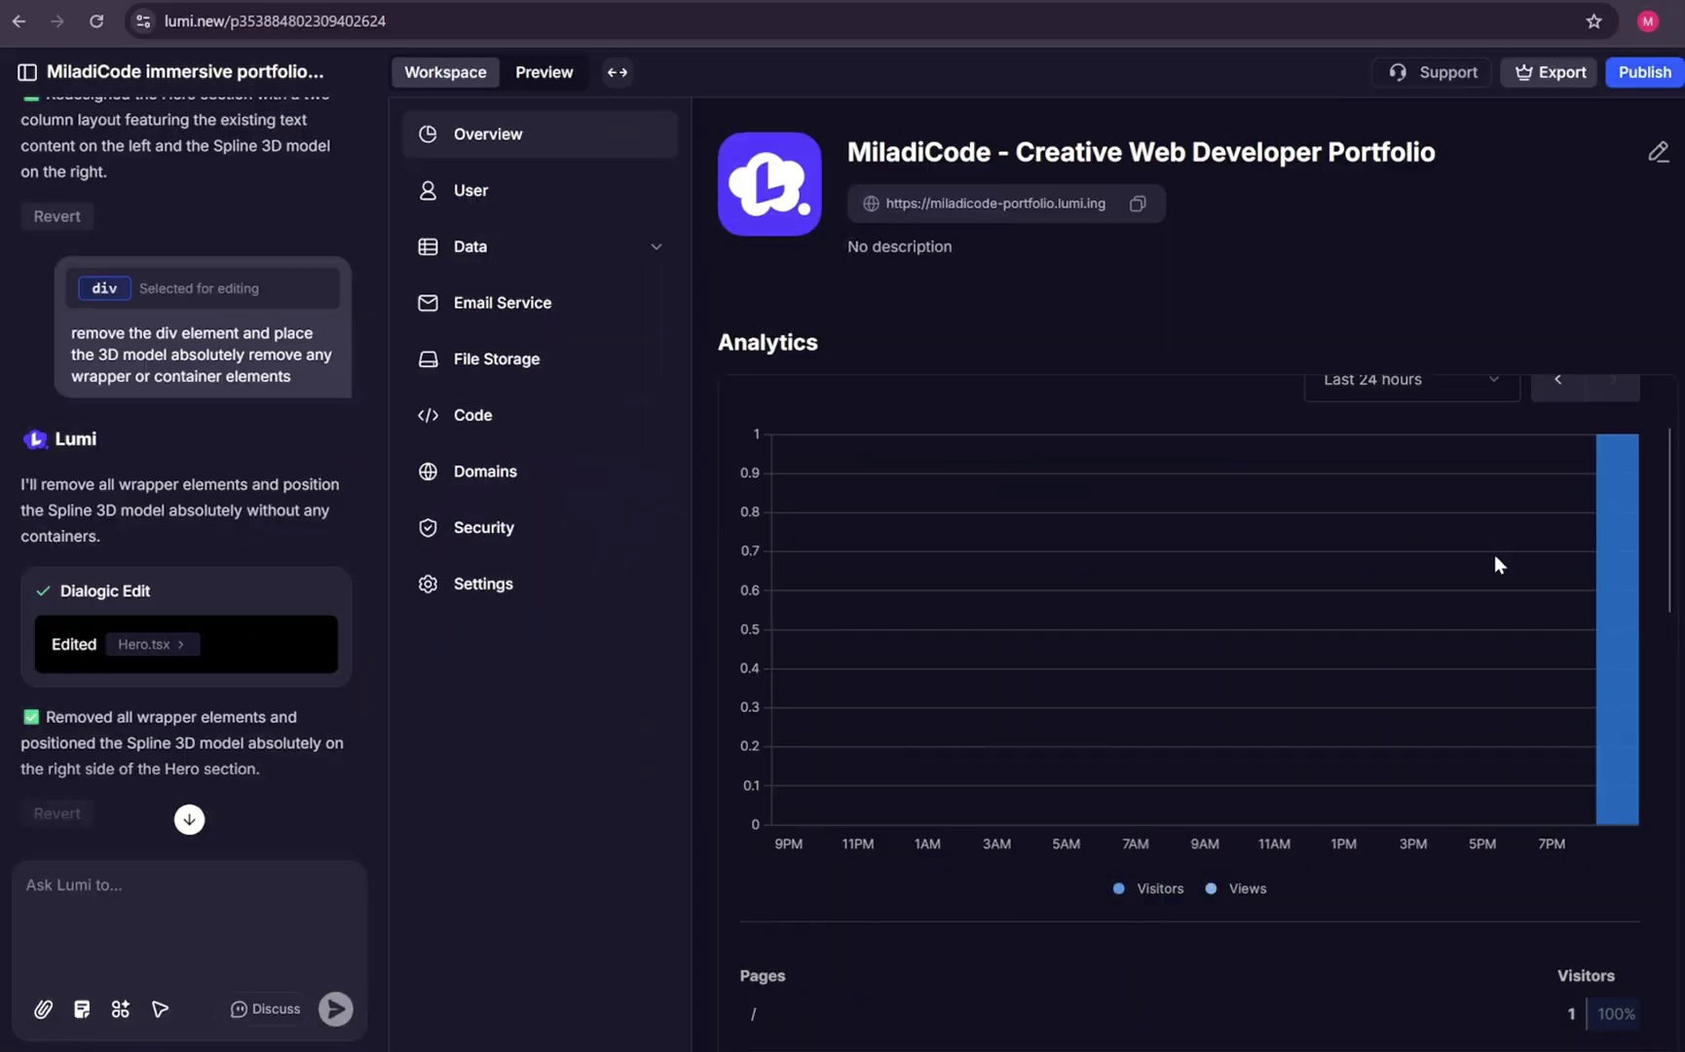
# Browse the workspace's User, Email Service, File Storage, Domains and Security pages in turn.
pyautogui.click(470, 190)
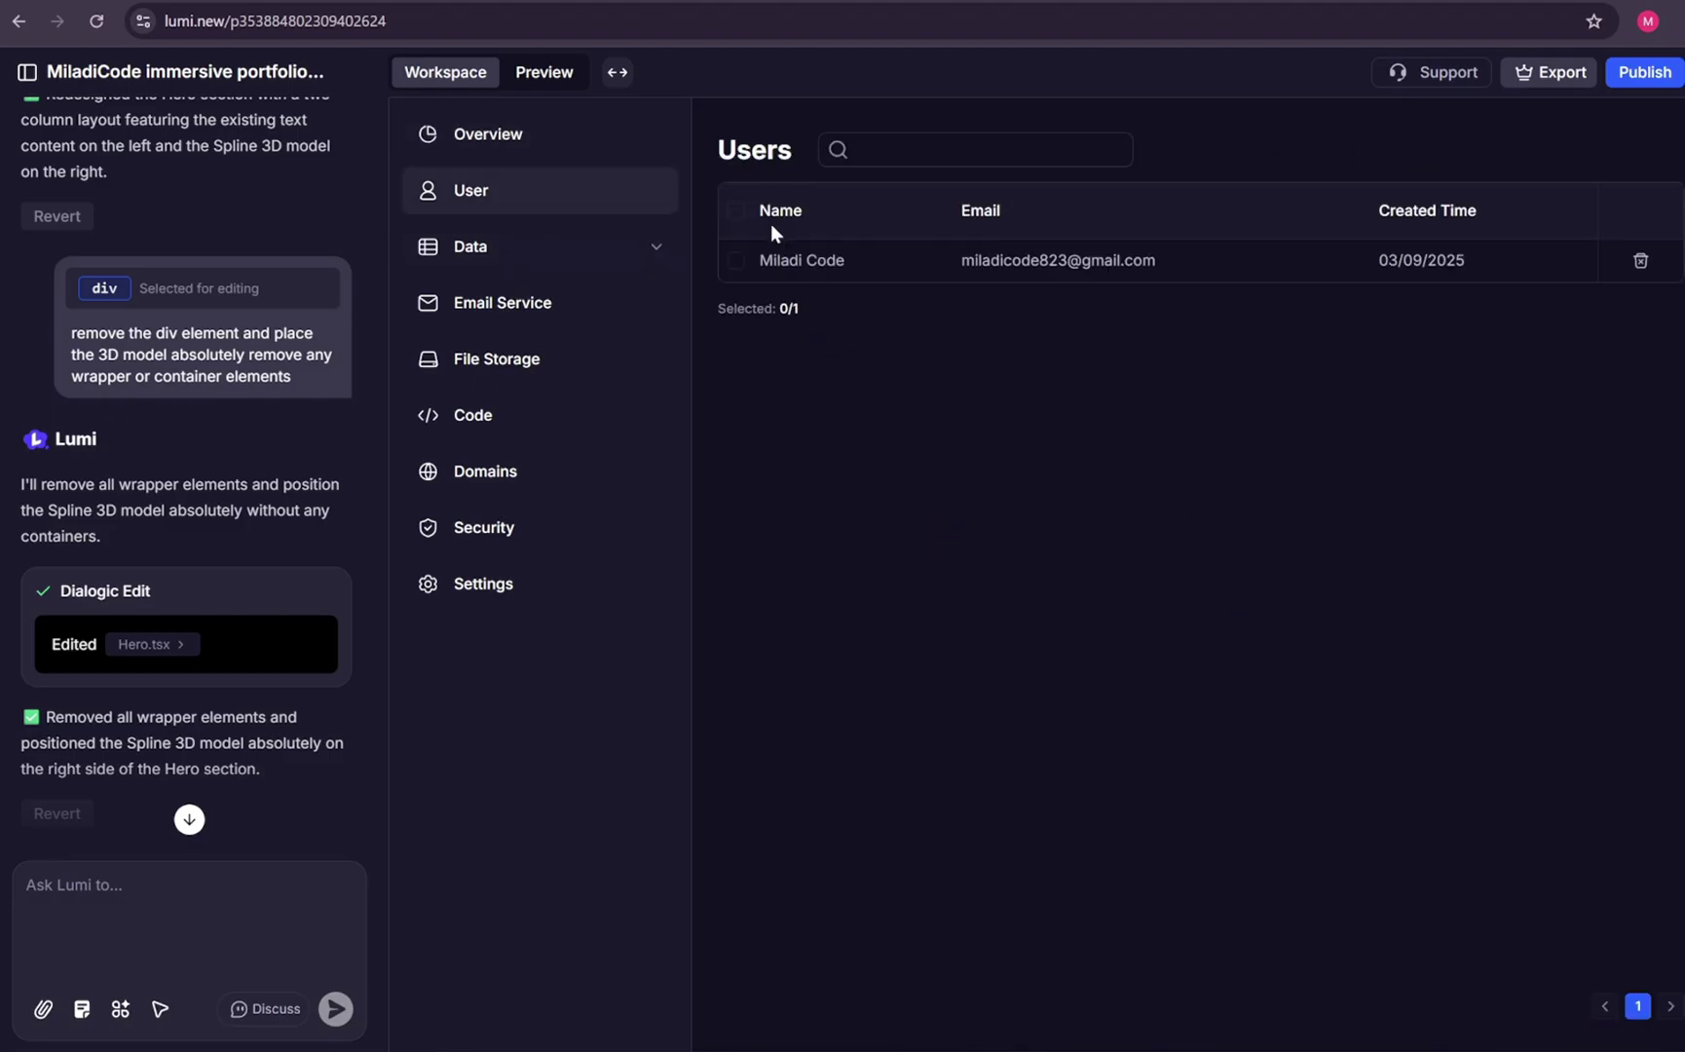
pyautogui.click(502, 302)
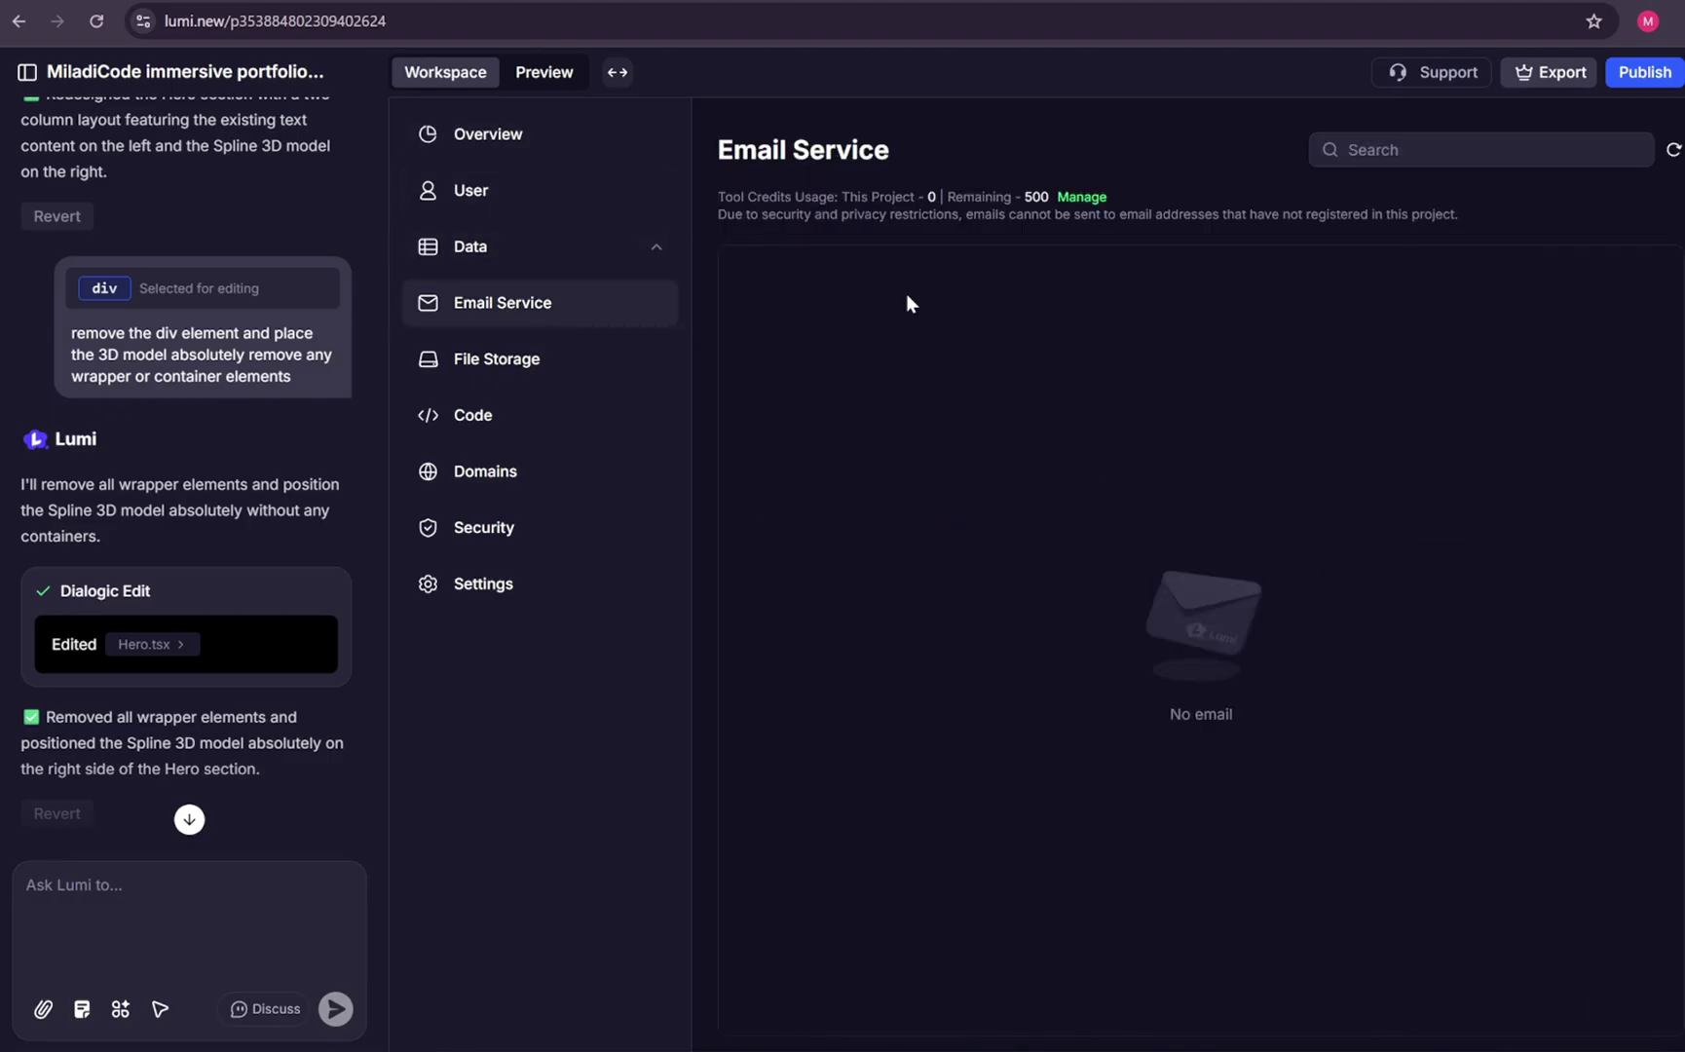
pyautogui.click(542, 370)
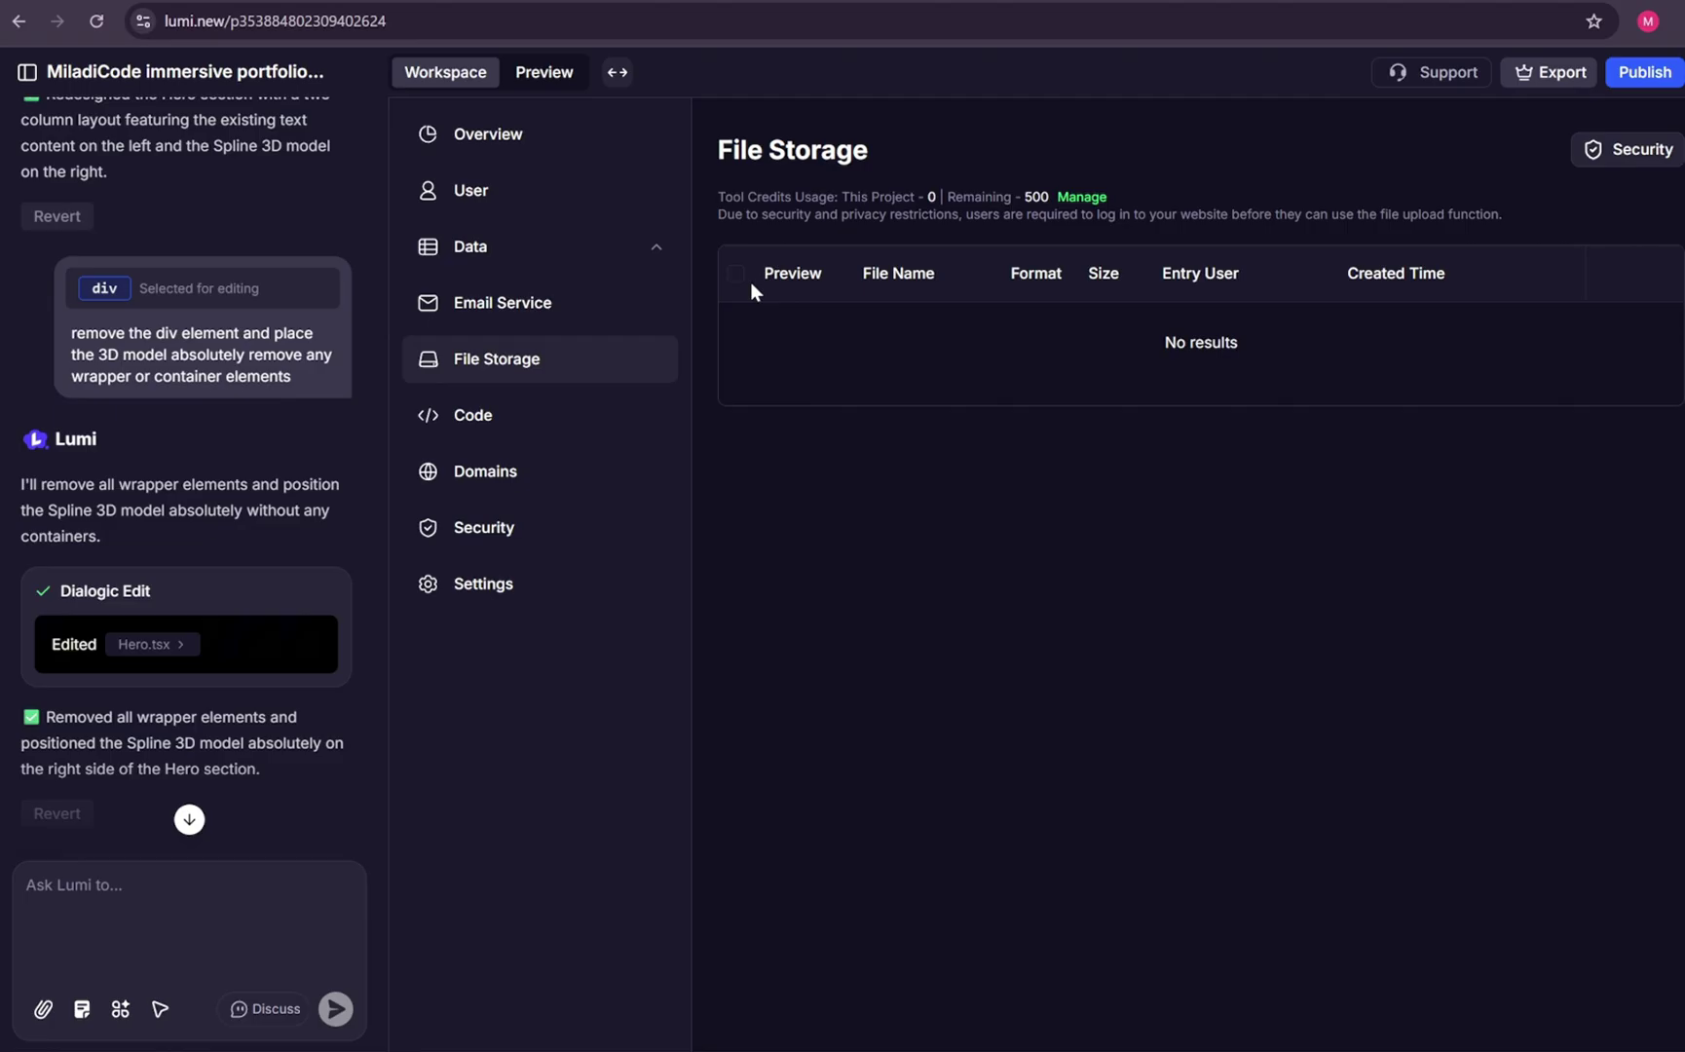
pyautogui.click(555, 444)
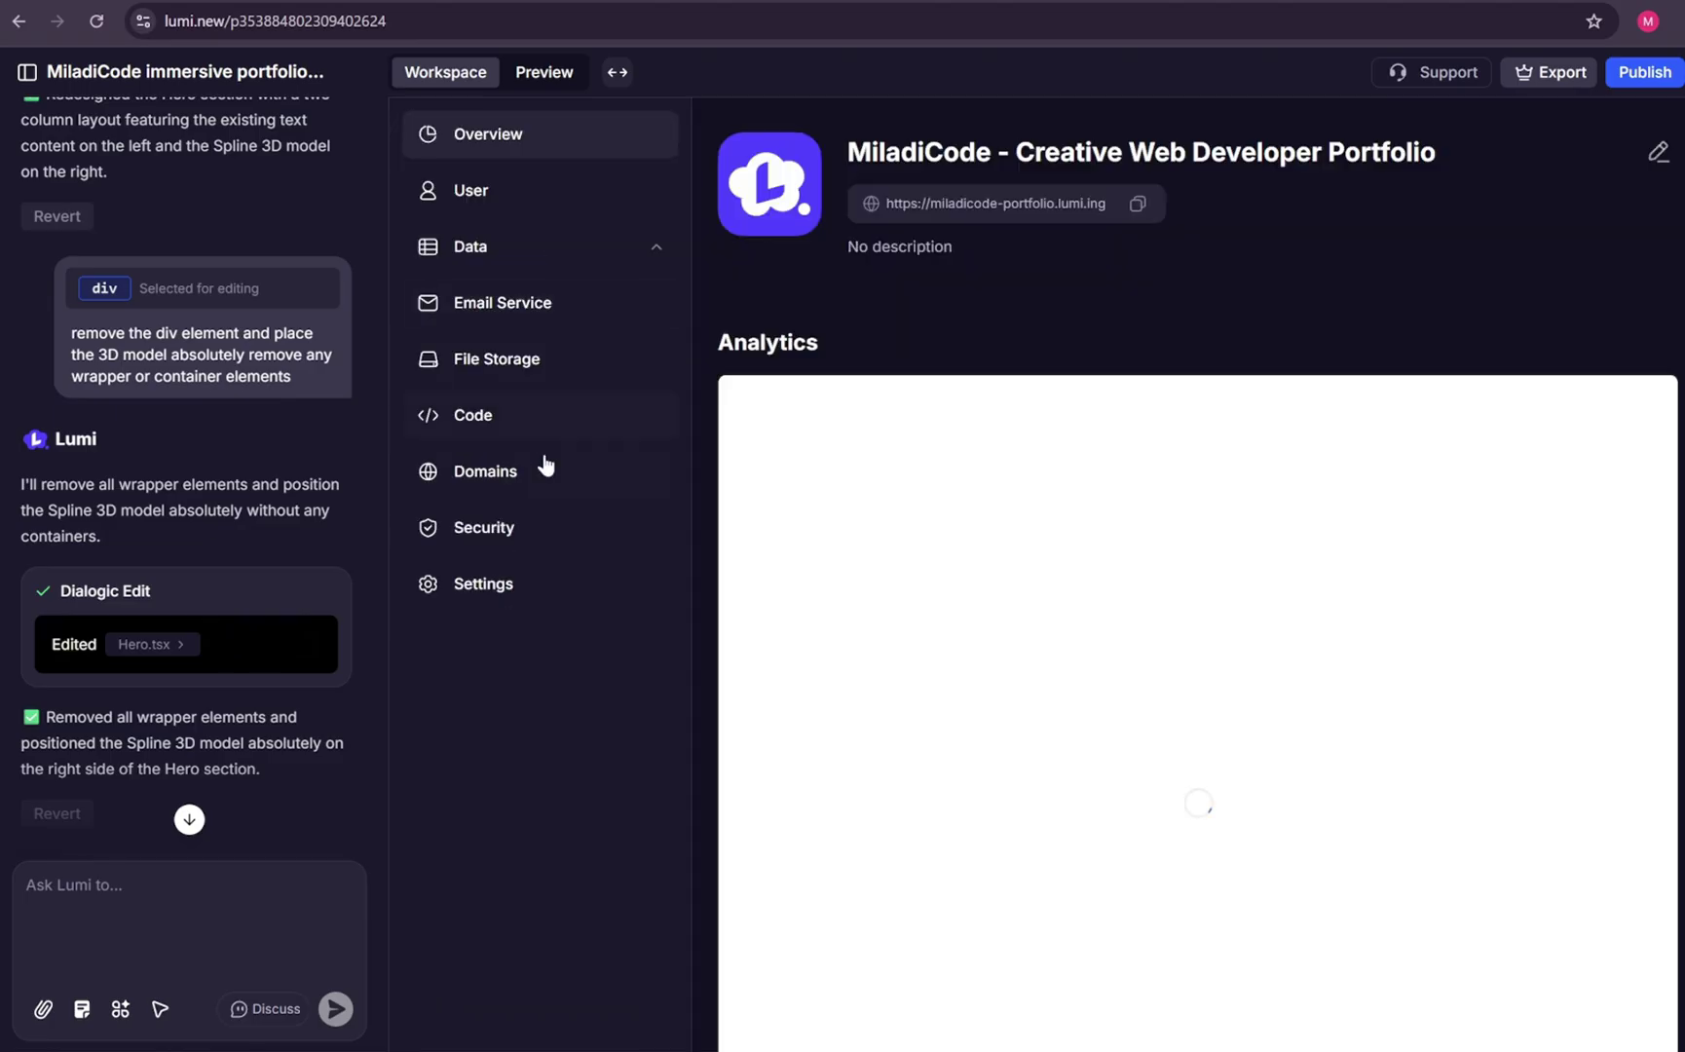
pyautogui.click(626, 495)
pyautogui.click(584, 530)
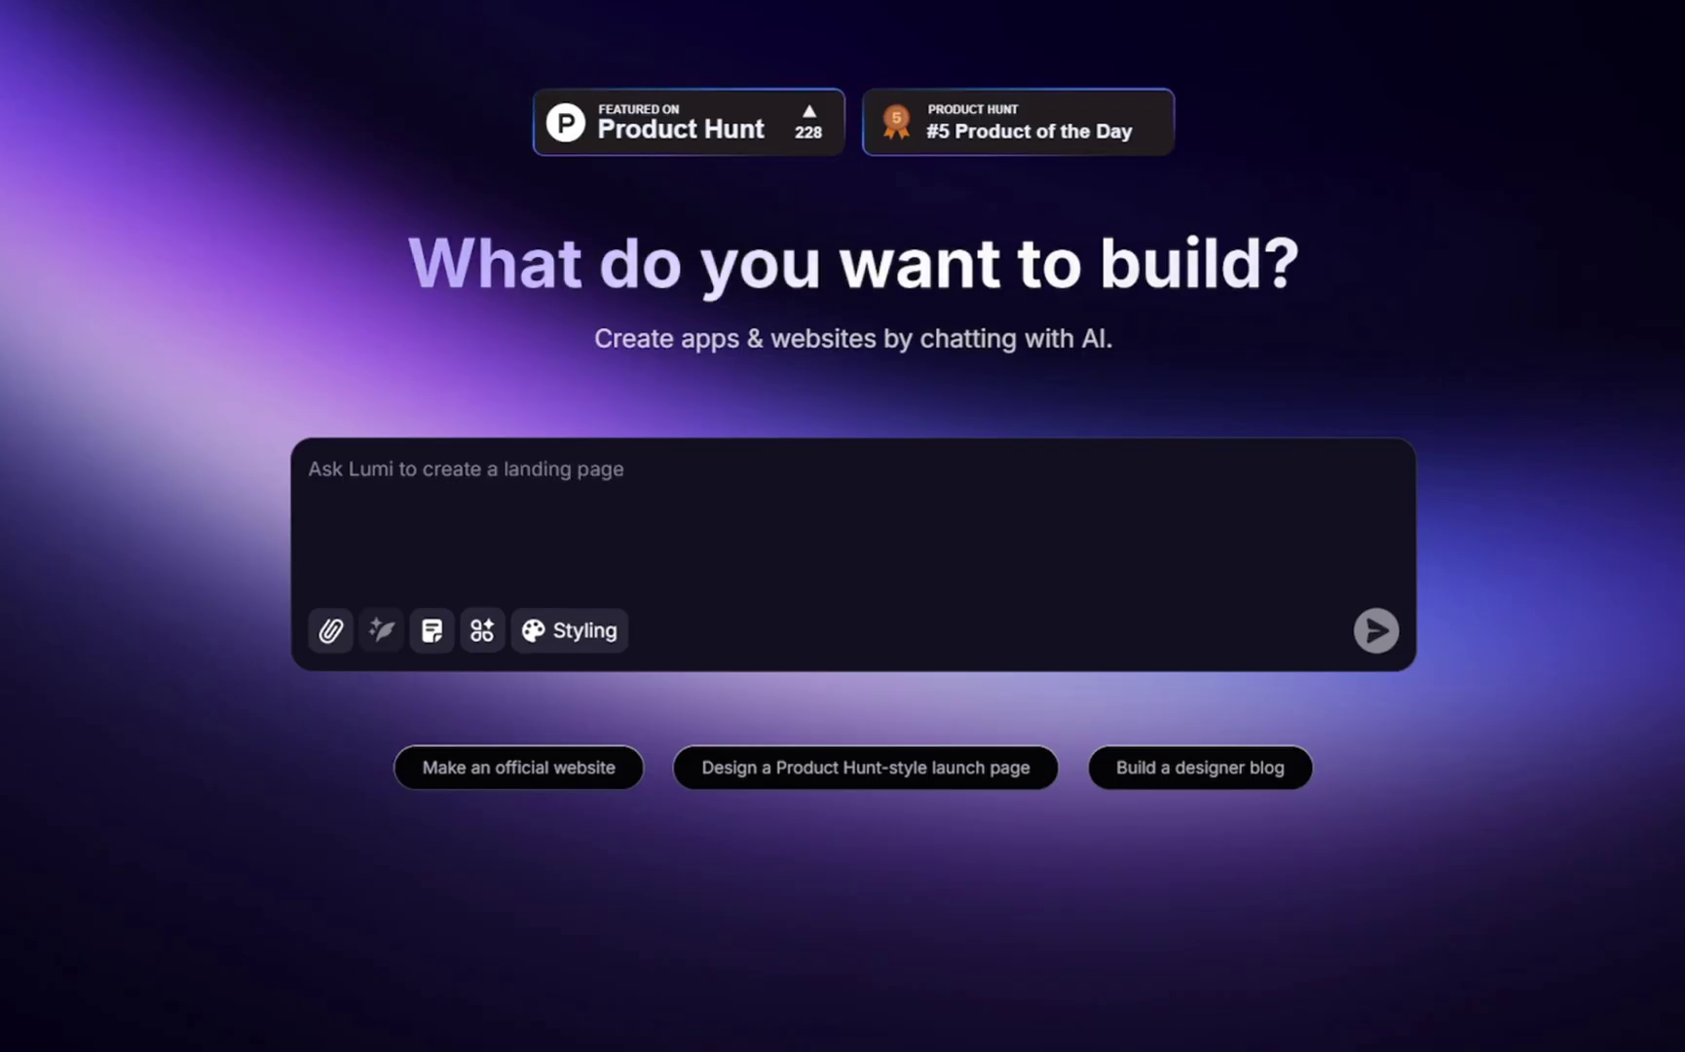
# Open the Styling Library and preview the Neo-Brutalism sample blog.
pyautogui.click(577, 648)
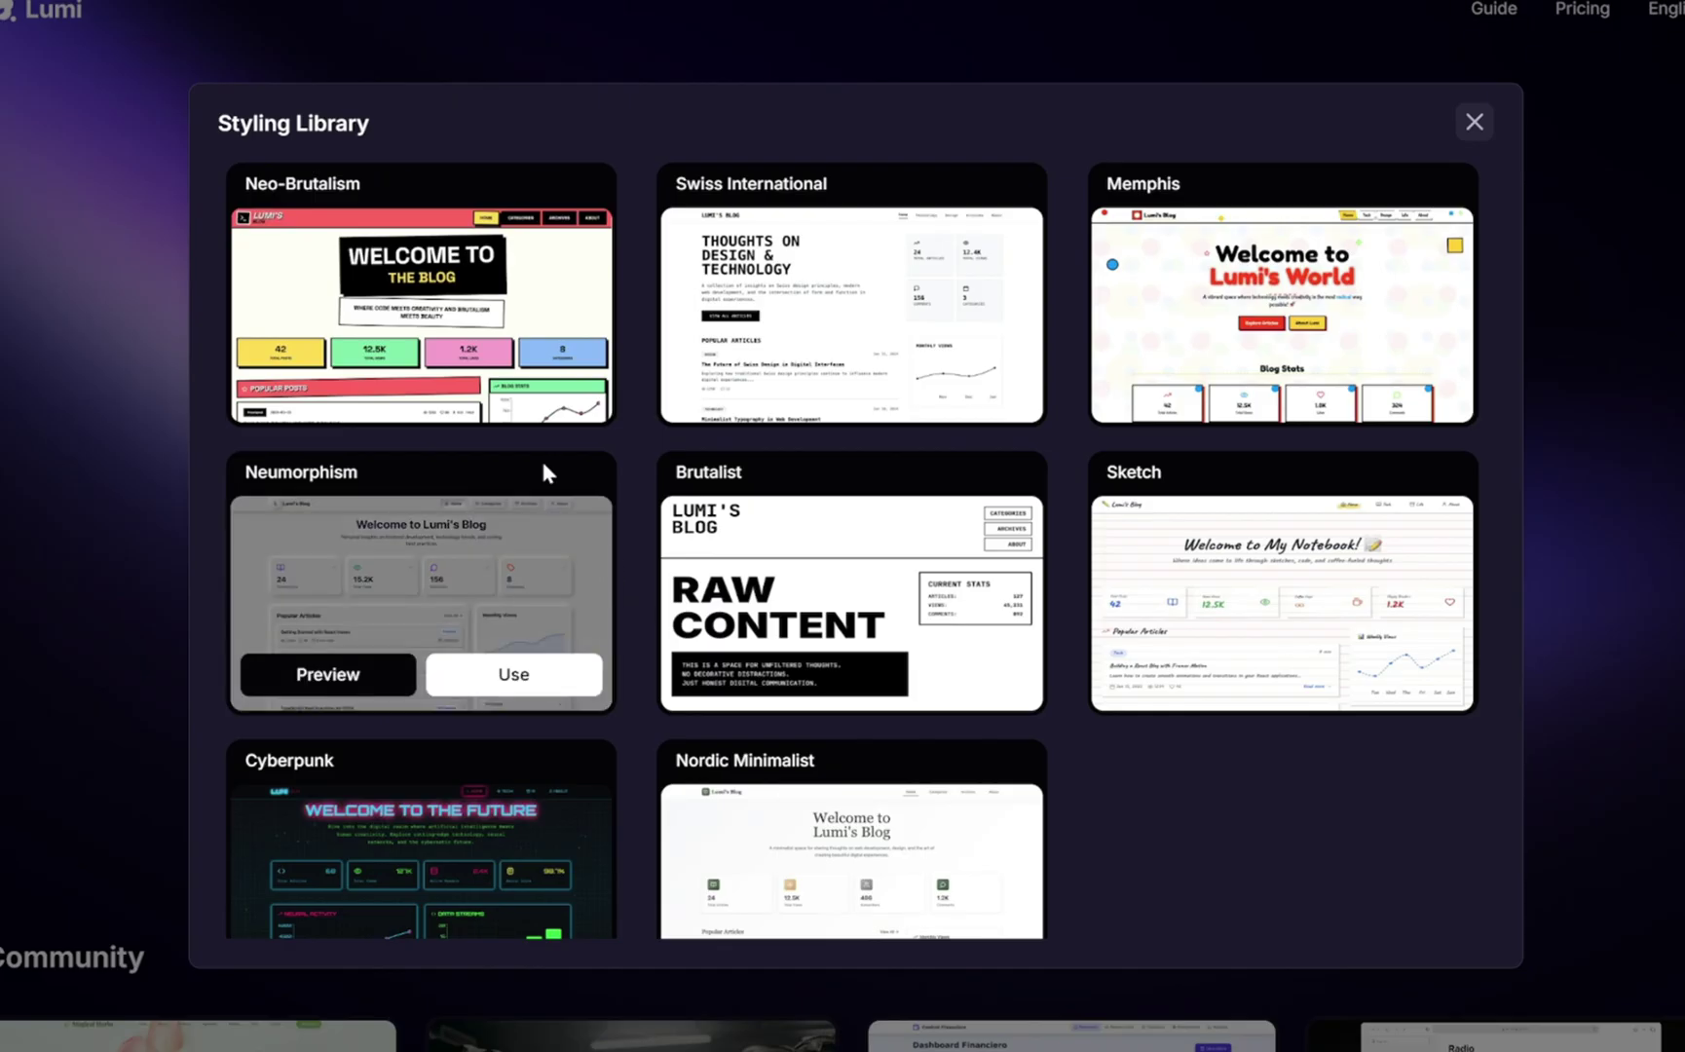
pyautogui.moveTo(427, 375)
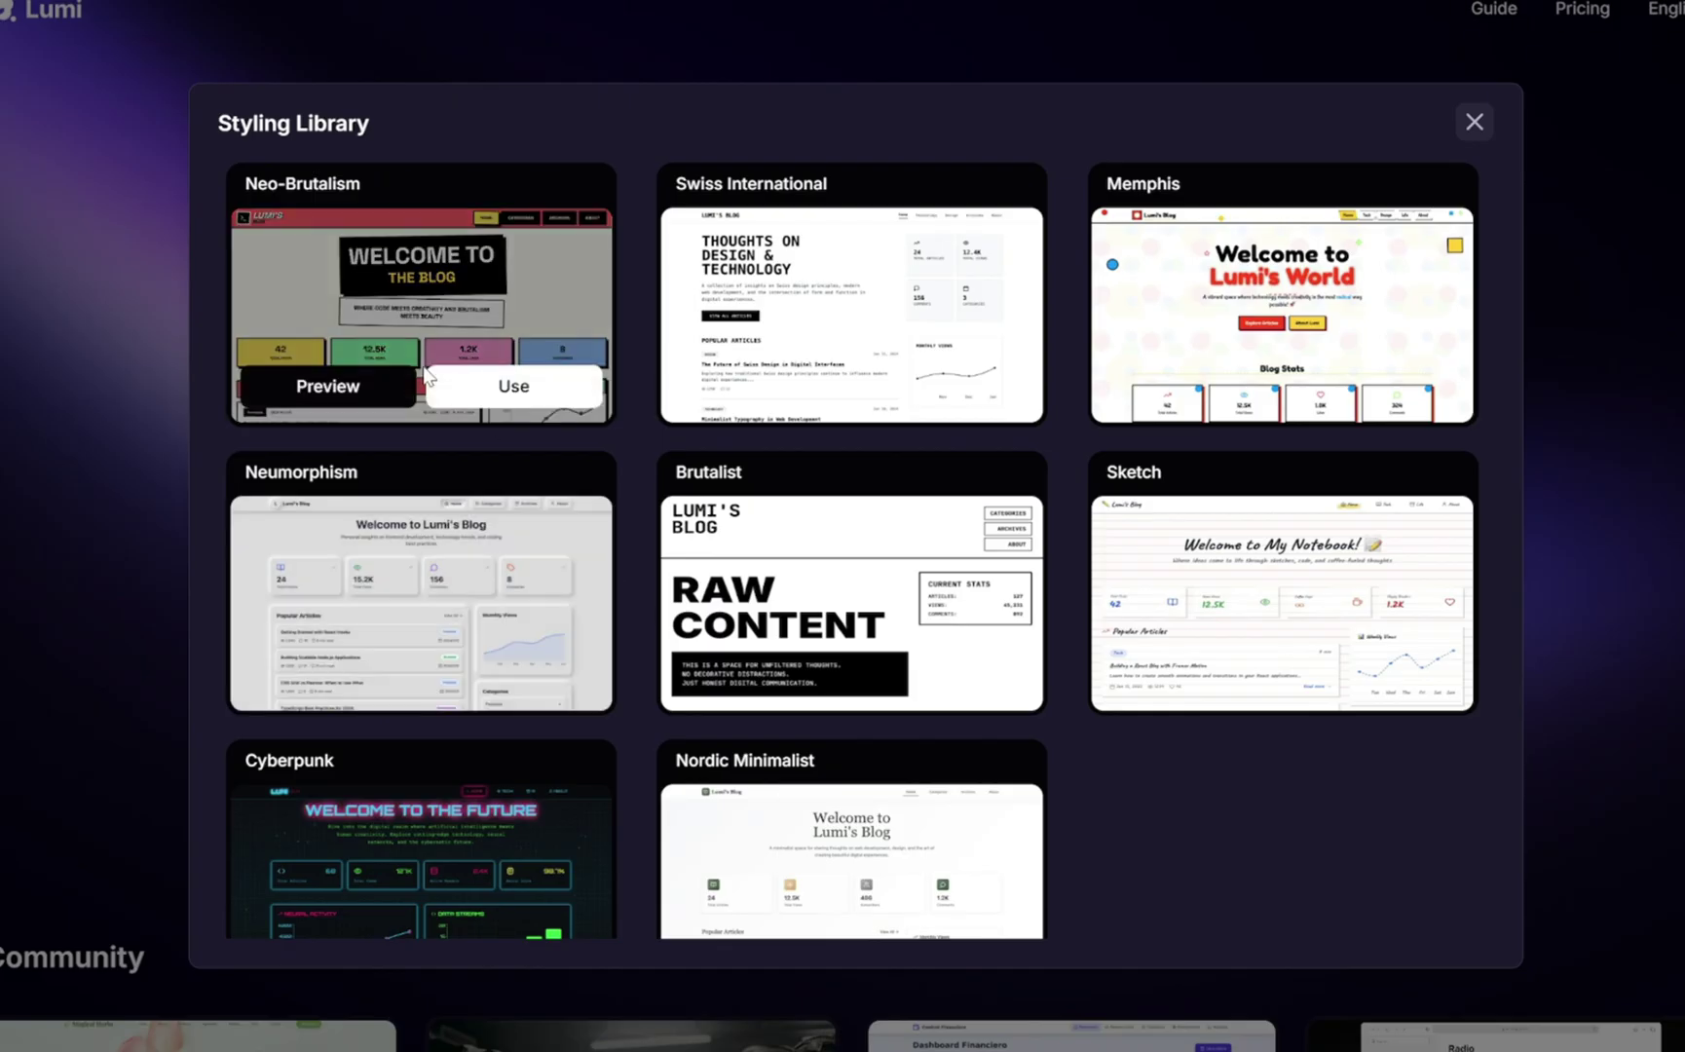
pyautogui.click(328, 389)
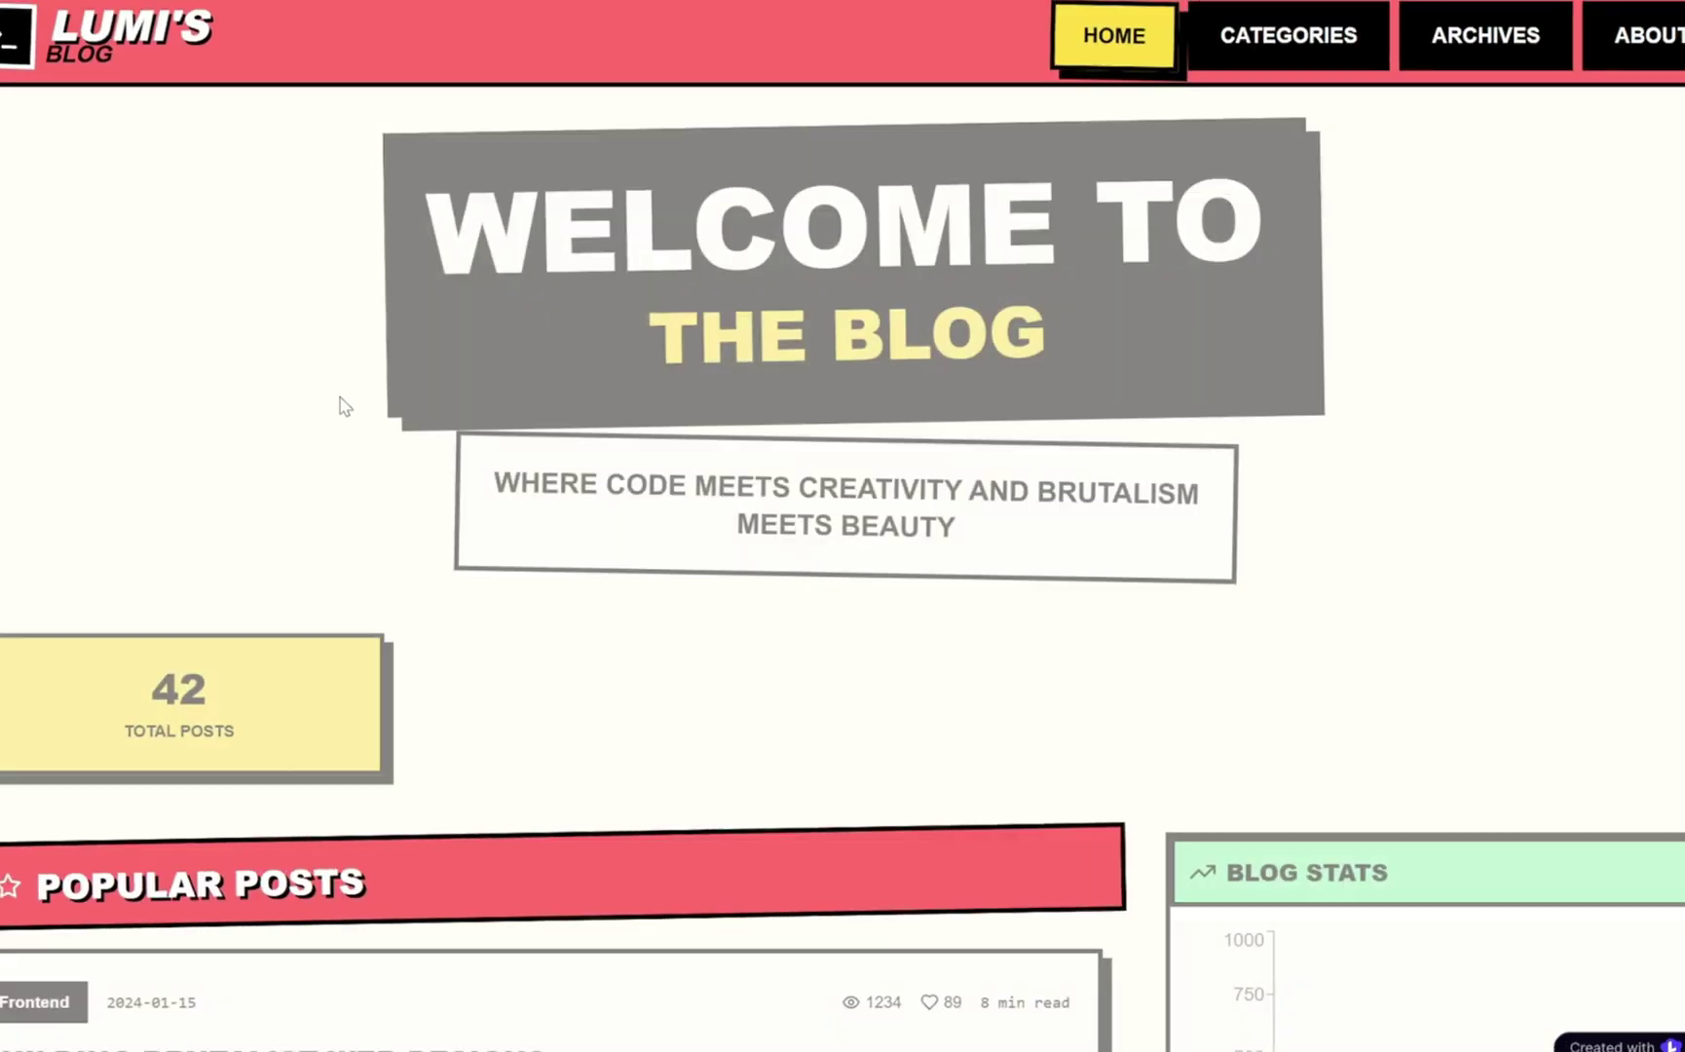
pyautogui.scroll(-2, 1013, 779)
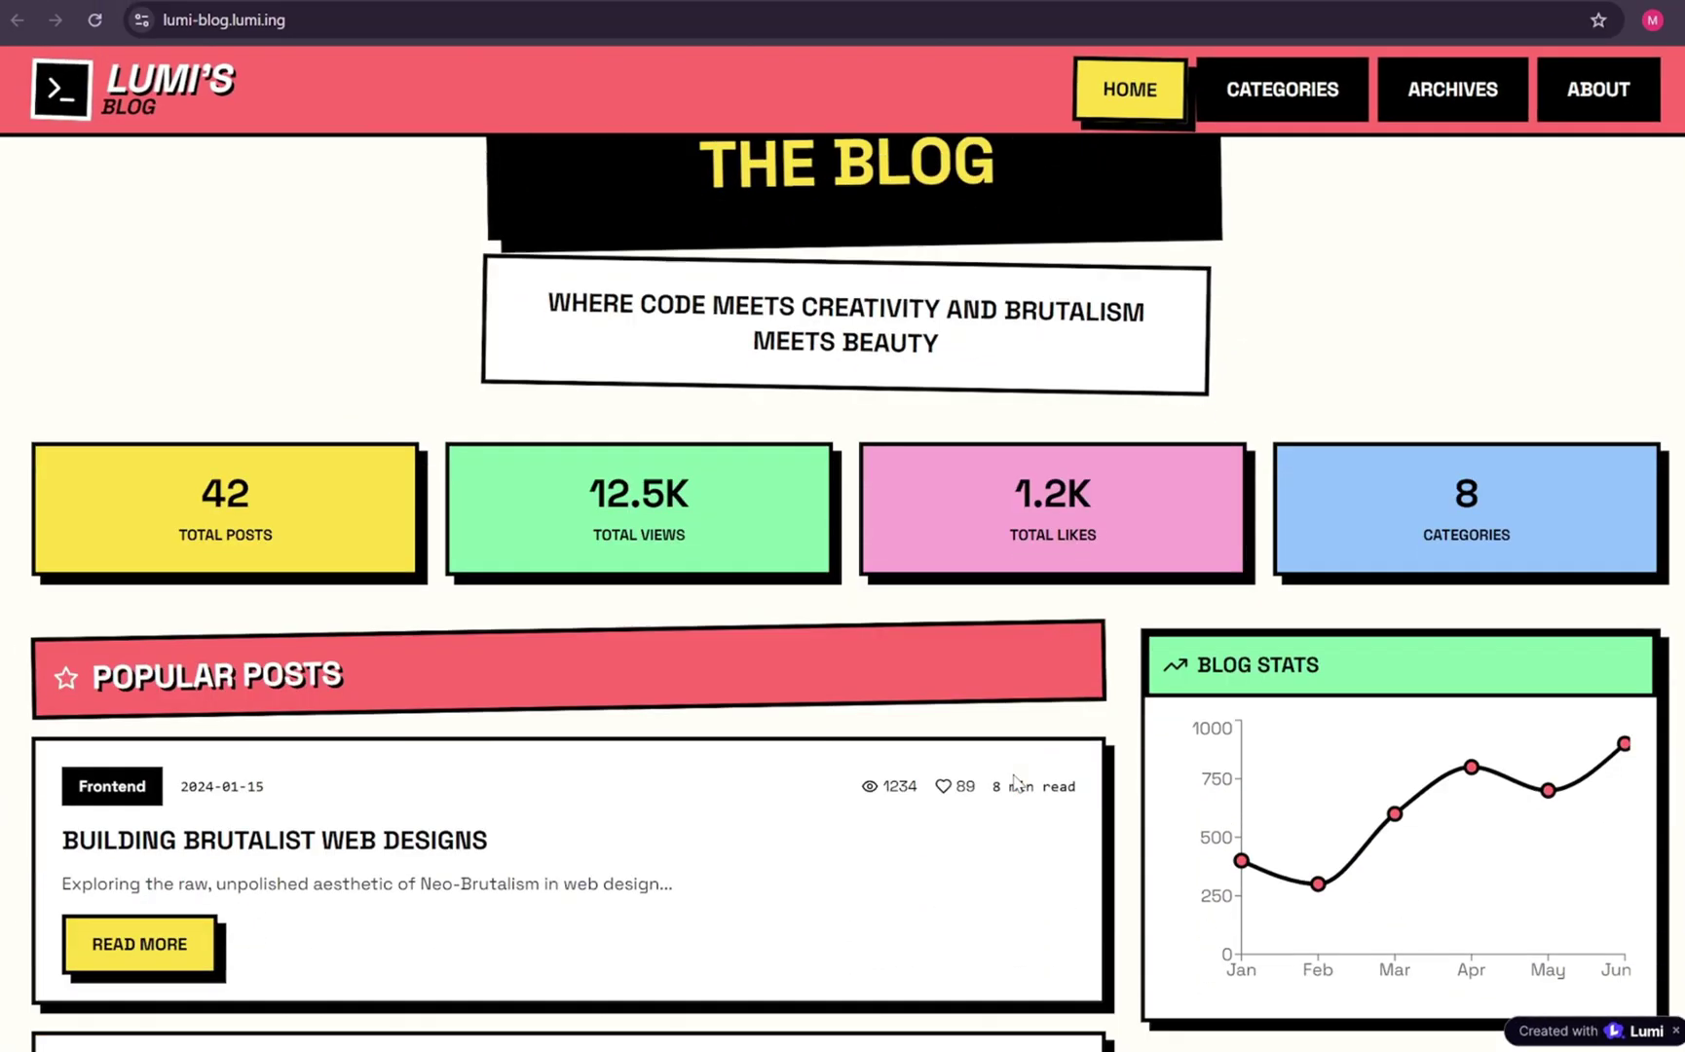
pyautogui.scroll(-10, 1013, 779)
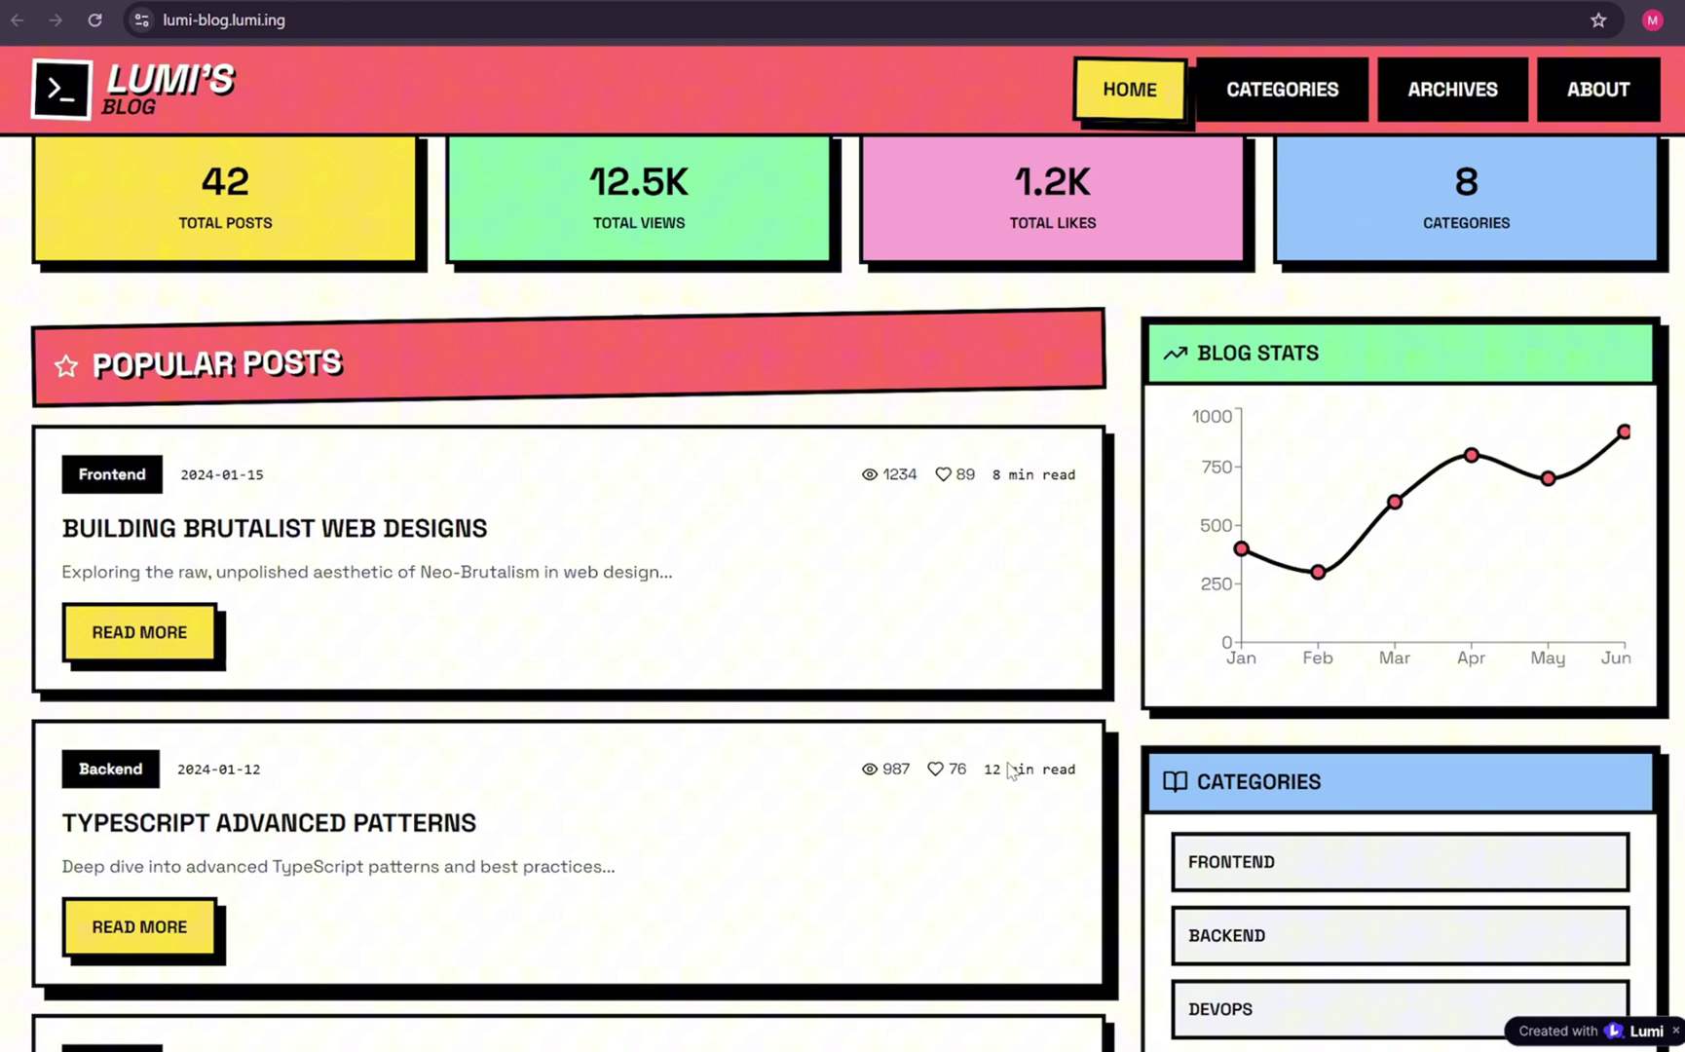
pyautogui.scroll(10, 1002, 763)
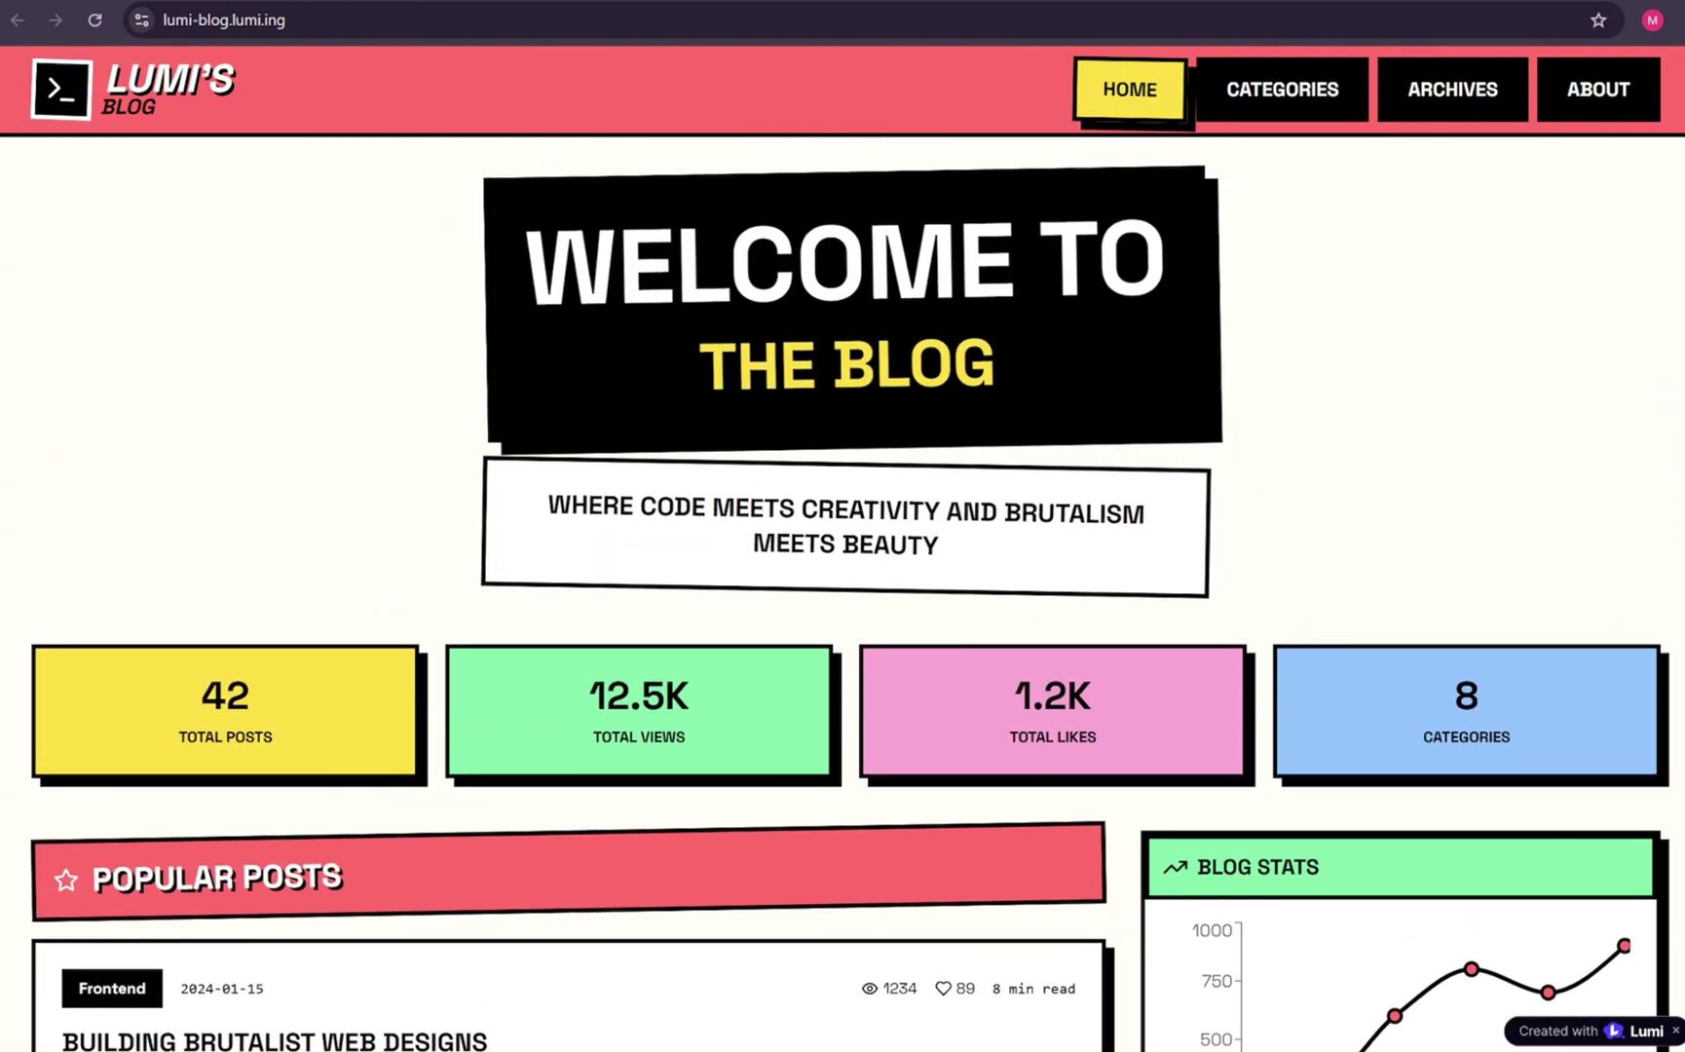
pyautogui.hotkey('ctrl', 'w')
# Preview the Cyberpunk sample blog, then close the Styling Library.
pyautogui.scroll(-1, 793, 713)
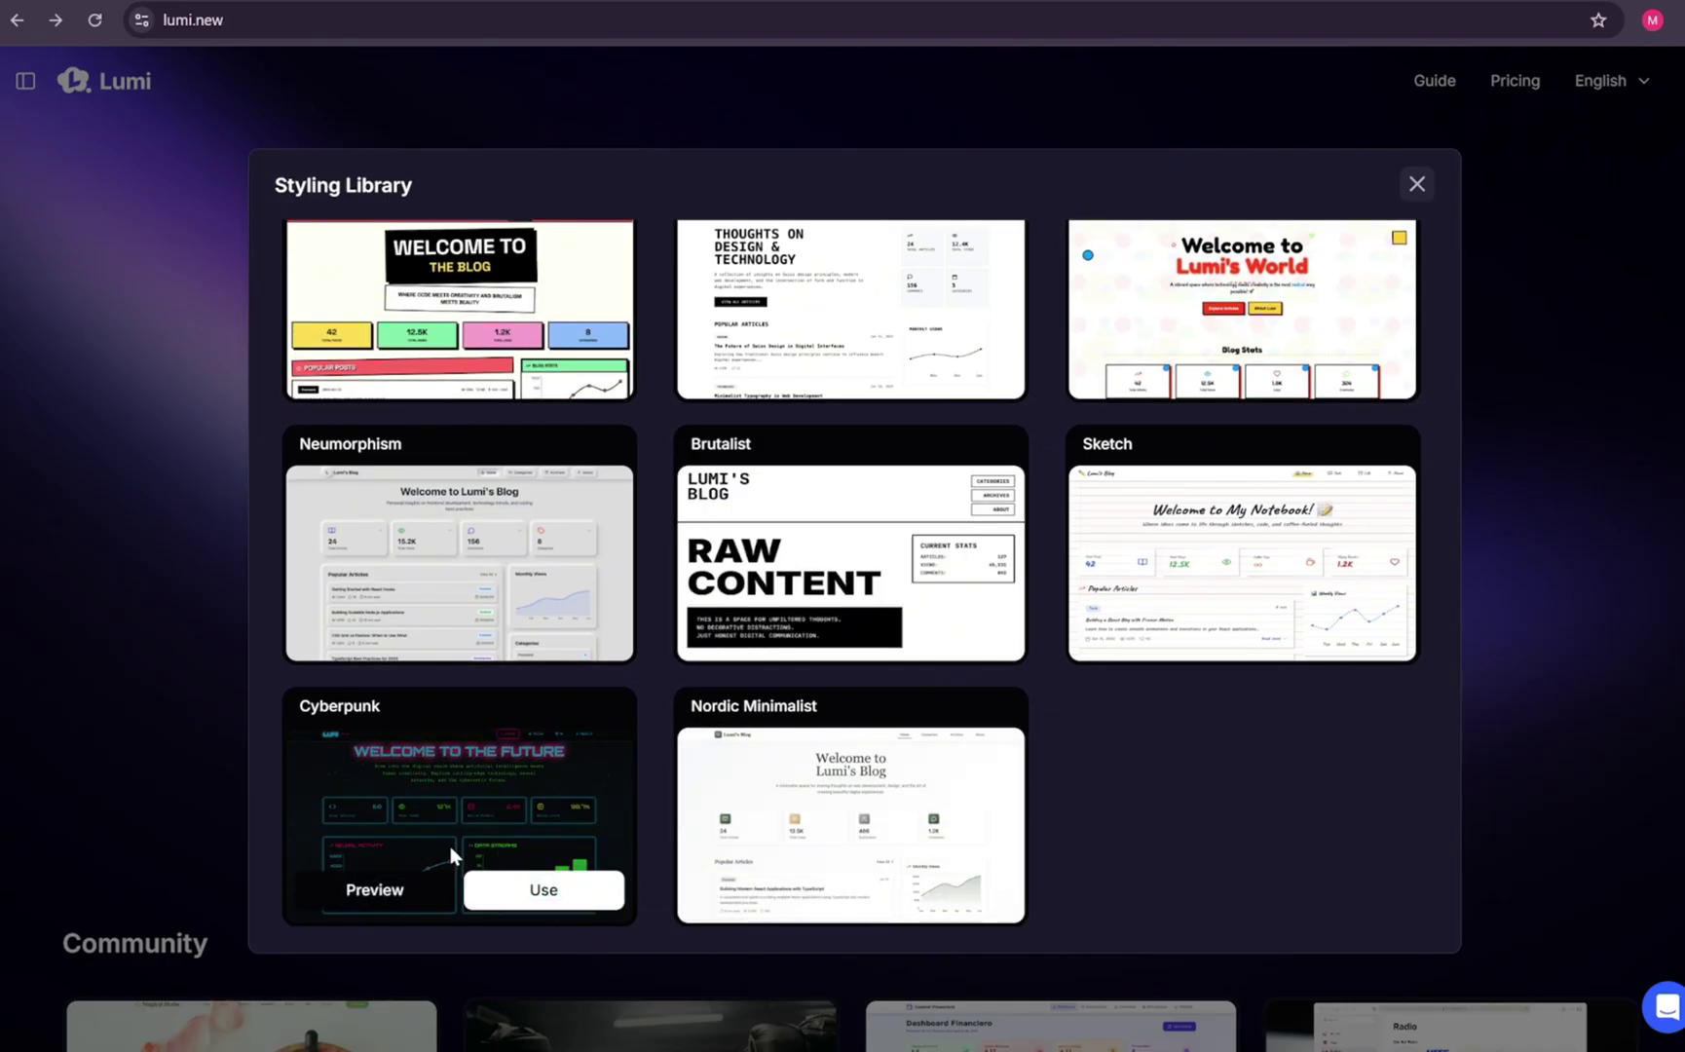
pyautogui.click(384, 892)
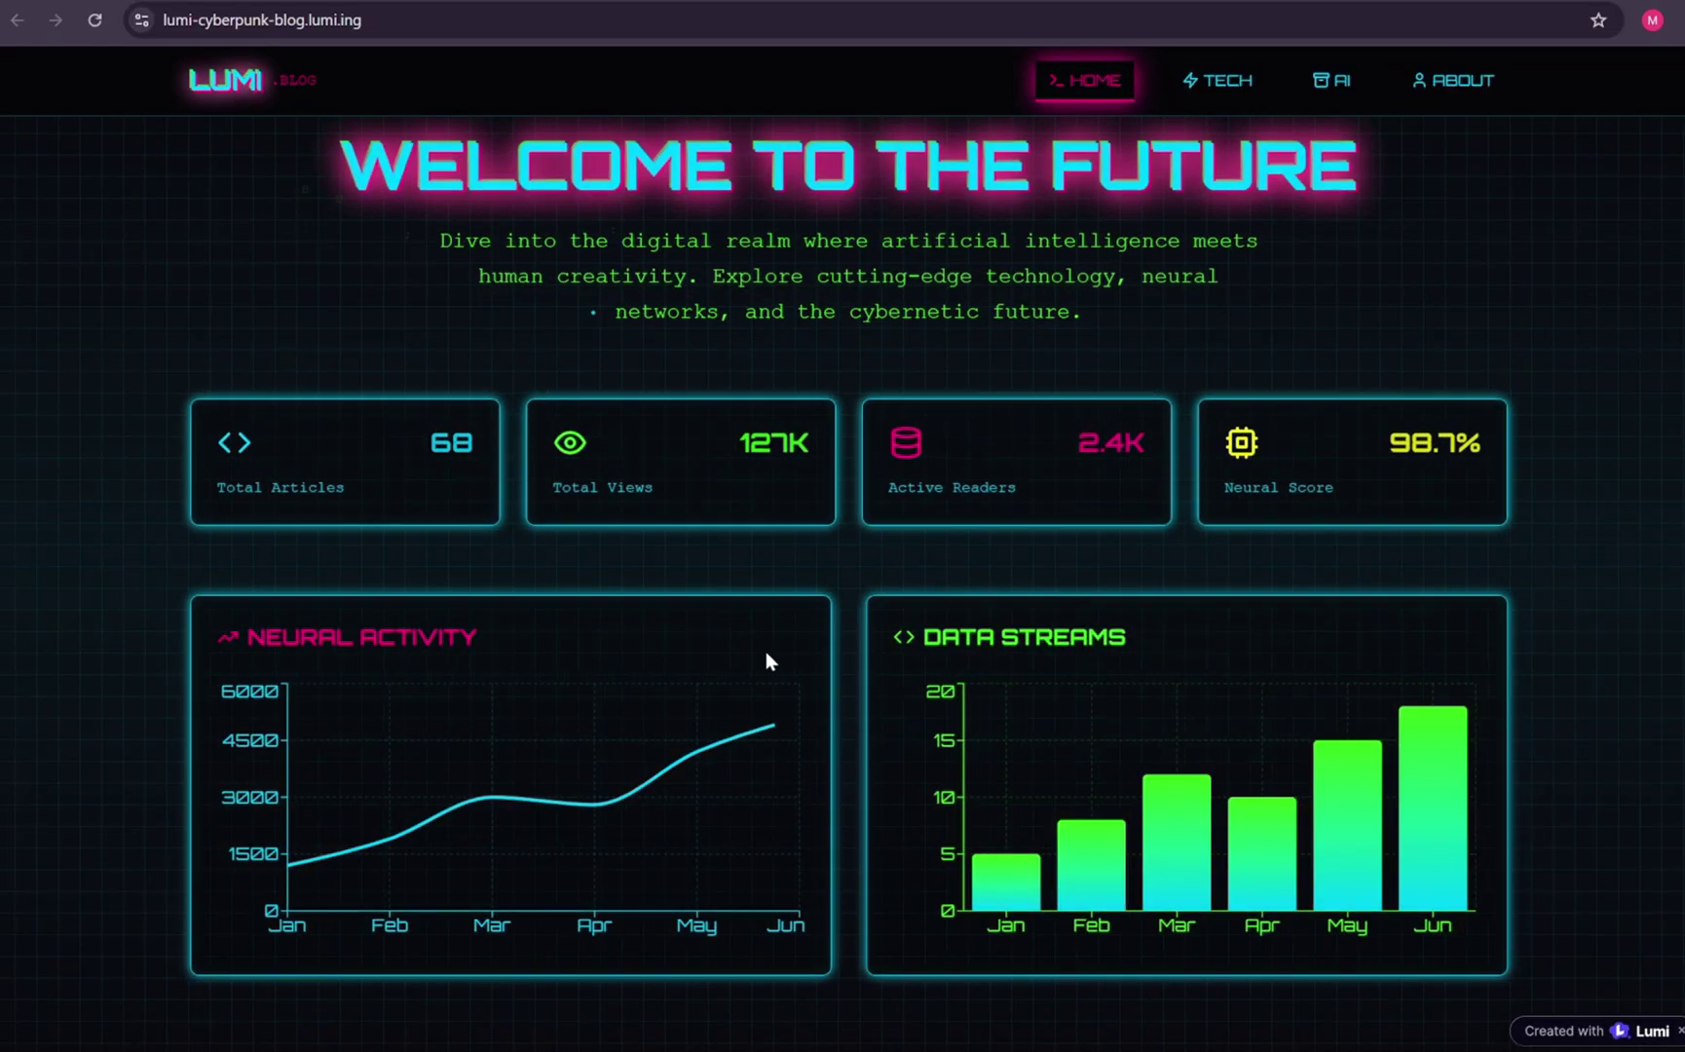
pyautogui.scroll(-7, 766, 652)
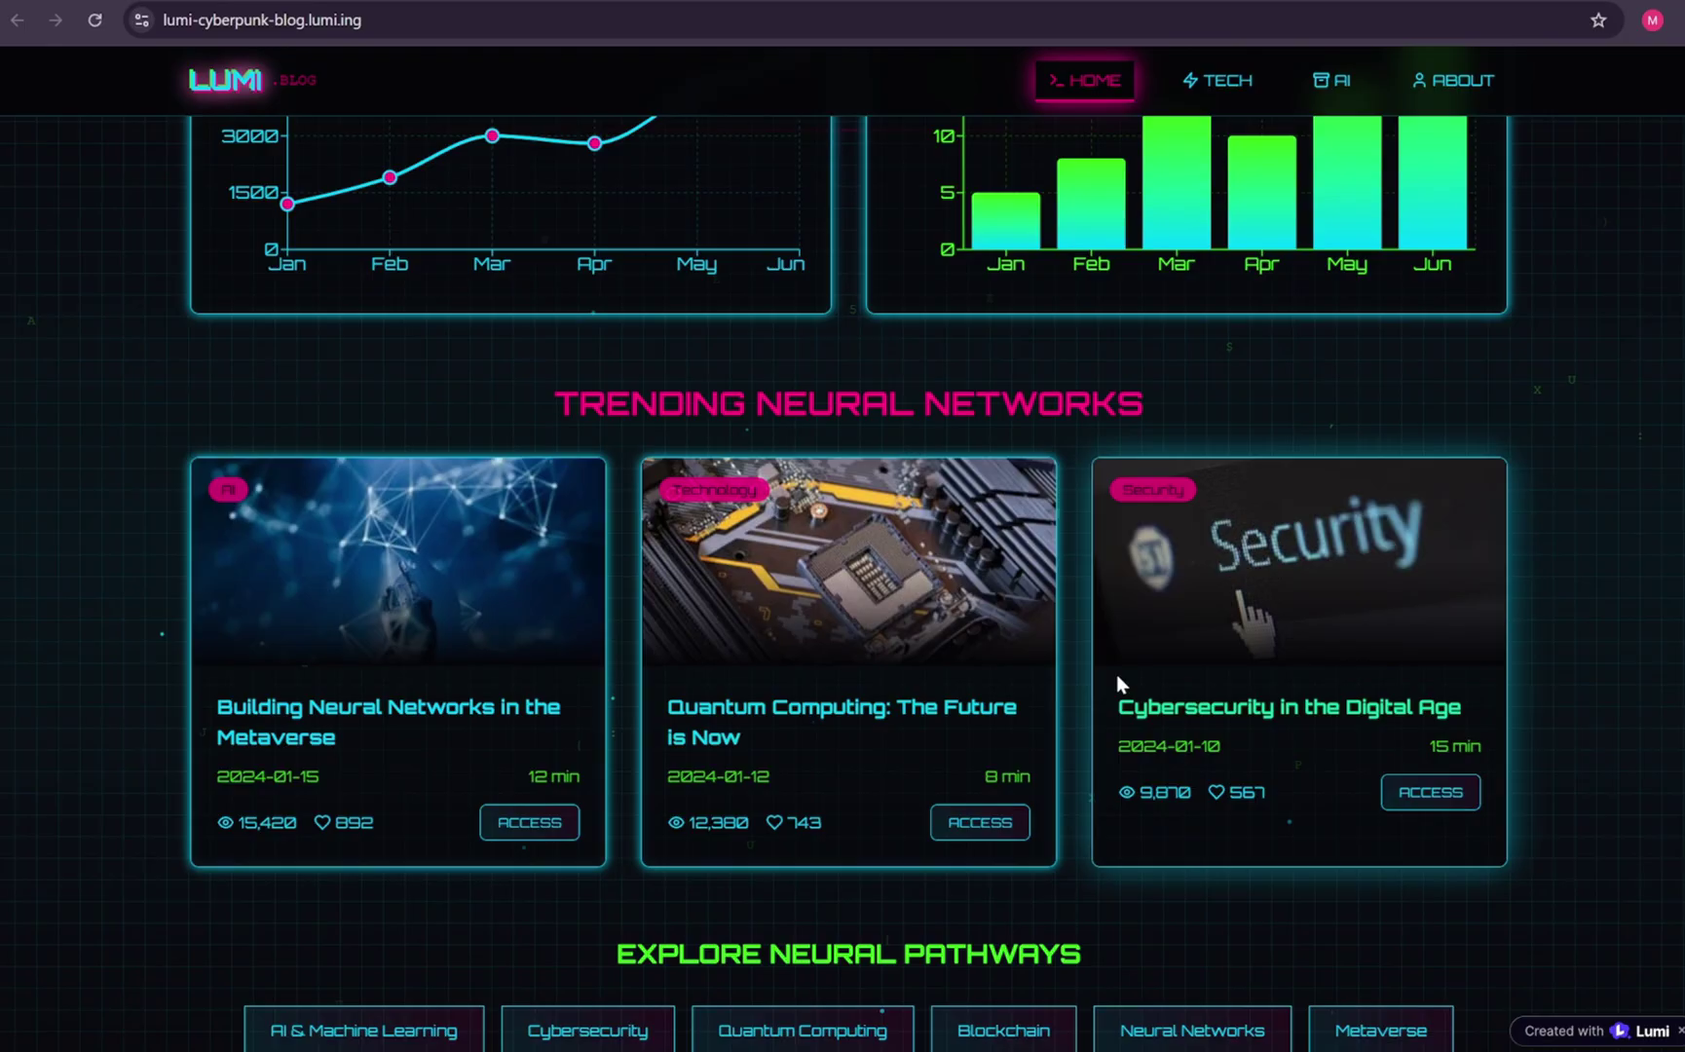
pyautogui.scroll(6, 1131, 740)
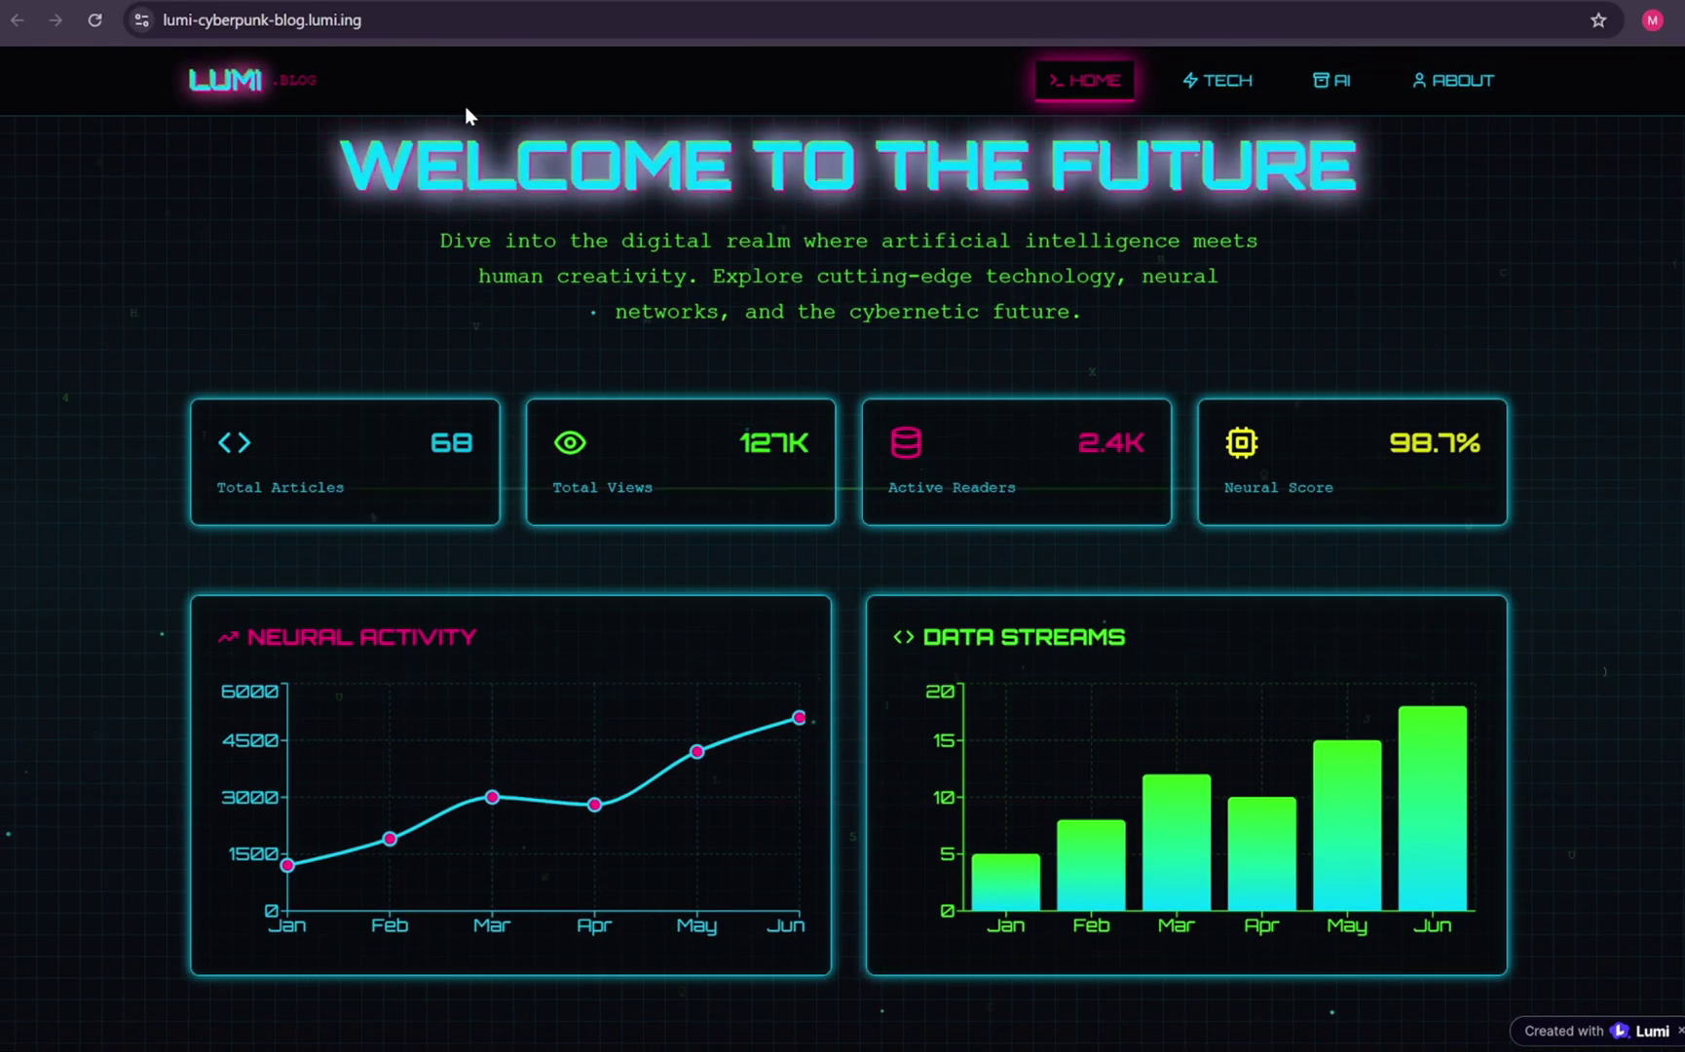
pyautogui.click(17, 19)
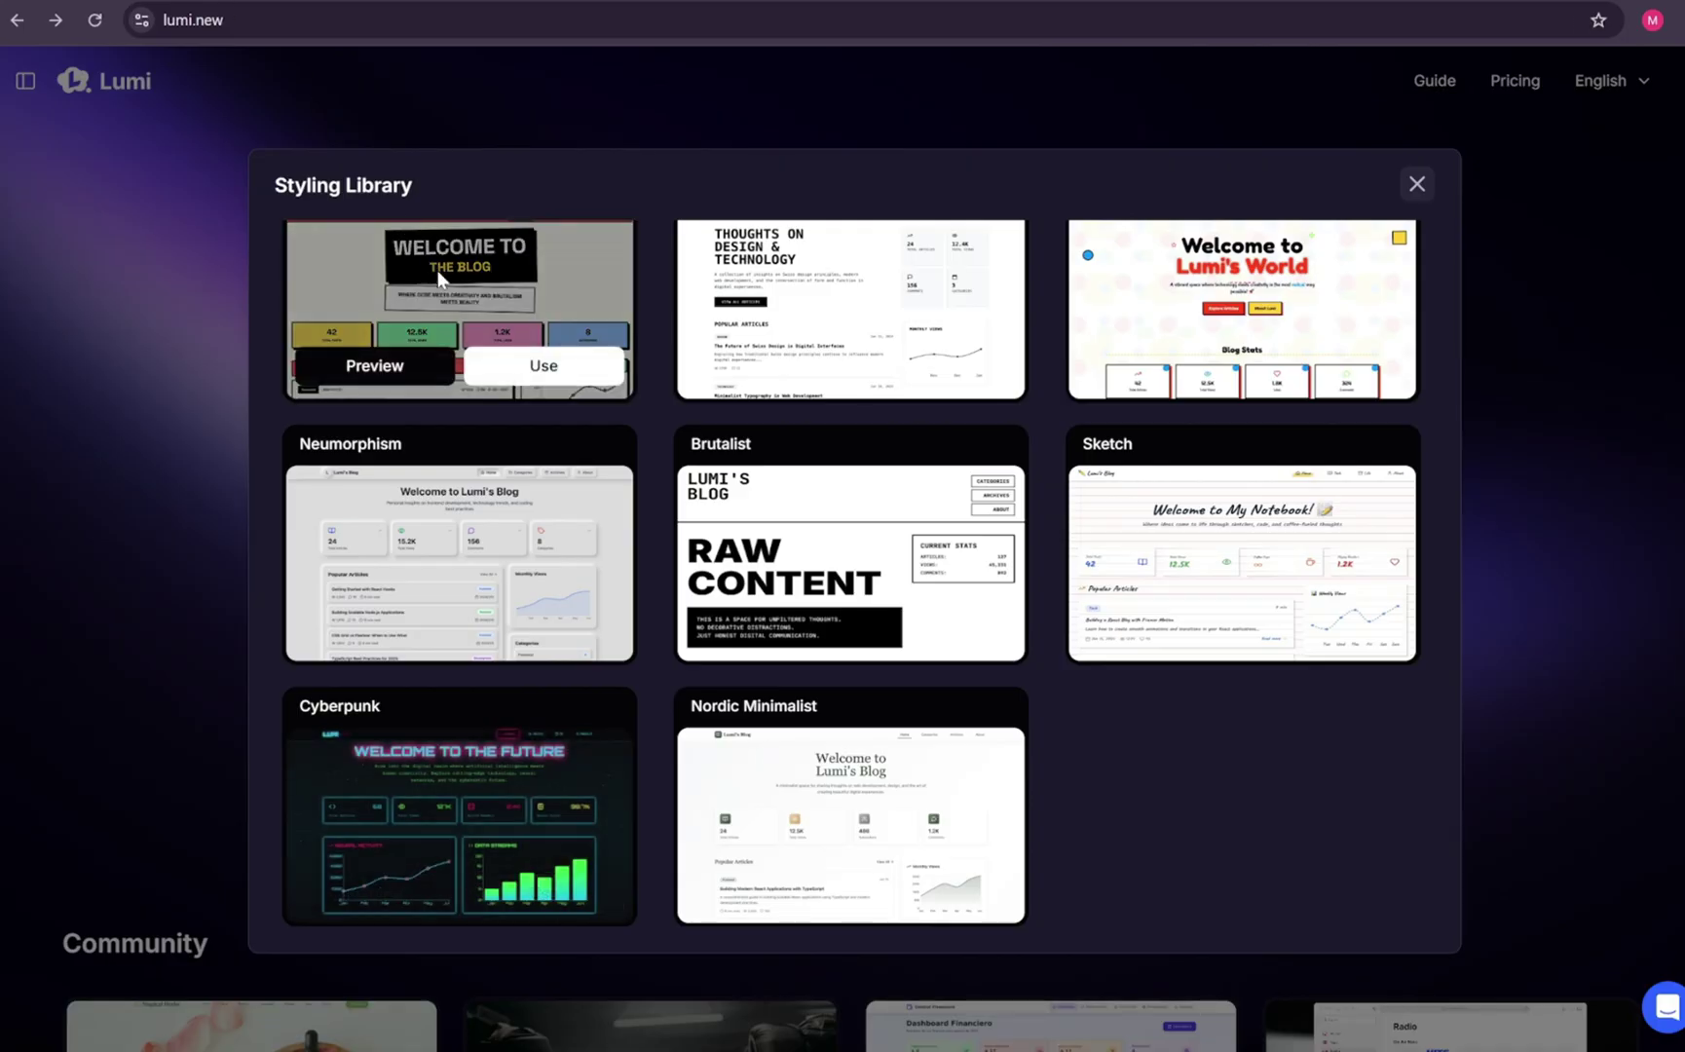
pyautogui.click(1417, 185)
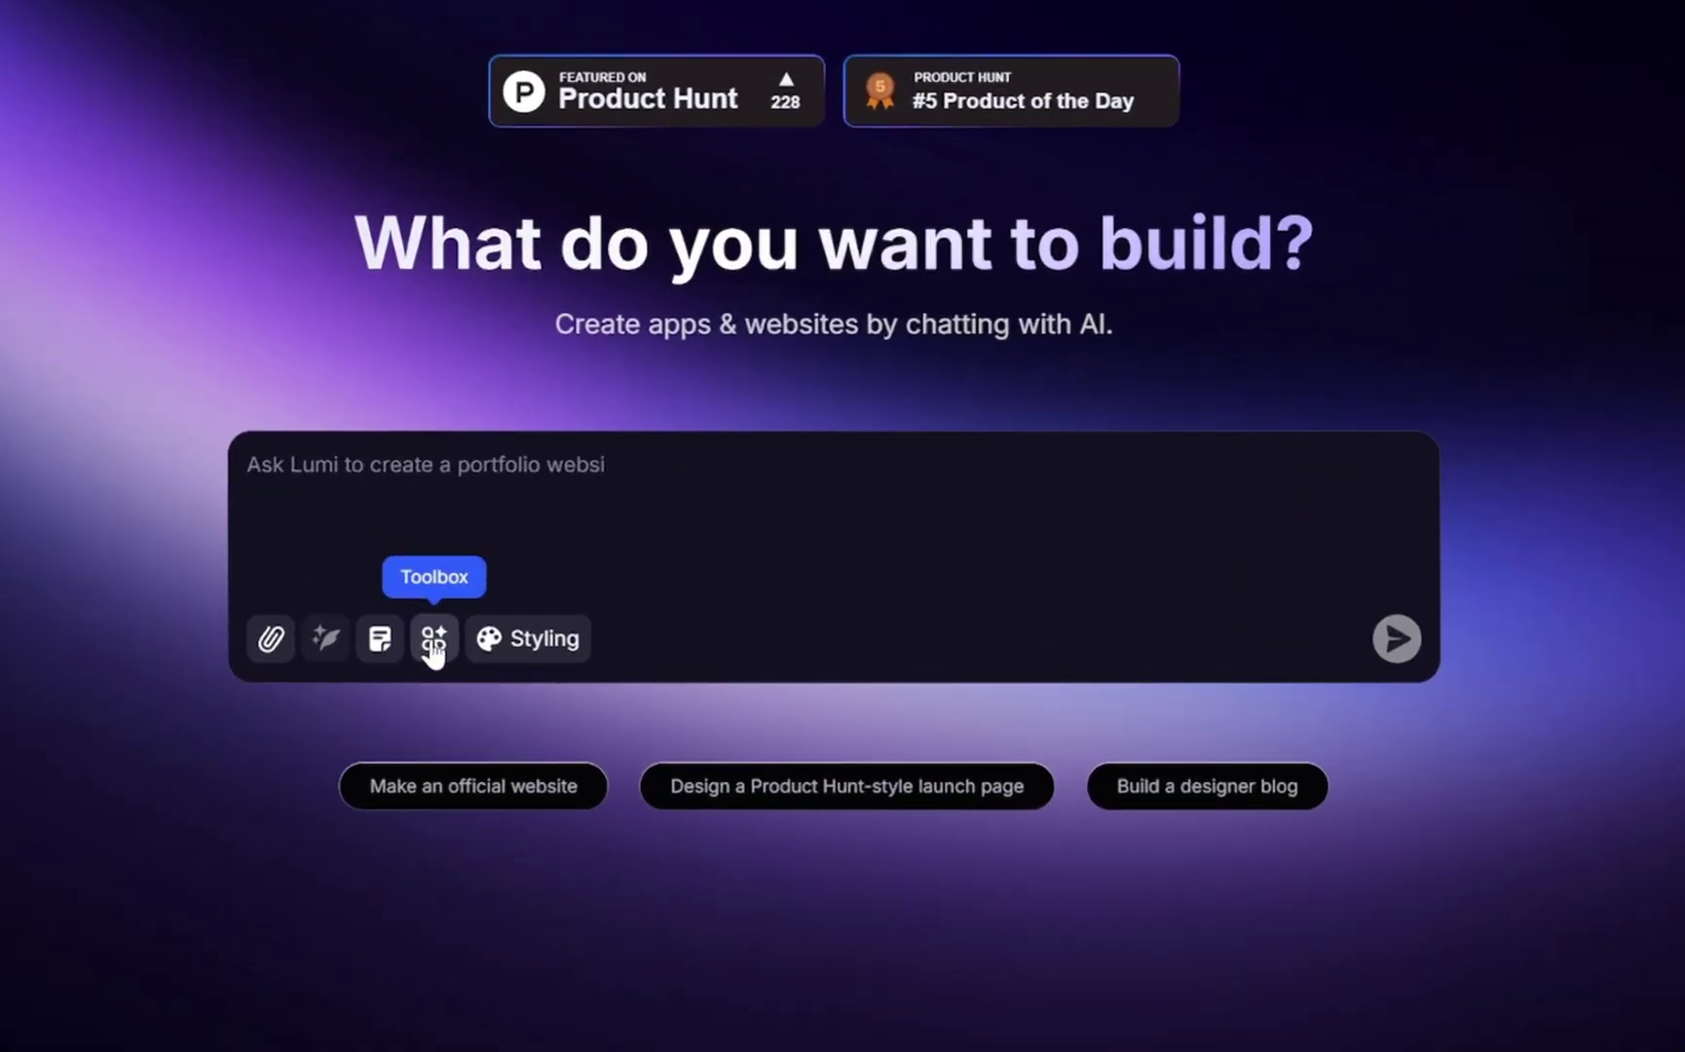
# Open the Toolbox and highlight the Database, Authentication, Analytics and Email Service features.
pyautogui.click(434, 640)
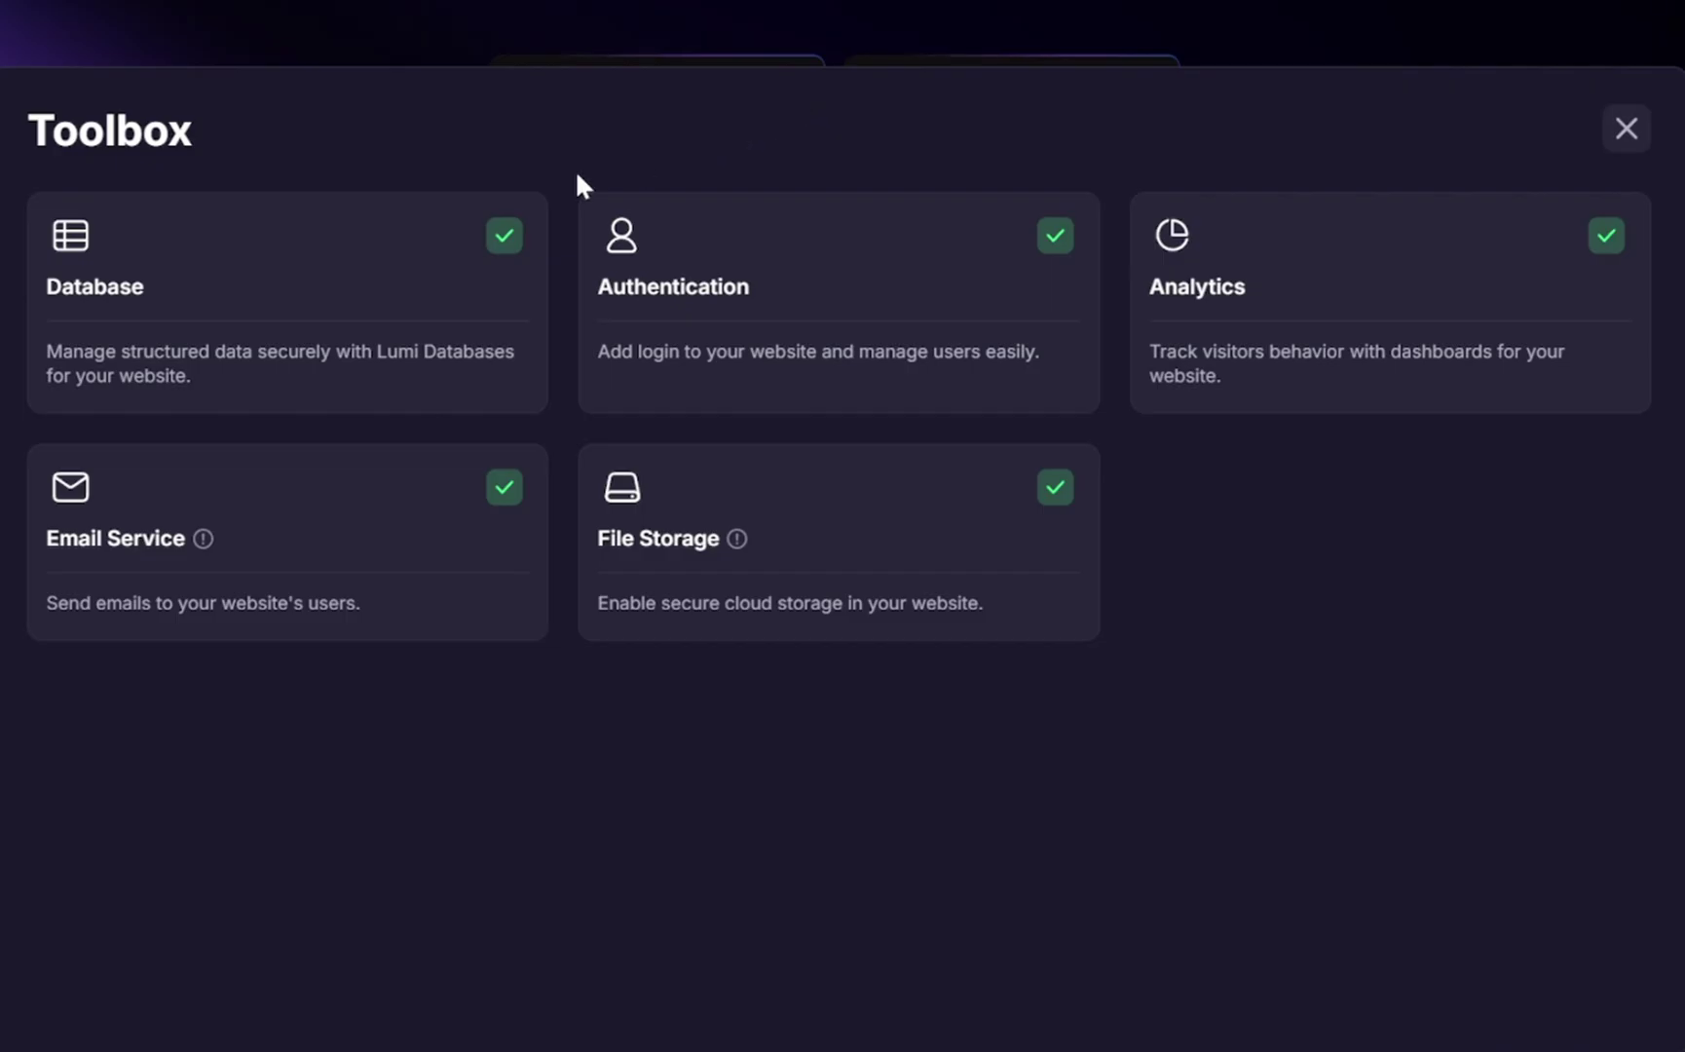
pyautogui.moveTo(150, 295); pyautogui.dragTo(37, 300)
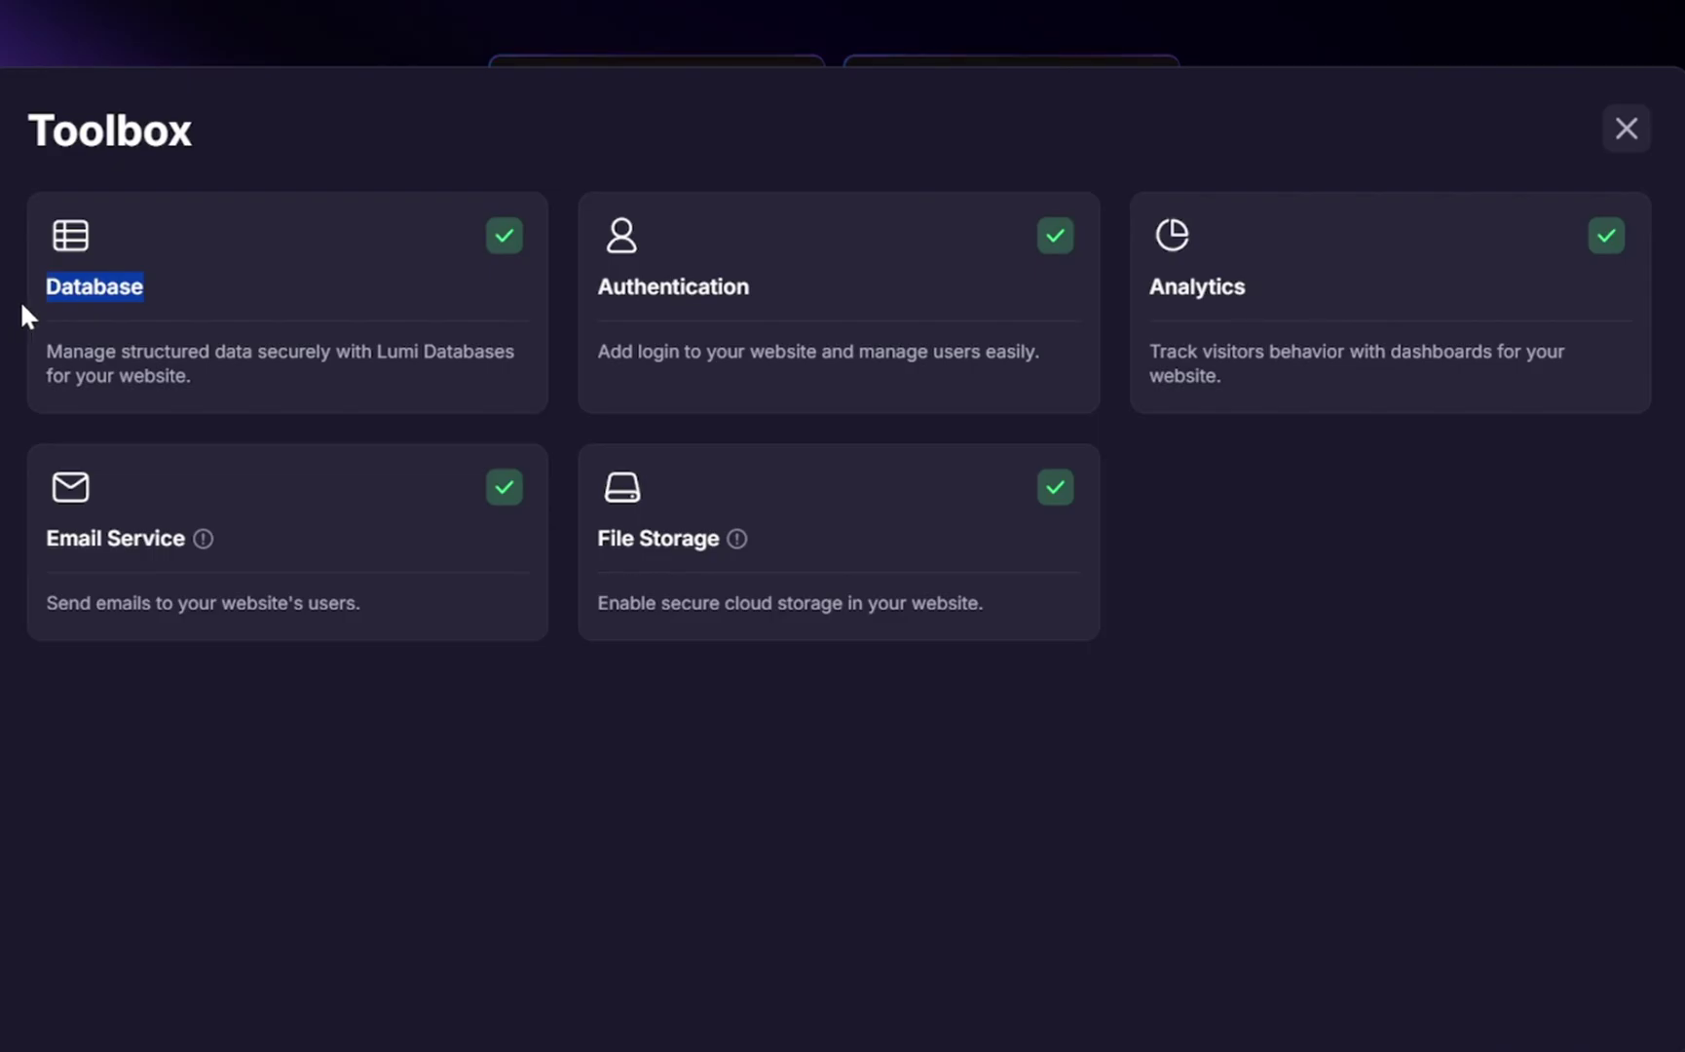
pyautogui.moveTo(779, 290); pyautogui.dragTo(586, 285)
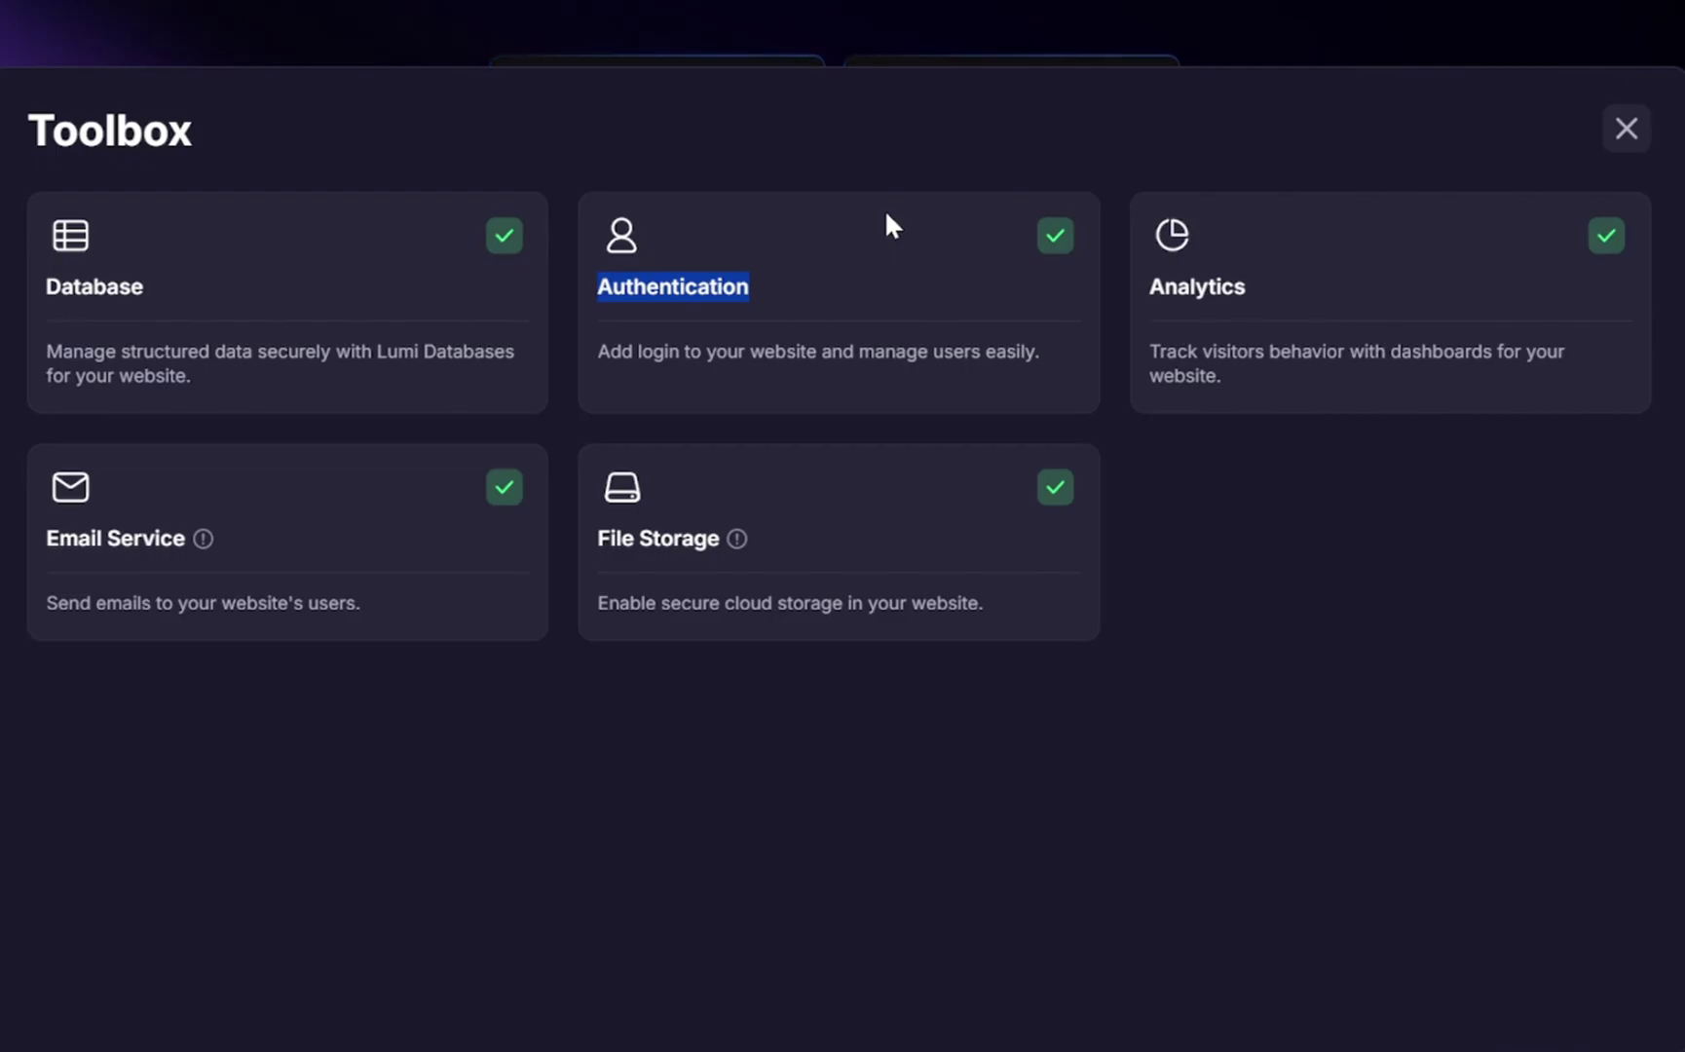
pyautogui.moveTo(1290, 281); pyautogui.dragTo(1229, 253)
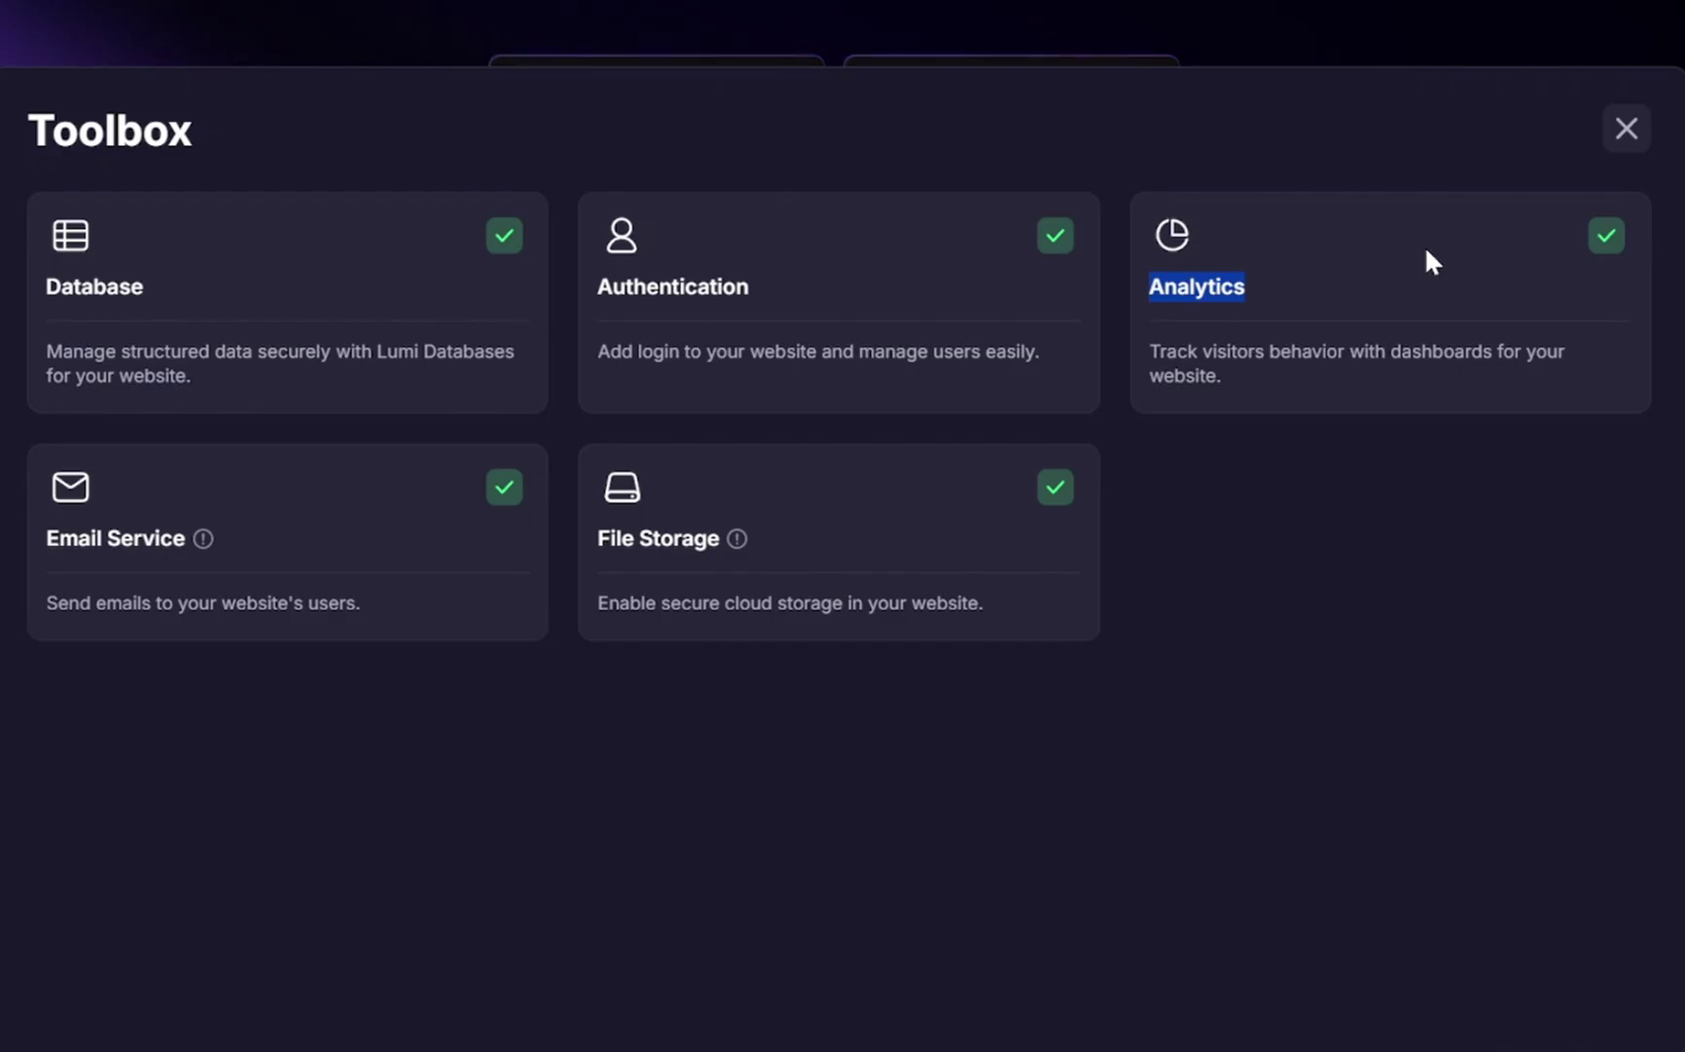
pyautogui.moveTo(239, 546); pyautogui.dragTo(30, 563)
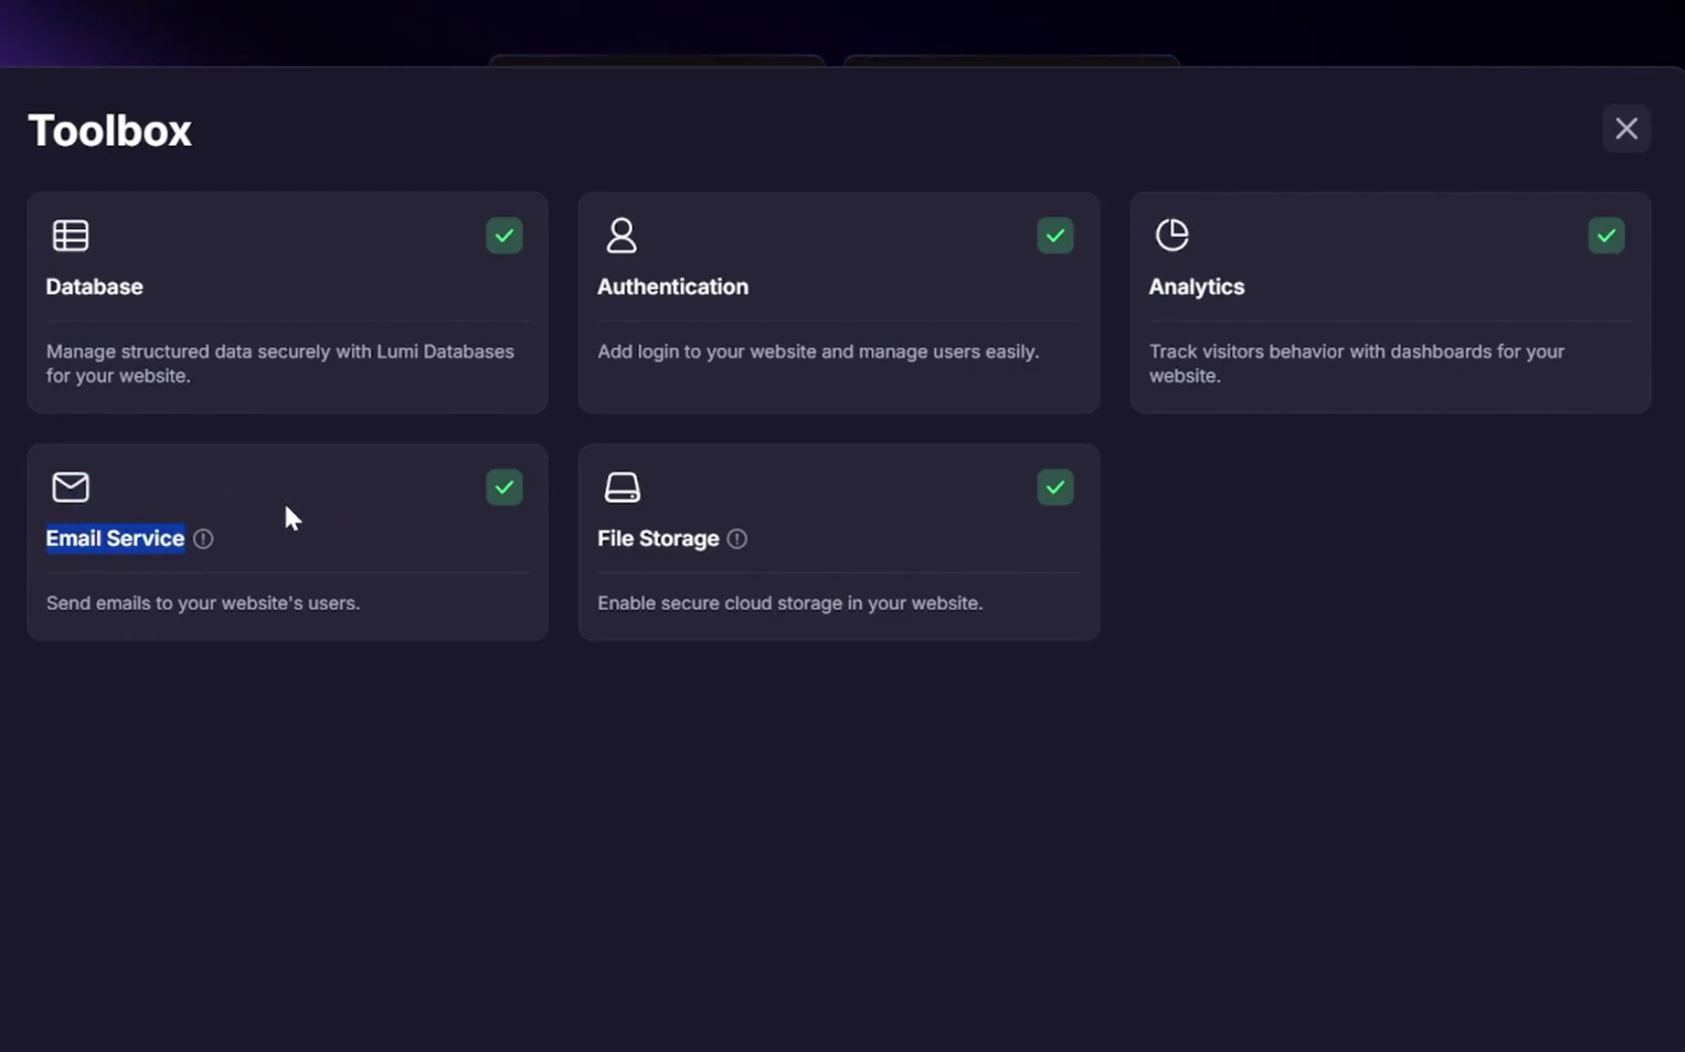
pyautogui.moveTo(204, 542)
pyautogui.moveTo(738, 538)
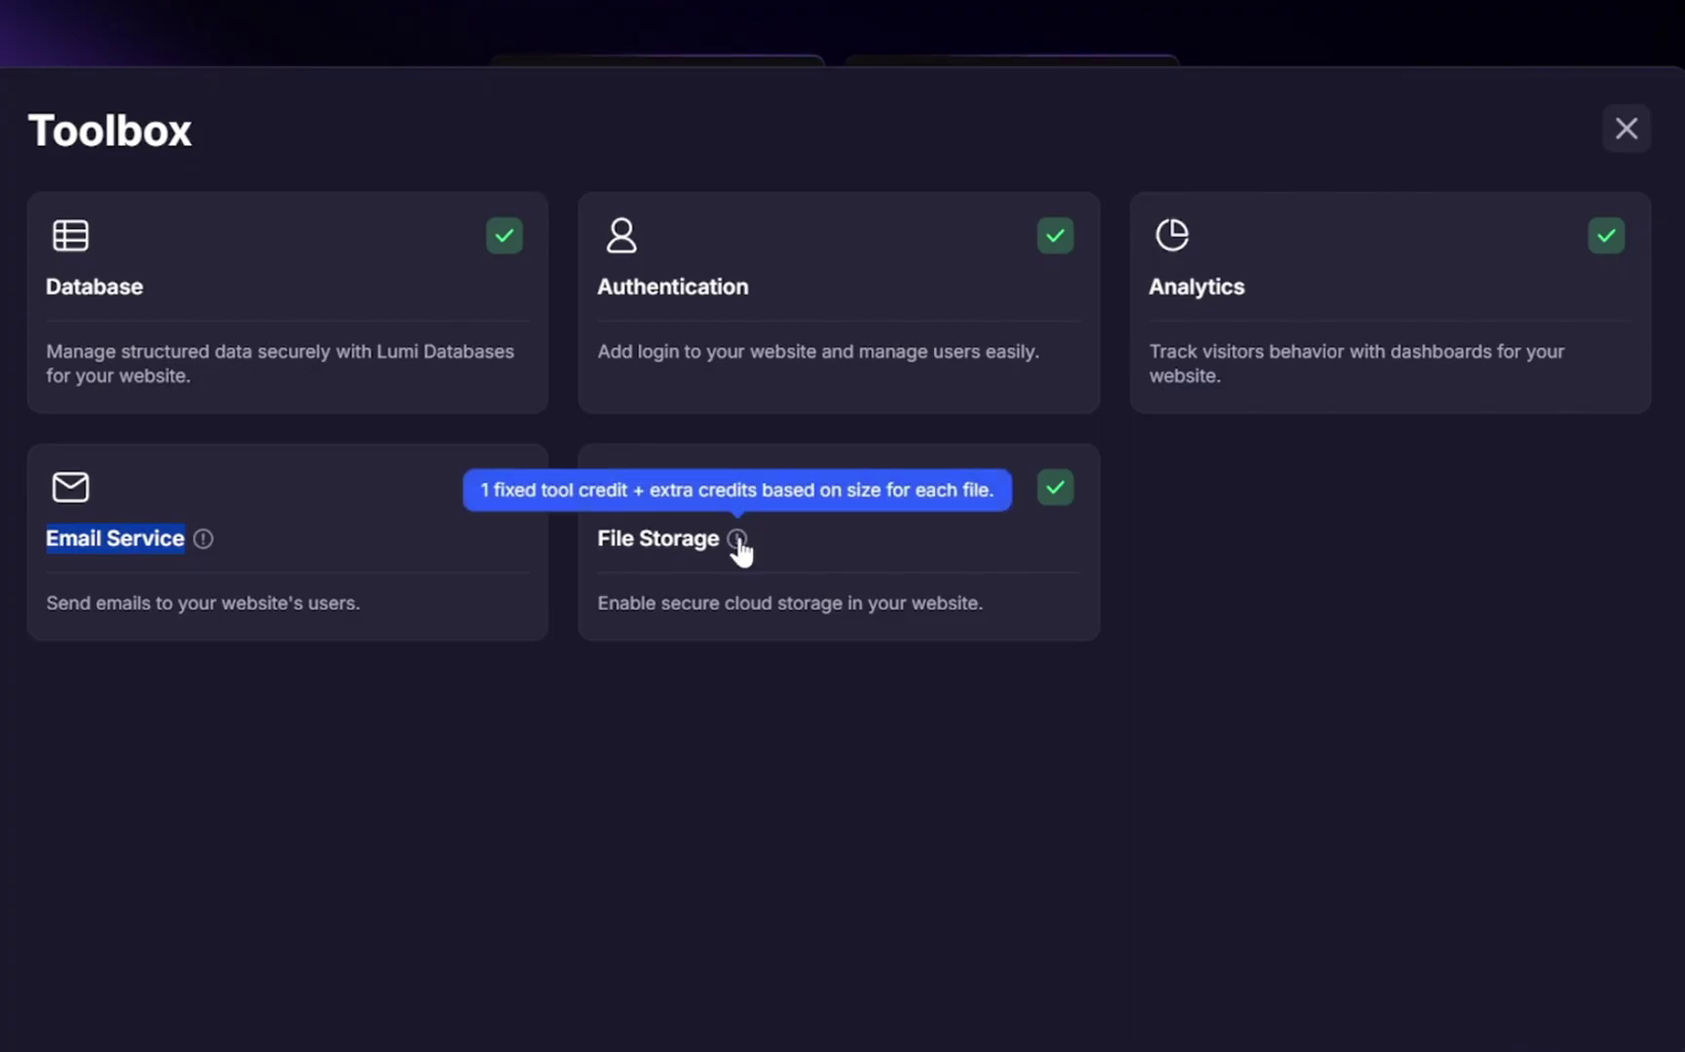
pyautogui.click(858, 565)
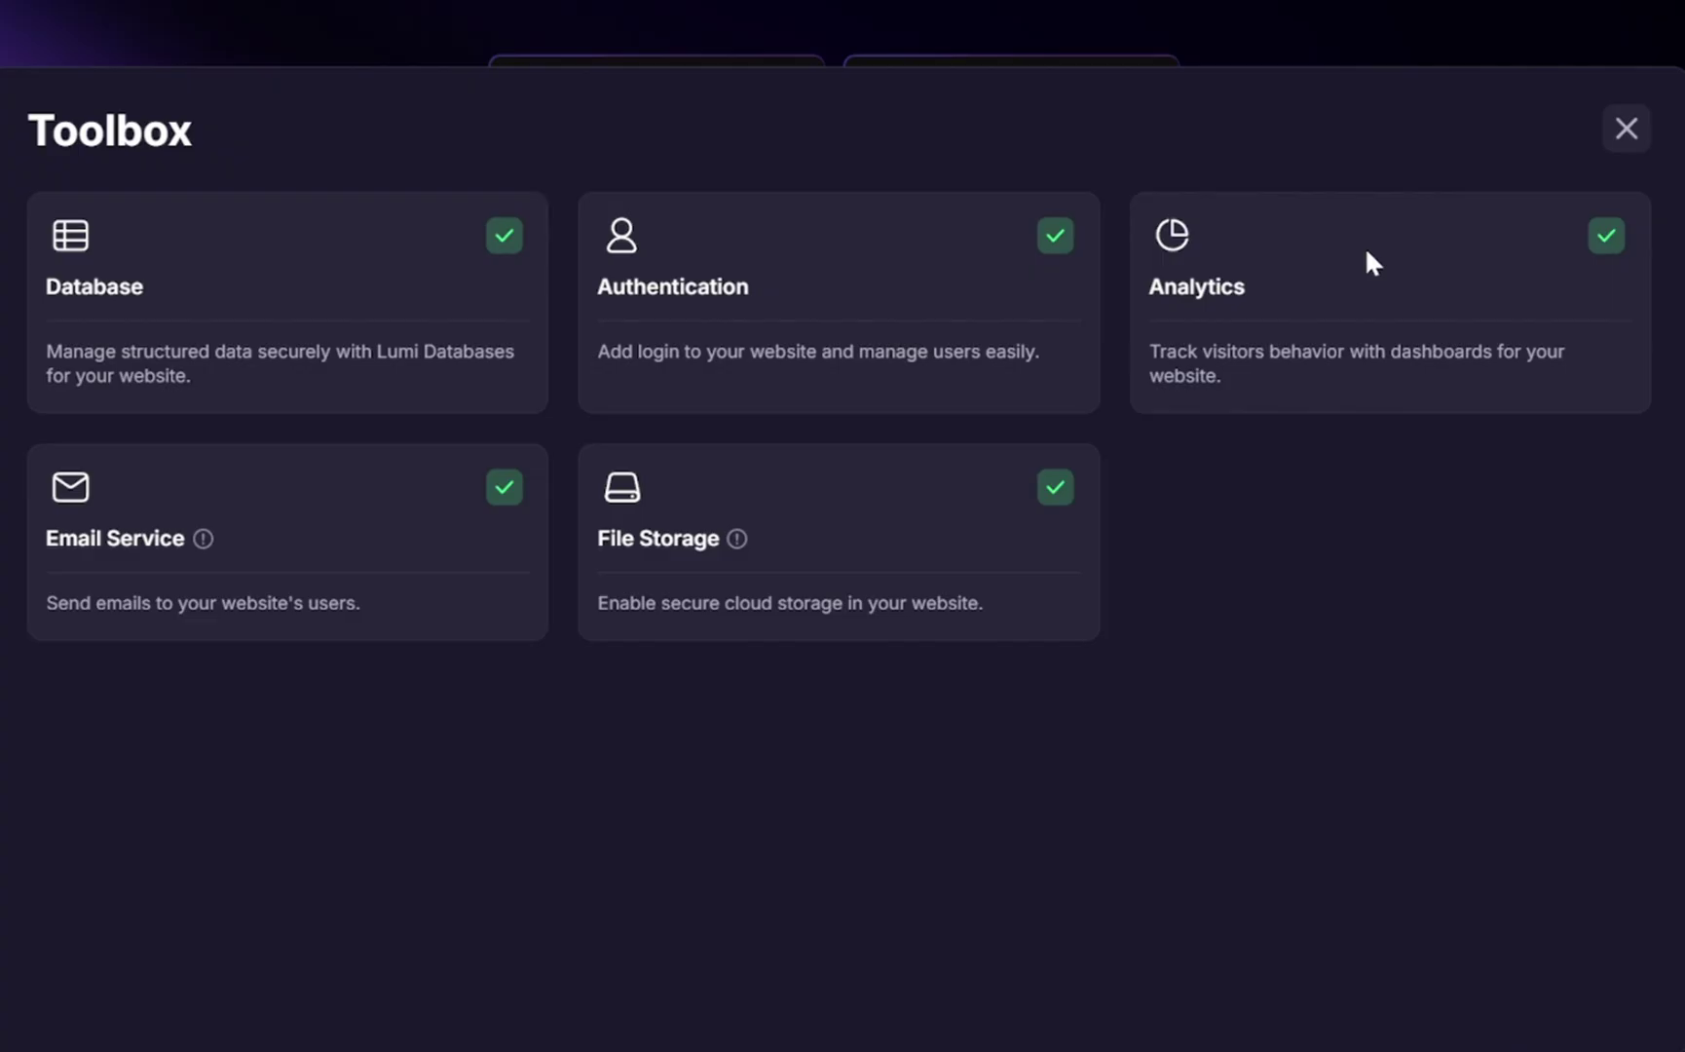
# Close the Toolbox and enter 'Build a personal portfolio website for MiladiCode' in the prompt.
pyautogui.click(1626, 130)
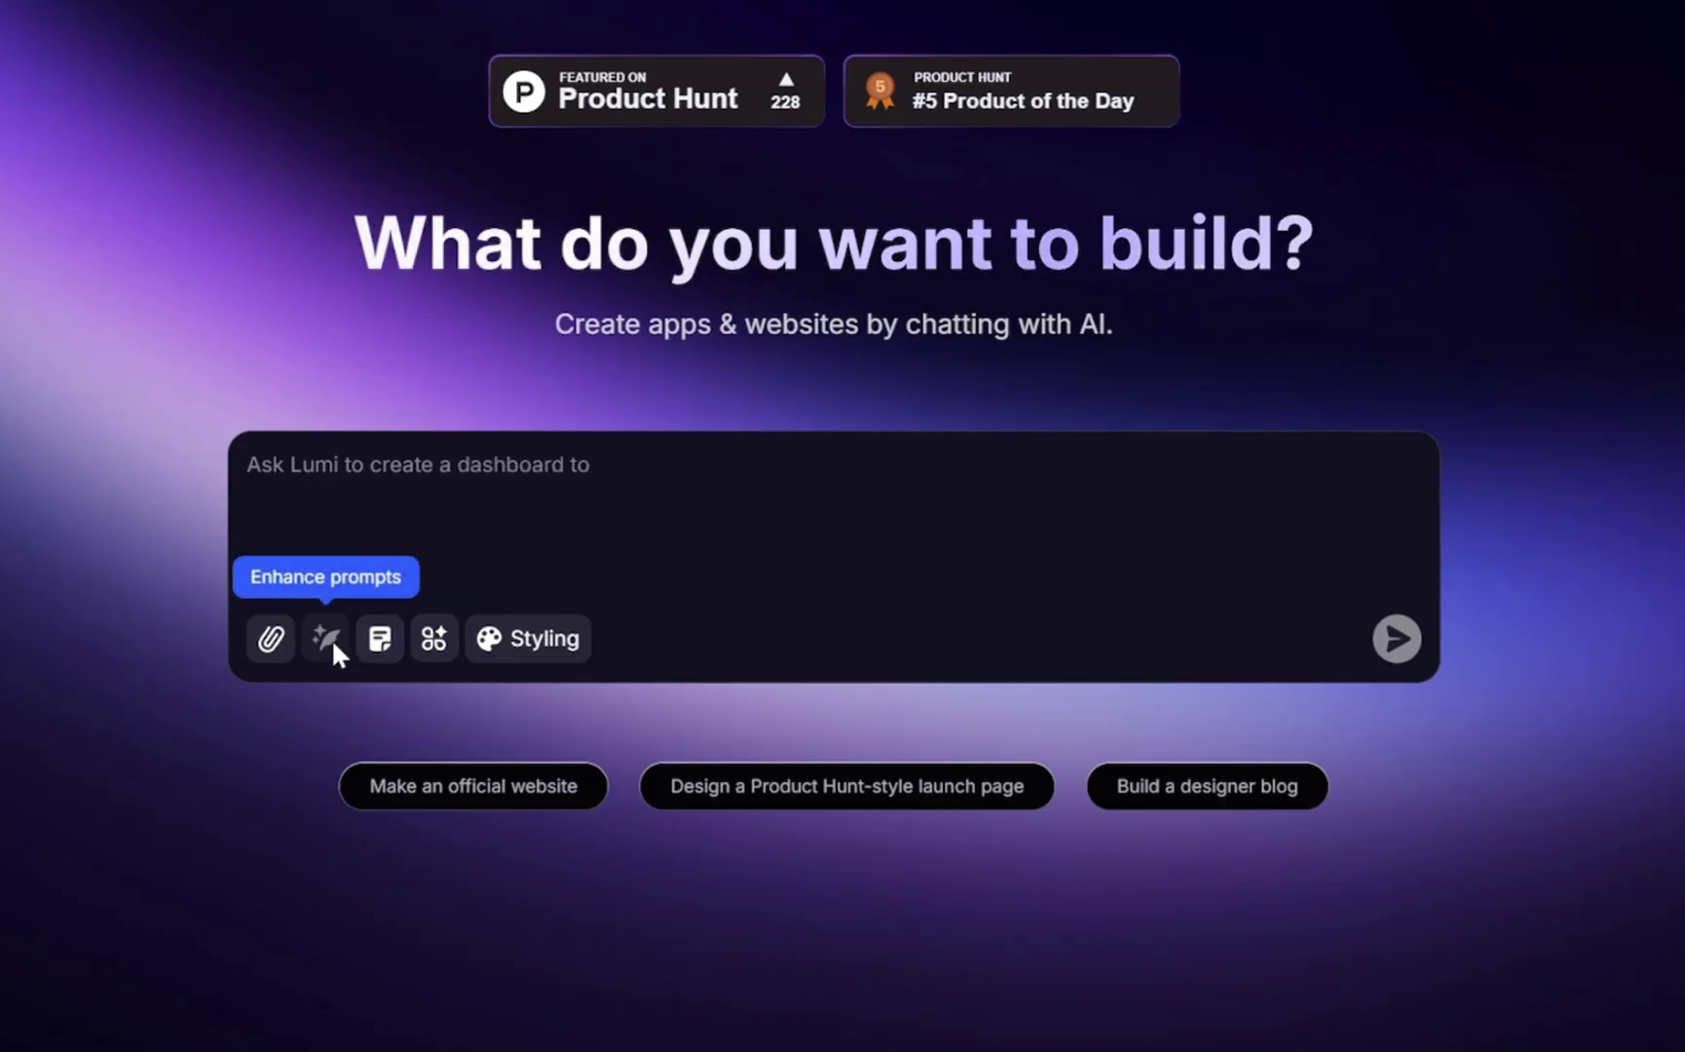
pyautogui.click(272, 645)
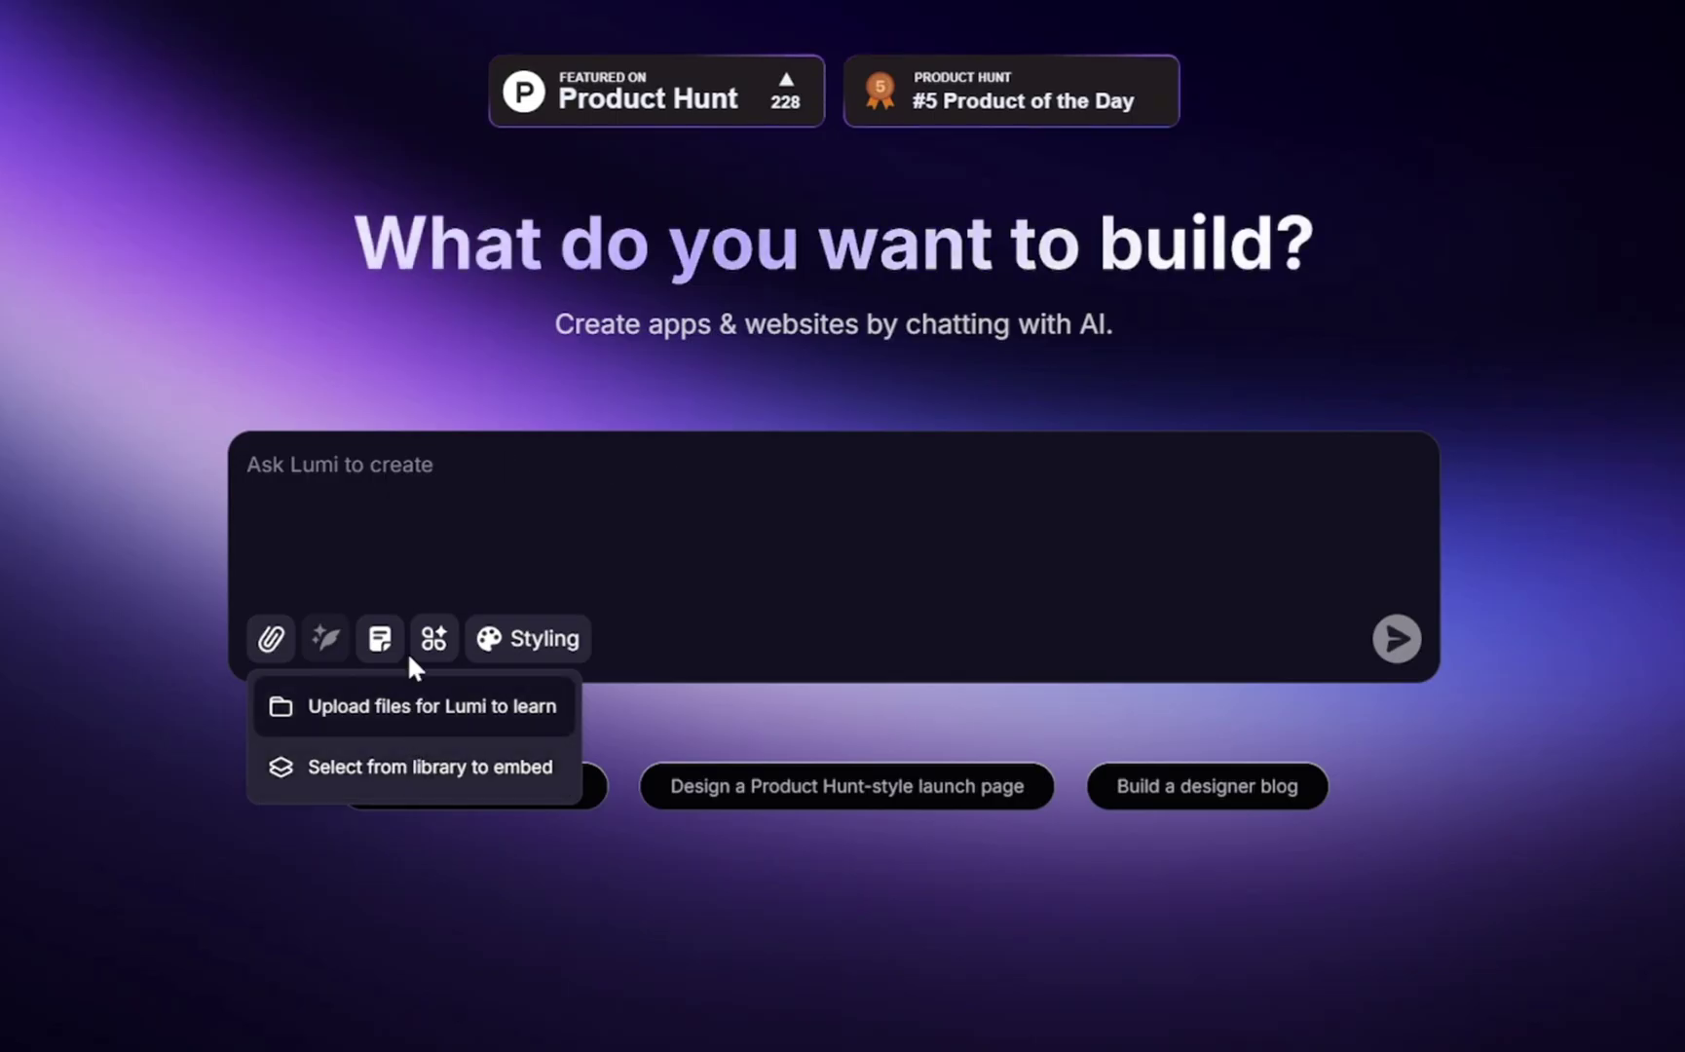
pyautogui.click(402, 489)
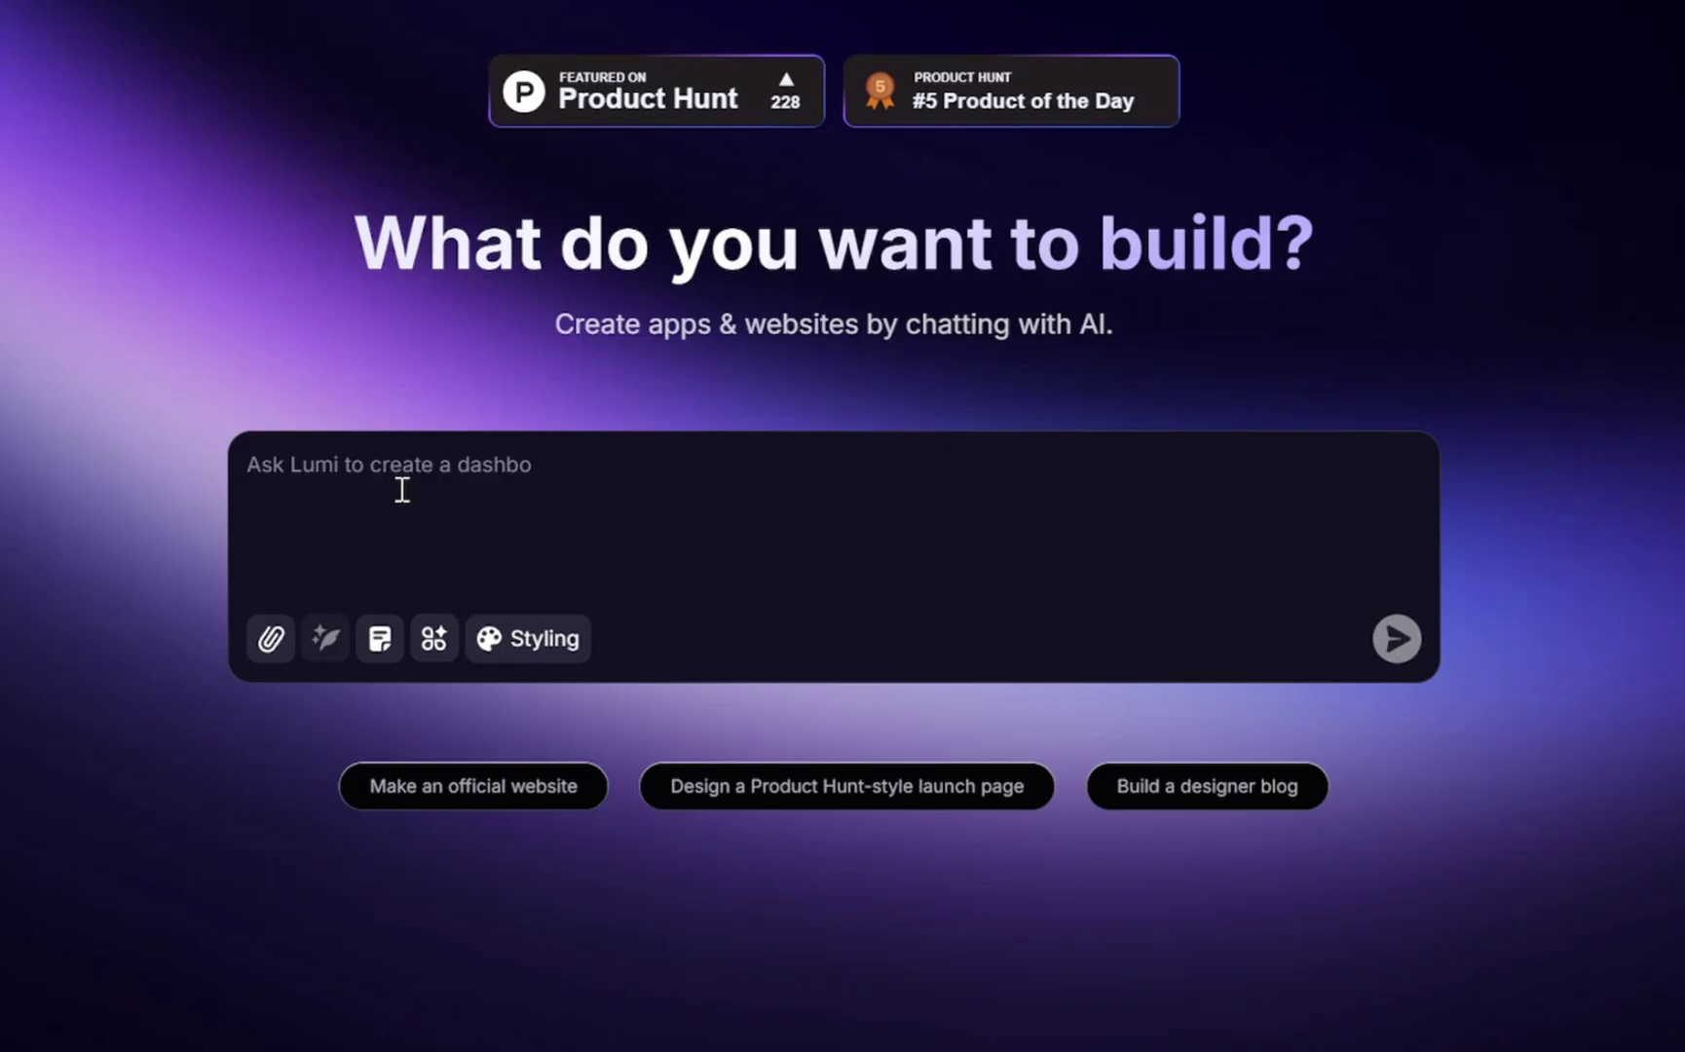
pyautogui.write('Build a personal  por')
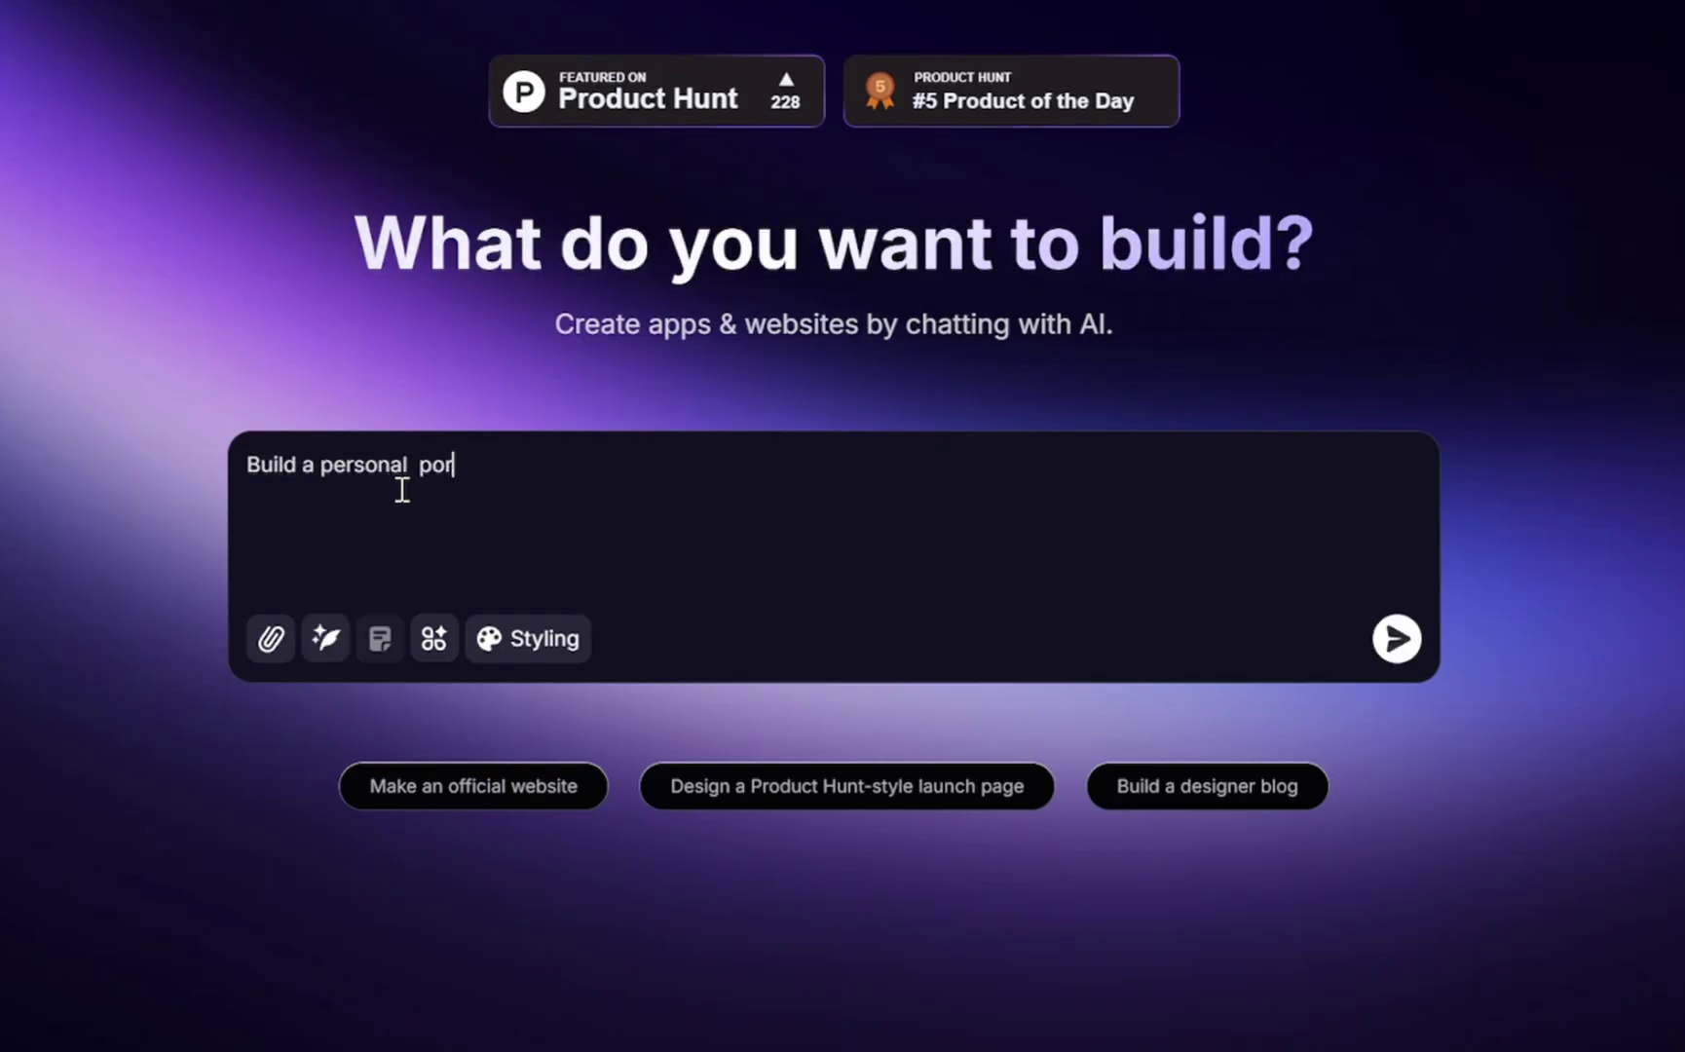
pyautogui.write('tfolio website for MiladiCode')
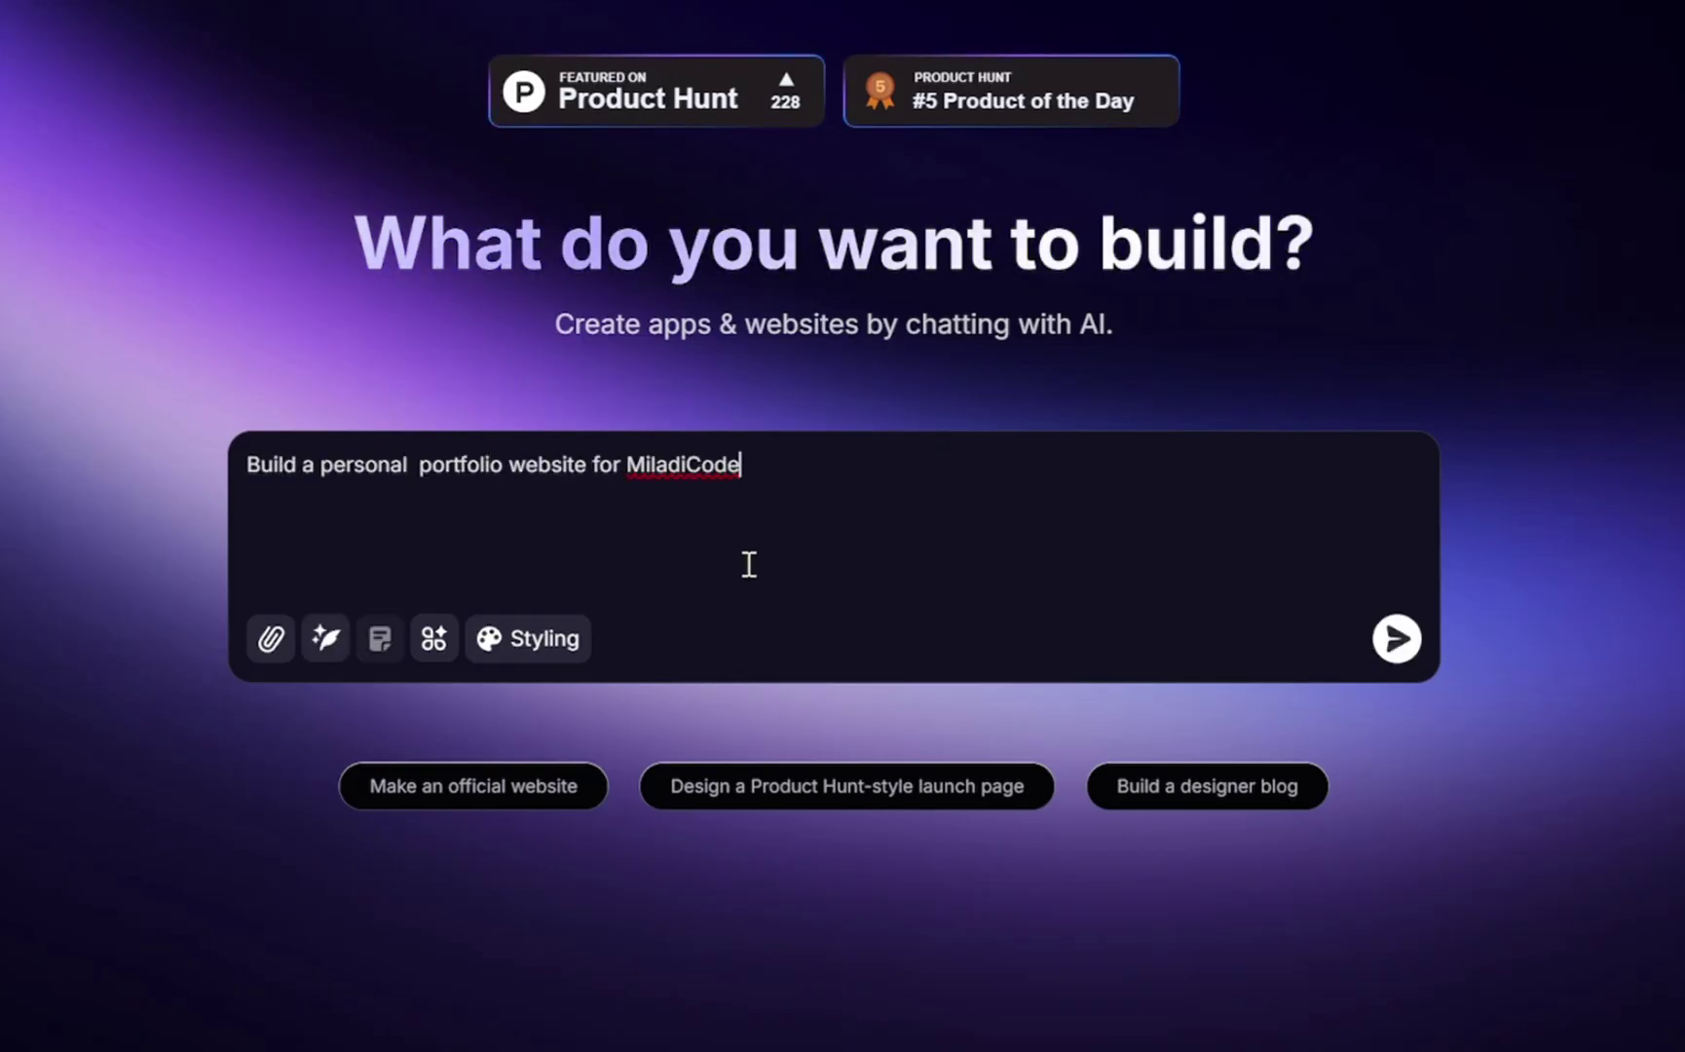
# Enhance the request into a detailed React portfolio brief, then delete all of it.
pyautogui.click(325, 640)
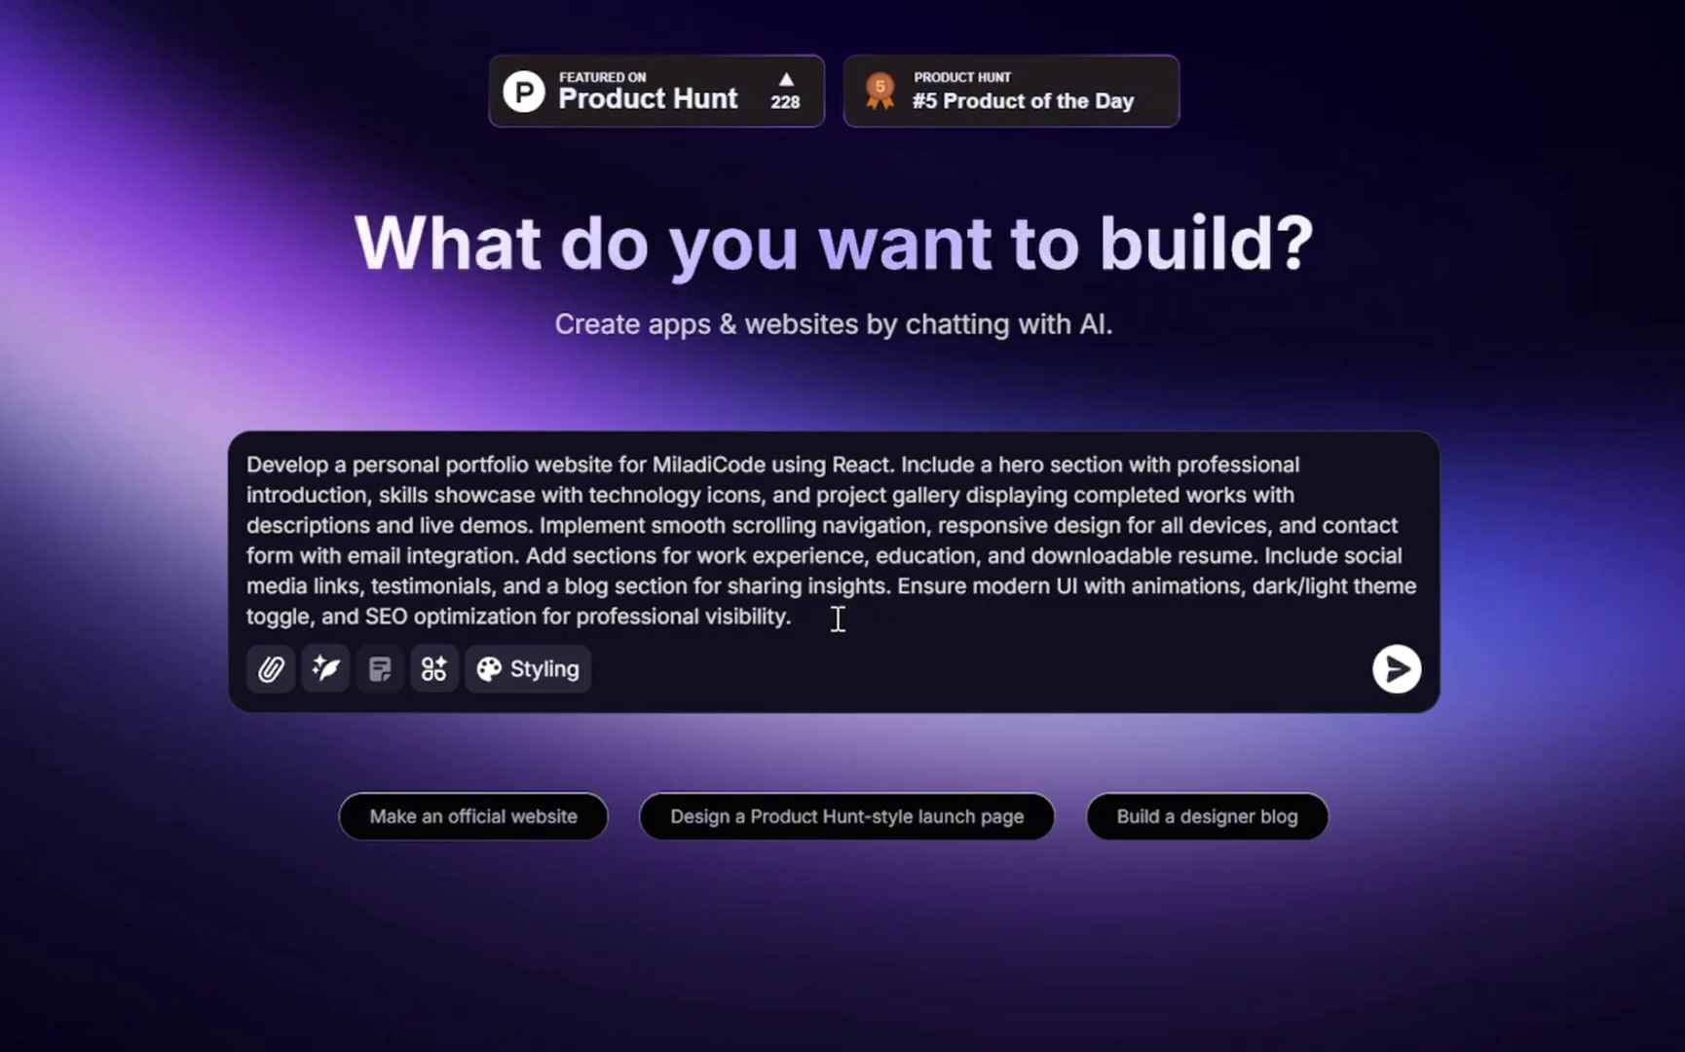
pyautogui.moveTo(808, 620); pyautogui.dragTo(229, 487)
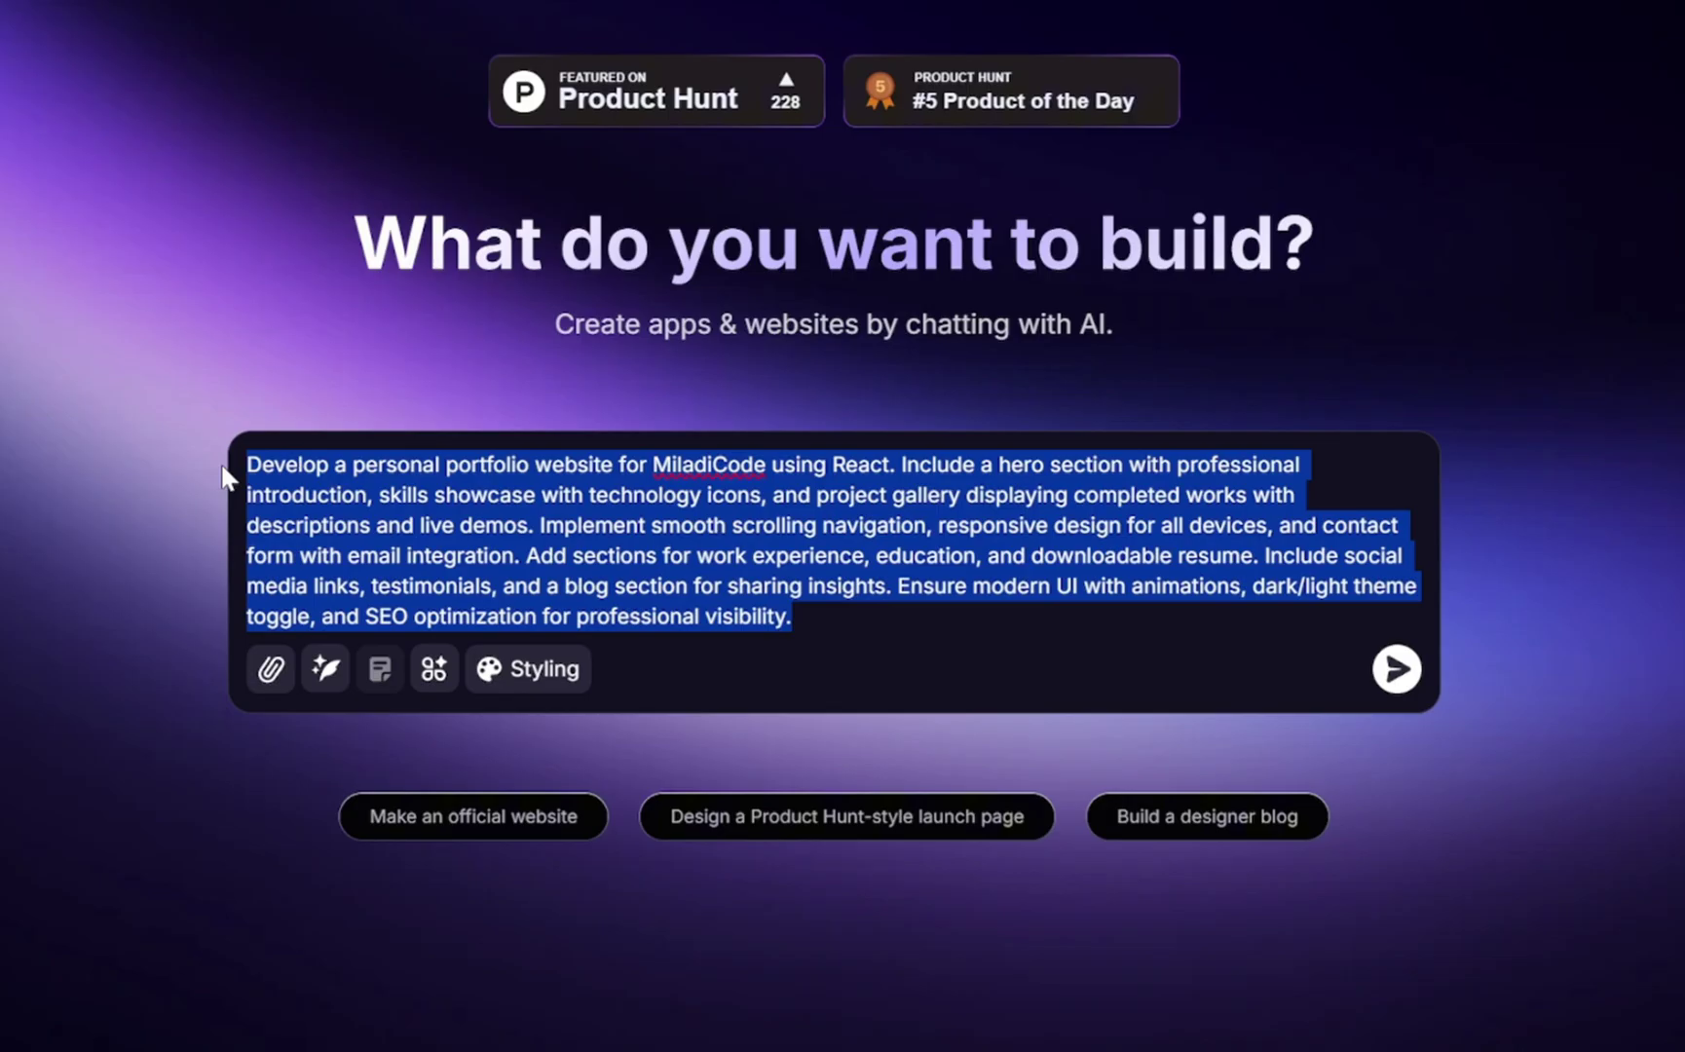
pyautogui.press('BackSpace')
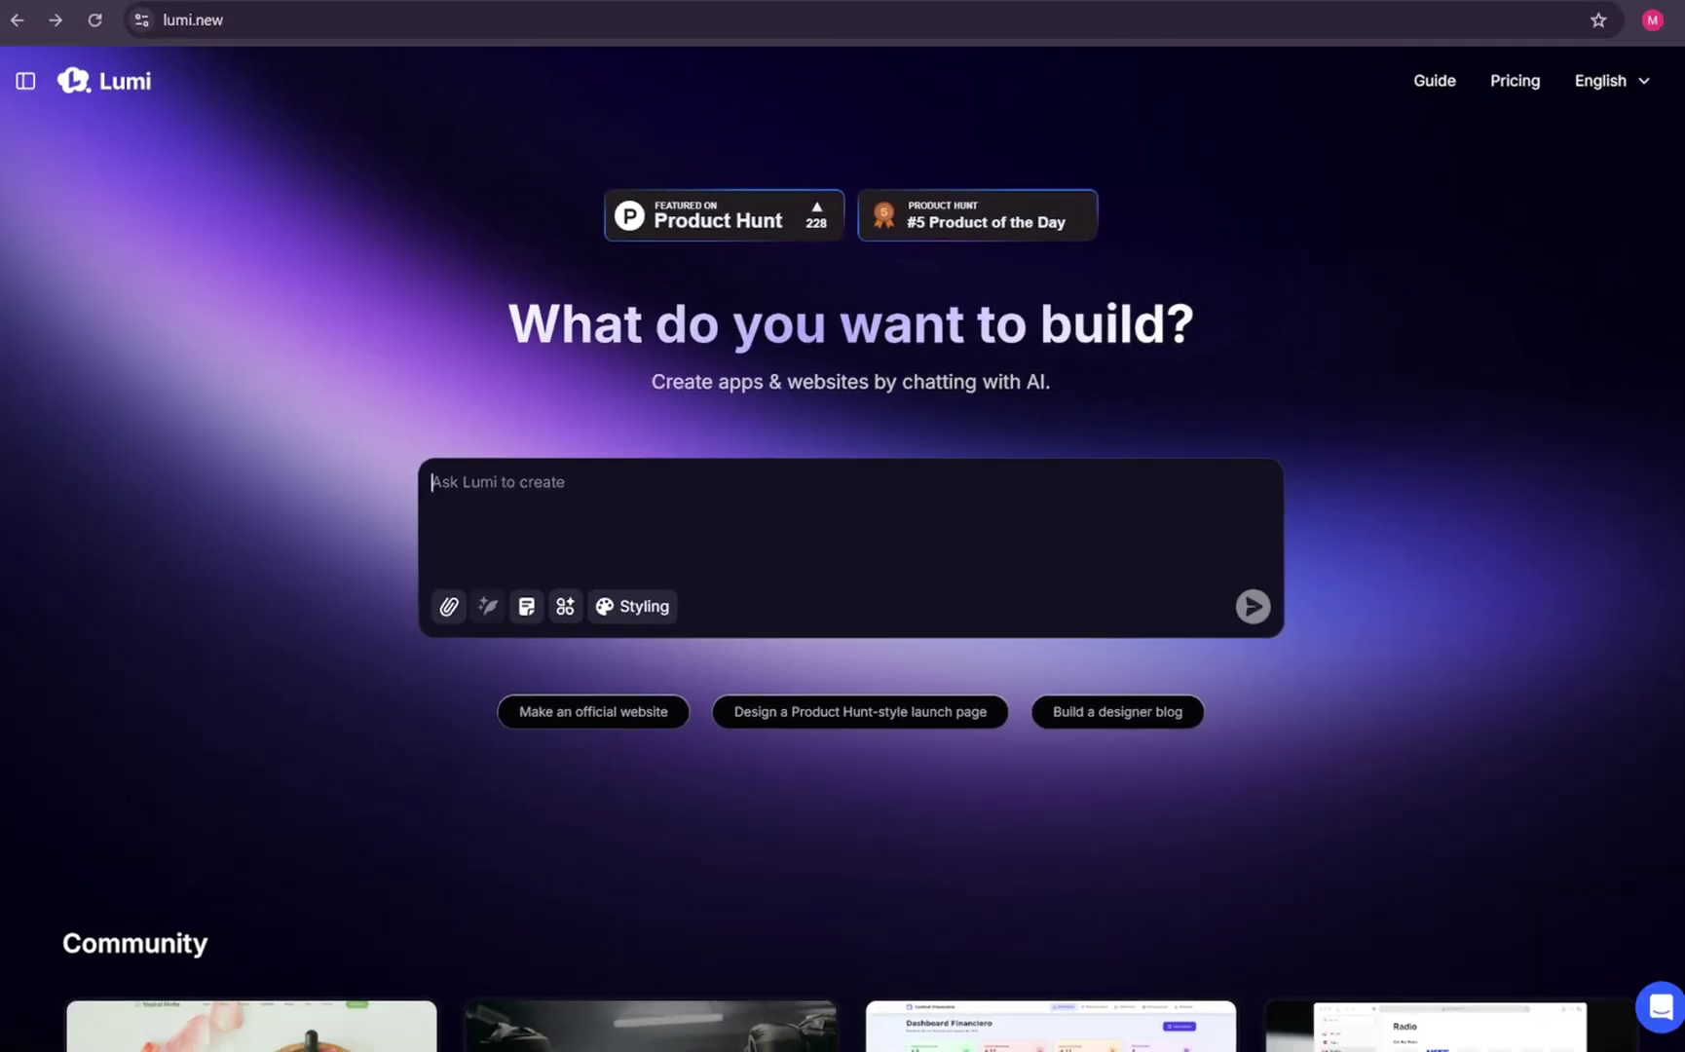
# In the Google Docs brief, check the opening line and colour codes 923FFF, 583FFF, 7DBFFF.
pyautogui.hotkey('ctrl', 'Tab')
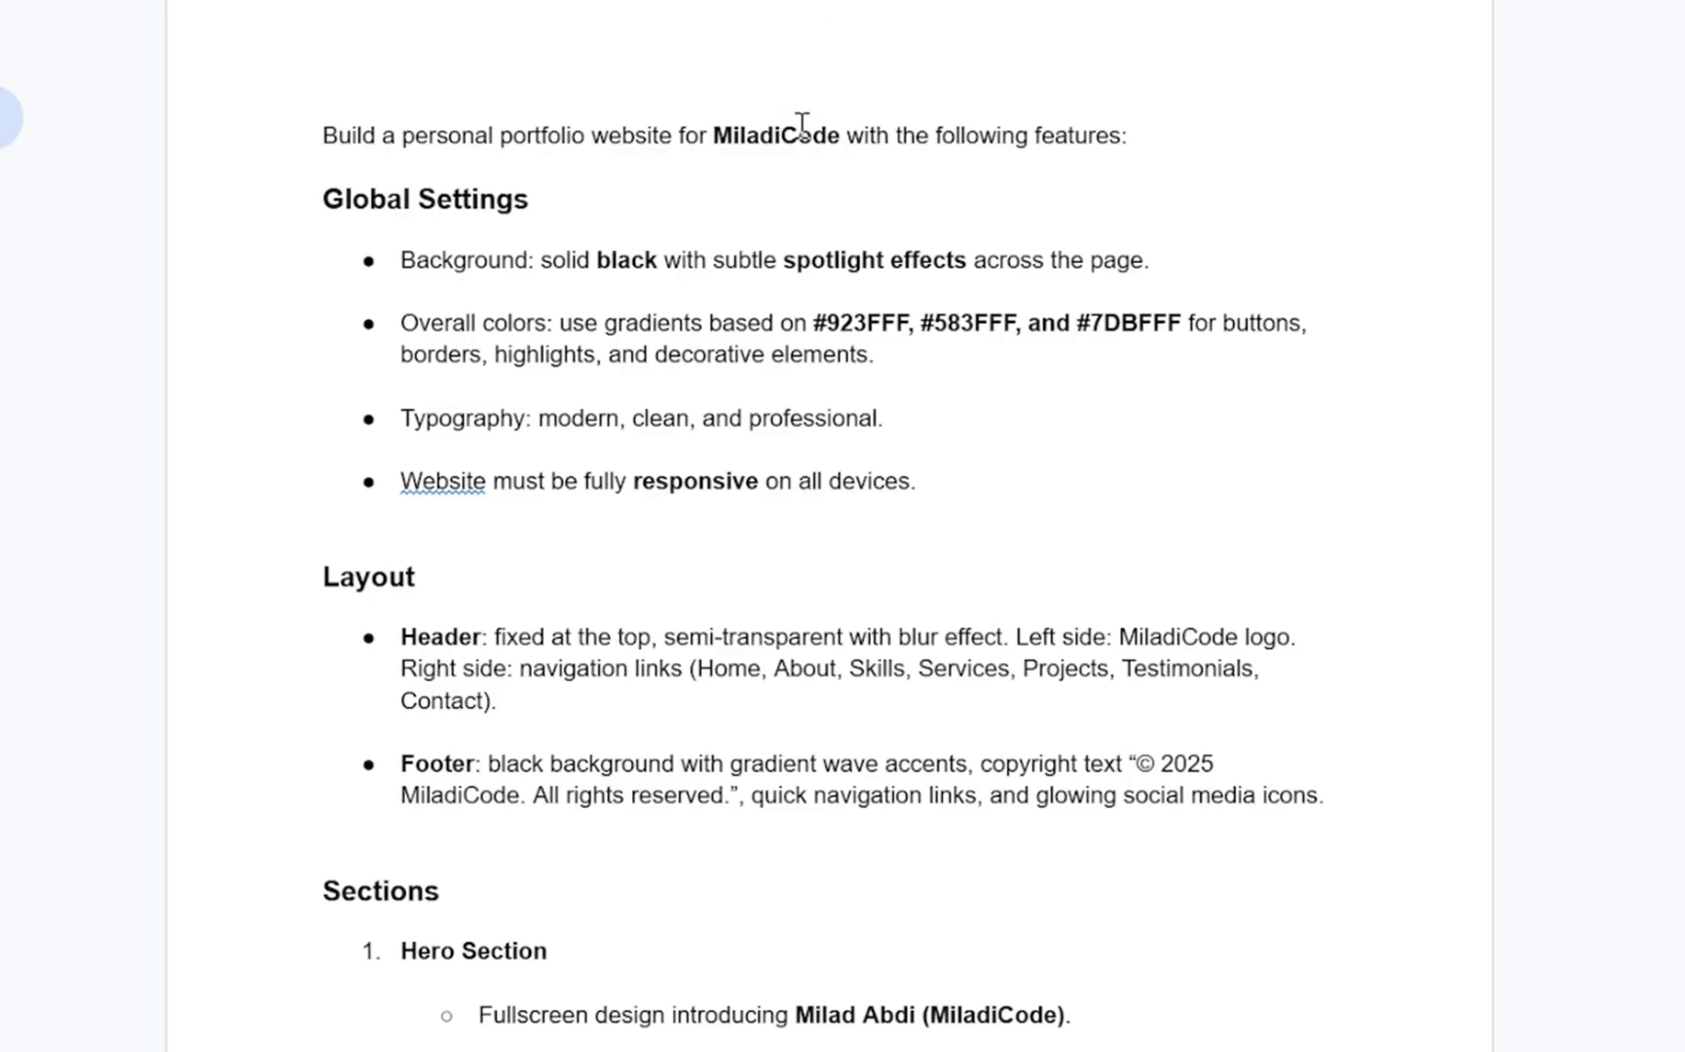
pyautogui.doubleClick(775, 134)
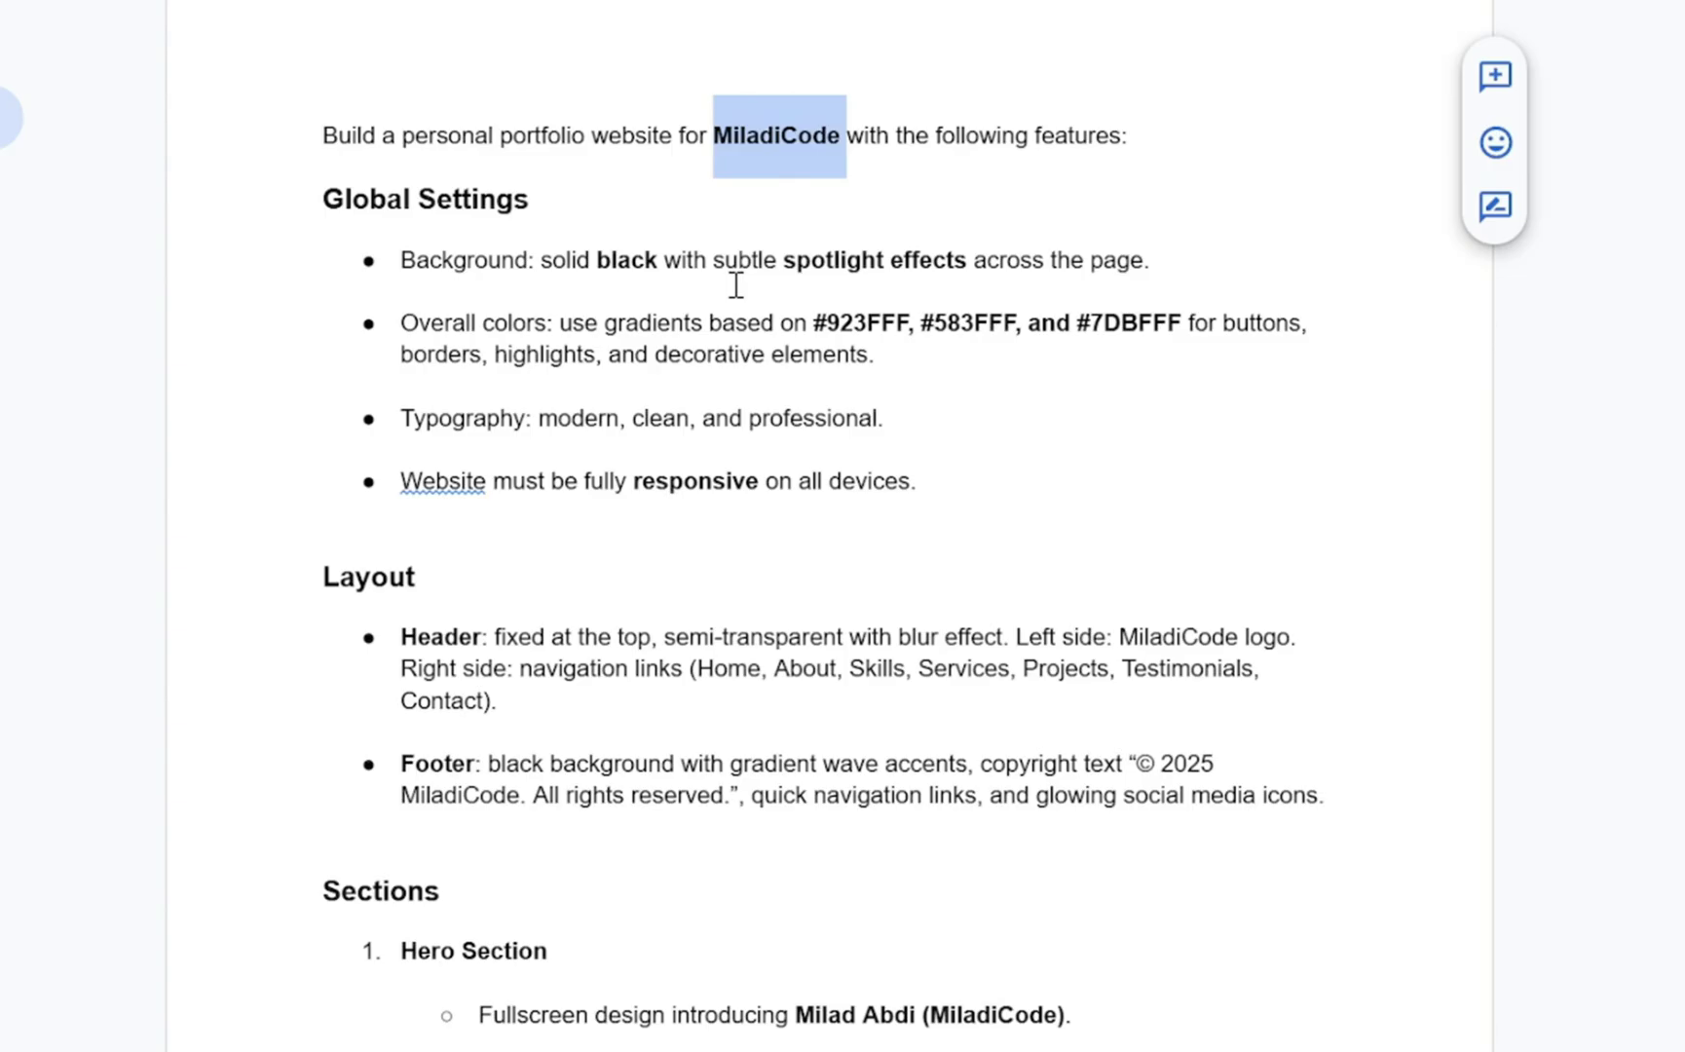
pyautogui.click(672, 221)
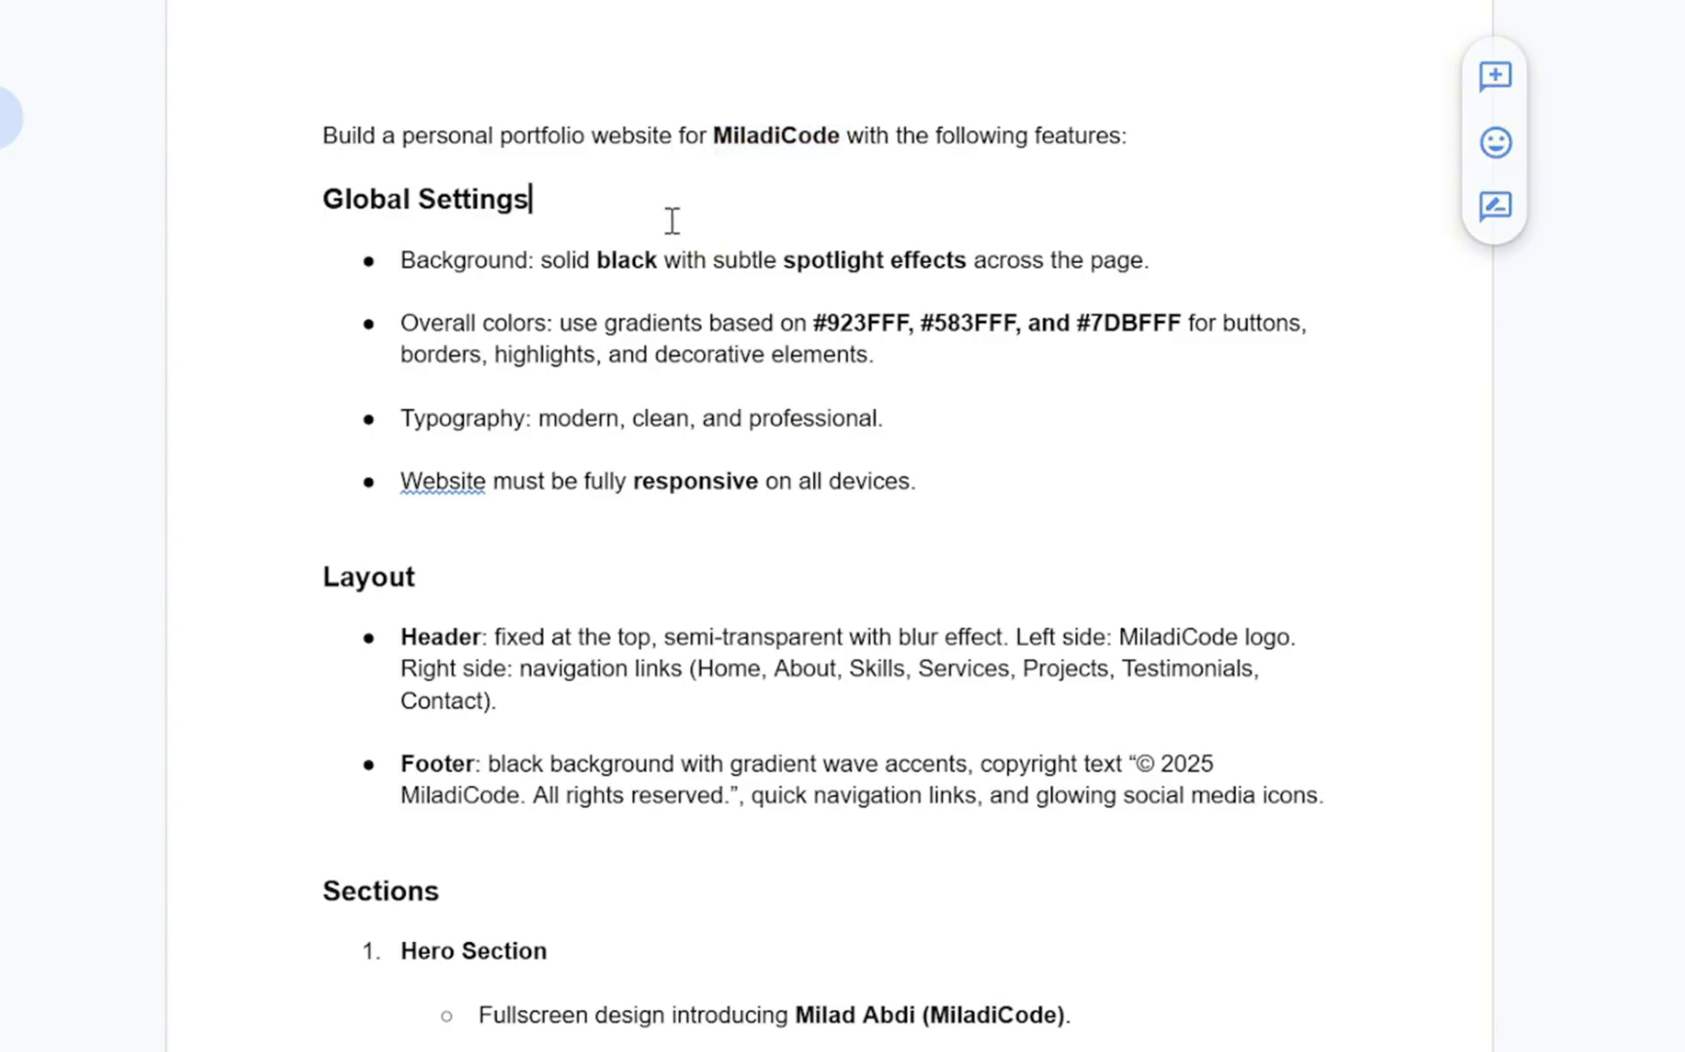
pyautogui.doubleClick(862, 327)
pyautogui.click(983, 327)
pyautogui.doubleClick(986, 327)
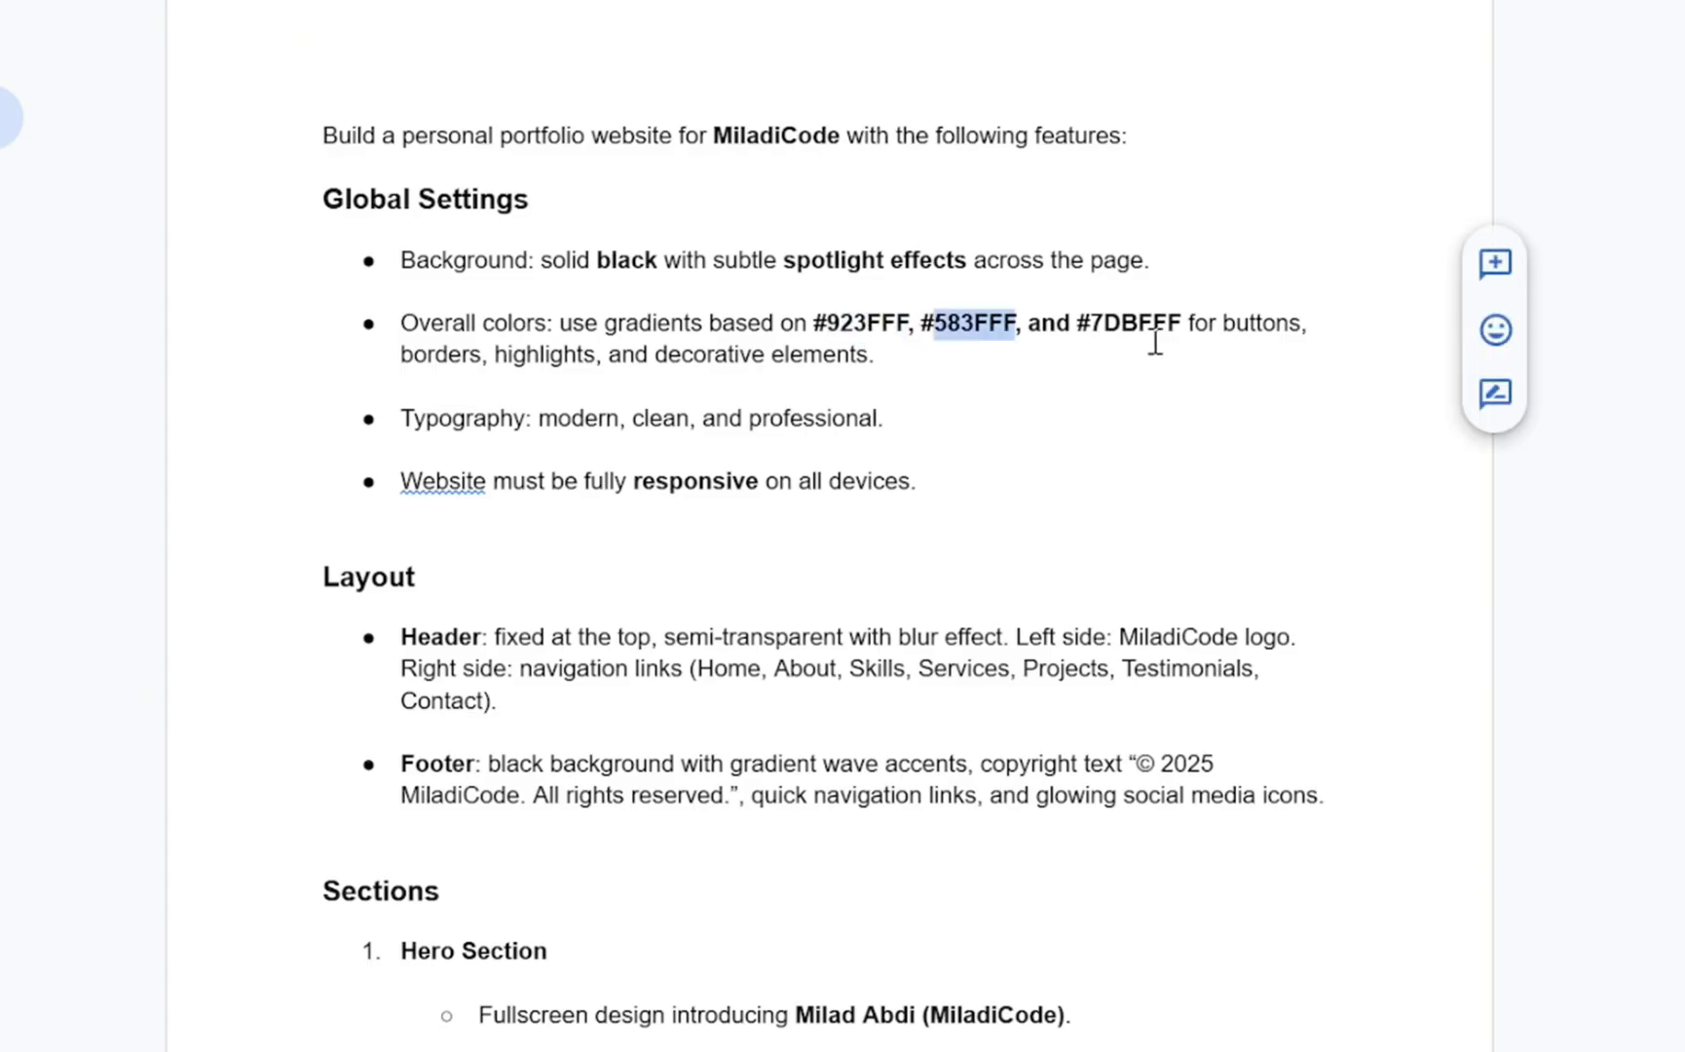
pyautogui.doubleClick(1150, 330)
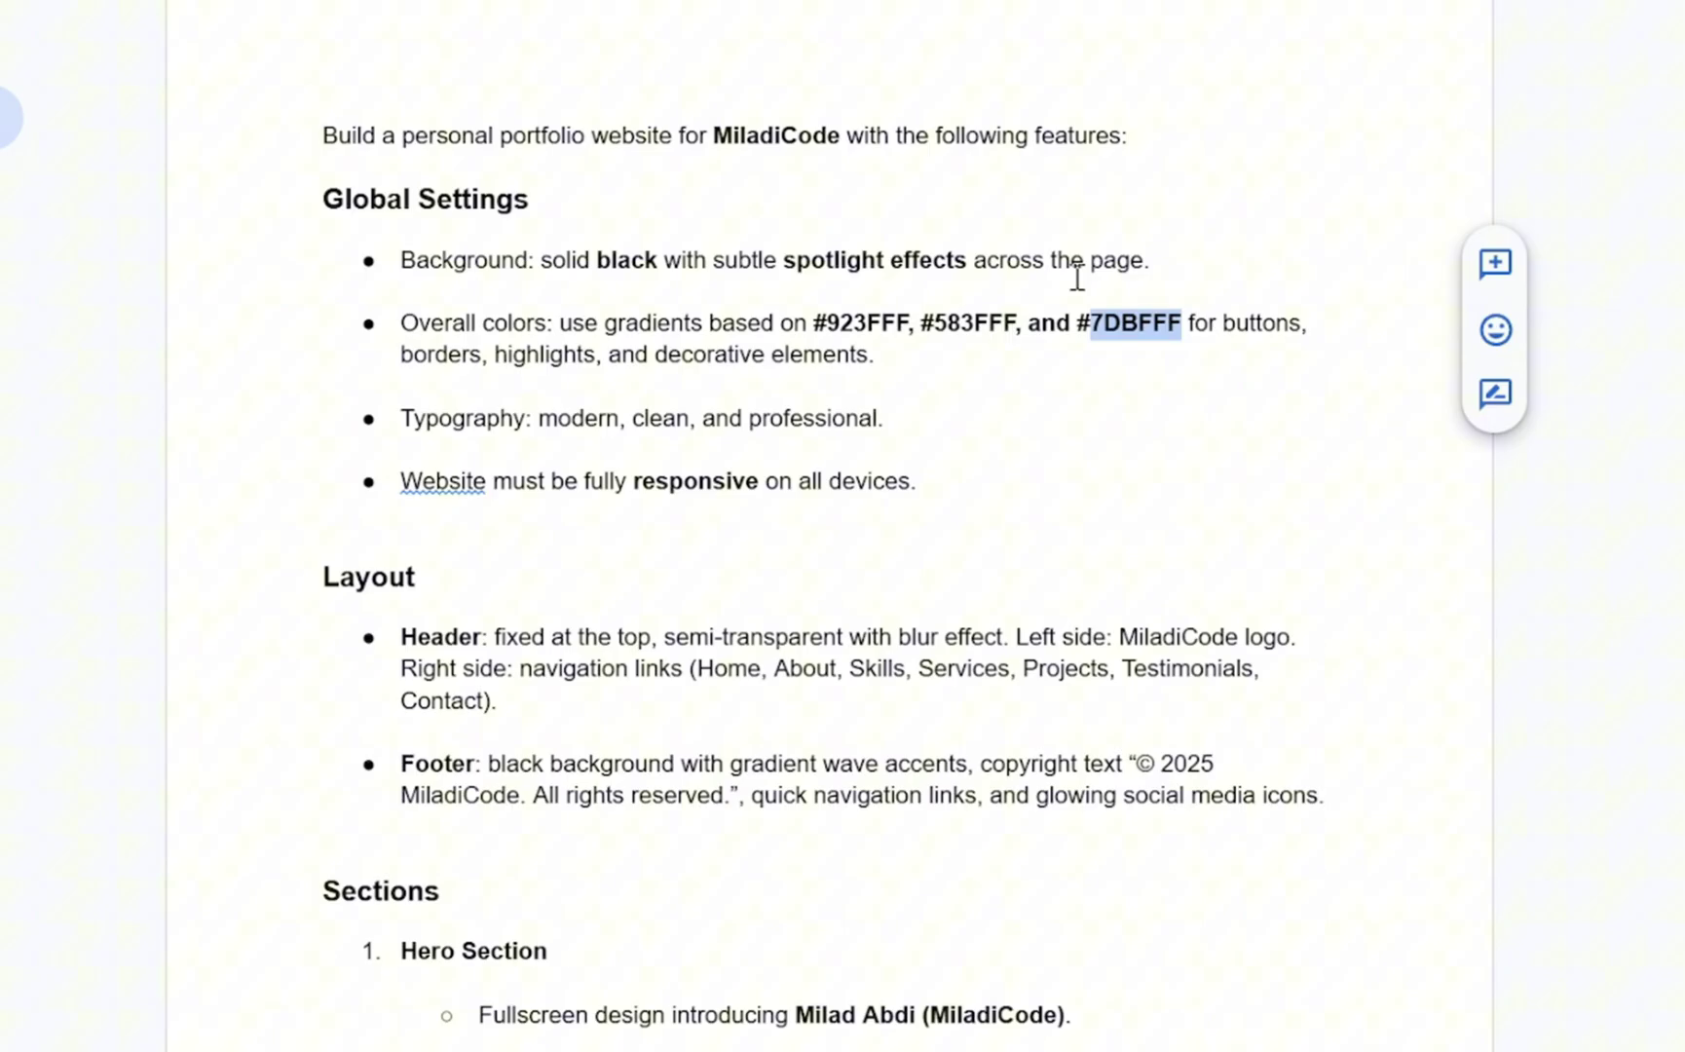
pyautogui.click(967, 168)
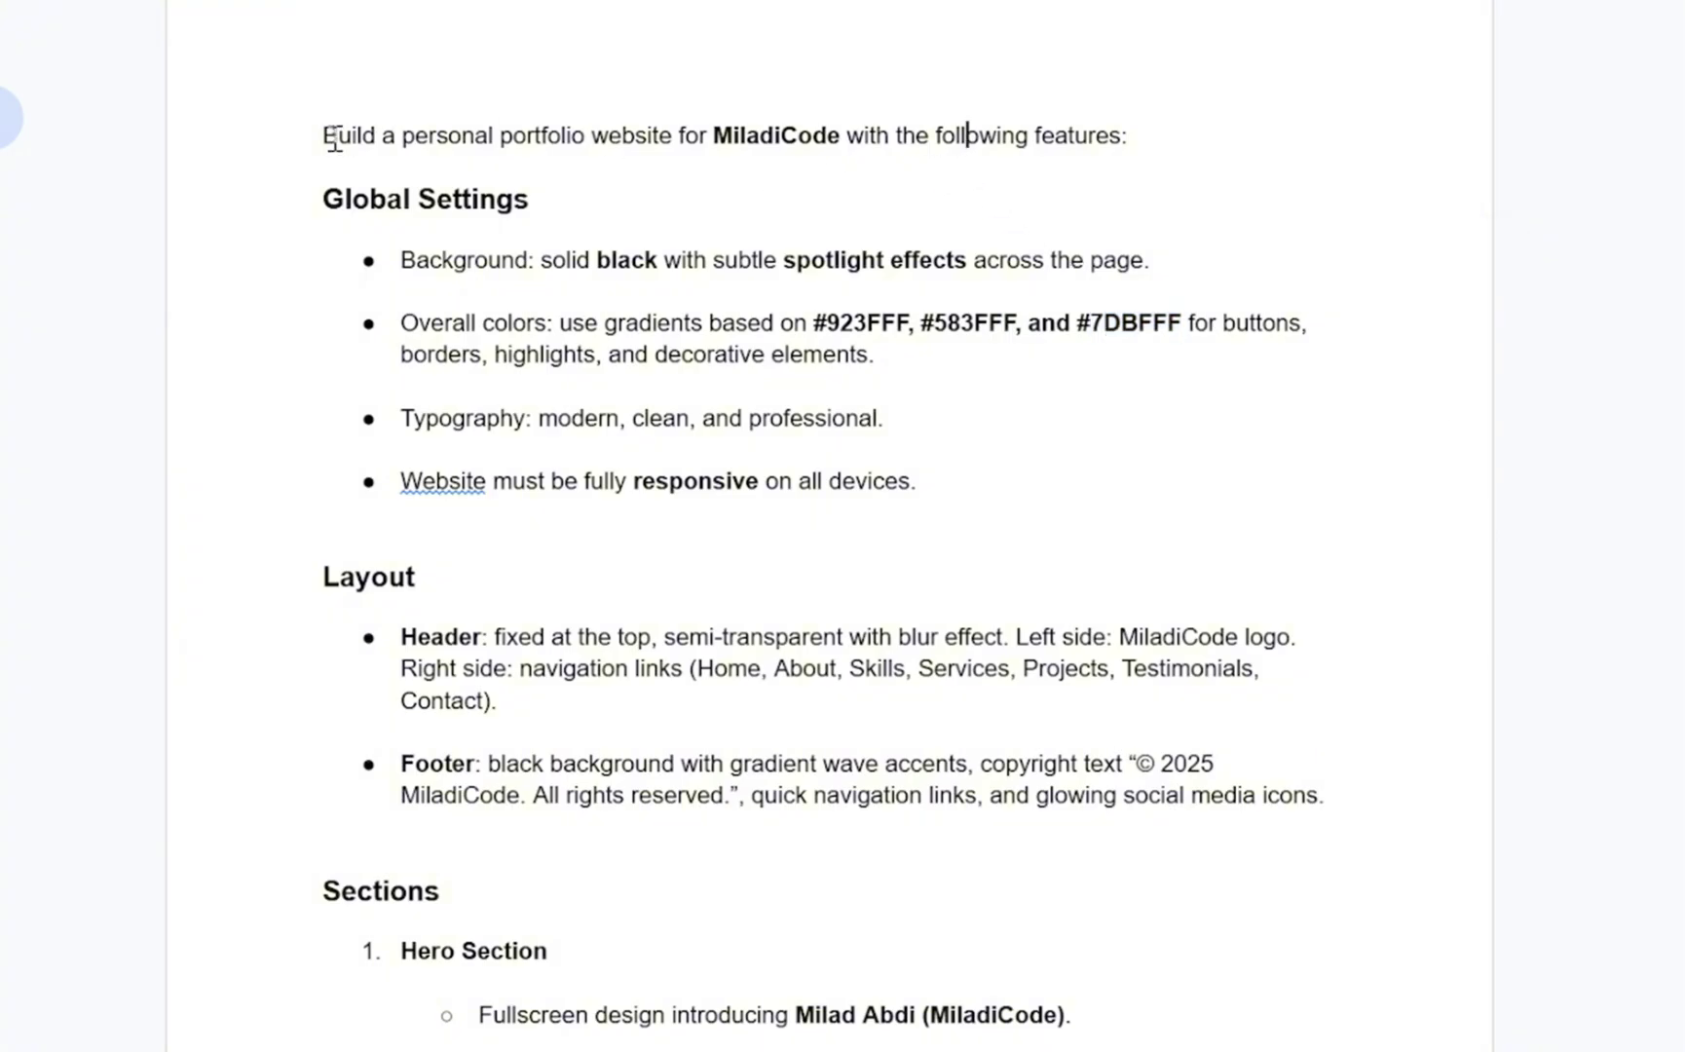
pyautogui.moveTo(326, 135); pyautogui.dragTo(1154, 172)
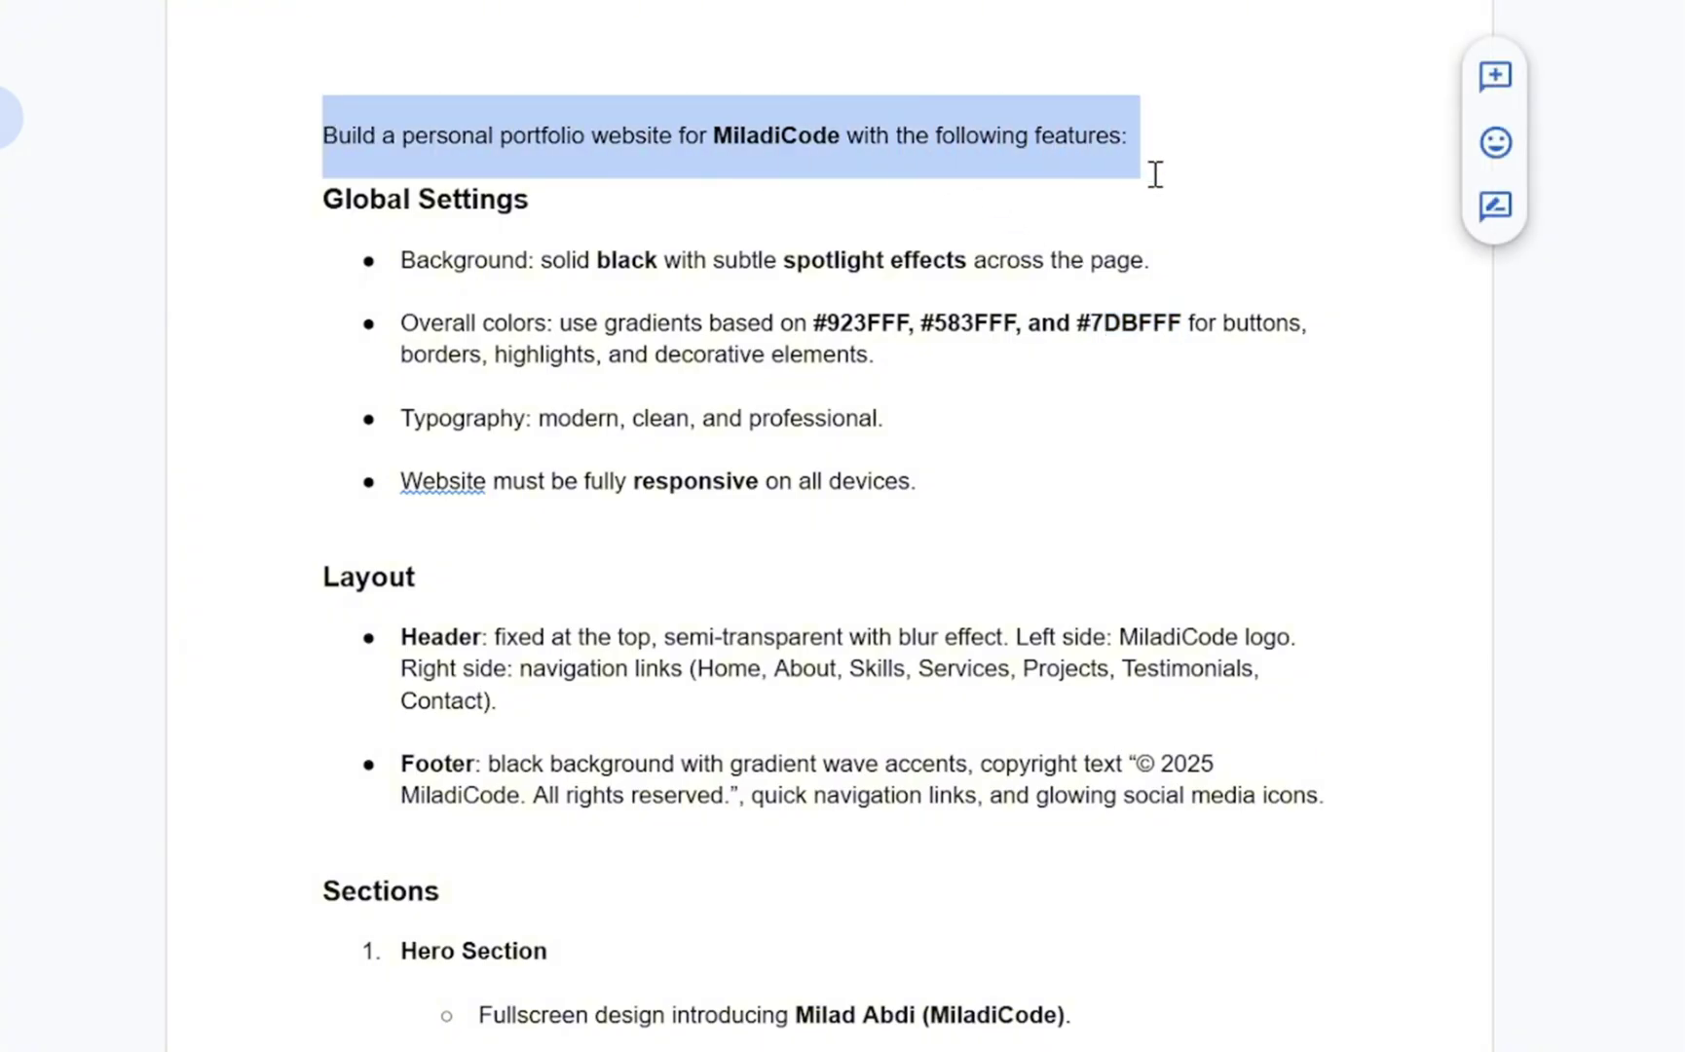
pyautogui.click(869, 217)
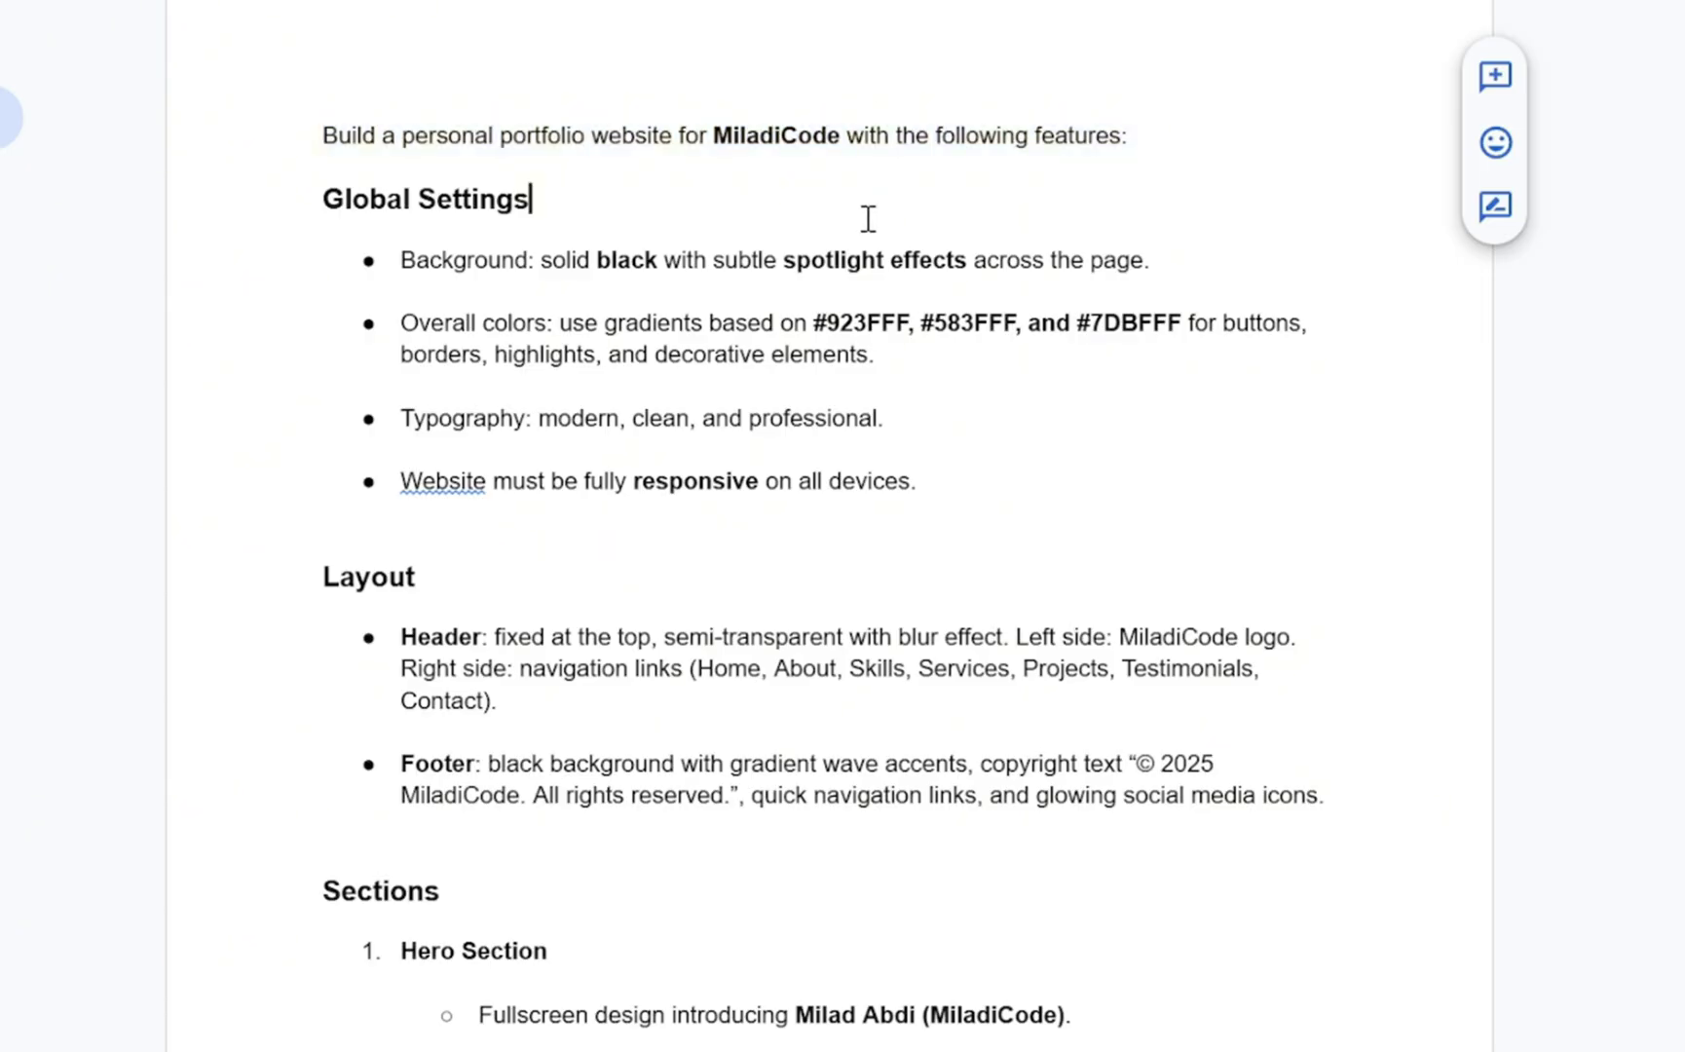
# Scroll down the brief to Final Notes and check its MiladiCode mention.
pyautogui.scroll(-3, 880, 244)
pyautogui.scroll(-2, 551, 312)
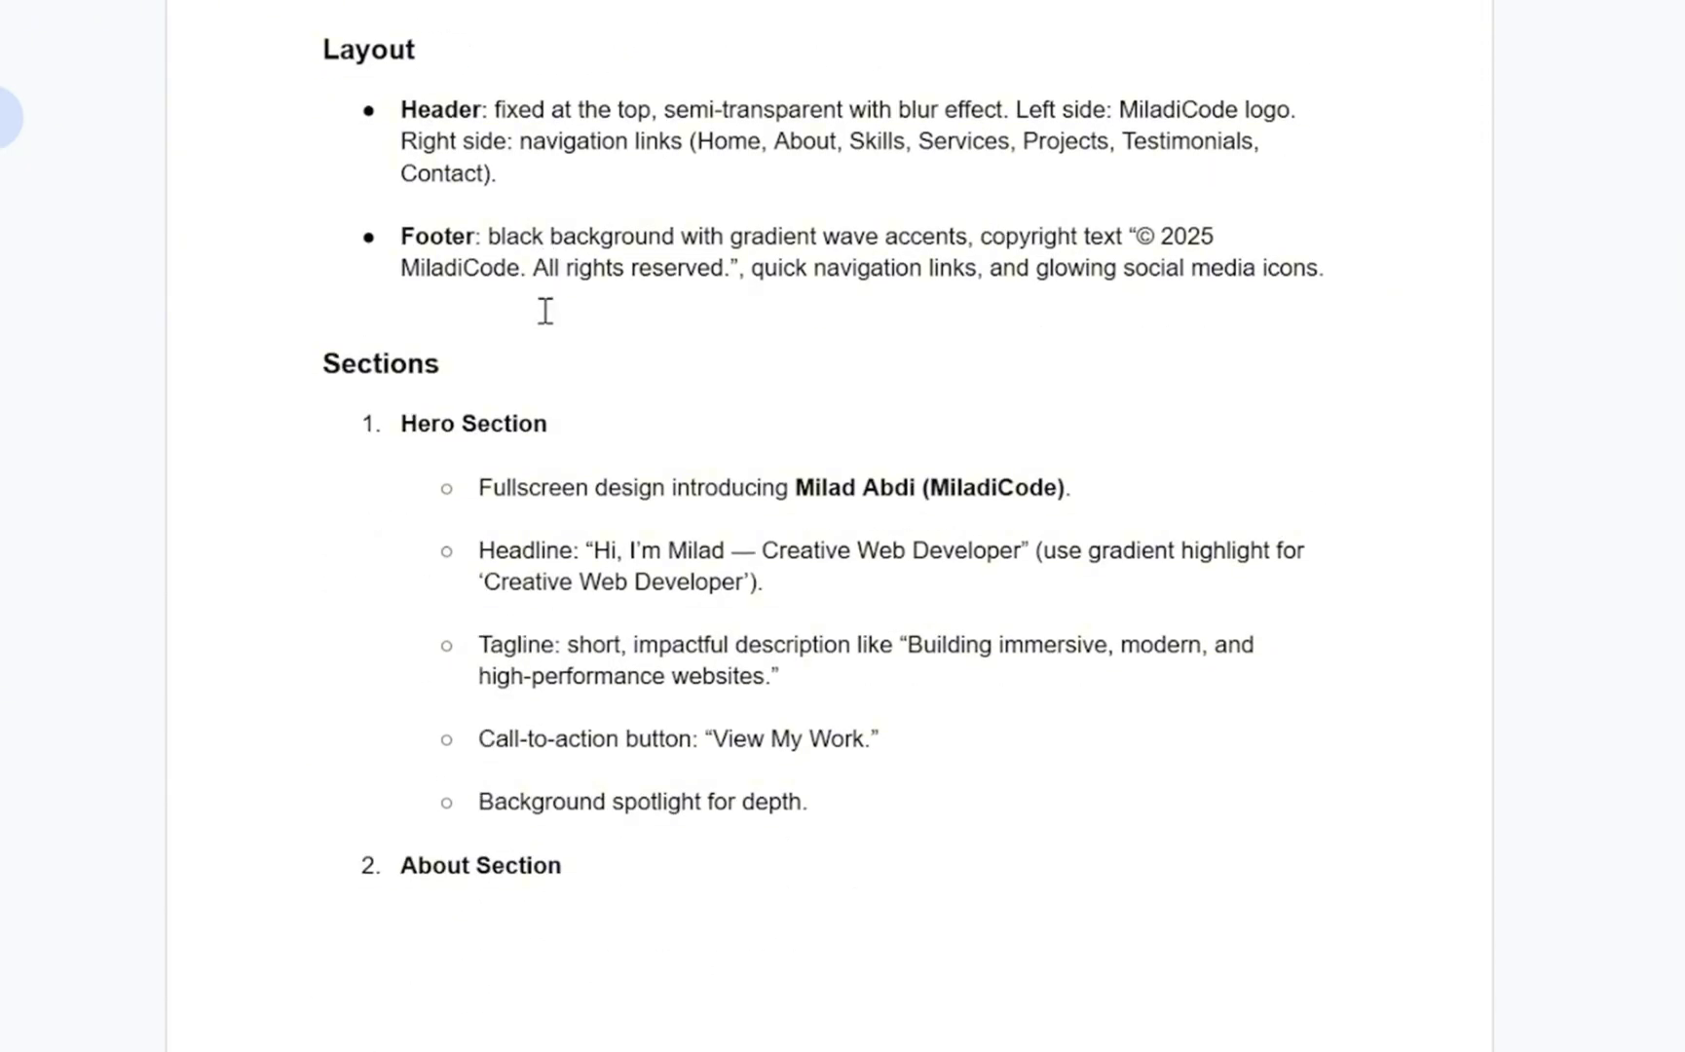
pyautogui.scroll(-2, 525, 412)
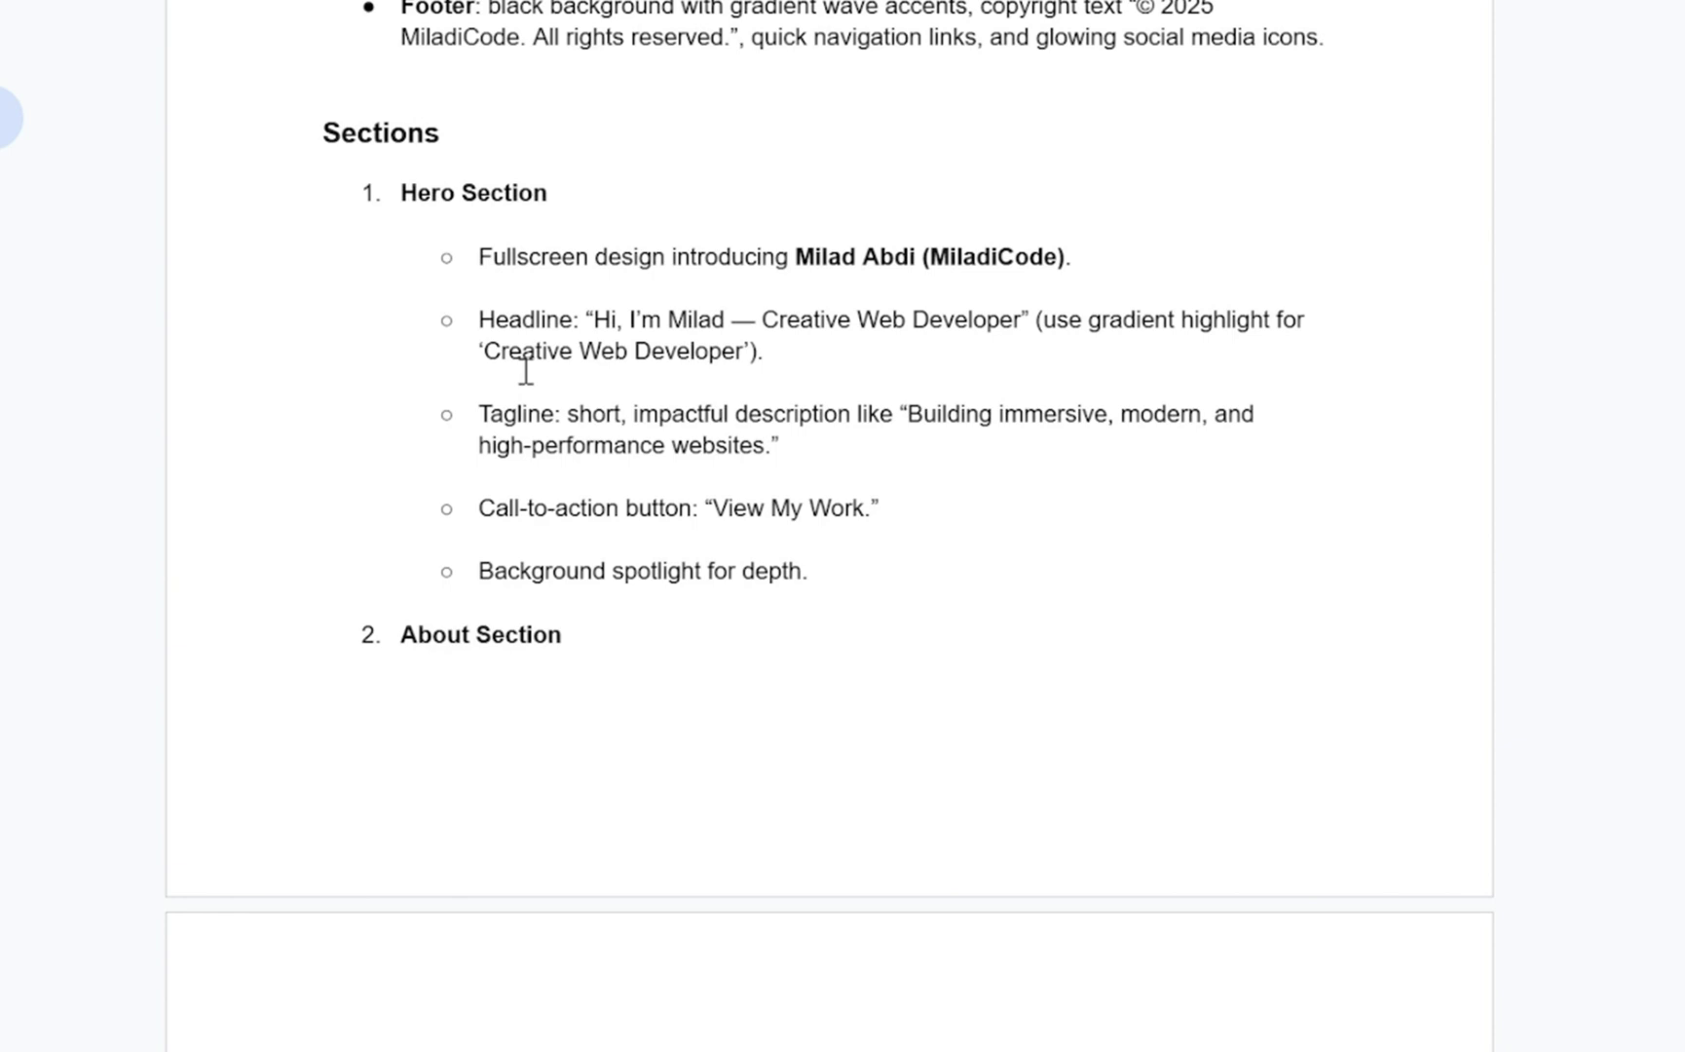
pyautogui.scroll(-6, 541, 651)
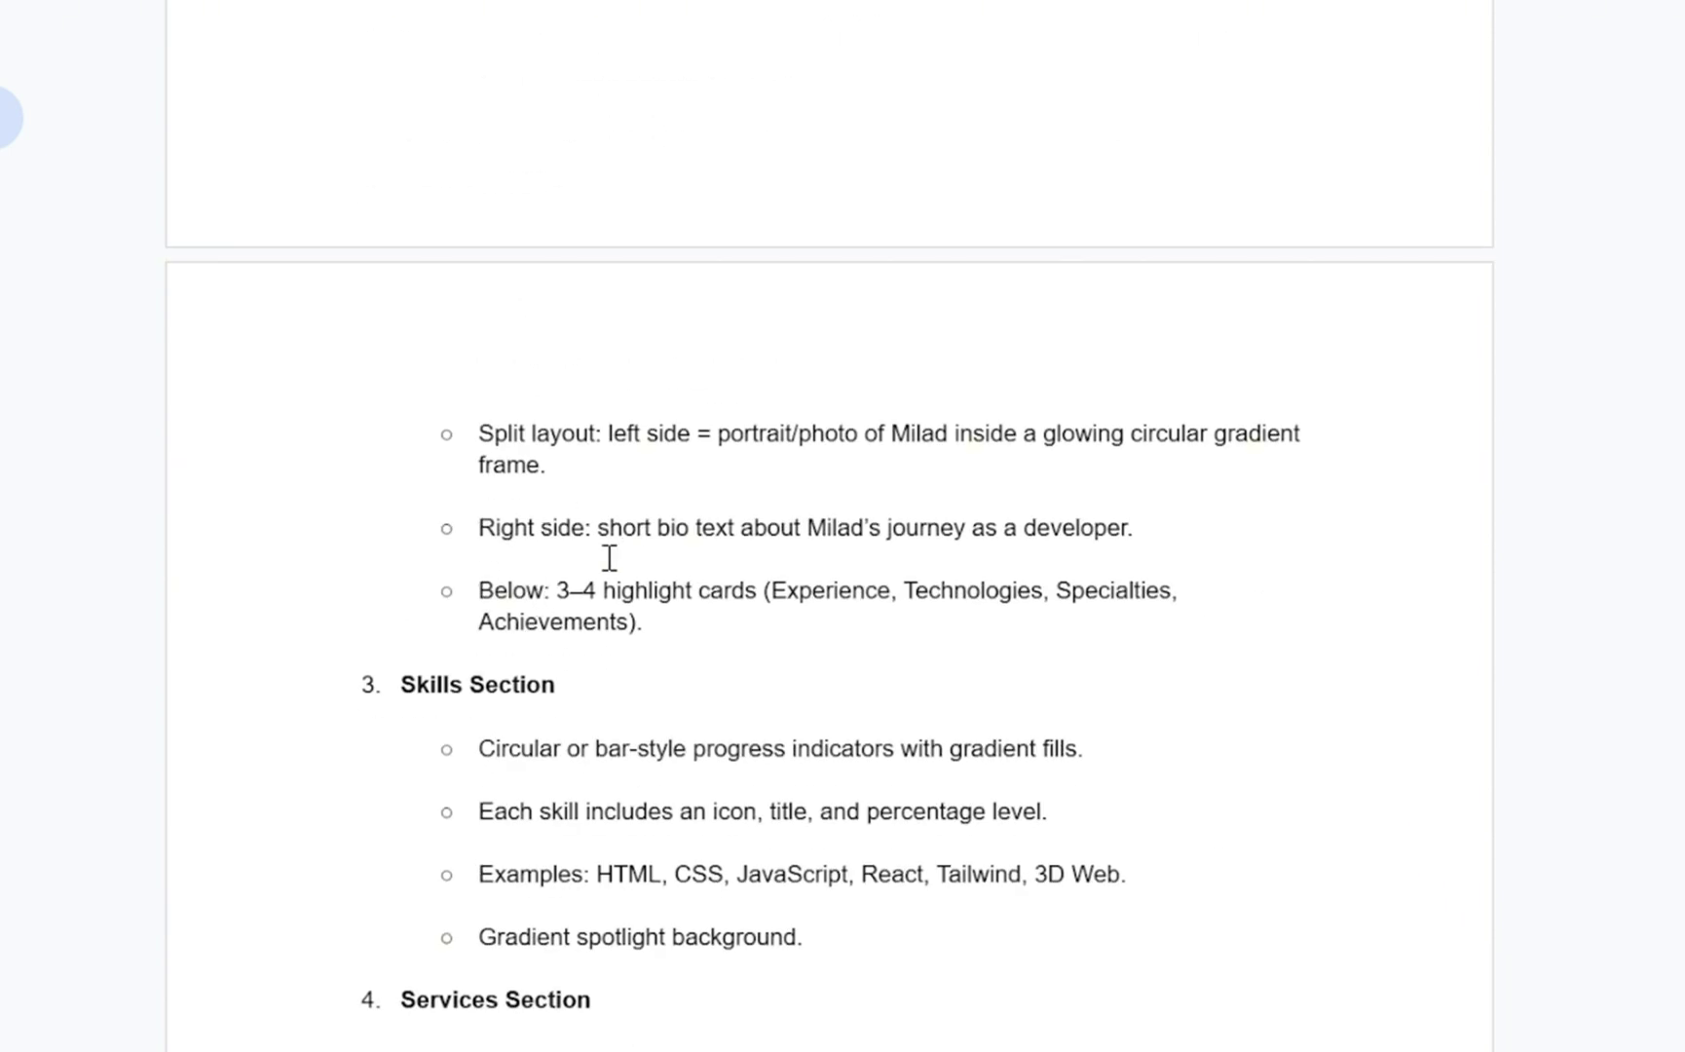
pyautogui.scroll(-8, 540, 653)
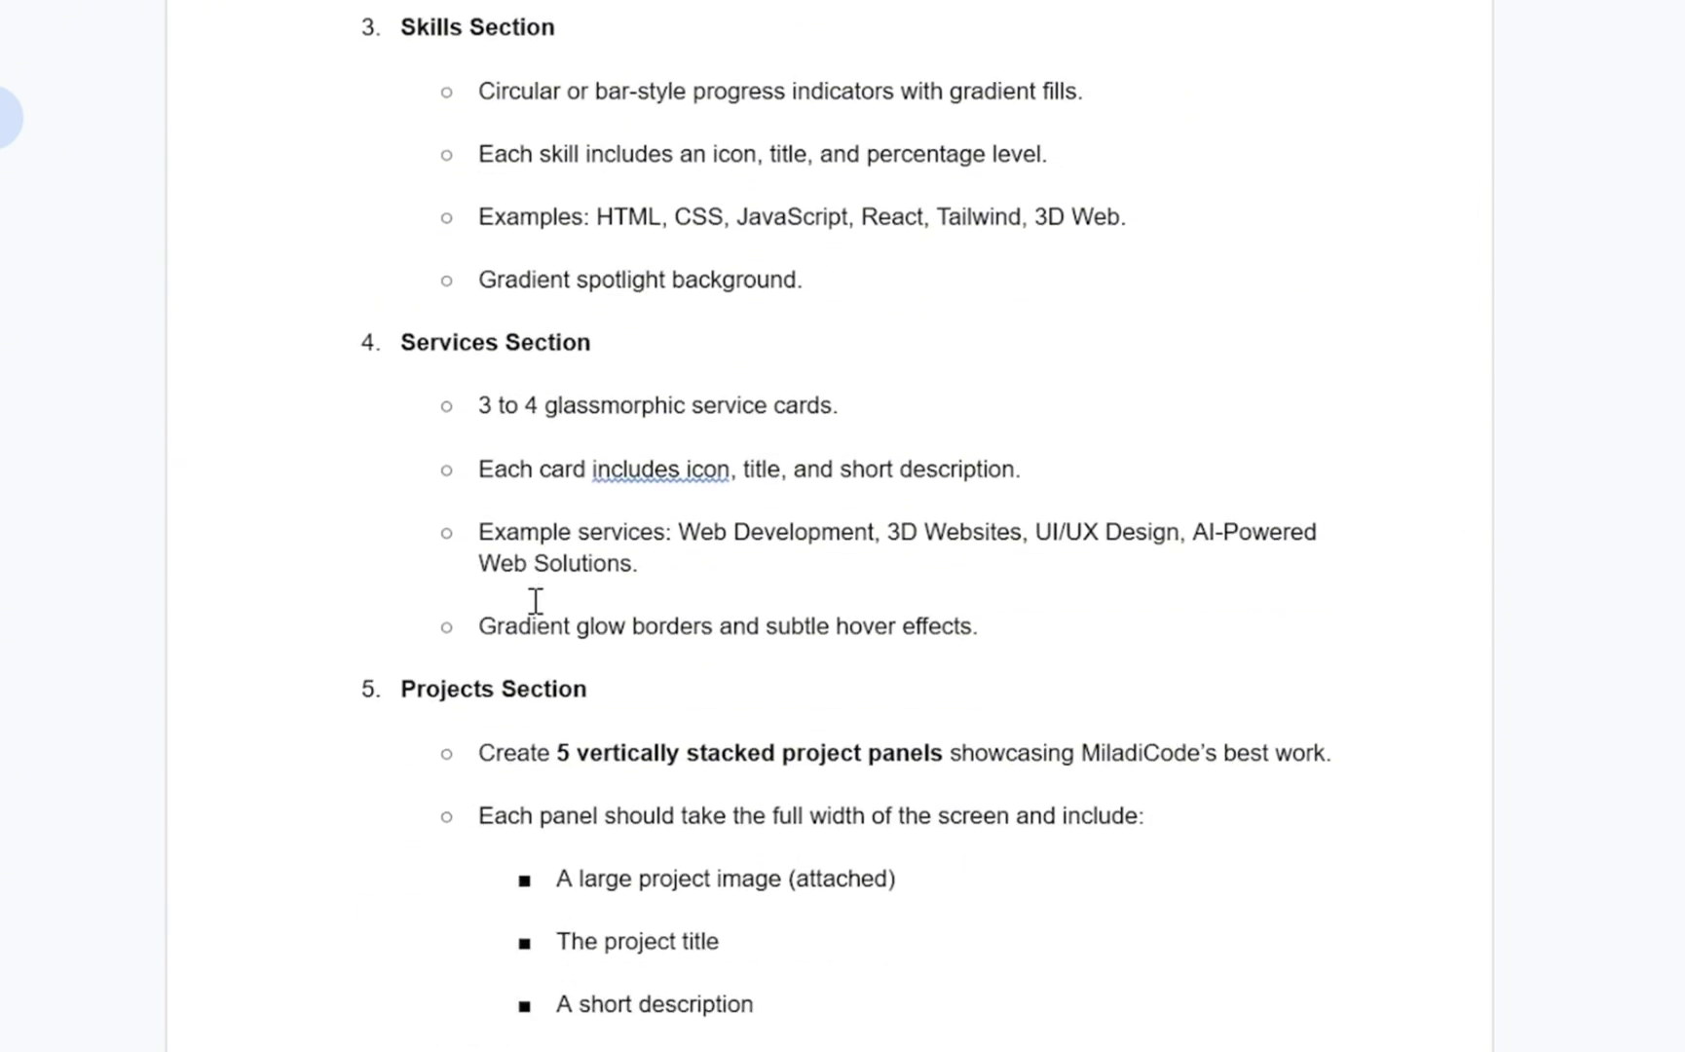
pyautogui.scroll(-7, 534, 593)
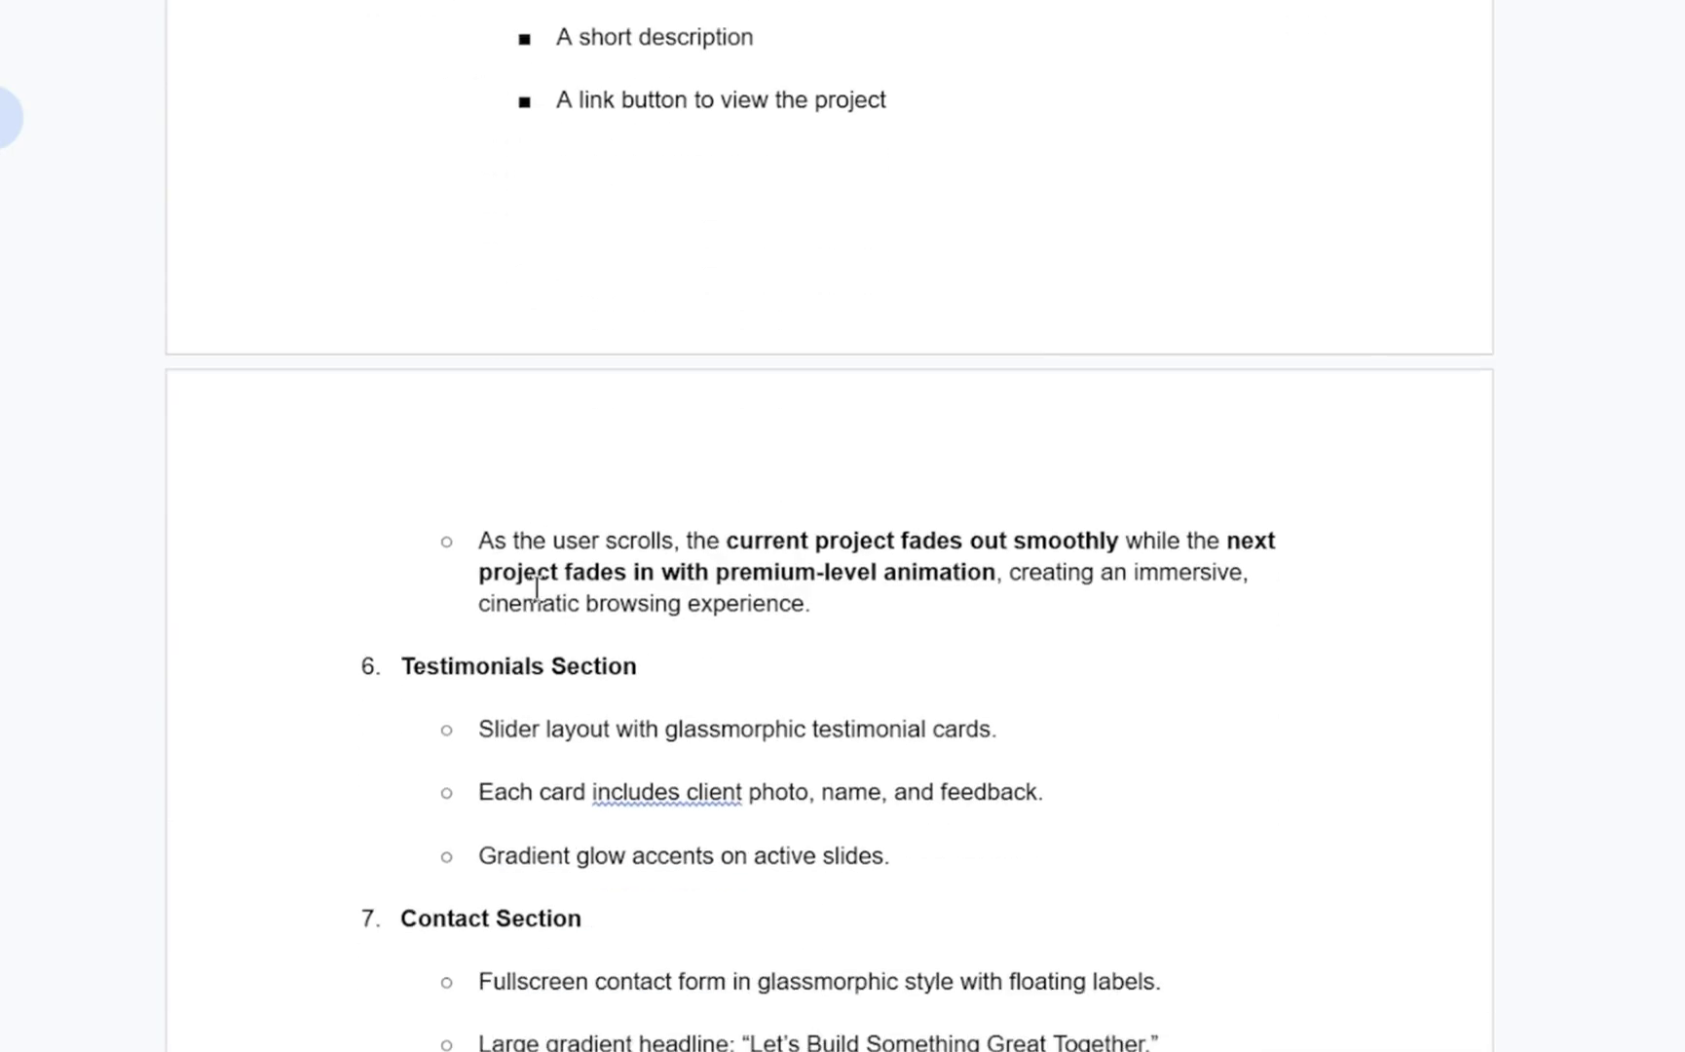
pyautogui.scroll(-2, 536, 589)
pyautogui.scroll(-3, 537, 589)
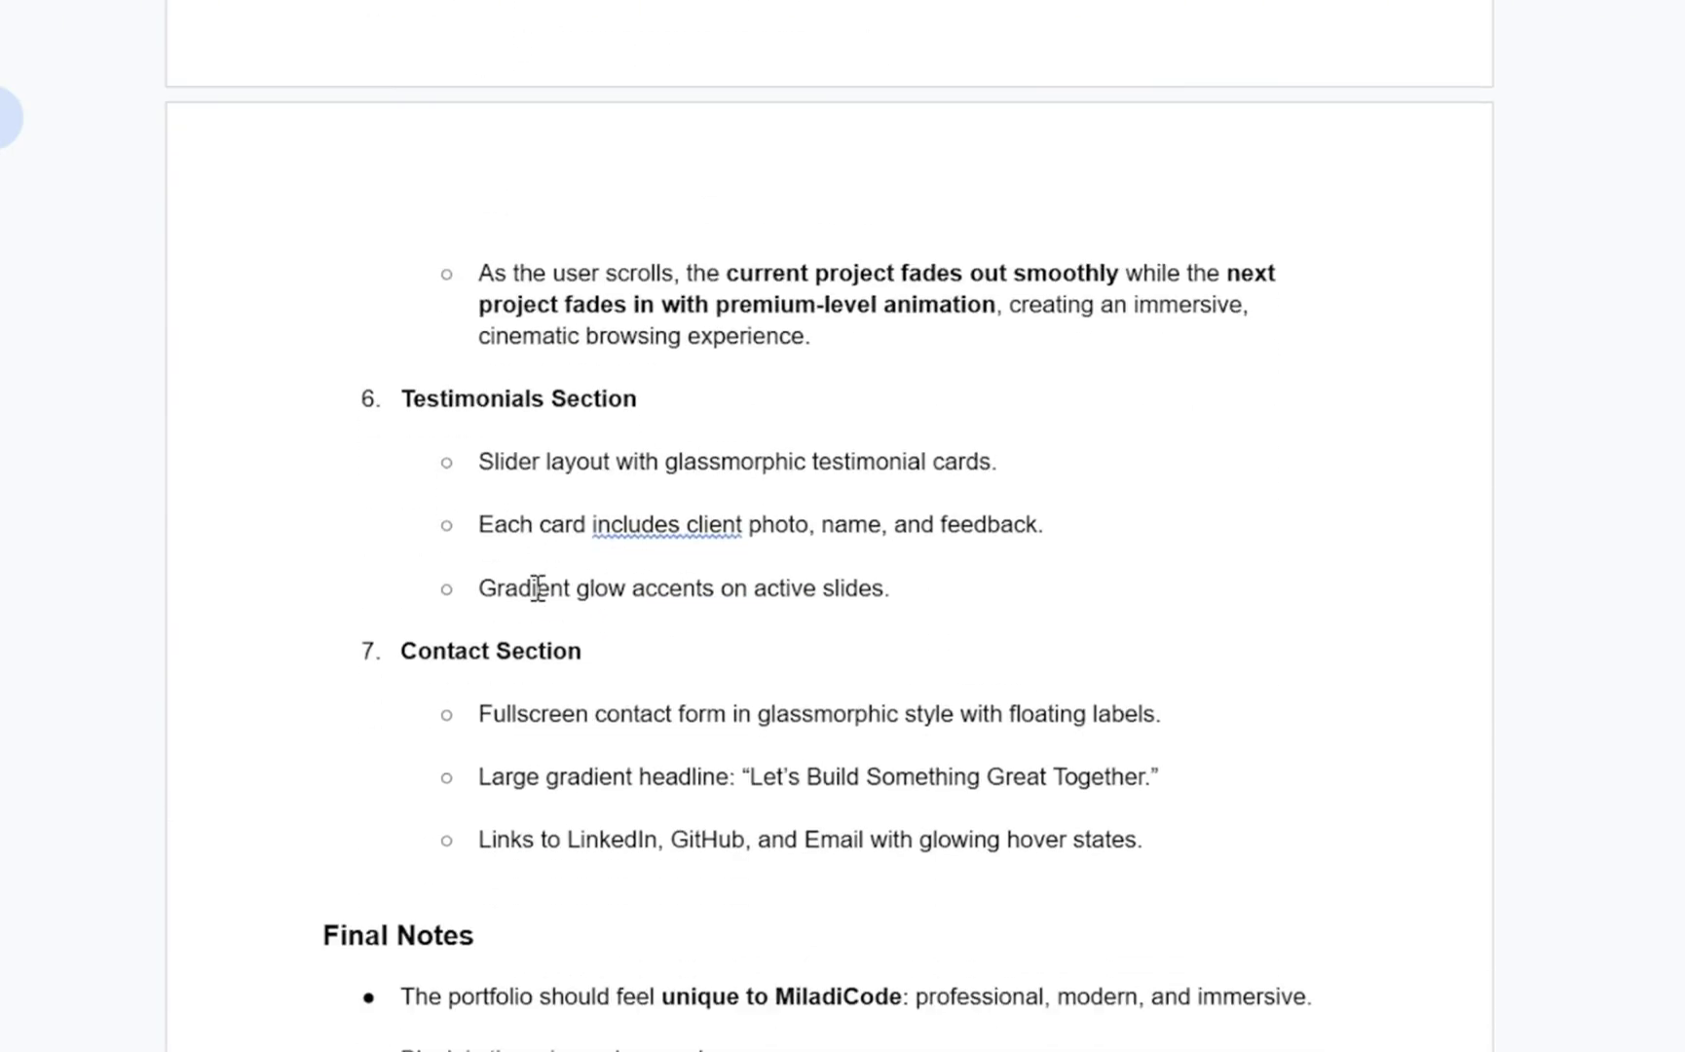
pyautogui.scroll(-2, 537, 589)
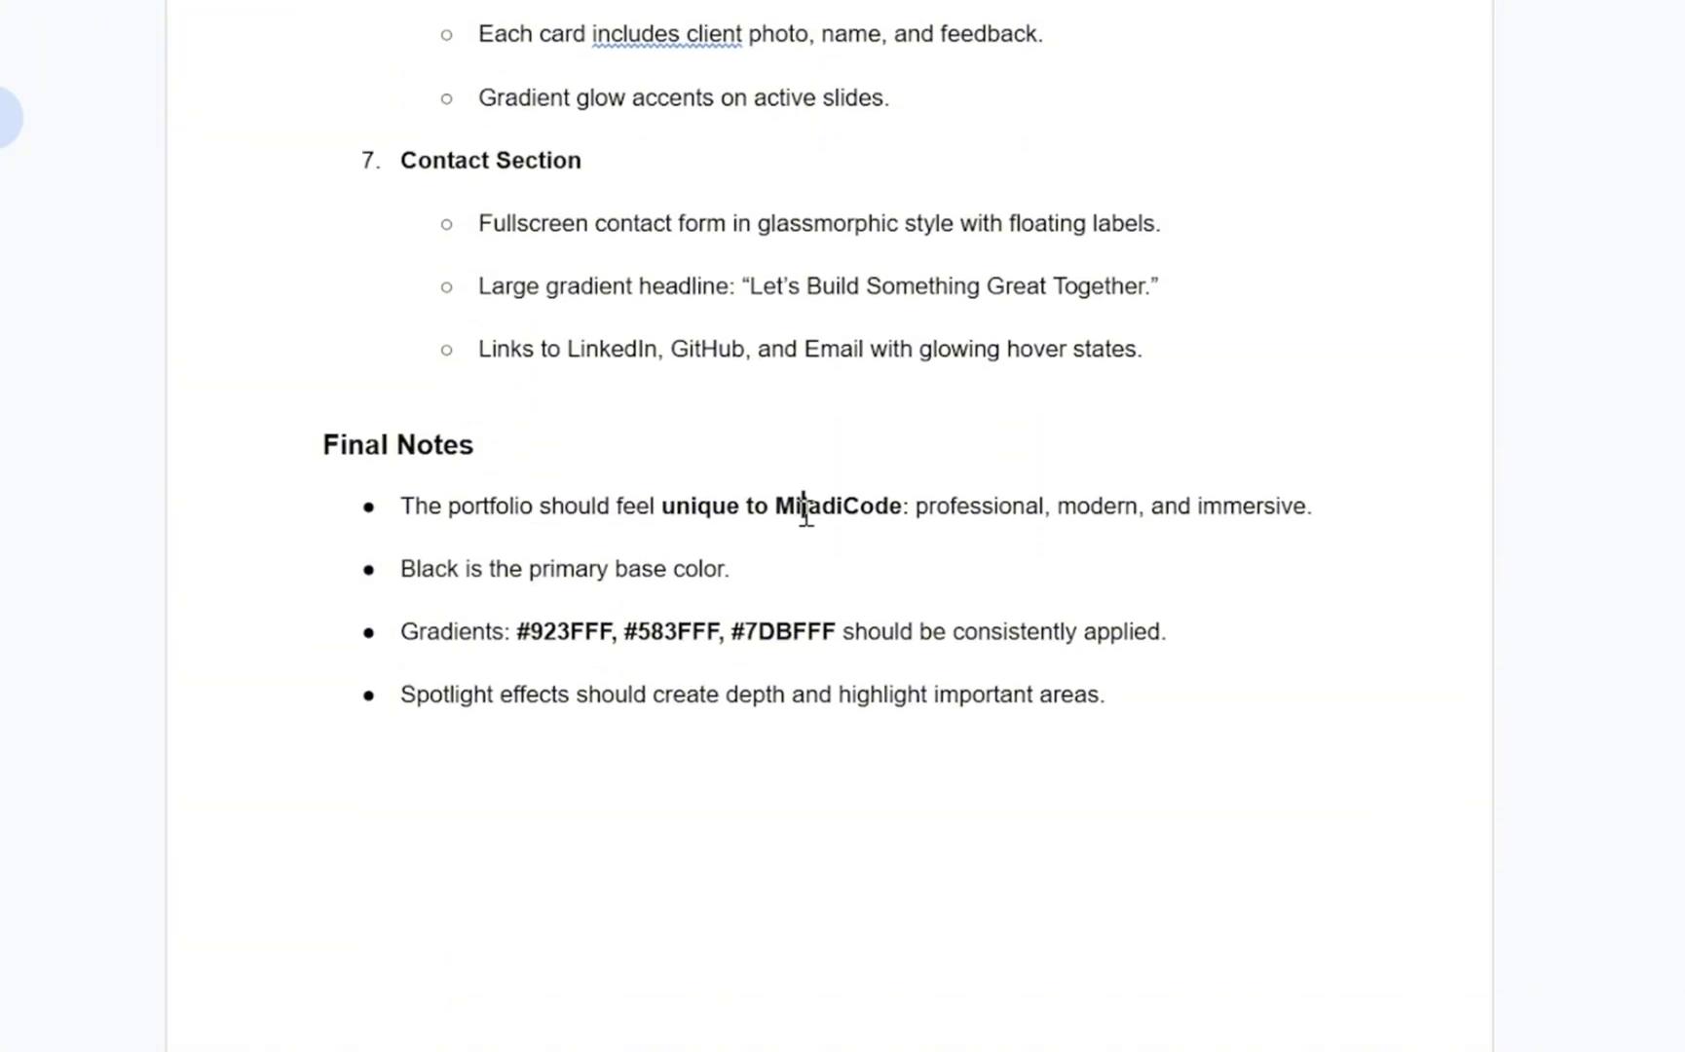
pyautogui.doubleClick(804, 508)
pyautogui.click(804, 454)
# Select the entire brief and copy it.
pyautogui.moveTo(1108, 697); pyautogui.dragTo(338, 0)
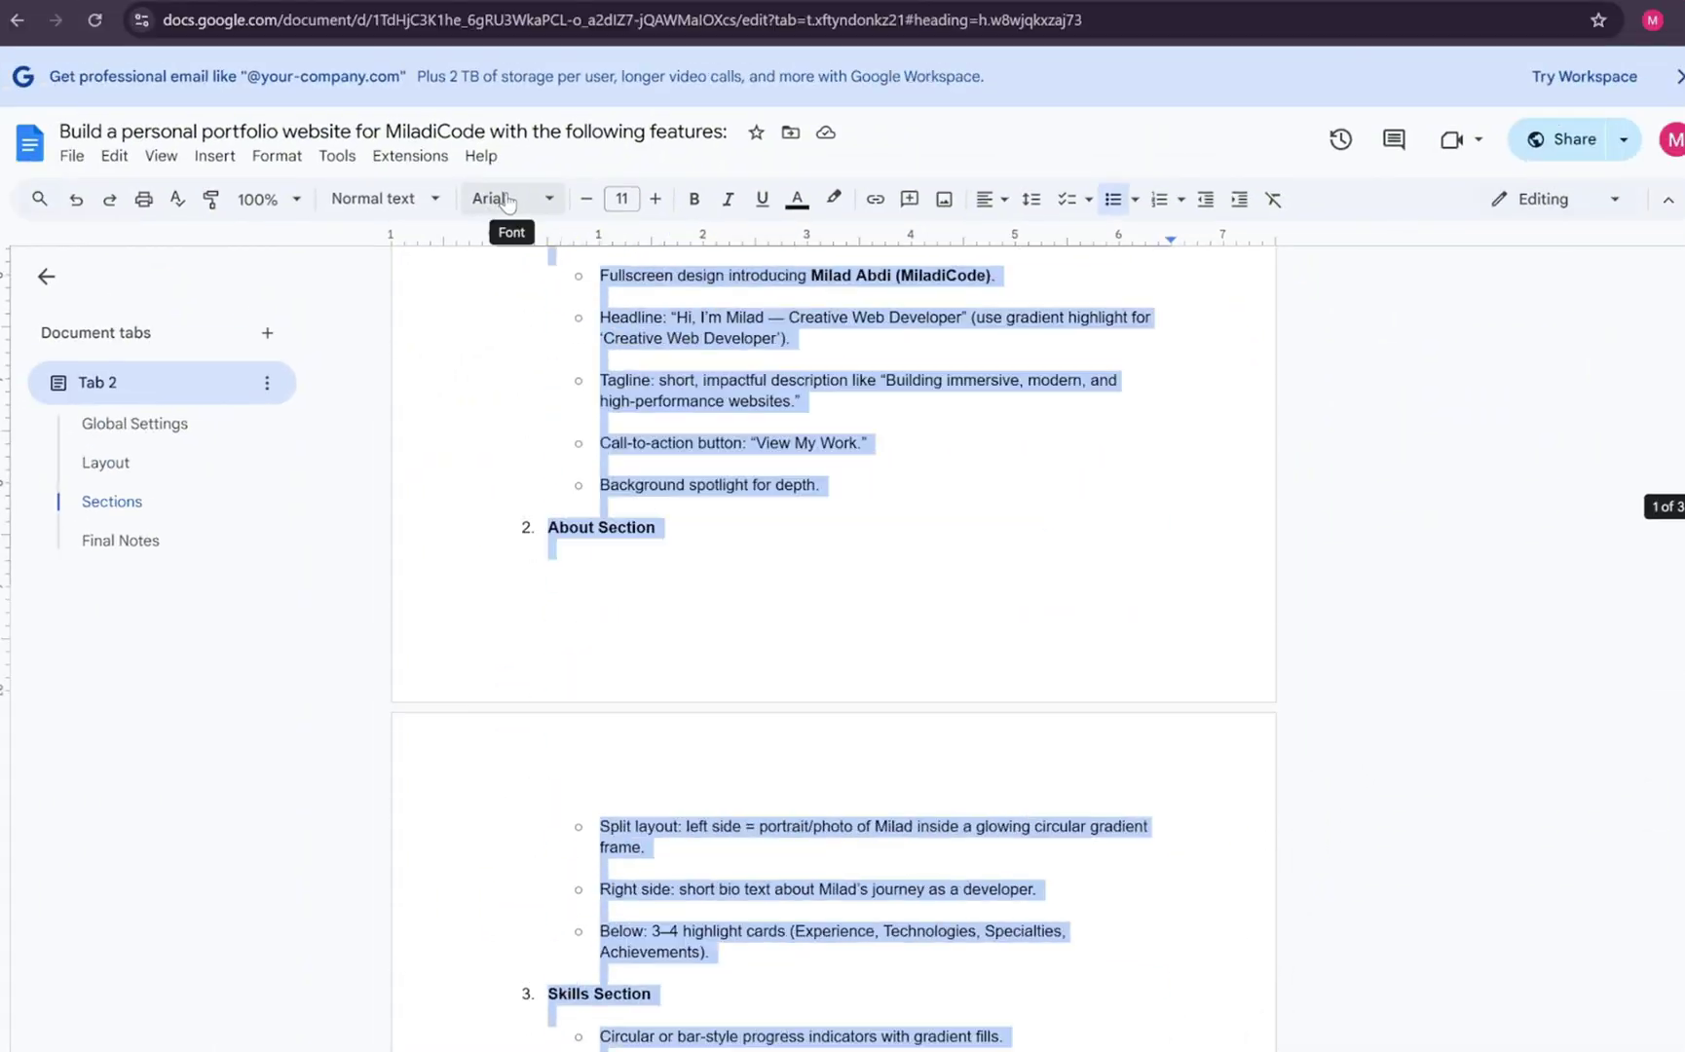
pyautogui.moveTo(505, 201); pyautogui.dragTo(462, 336)
pyautogui.rightClick(544, 323)
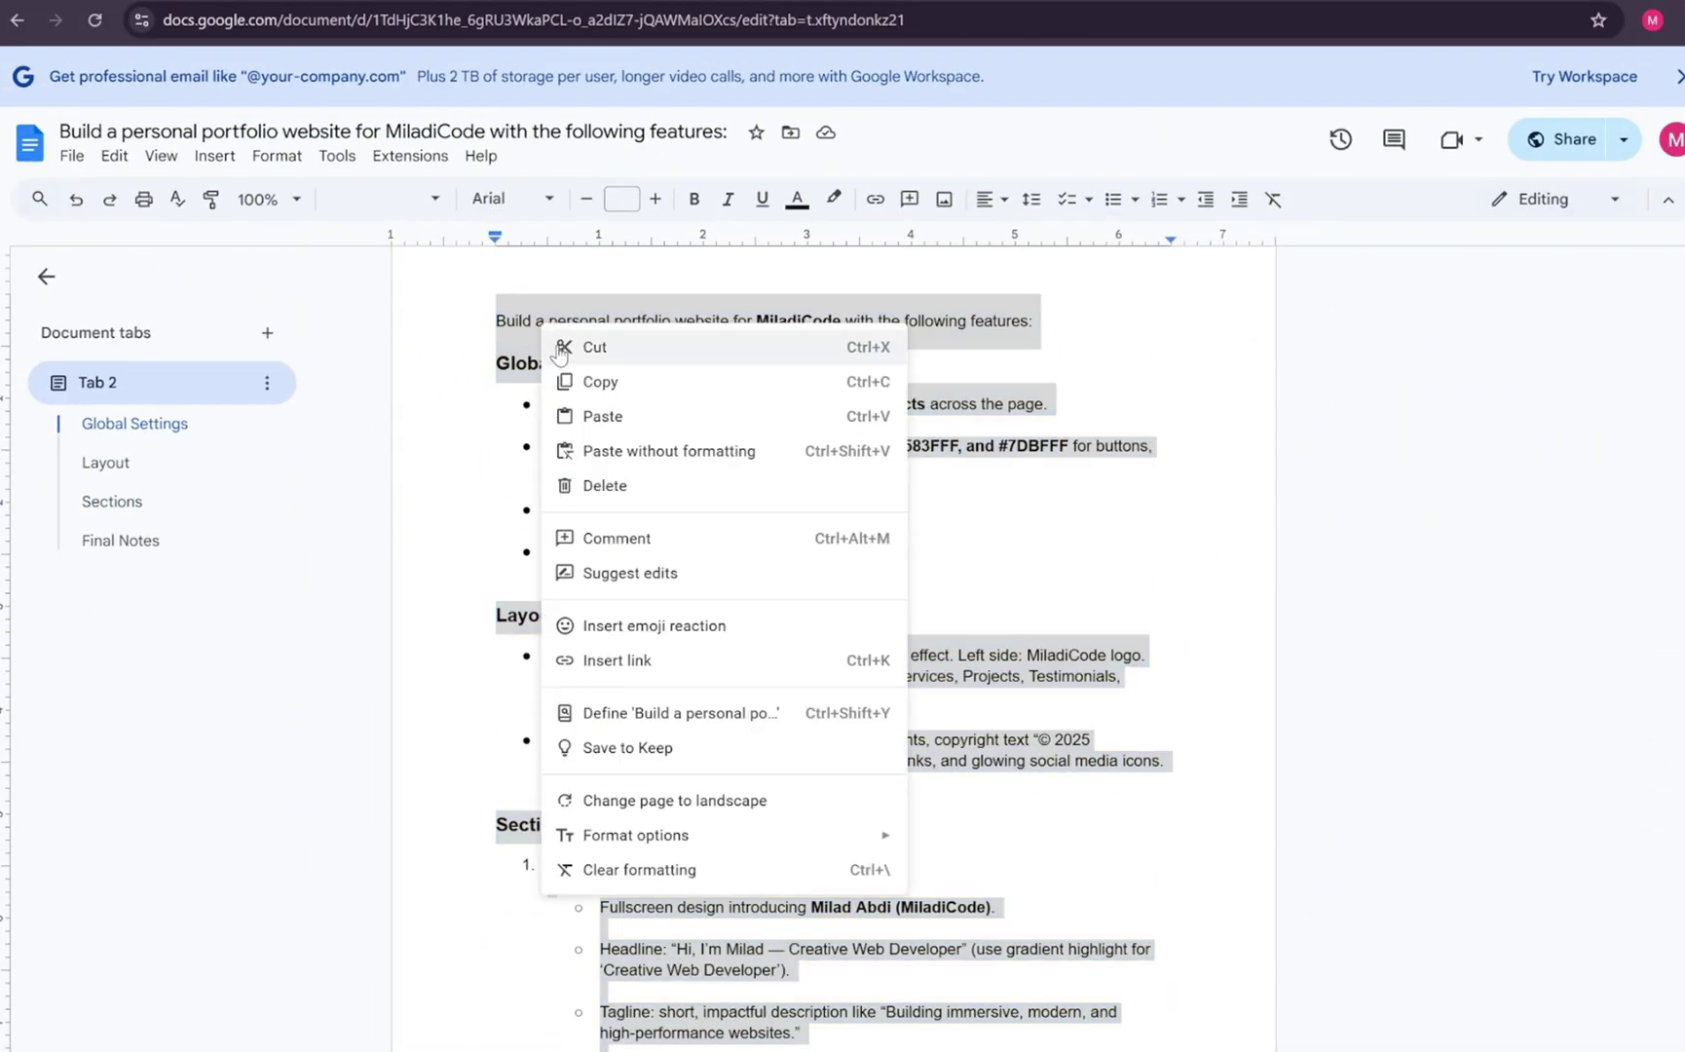
pyautogui.click(588, 384)
pyautogui.click(512, 422)
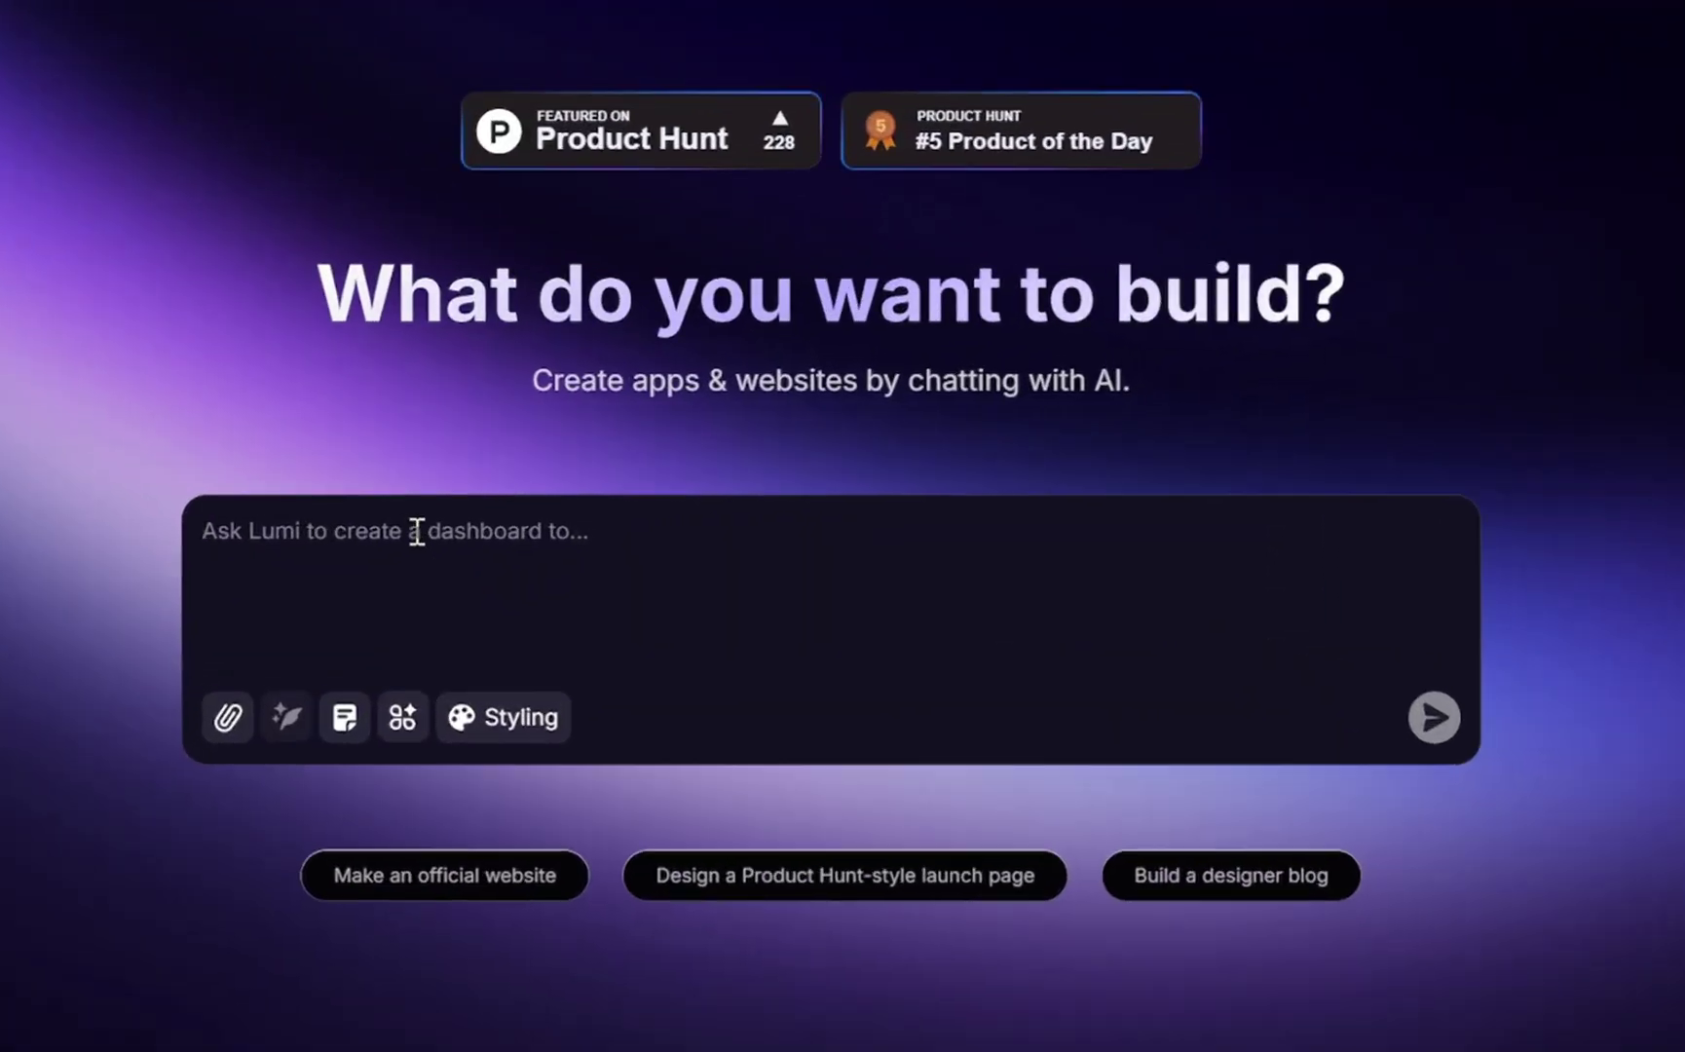
# Paste the copied brief into Lumi's prompt and submit it to generate the site.
pyautogui.hotkey('ctrl', 'v')
pyautogui.scroll(5, 534, 628)
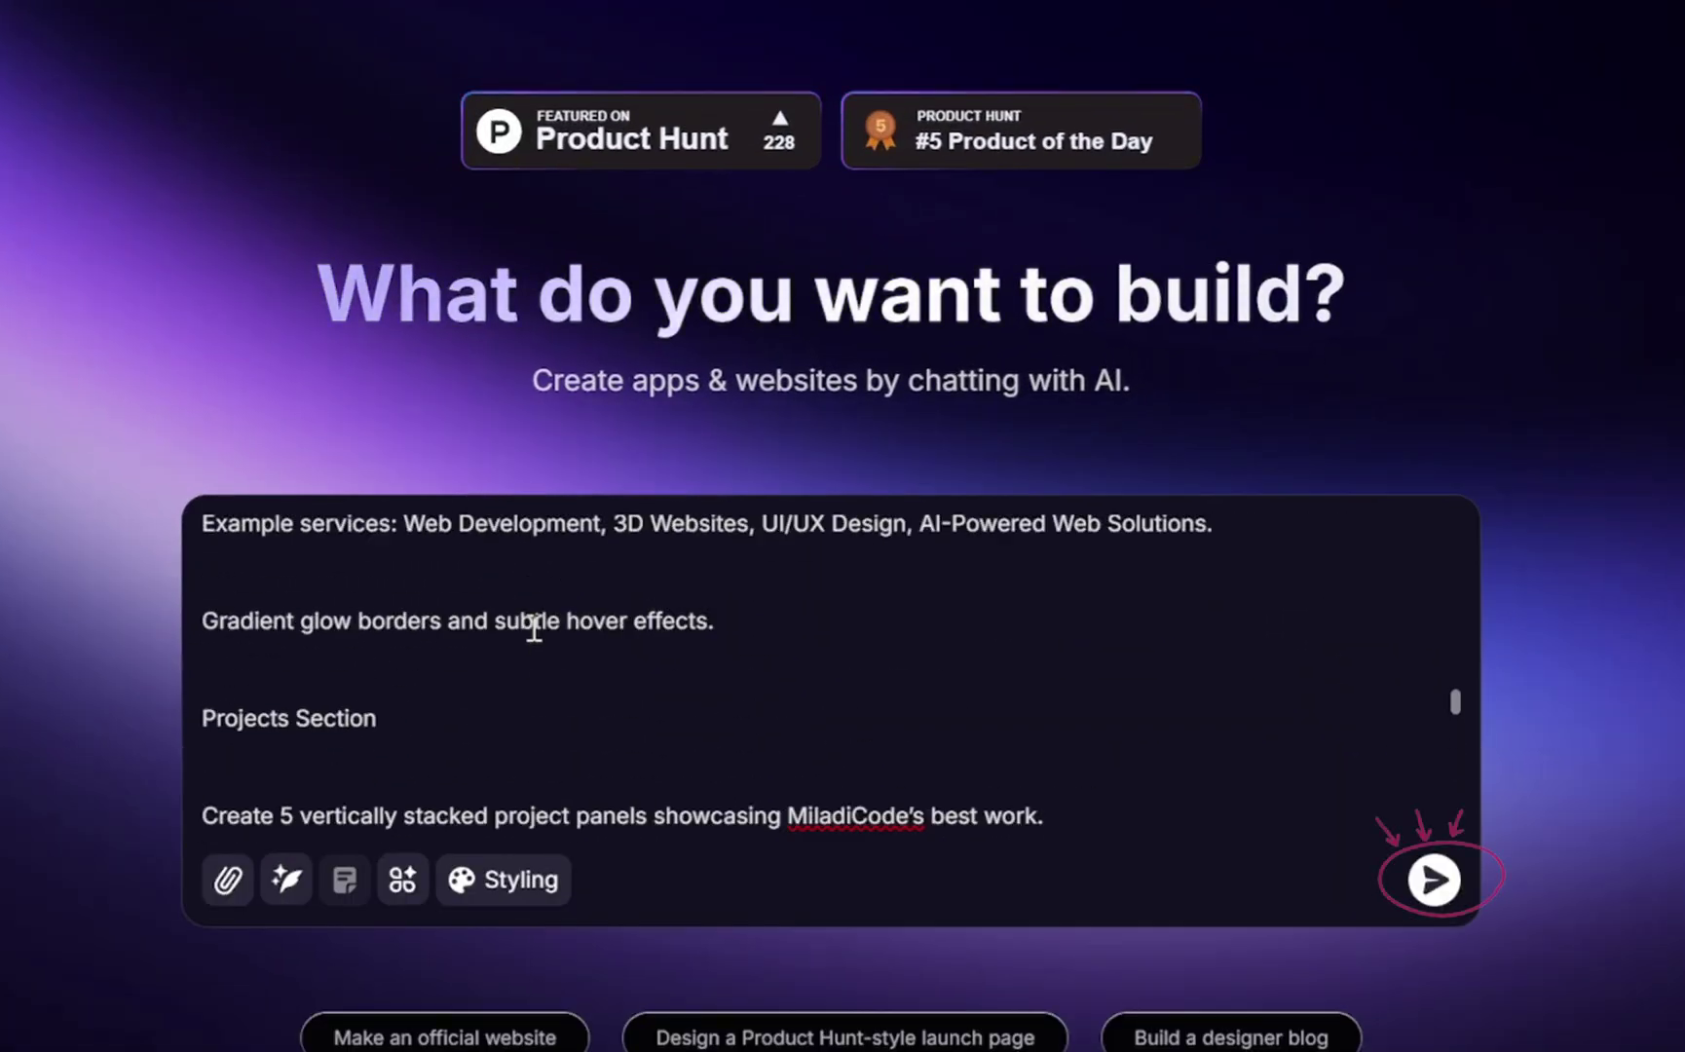
pyautogui.scroll(10, 534, 628)
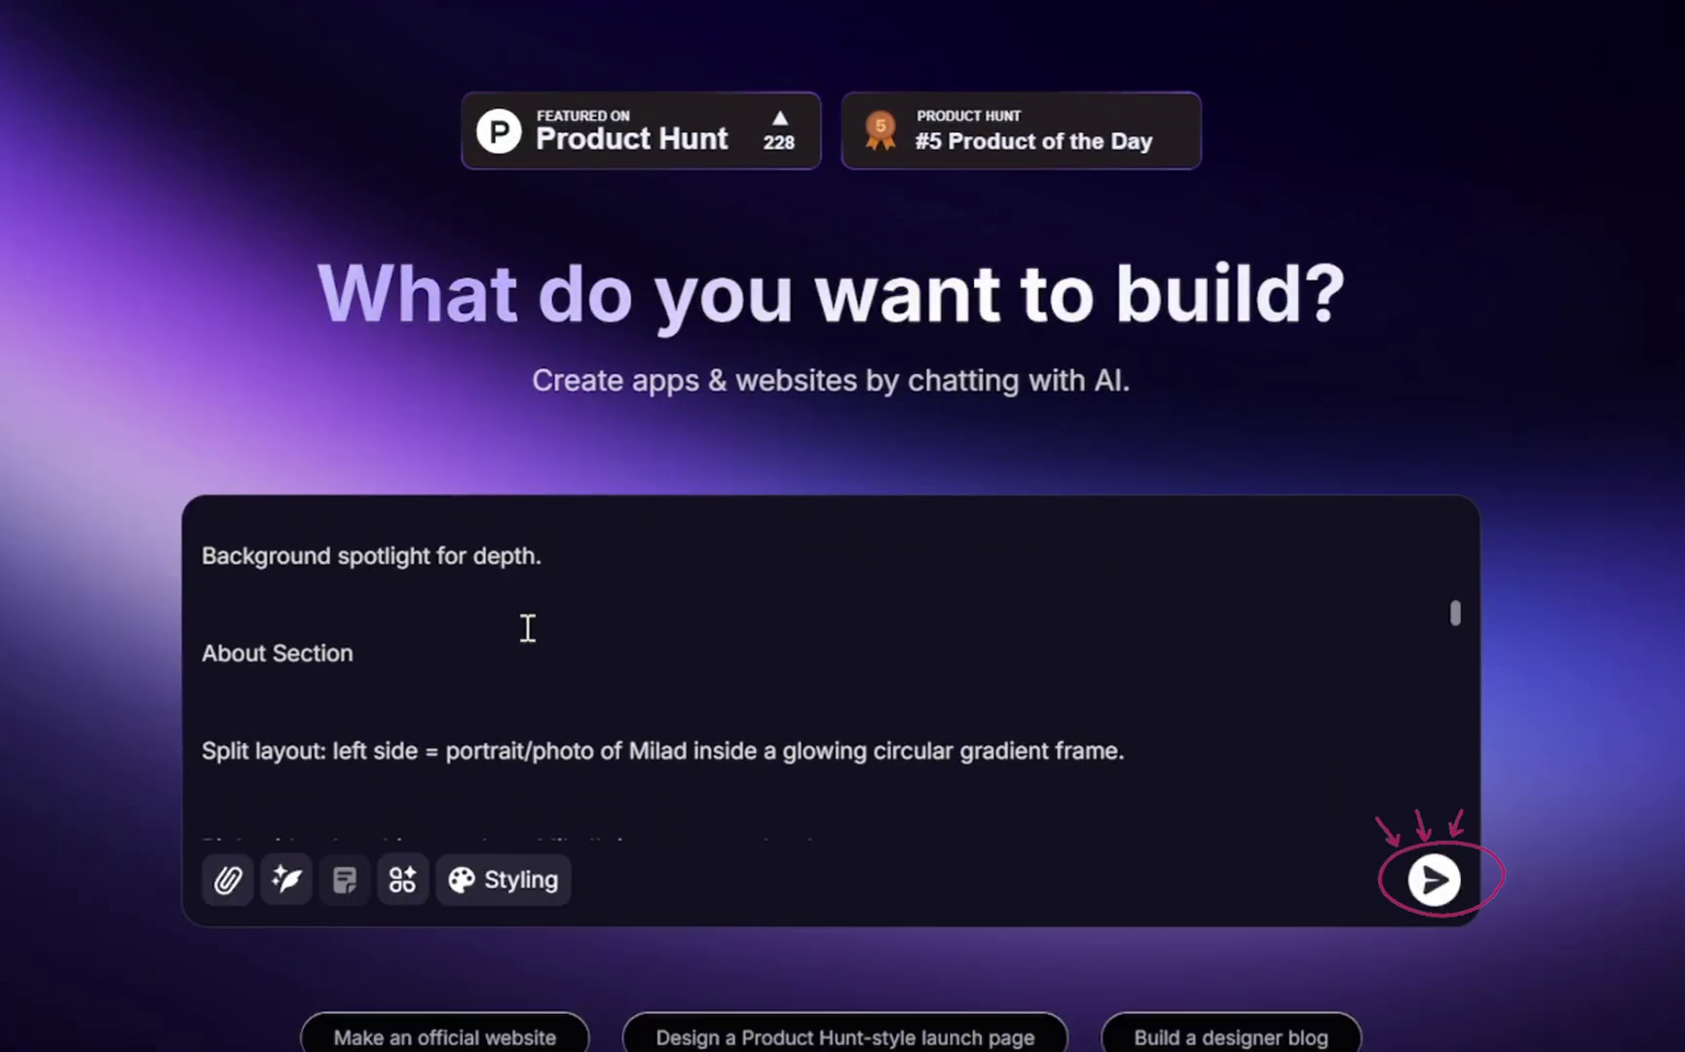
pyautogui.click(1436, 894)
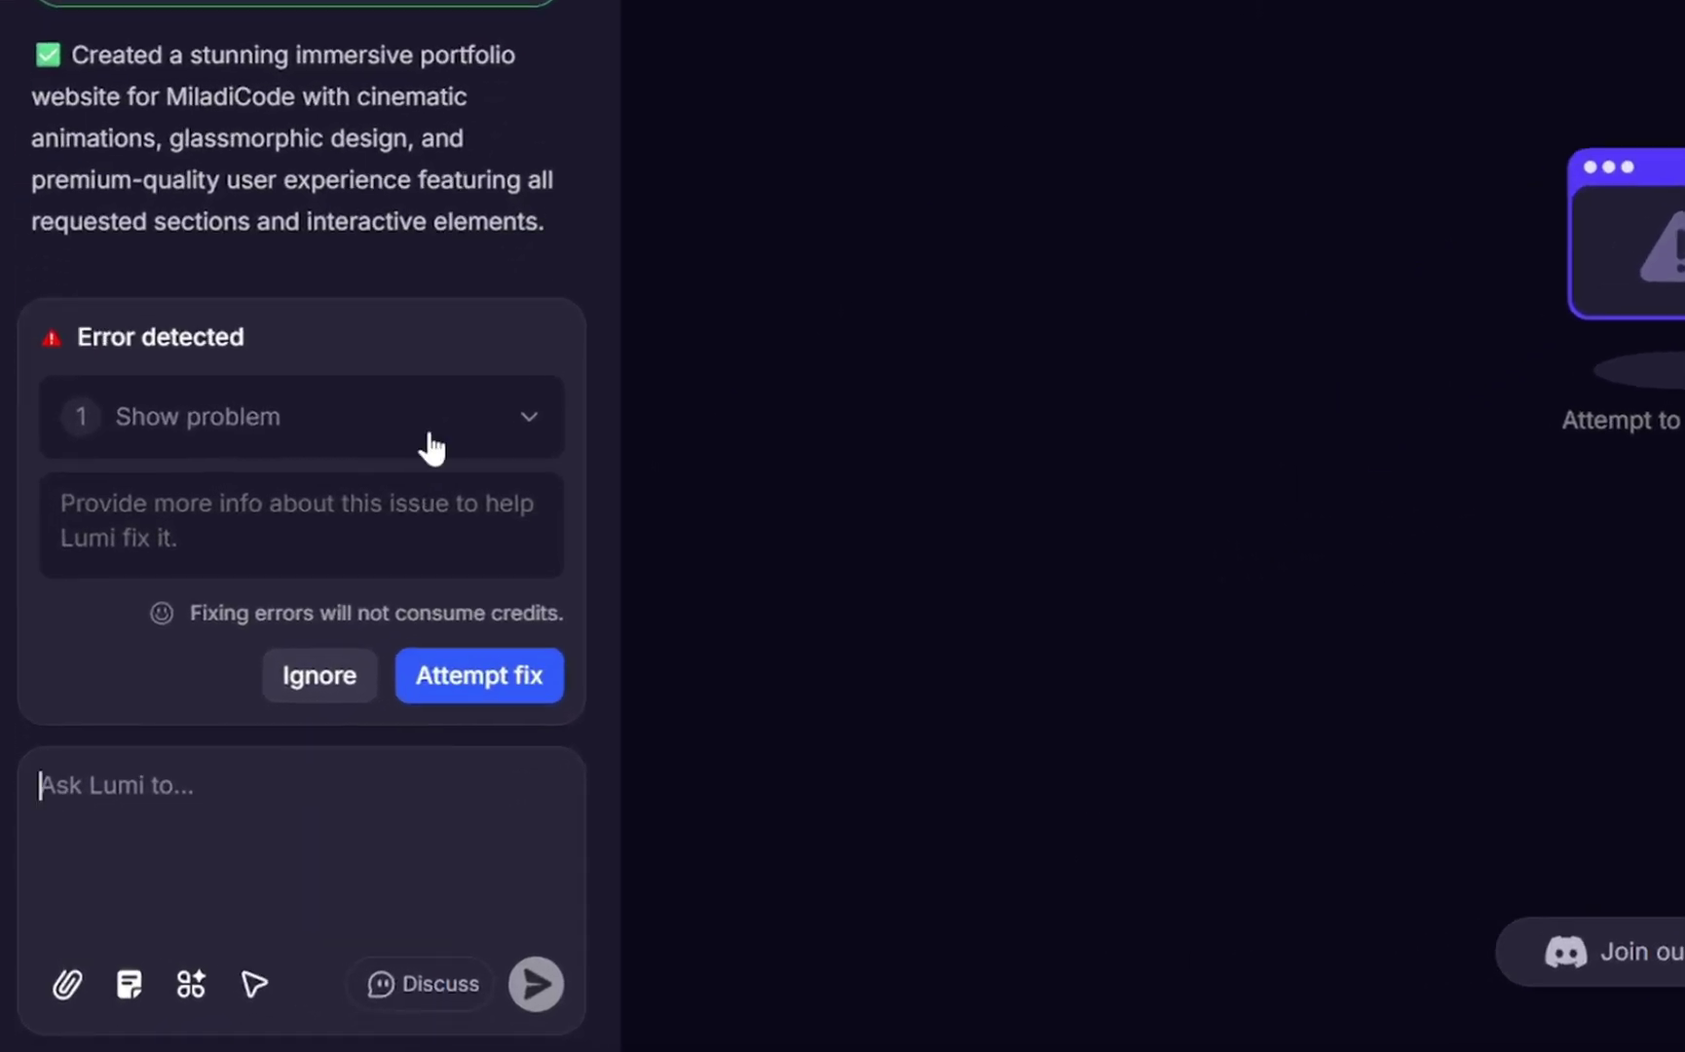
# Show the build error details and have Lumi attempt the fix.
pyautogui.click(431, 448)
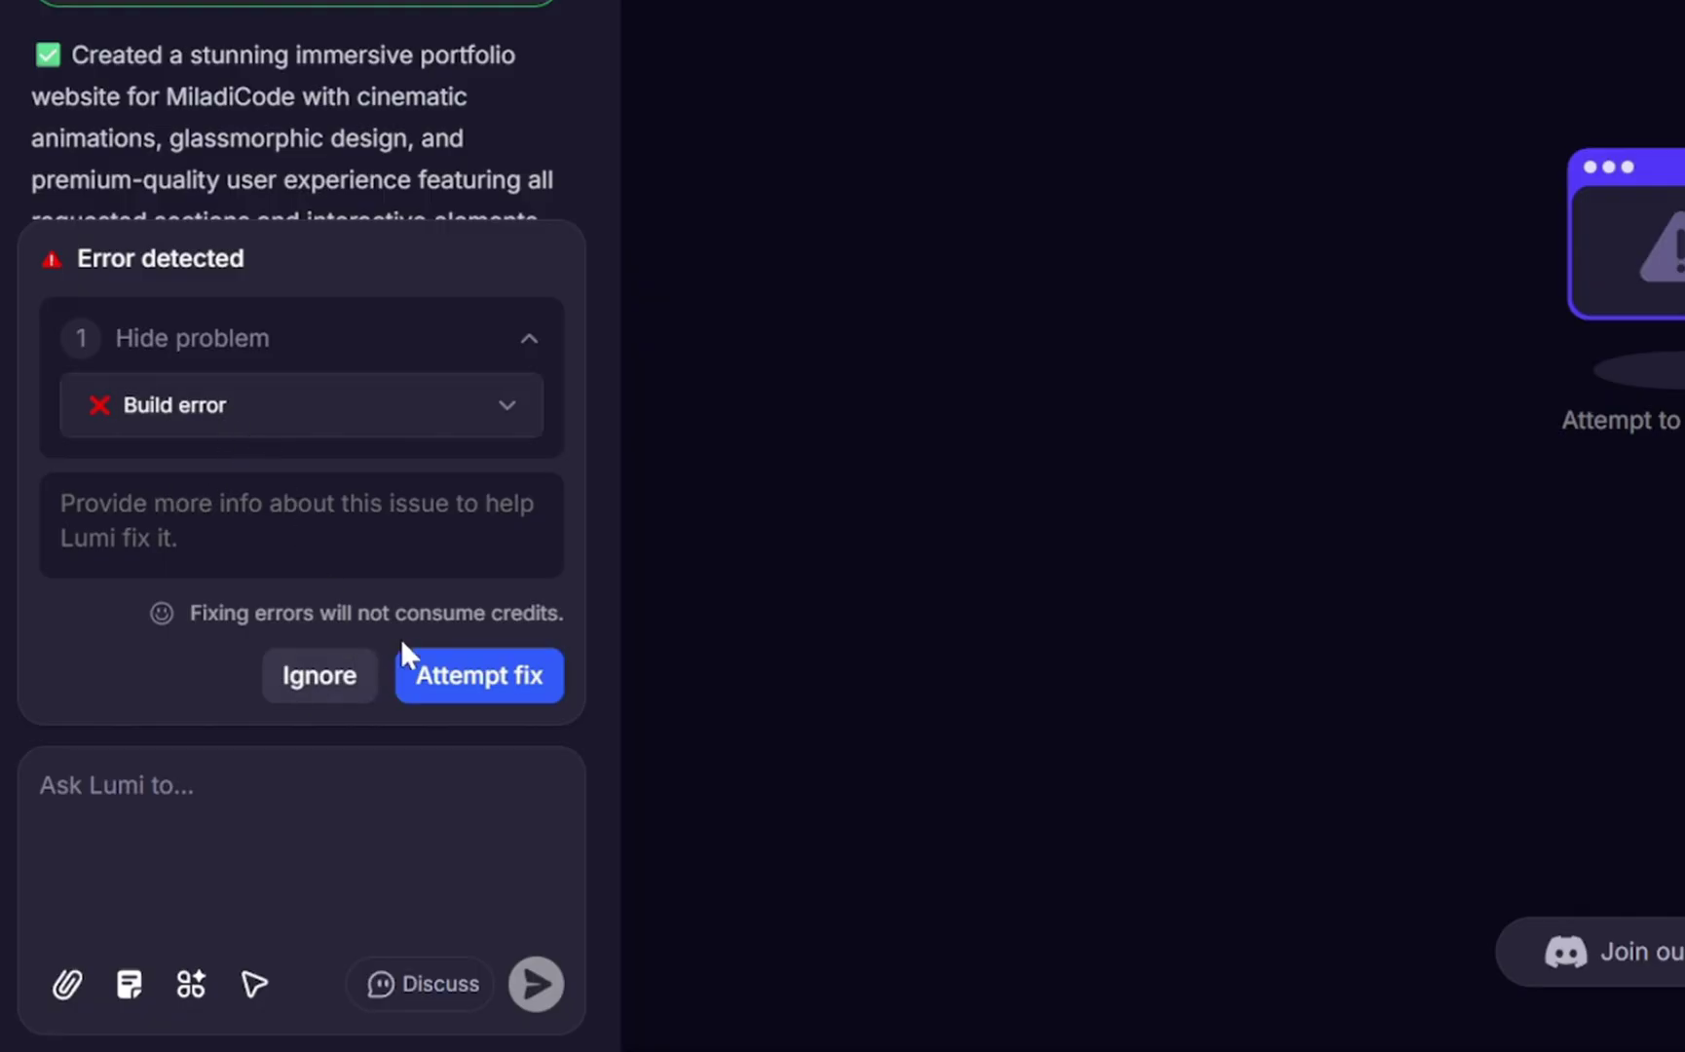
pyautogui.click(475, 681)
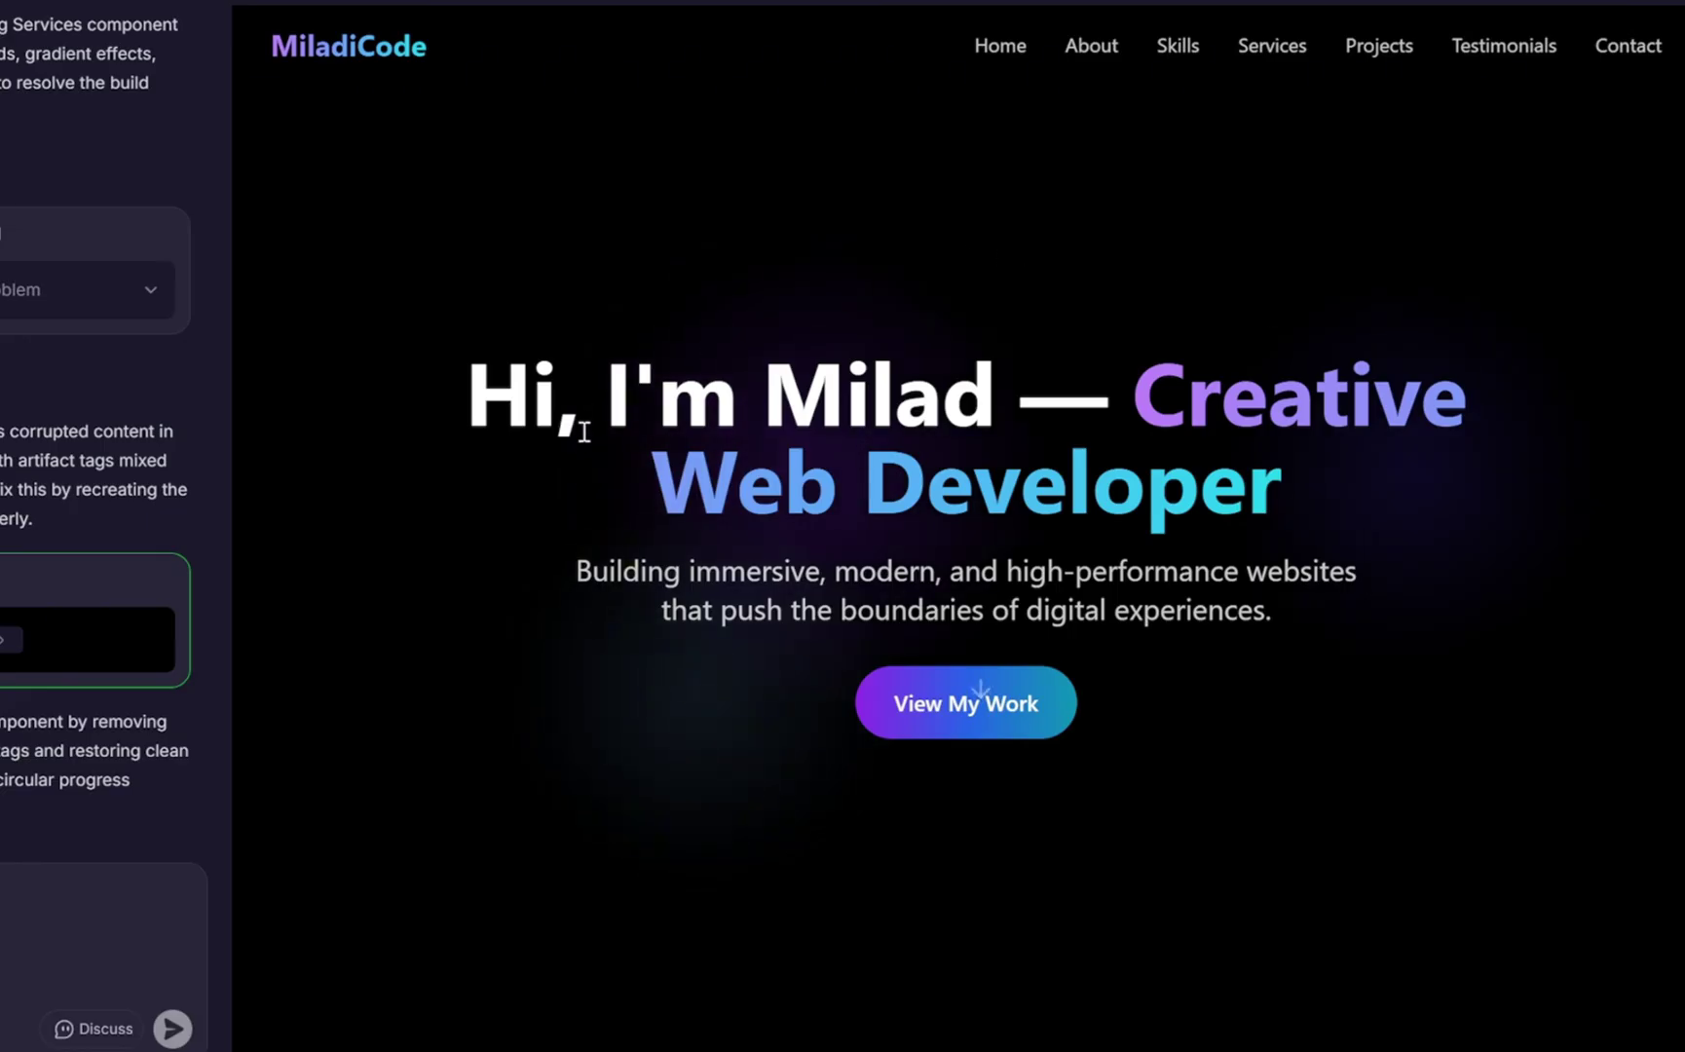
# Scroll the preview through services and projects and advance the testimonial carousel.
pyautogui.scroll(-10, 582, 431)
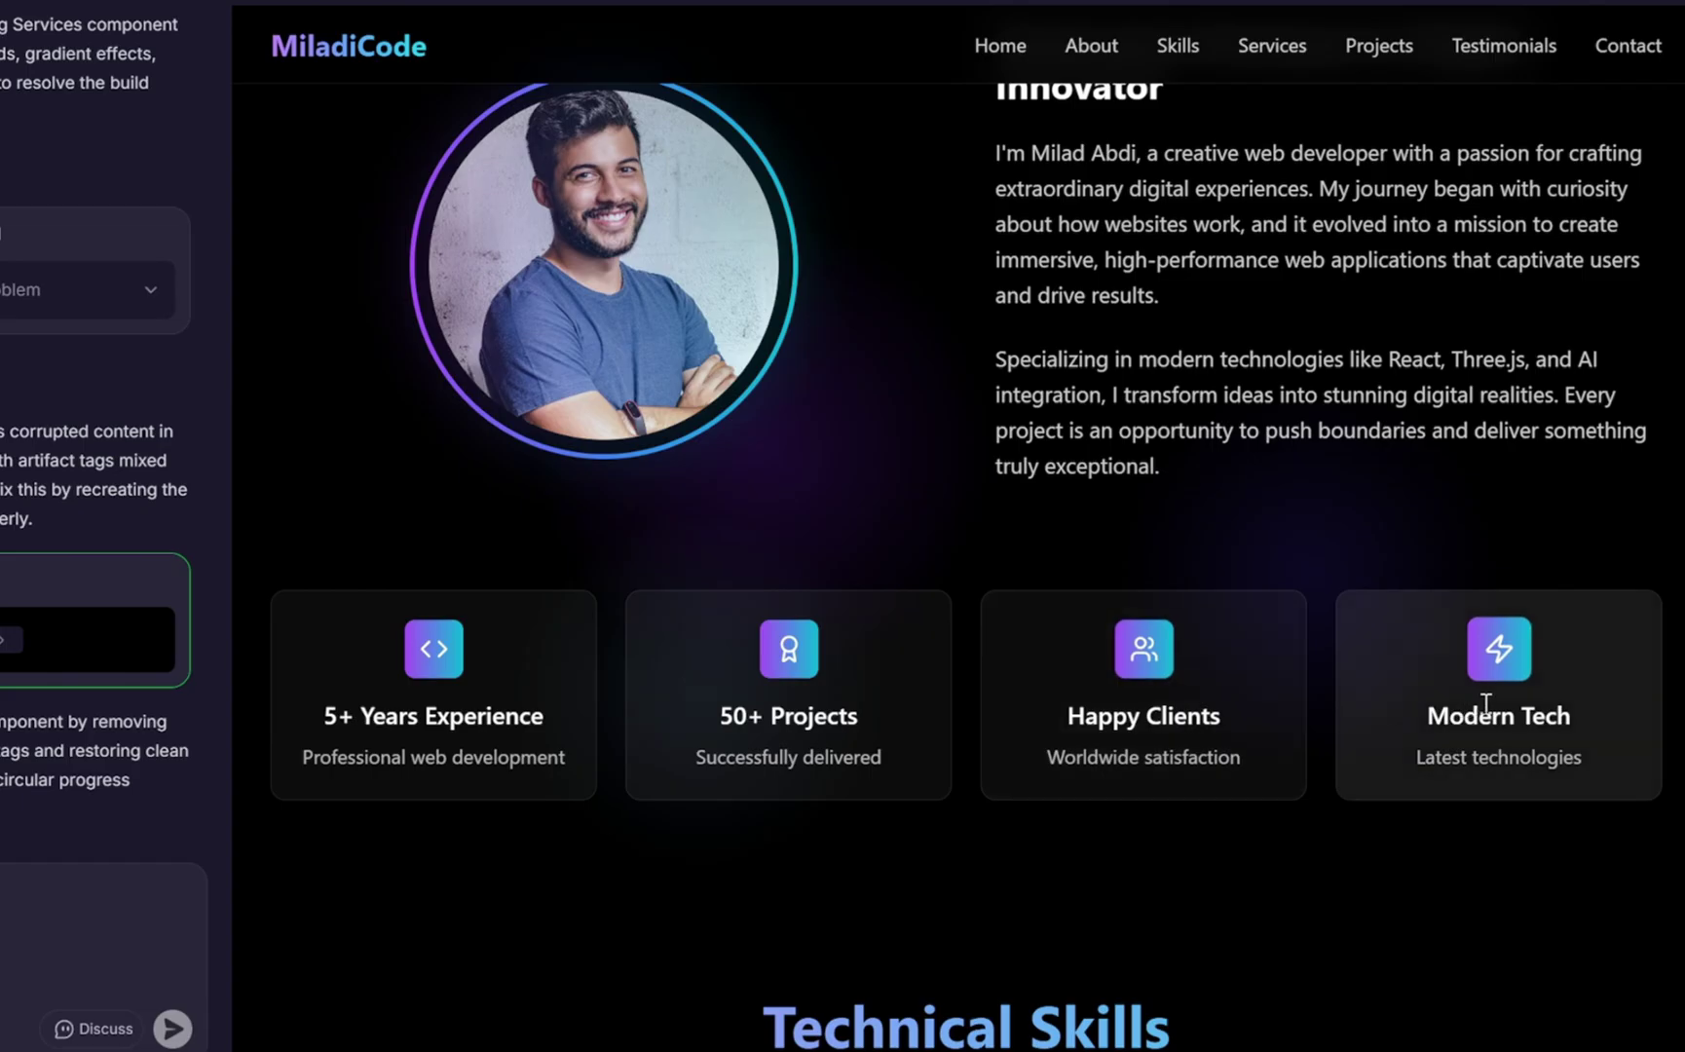
pyautogui.scroll(-9, 1491, 701)
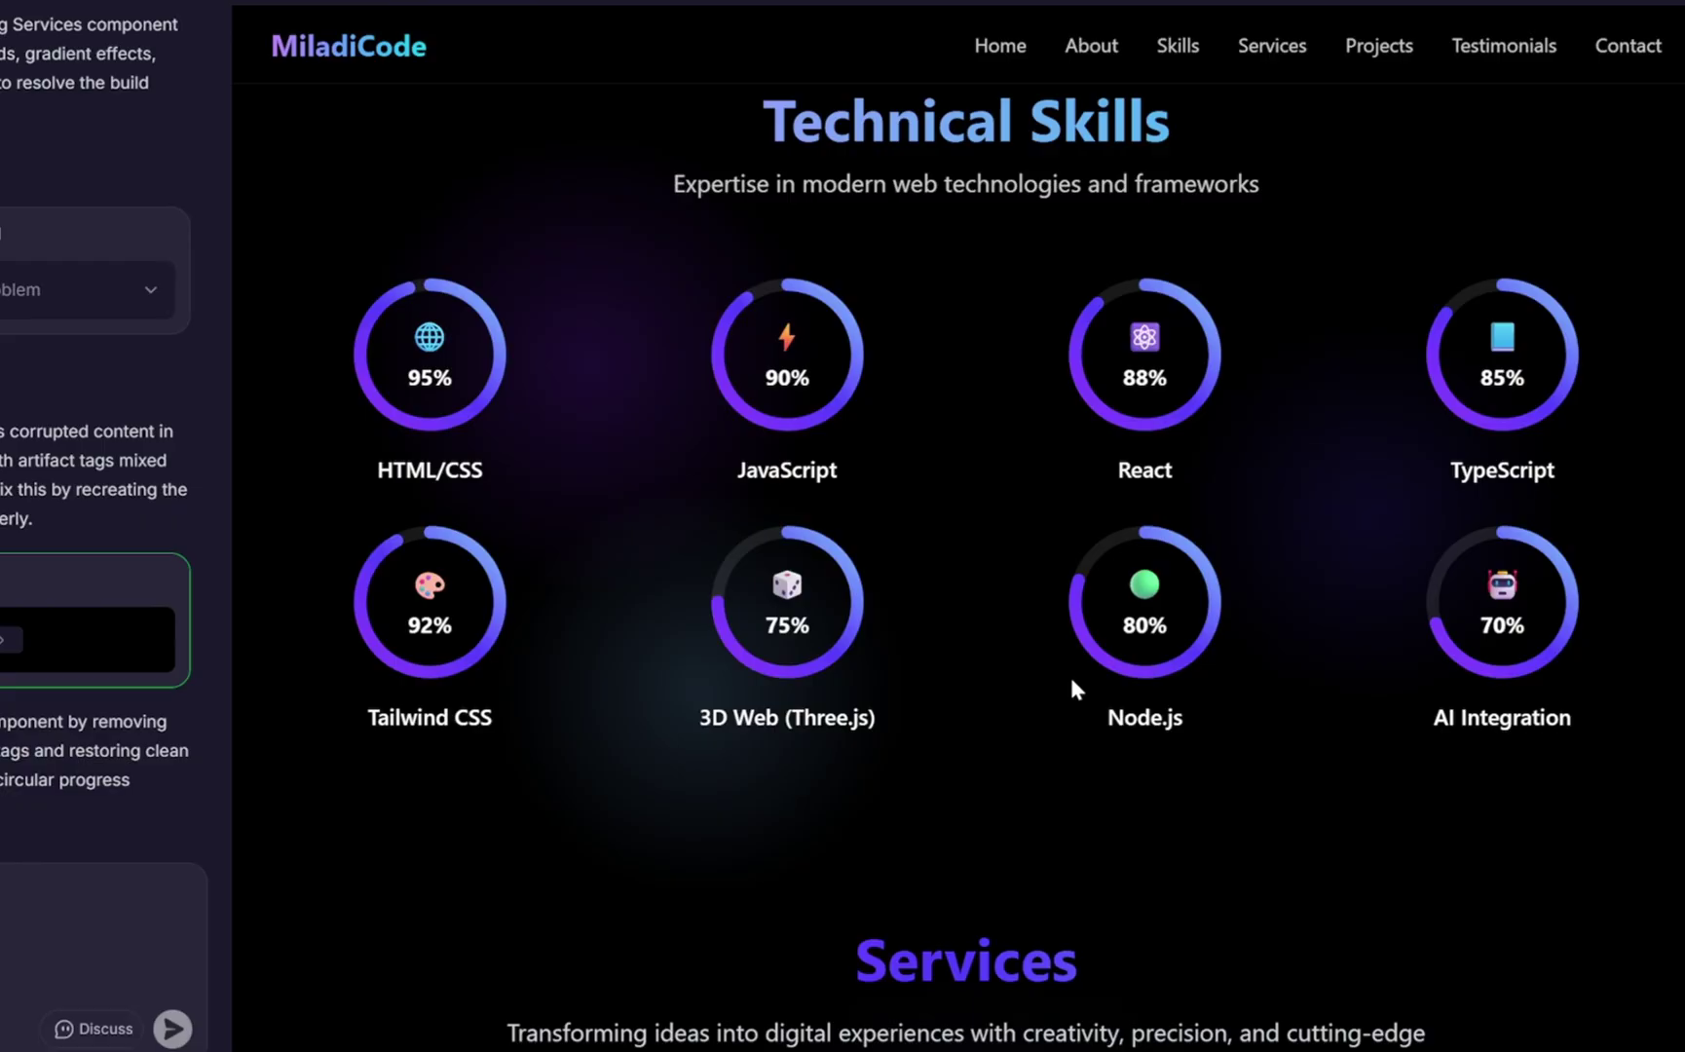
pyautogui.scroll(-8, 1069, 674)
pyautogui.scroll(-3, 1067, 668)
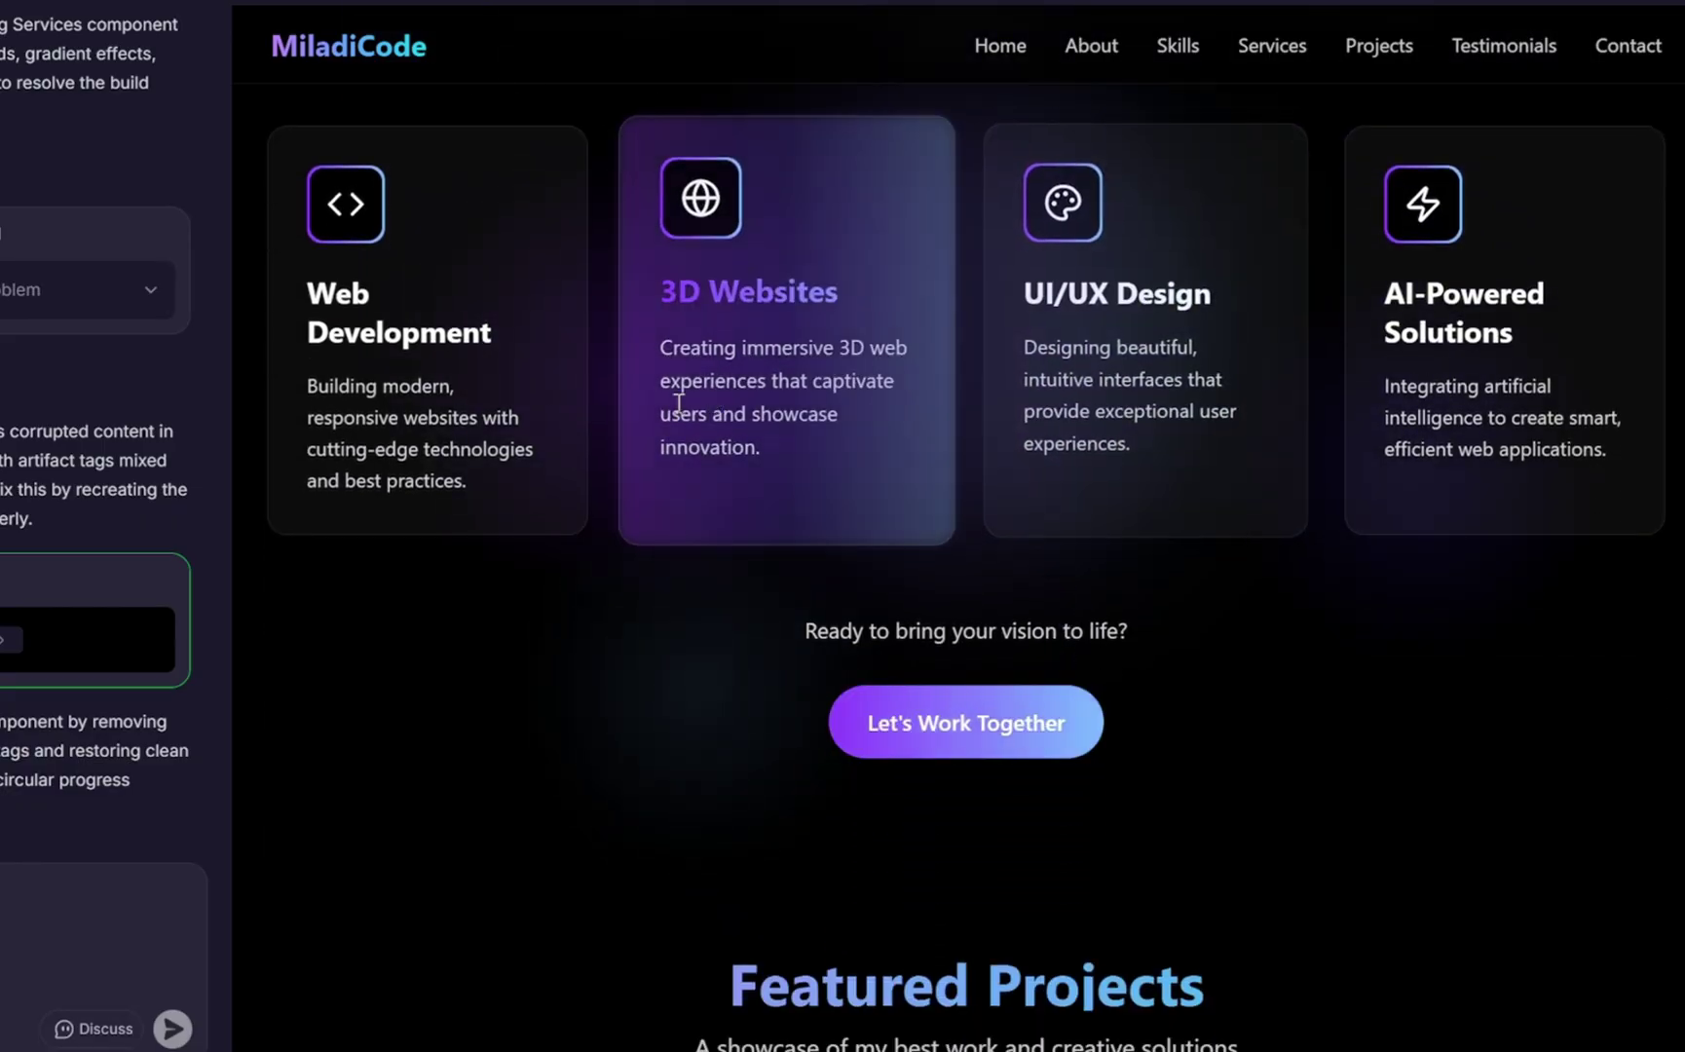
pyautogui.scroll(-3, 1224, 723)
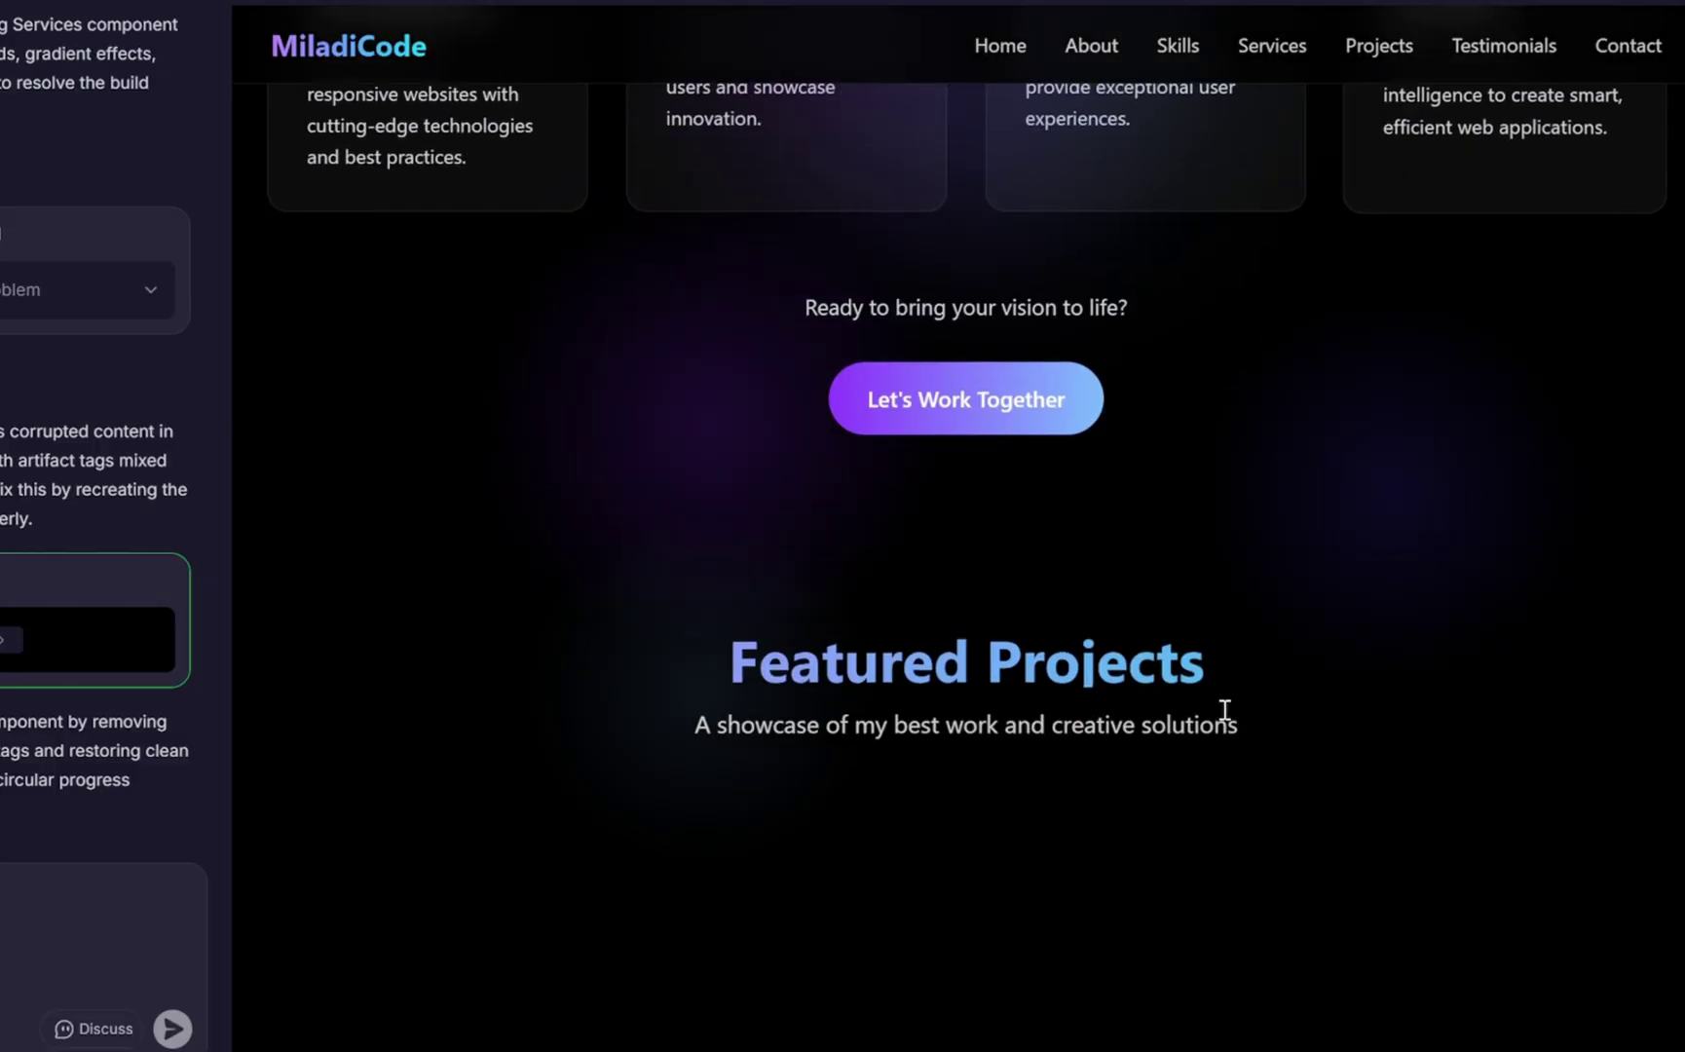
pyautogui.scroll(-3, 939, 675)
pyautogui.scroll(-3, 939, 675)
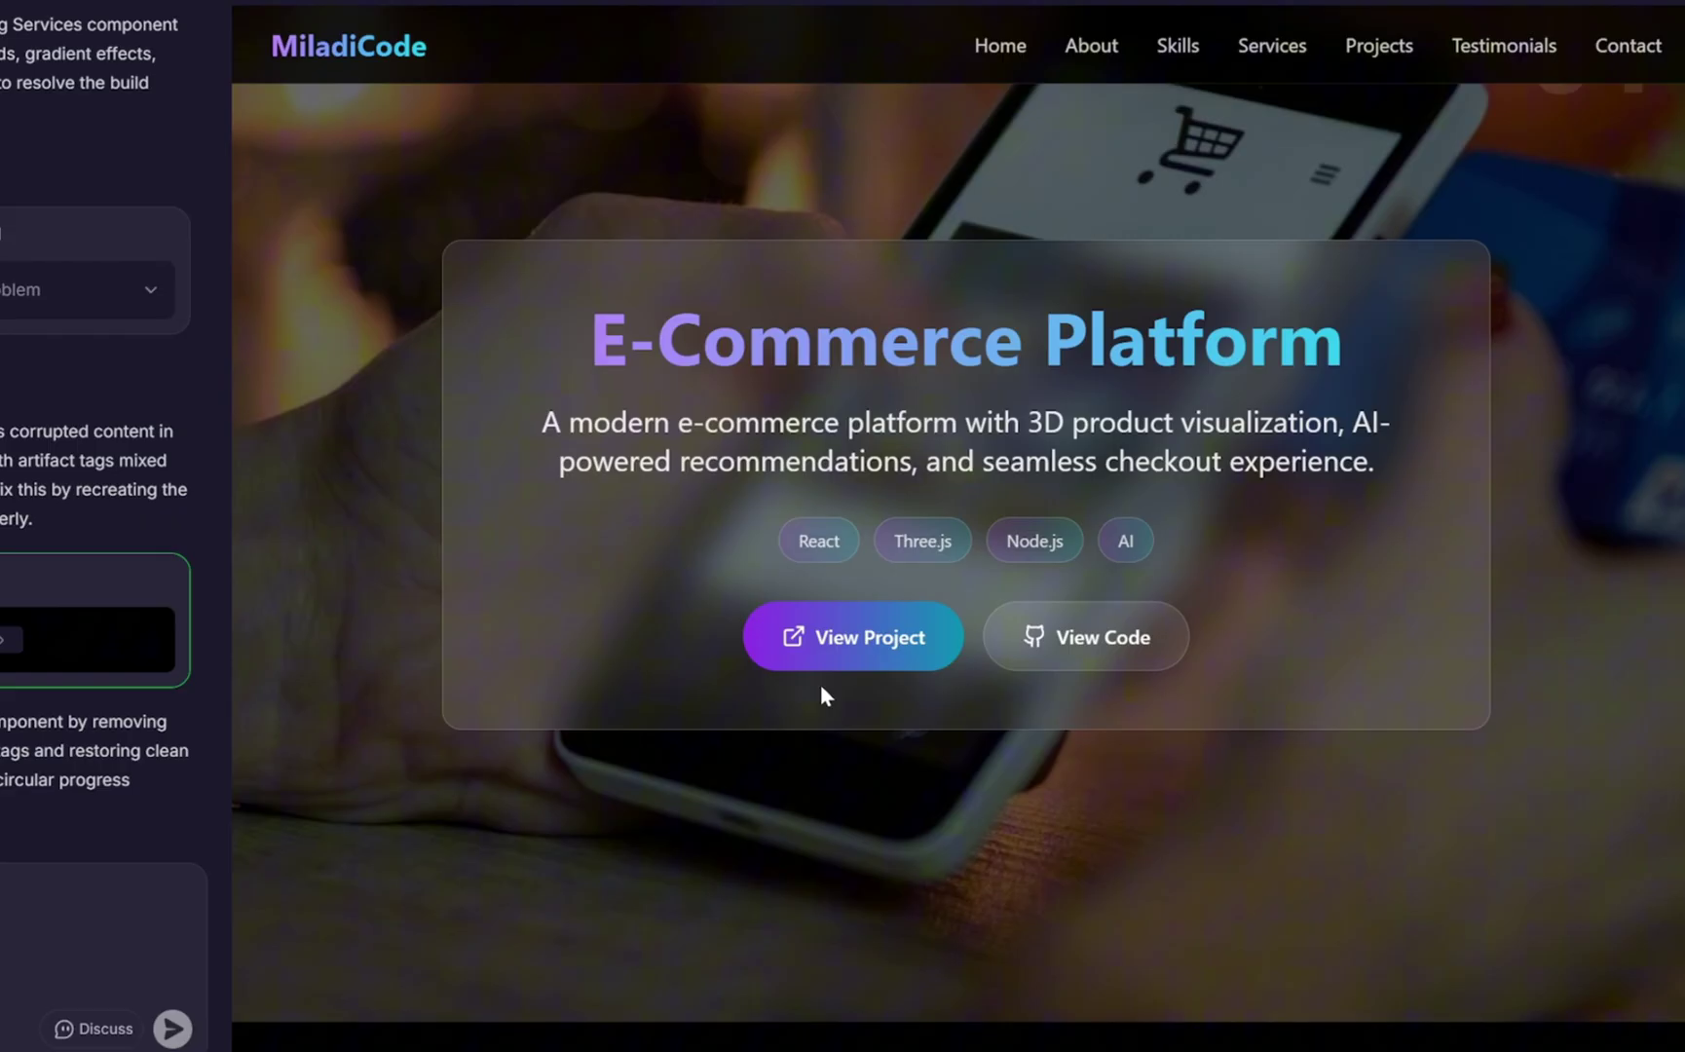
pyautogui.scroll(-3, 1071, 662)
pyautogui.scroll(-7, 1096, 682)
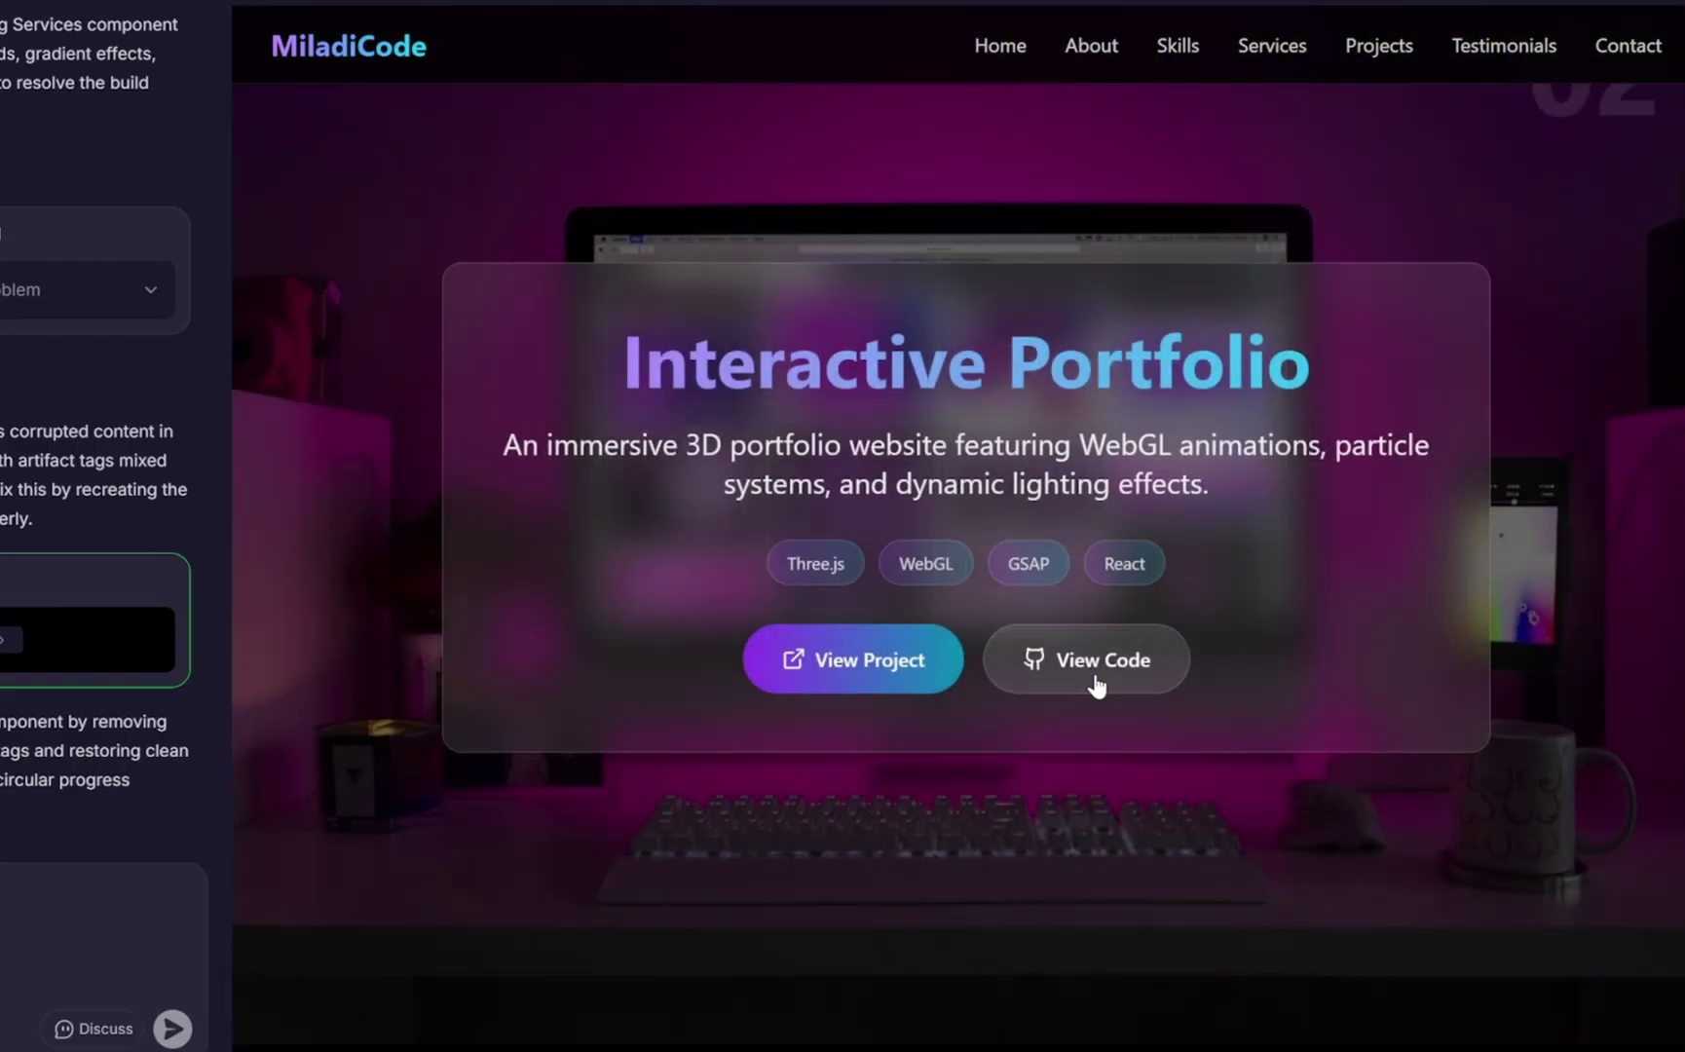
pyautogui.scroll(-8, 964, 560)
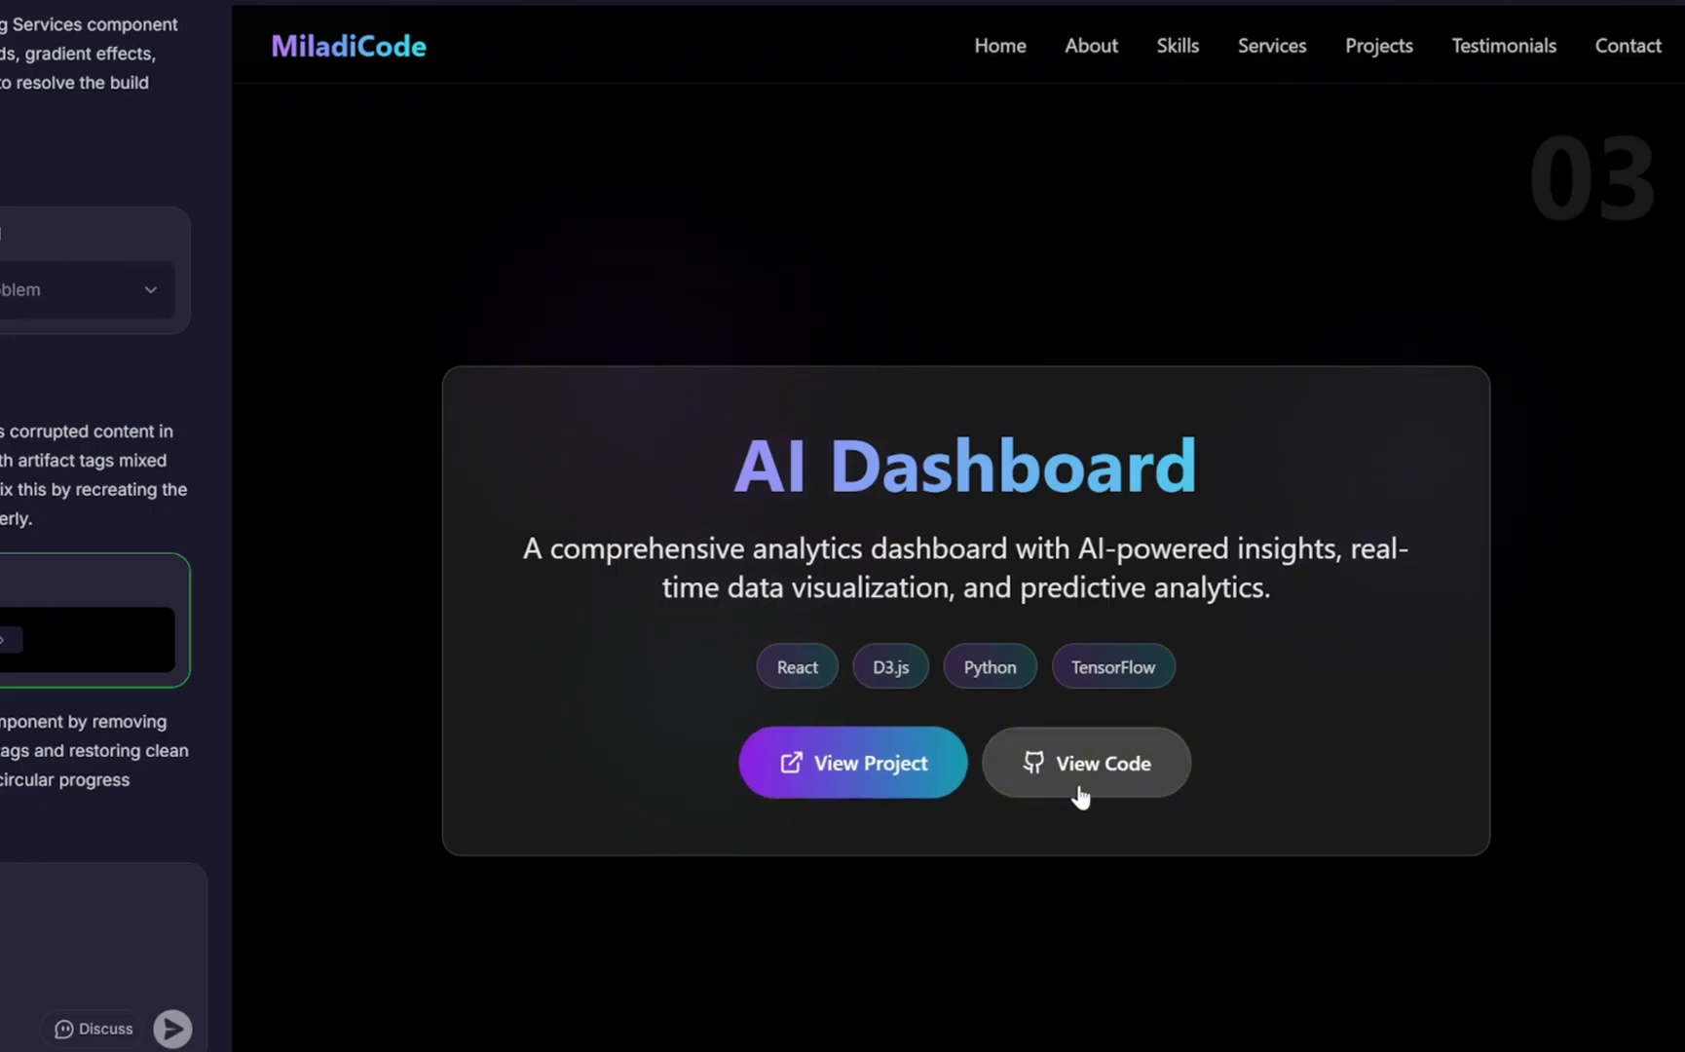
pyautogui.scroll(-8, 1081, 779)
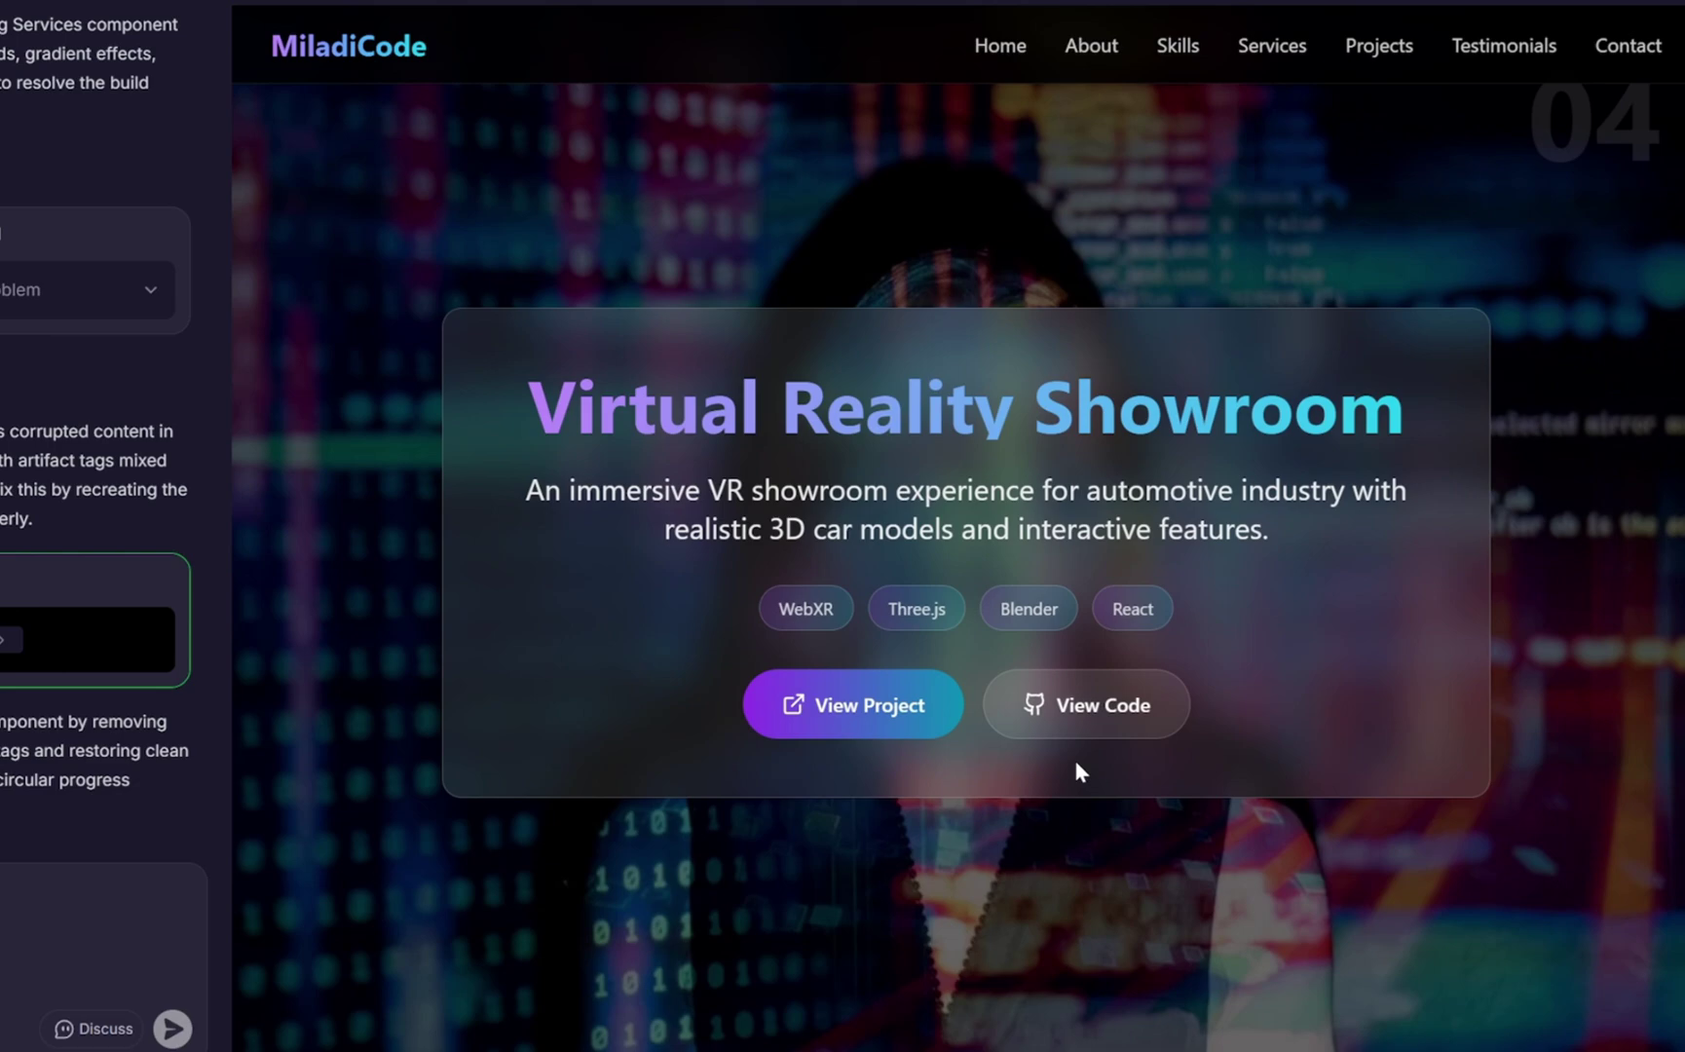
pyautogui.scroll(-8, 1075, 765)
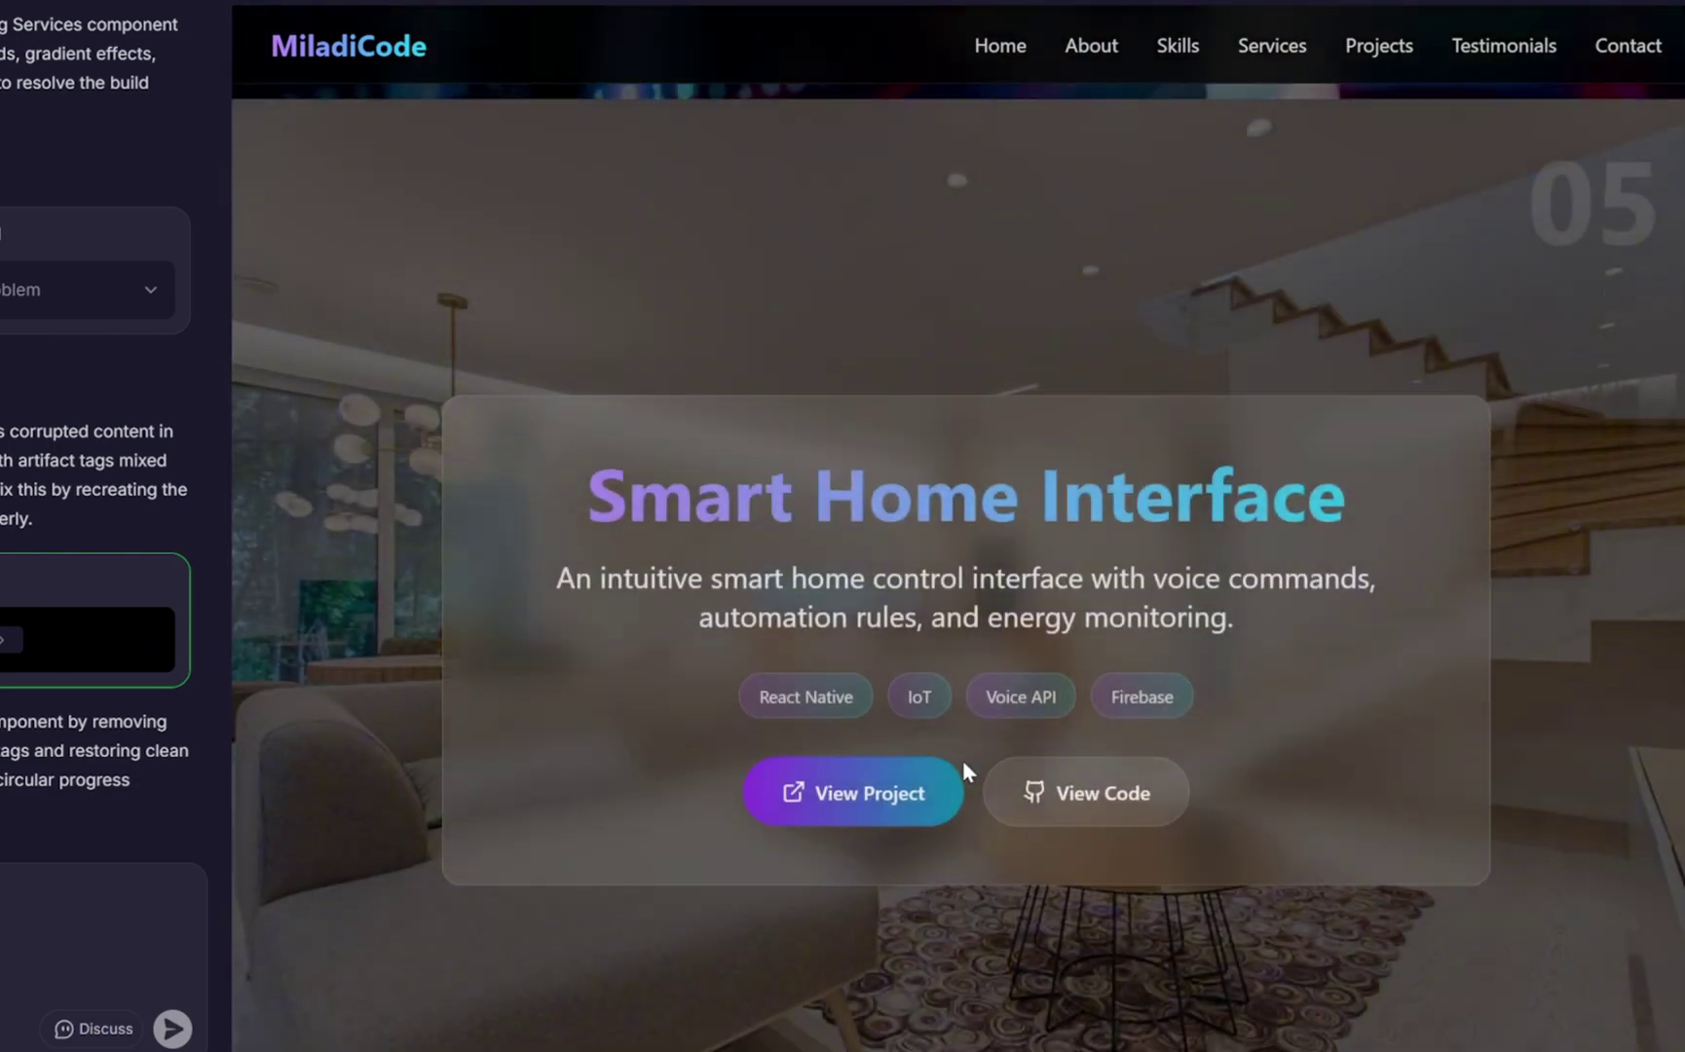
pyautogui.scroll(-10, 1210, 730)
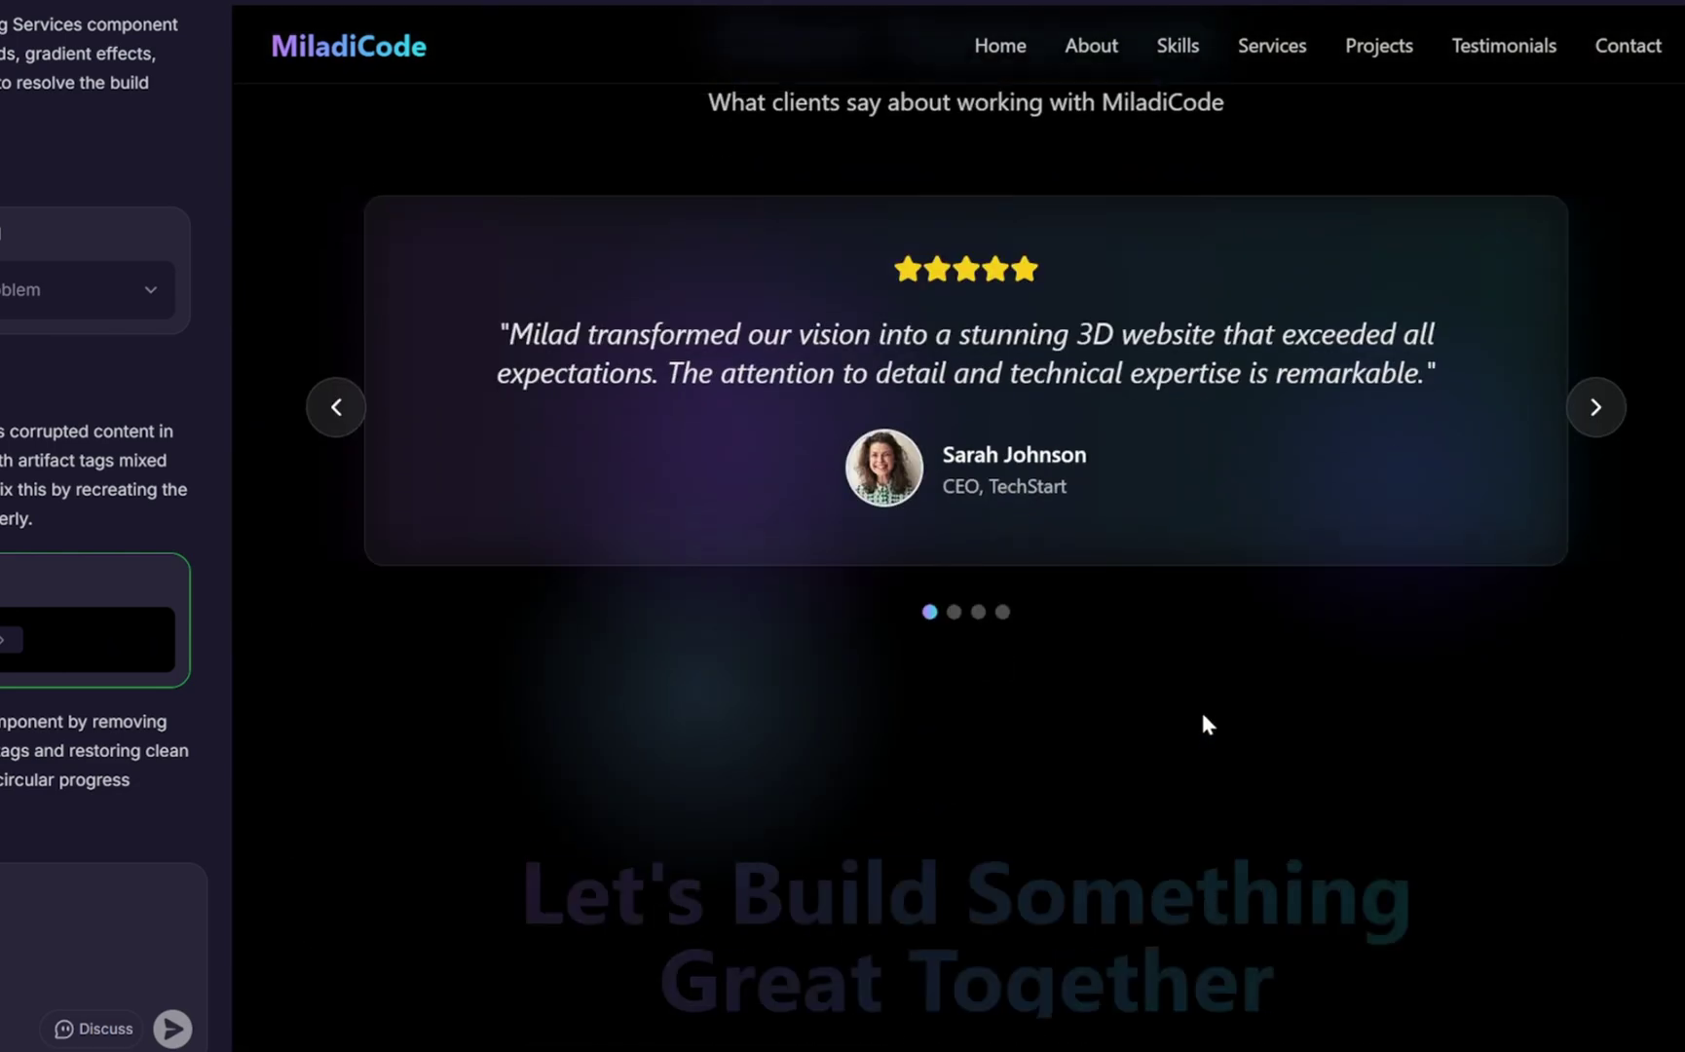
pyautogui.click(1596, 397)
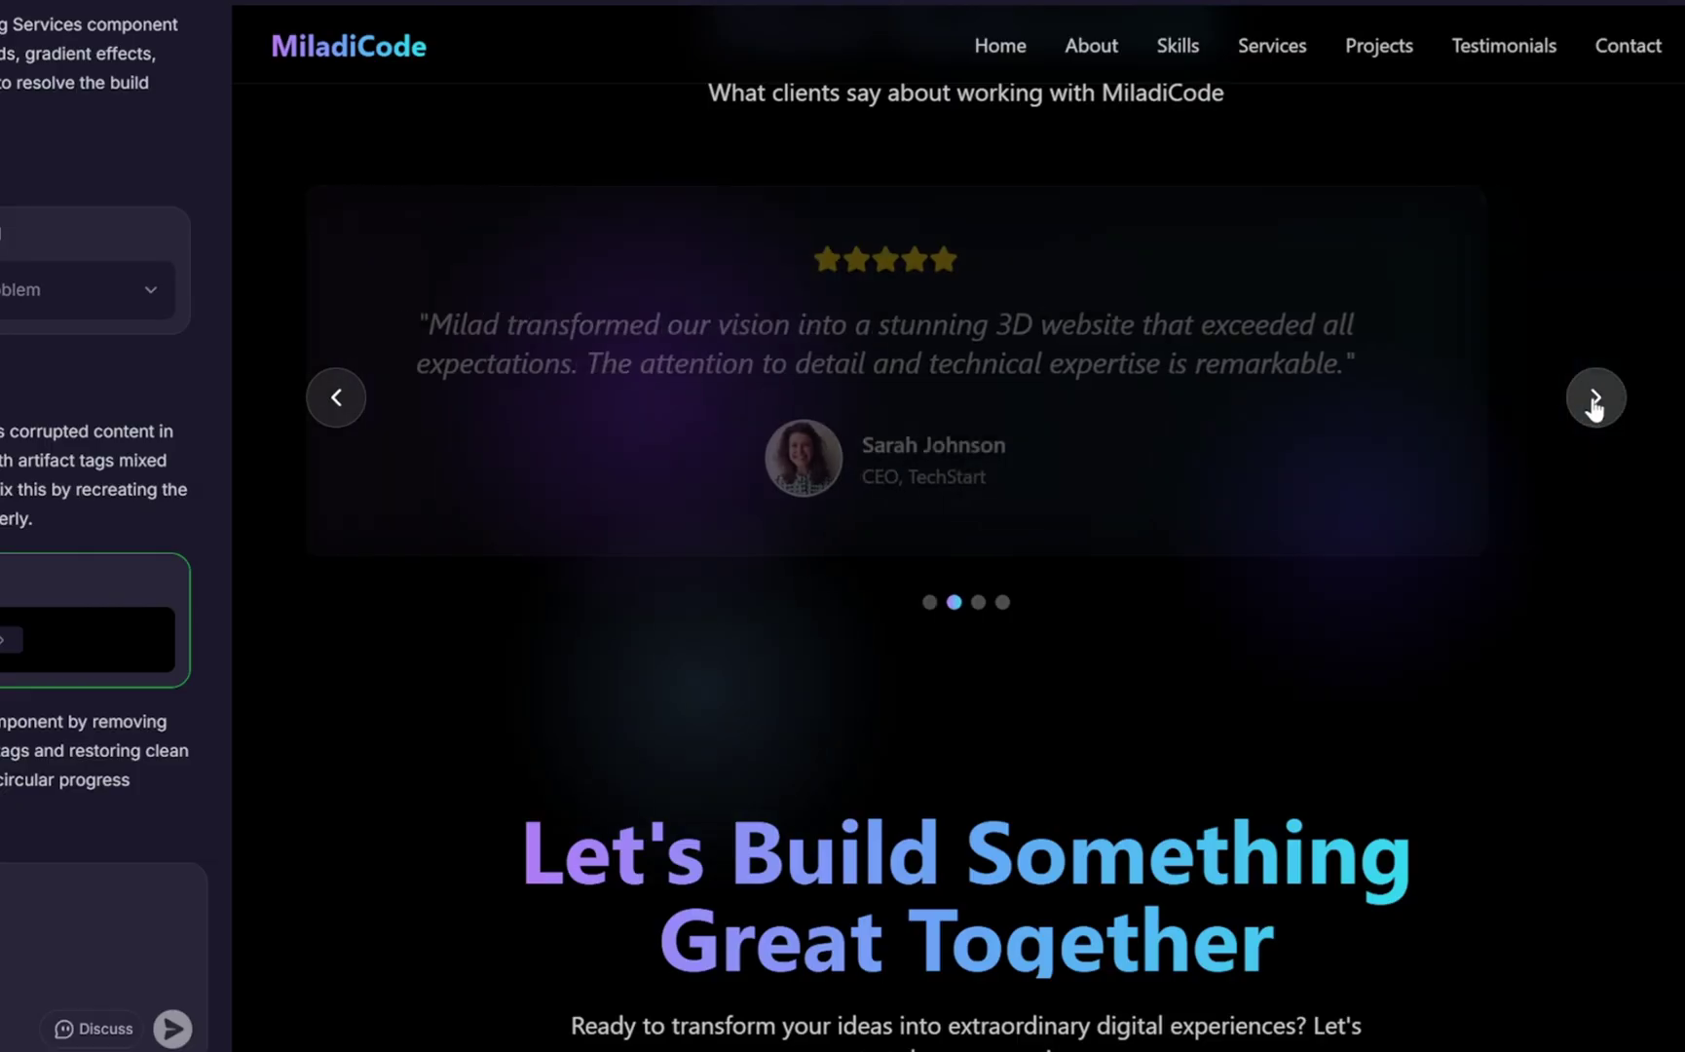
# Scroll to the contact form and try the Your Name and Your Email fields.
pyautogui.scroll(-8, 1374, 682)
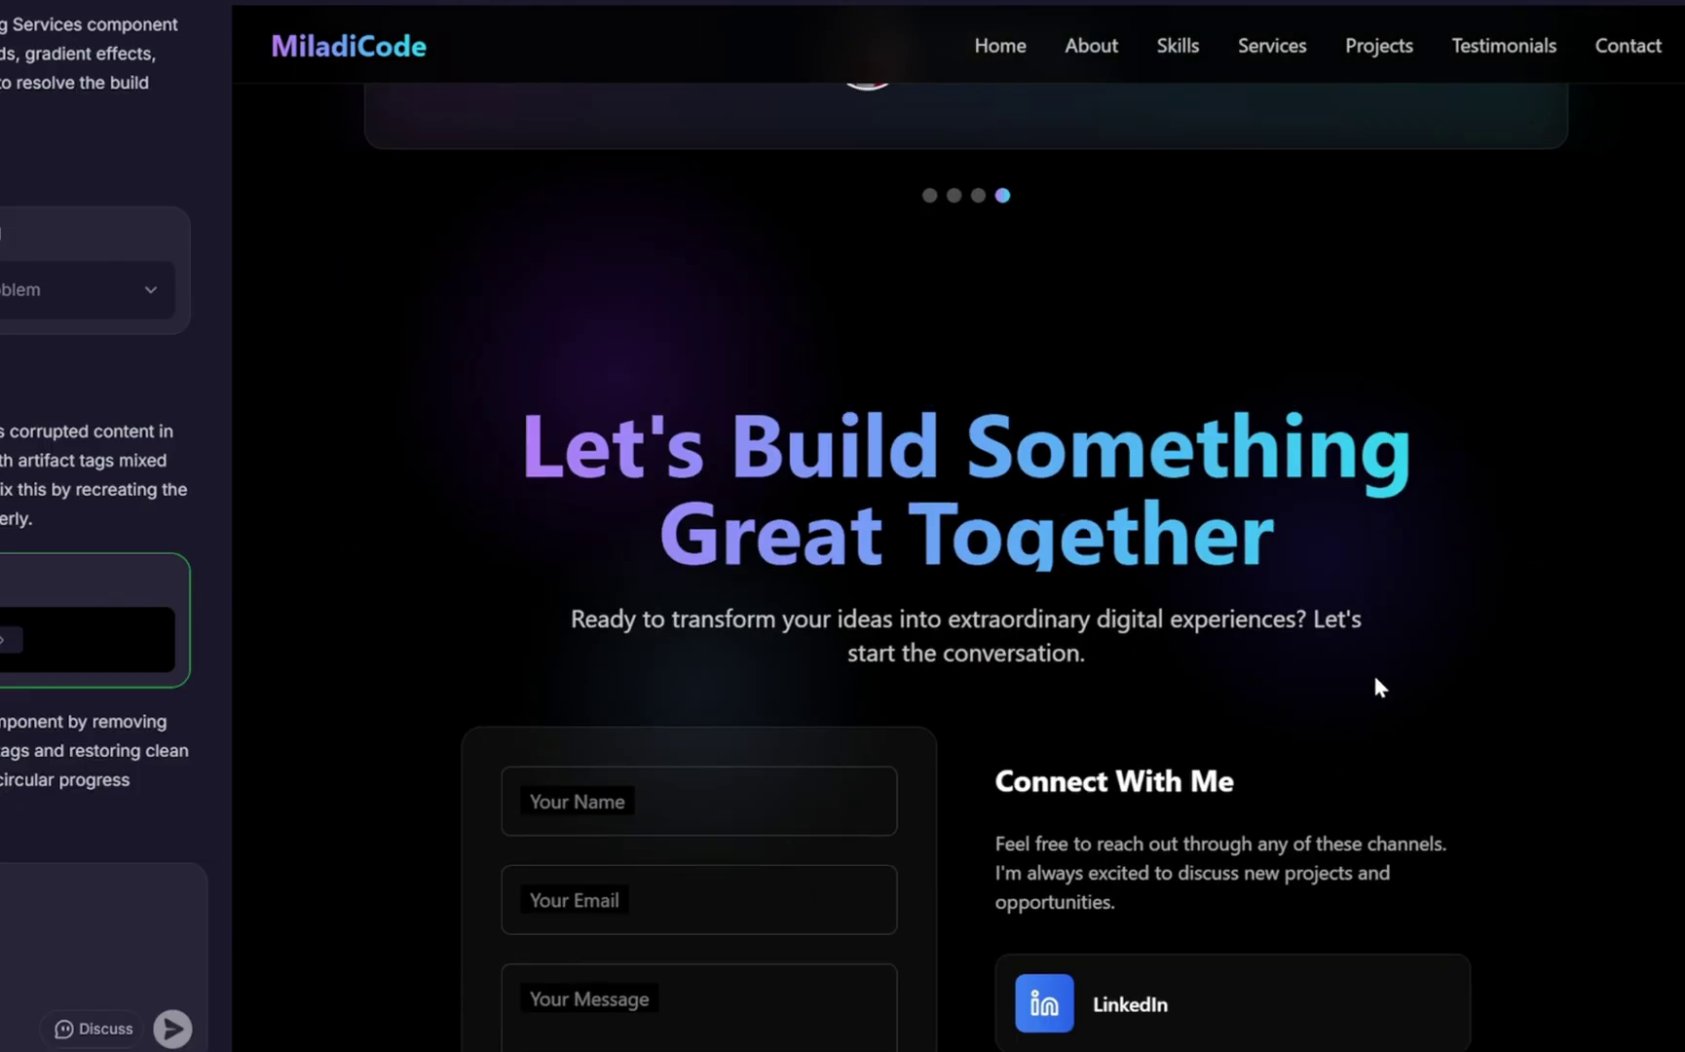
pyautogui.scroll(-2, 1373, 685)
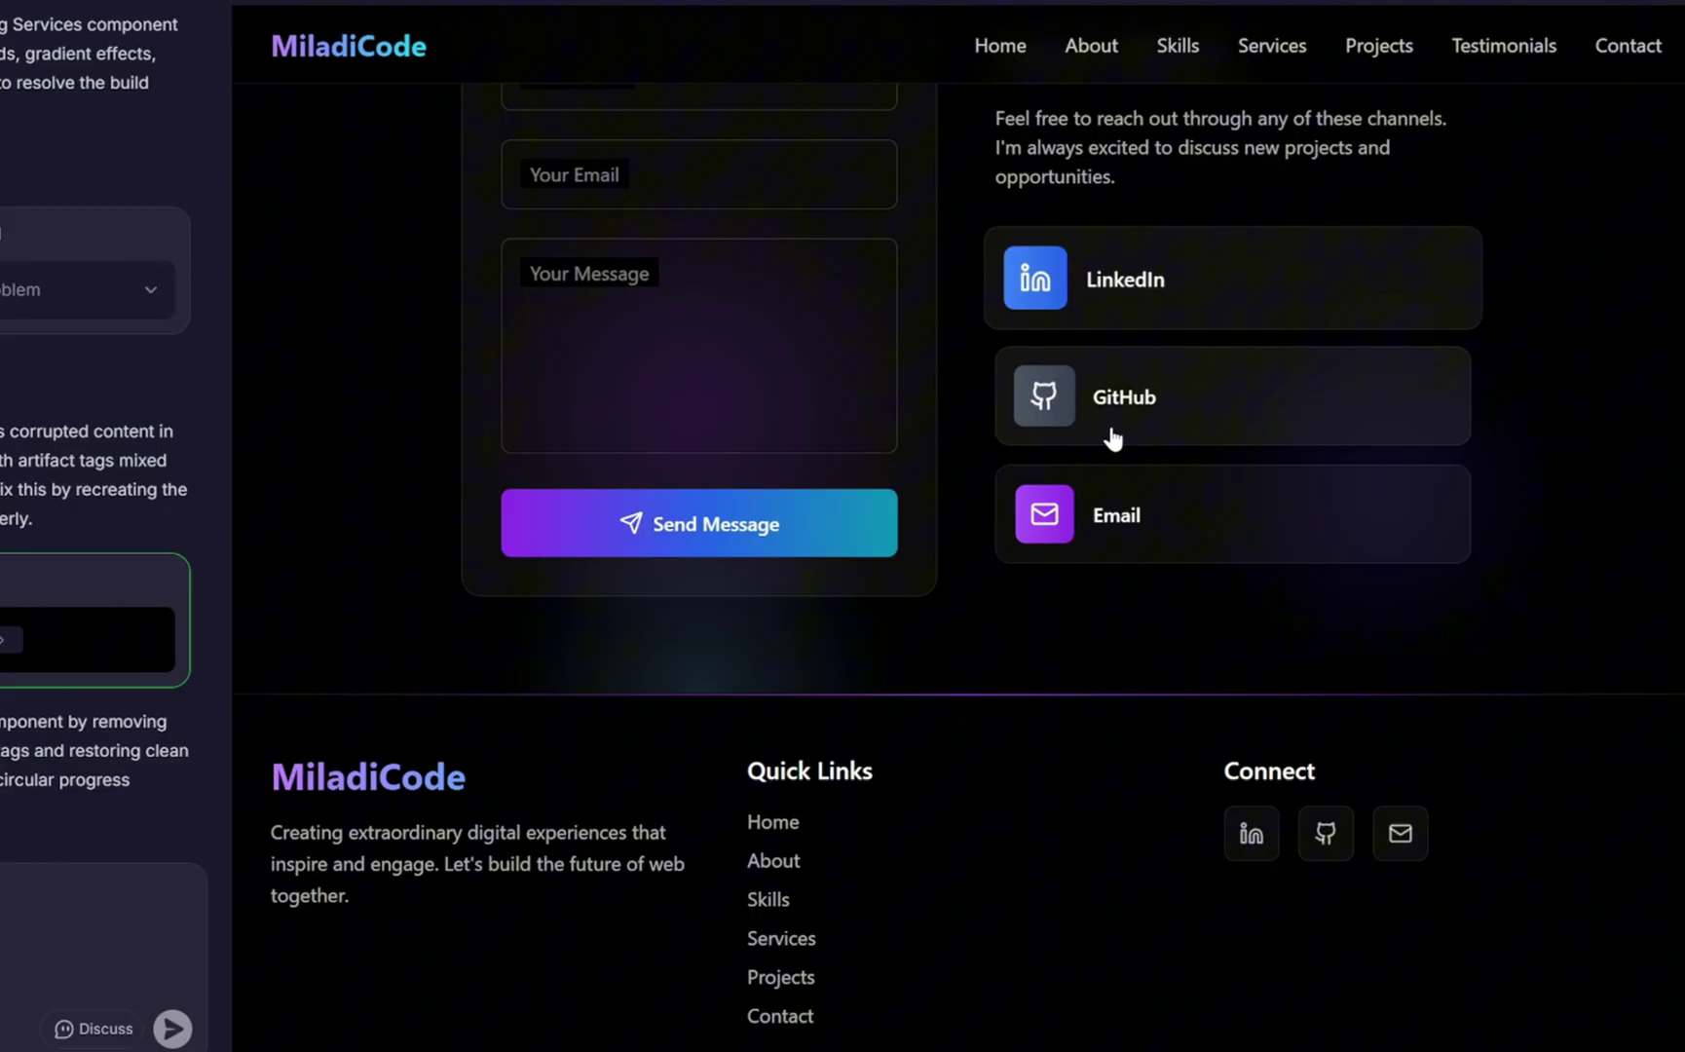
pyautogui.scroll(3, 1072, 575)
pyautogui.click(711, 427)
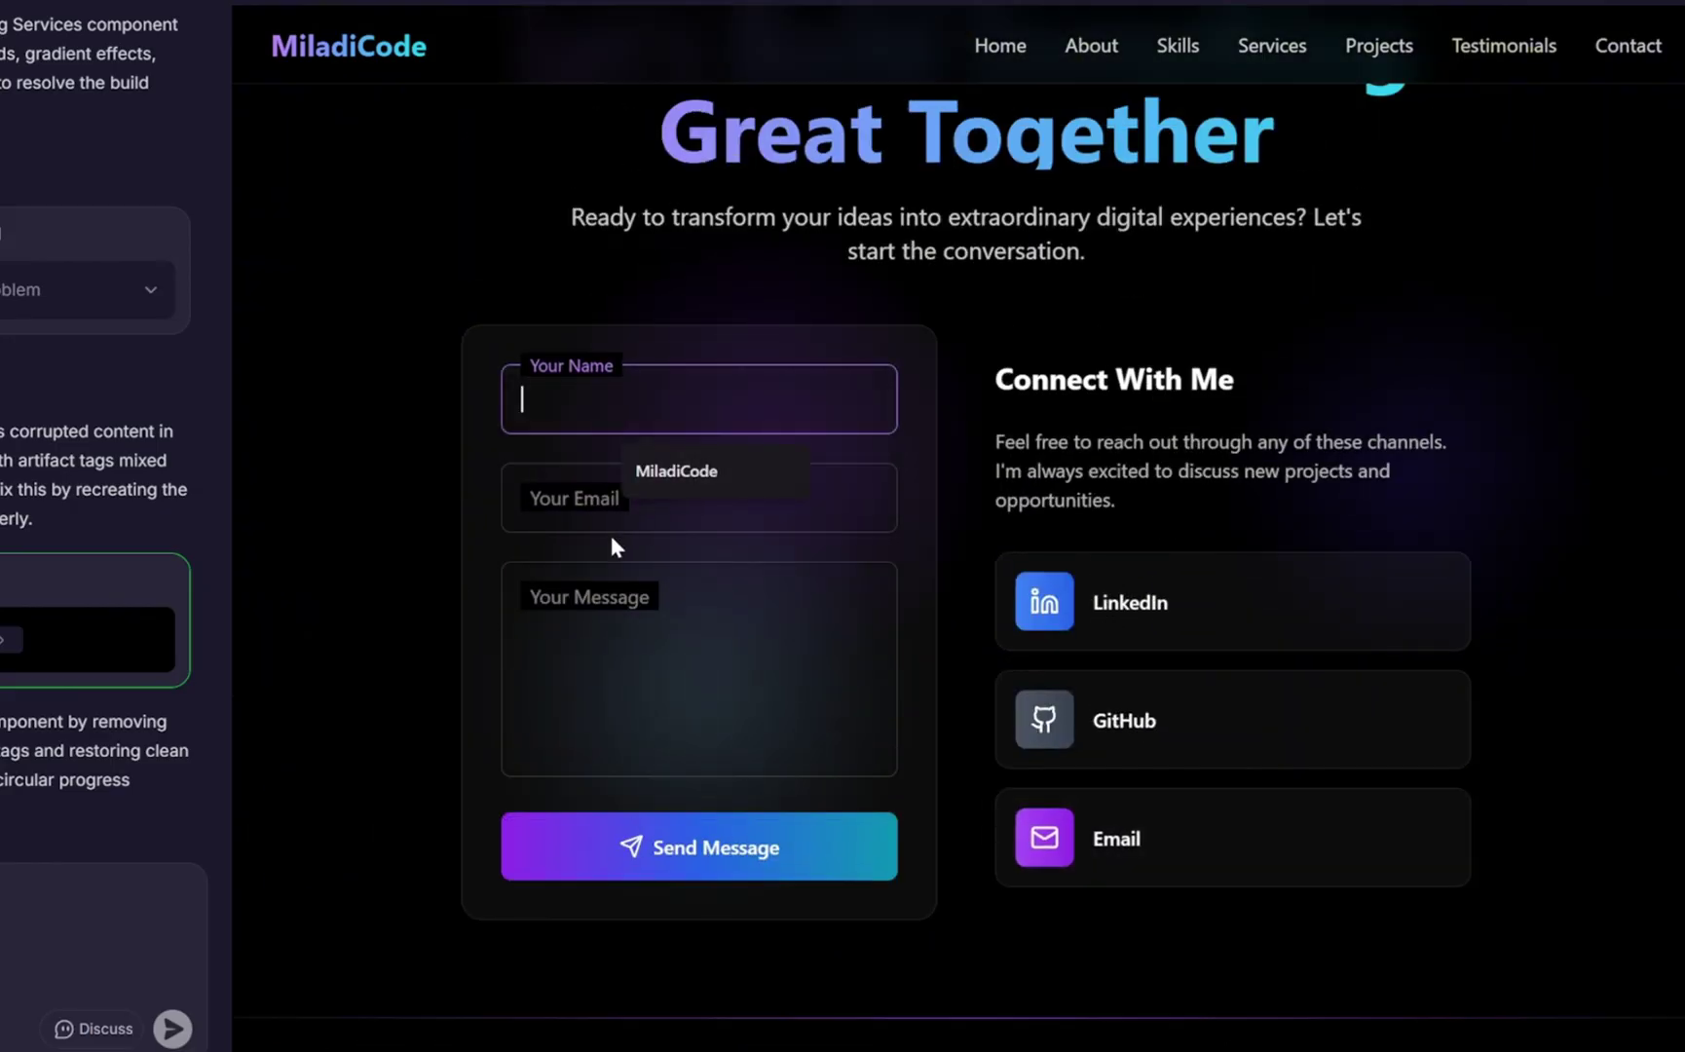
pyautogui.click(593, 514)
pyautogui.click(581, 596)
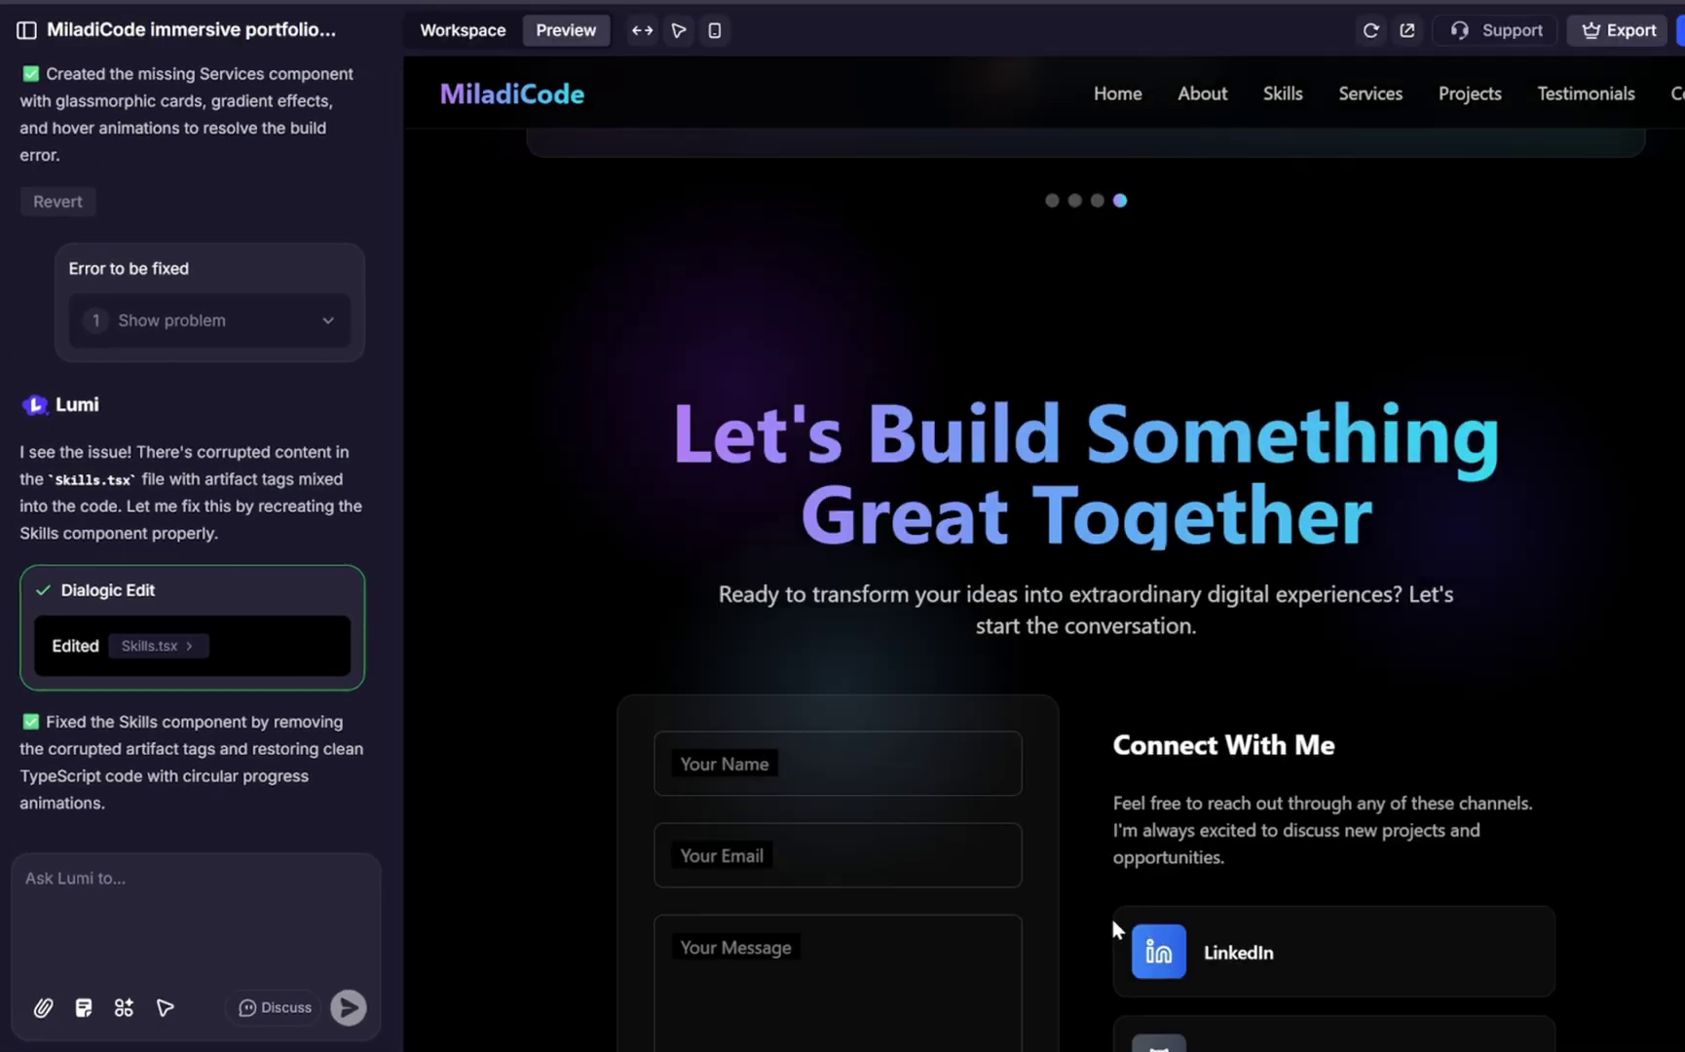
# Scroll the preview up from the contact section to the AI Dashboard project card.
pyautogui.scroll(10, 1071, 925)
pyautogui.scroll(15, 1072, 921)
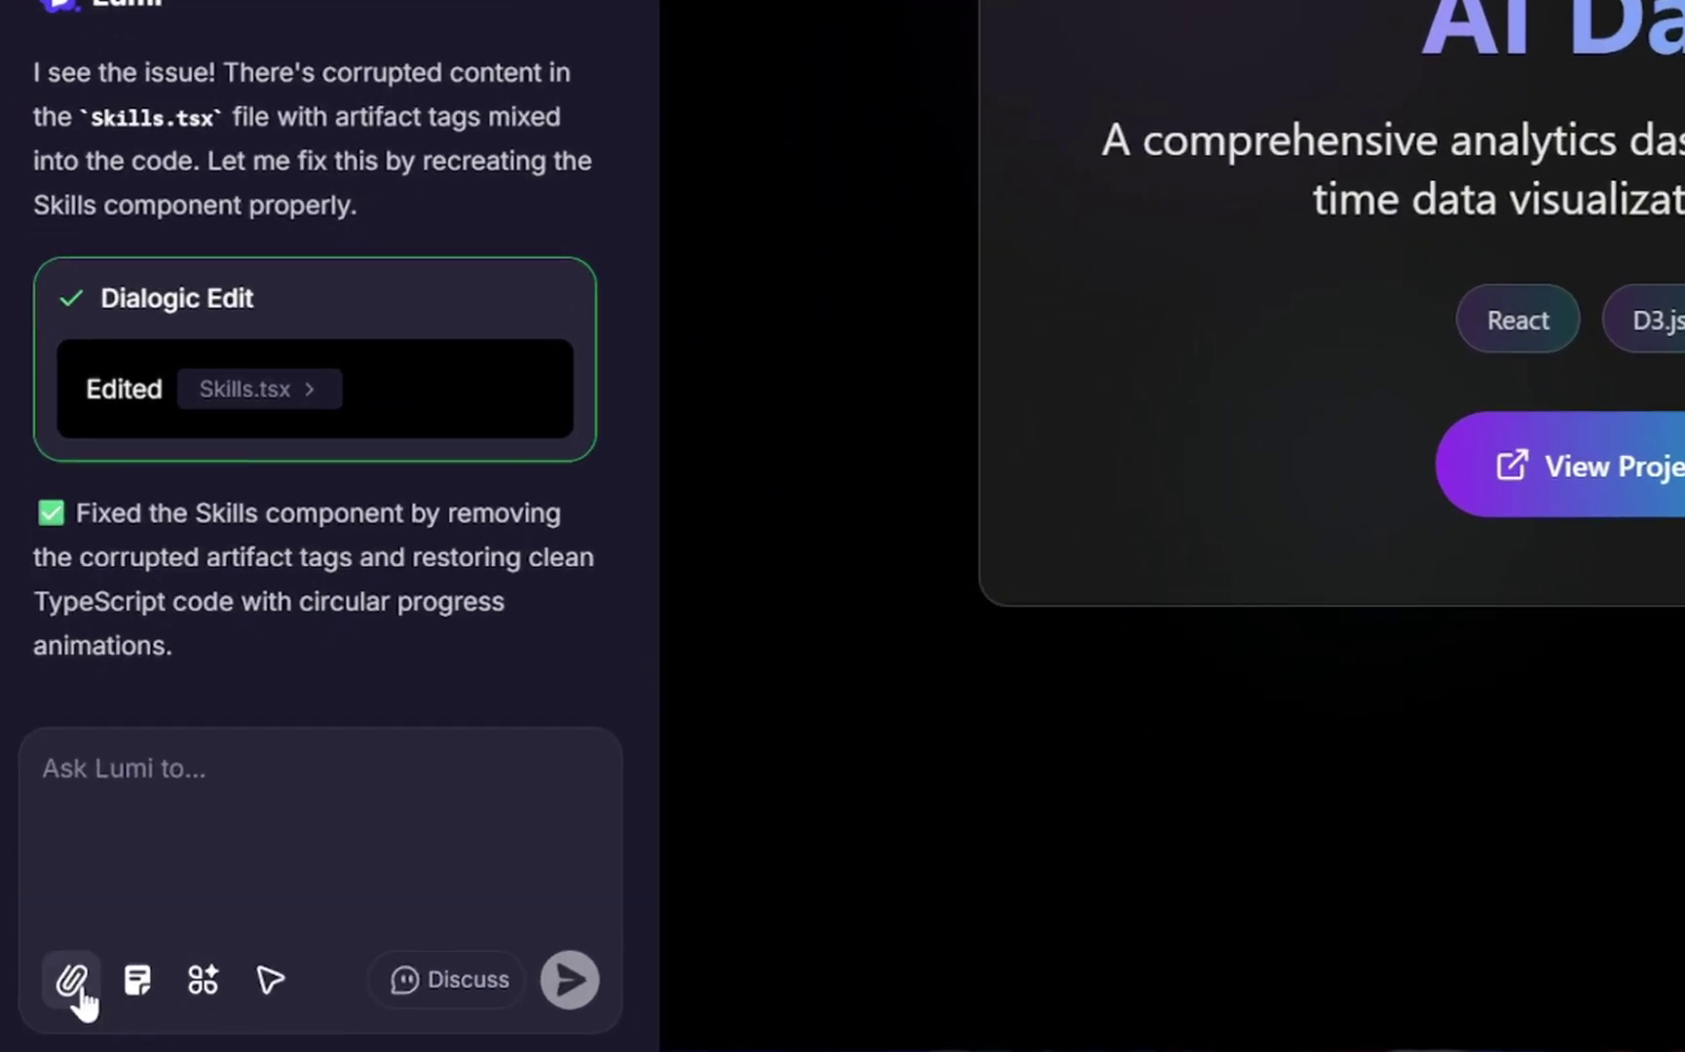
# Attach the third AI image from Public Assets and ask Lumi to use it as the third project card's background.
pyautogui.click(41, 1010)
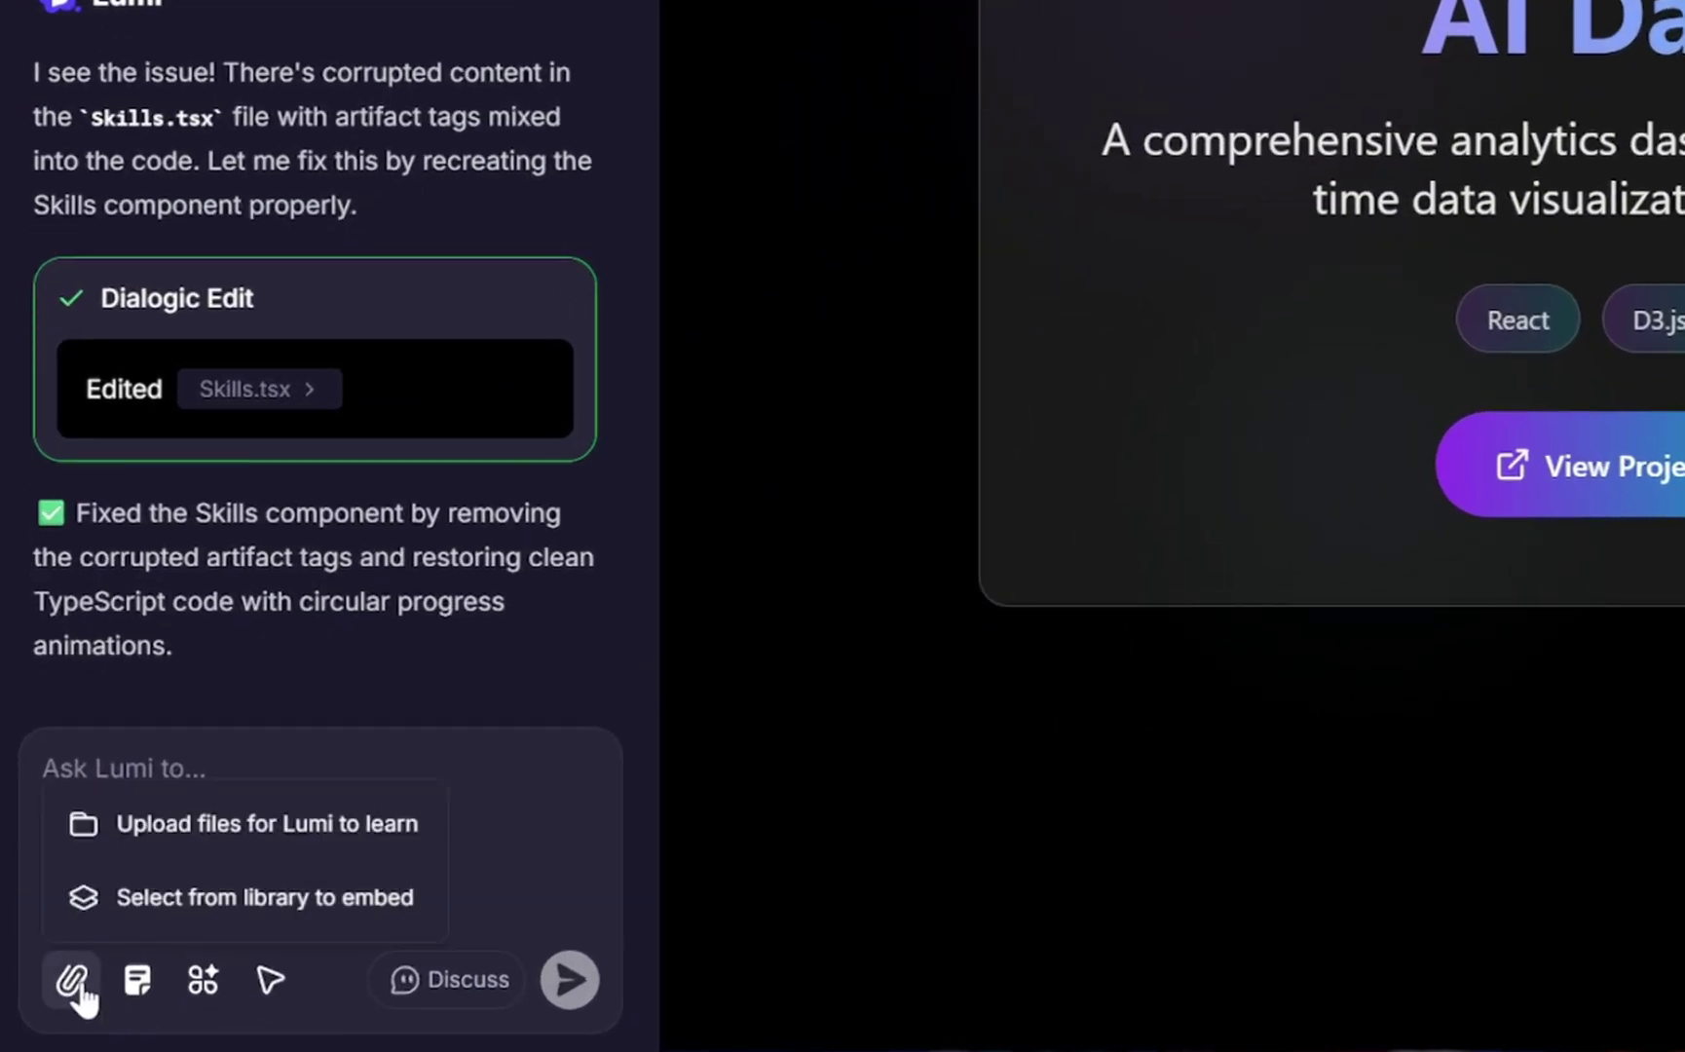
pyautogui.click(272, 901)
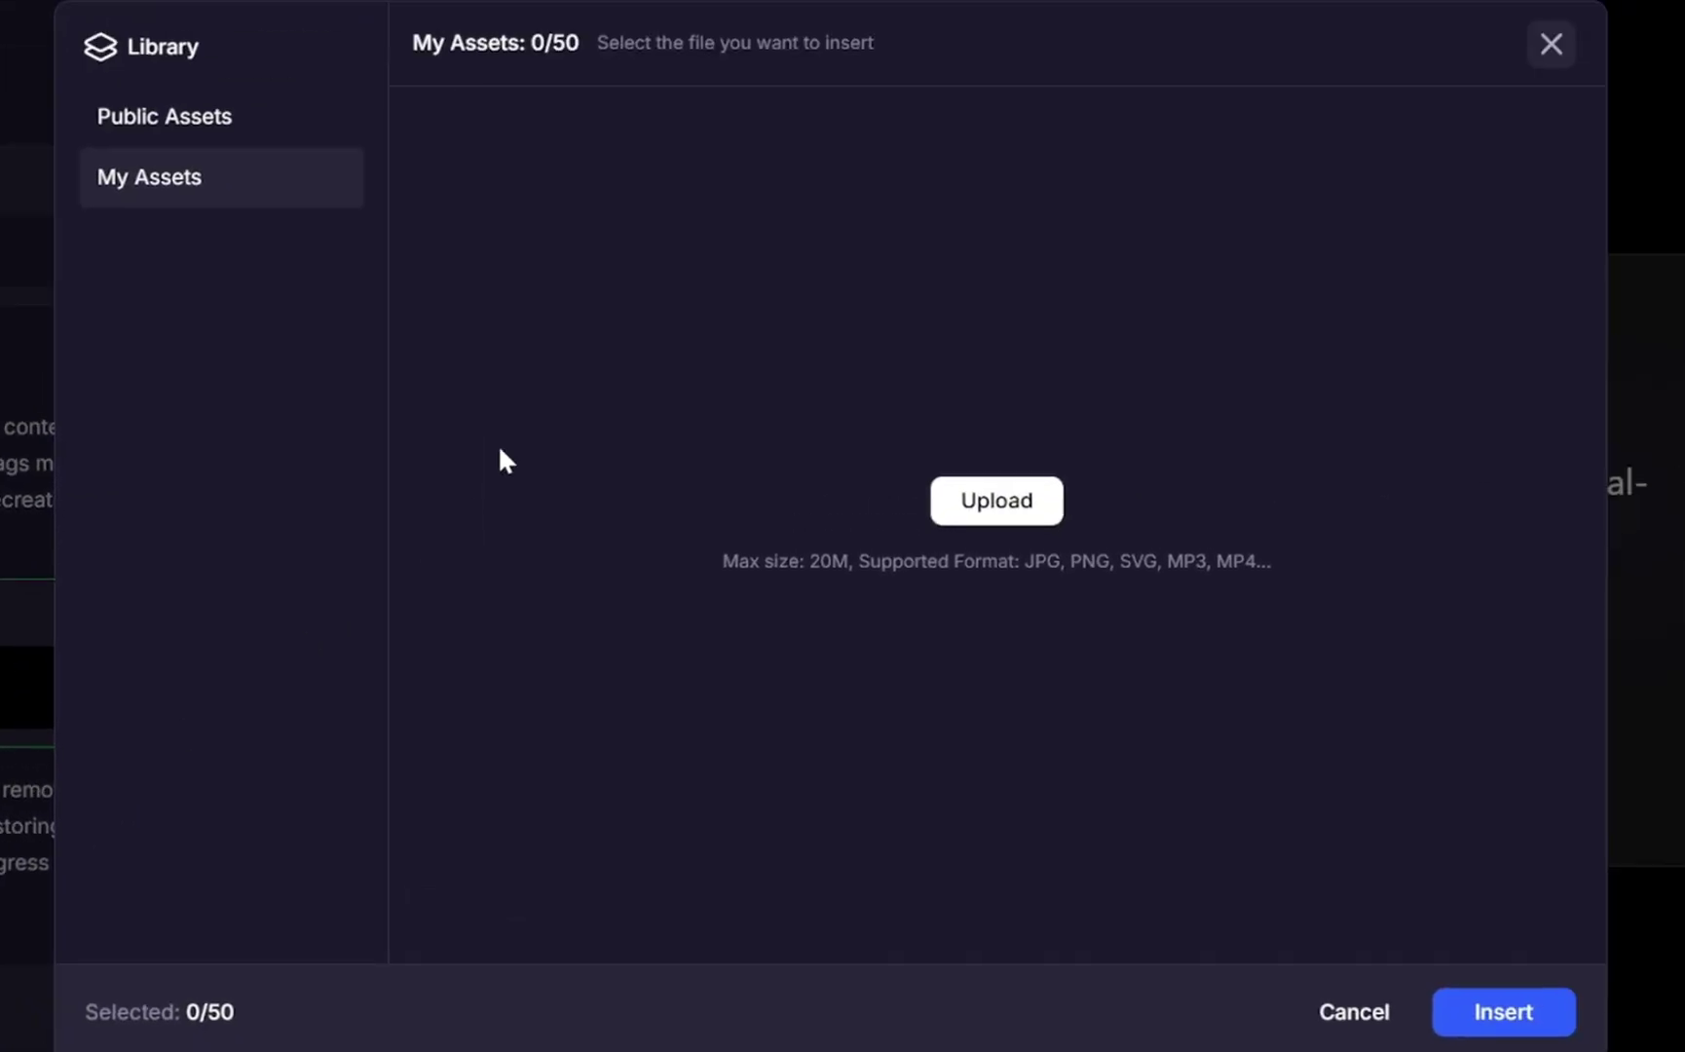
pyautogui.click(188, 131)
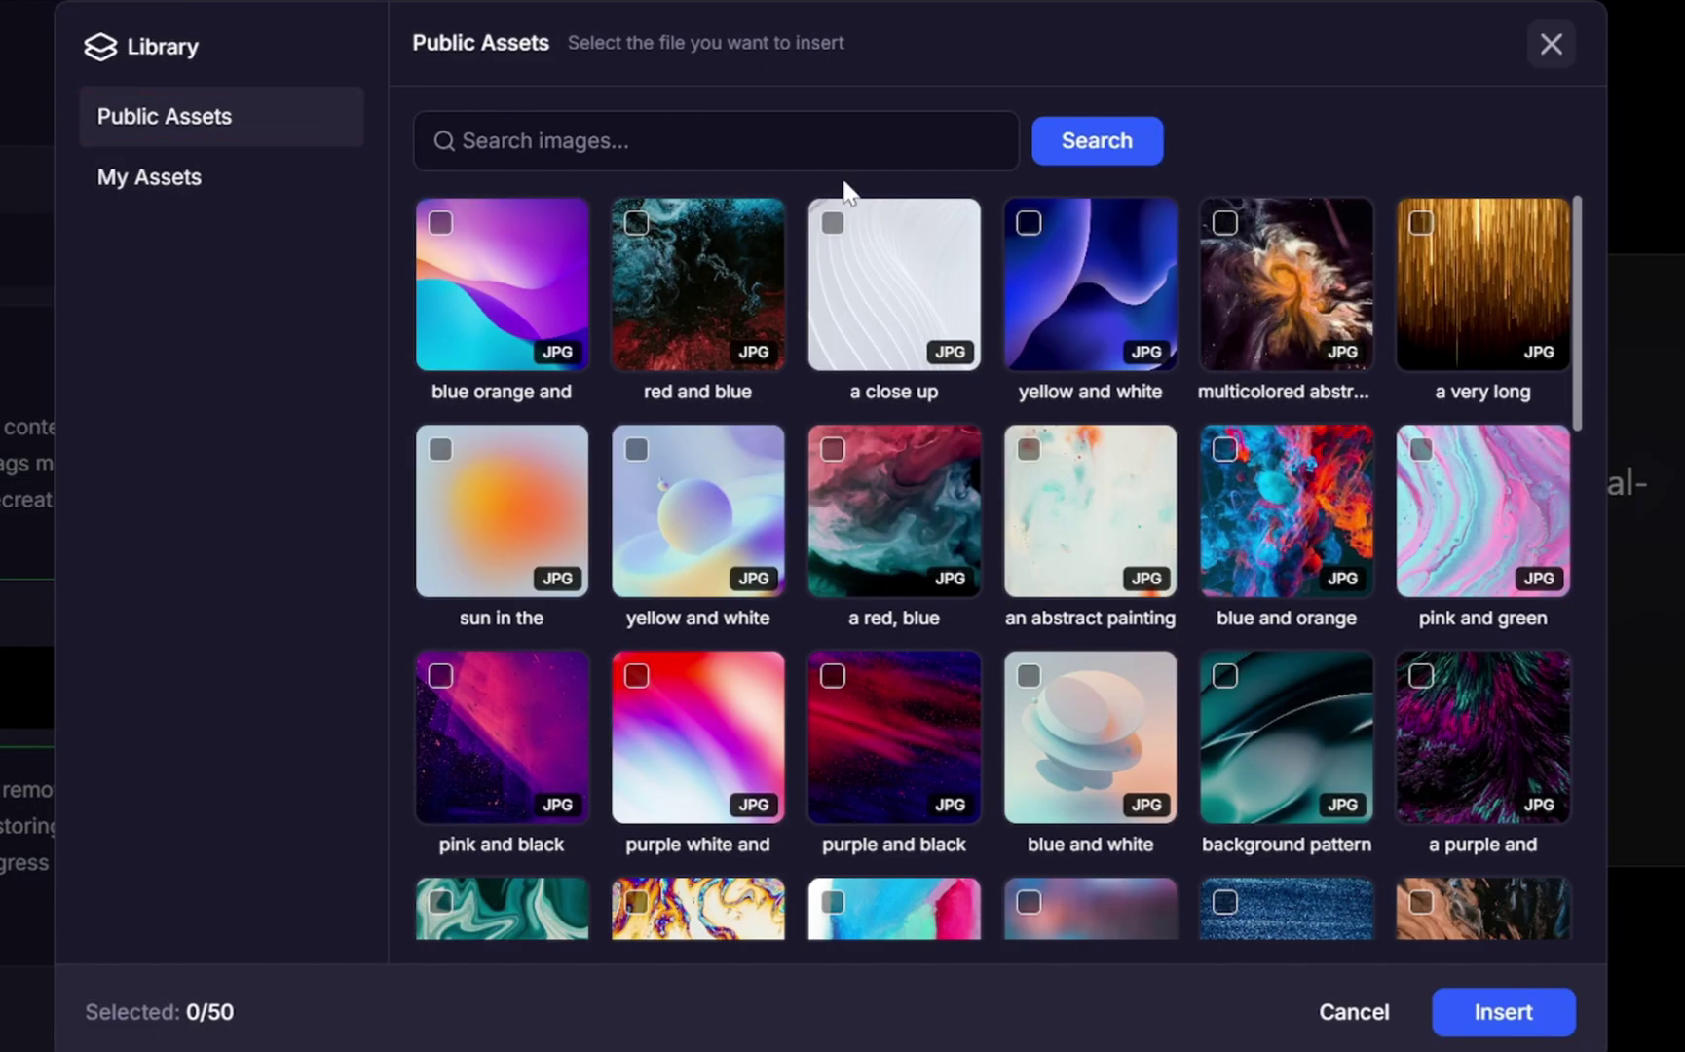
pyautogui.click(626, 127)
pyautogui.write('AI')
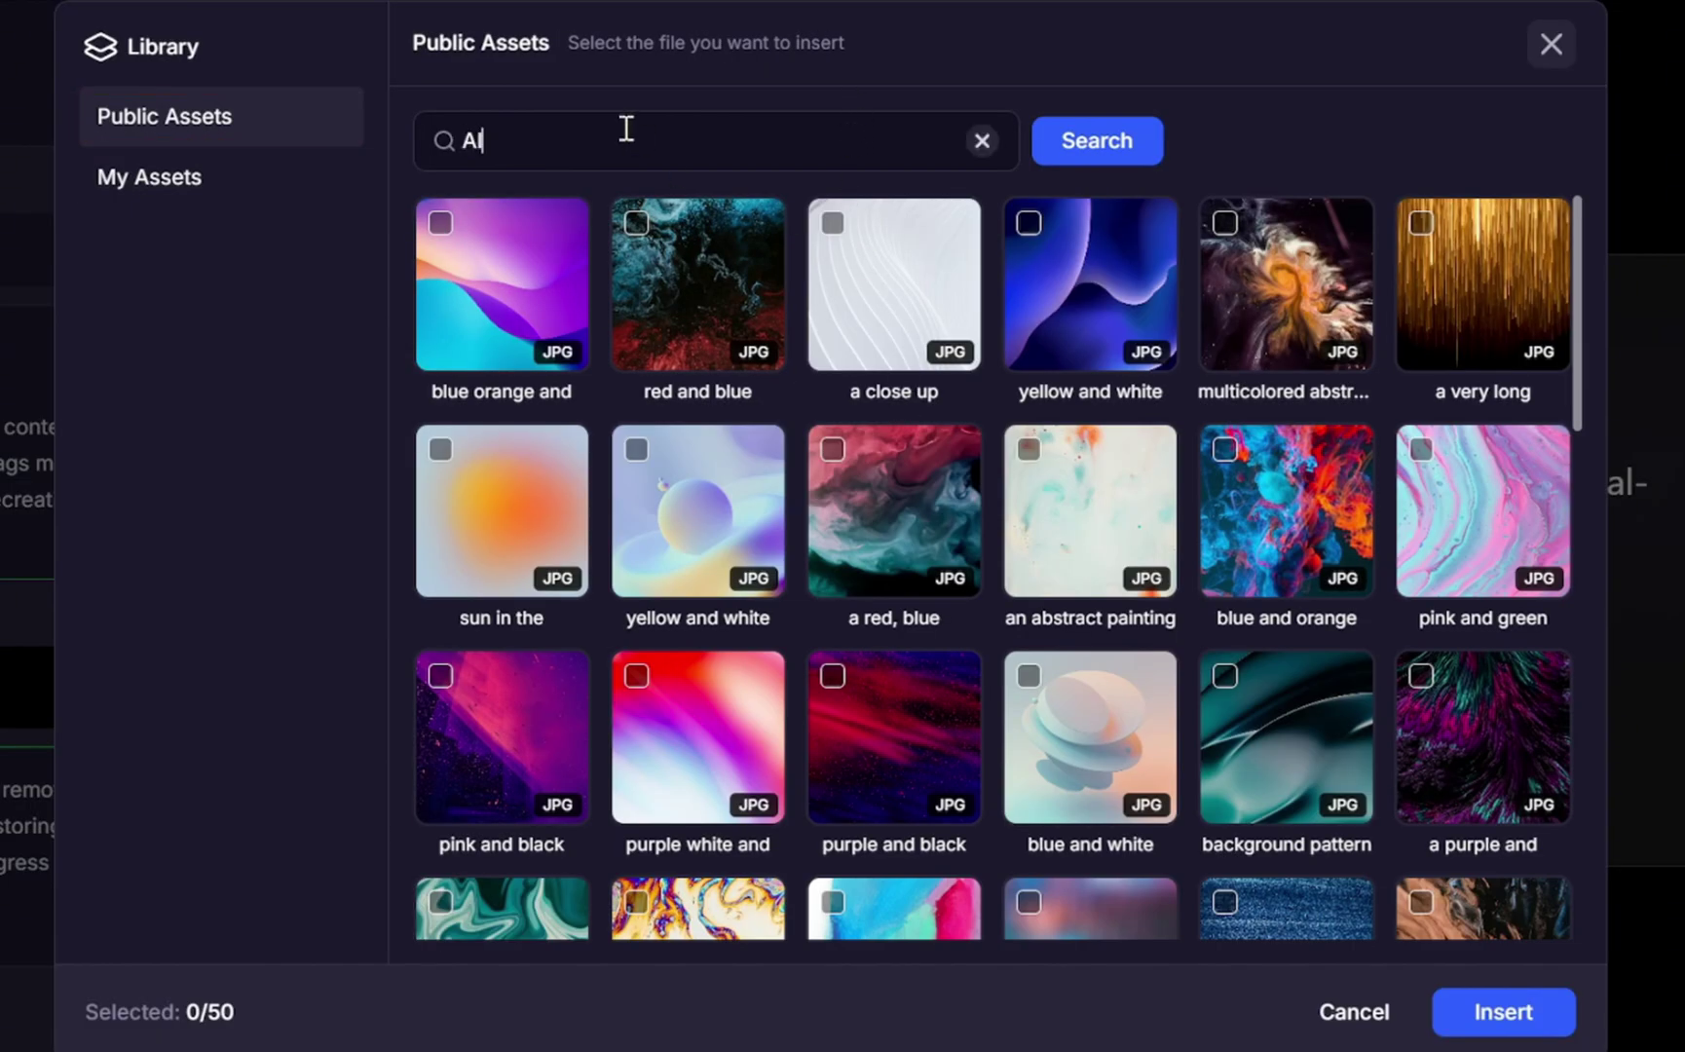
pyautogui.press('Return')
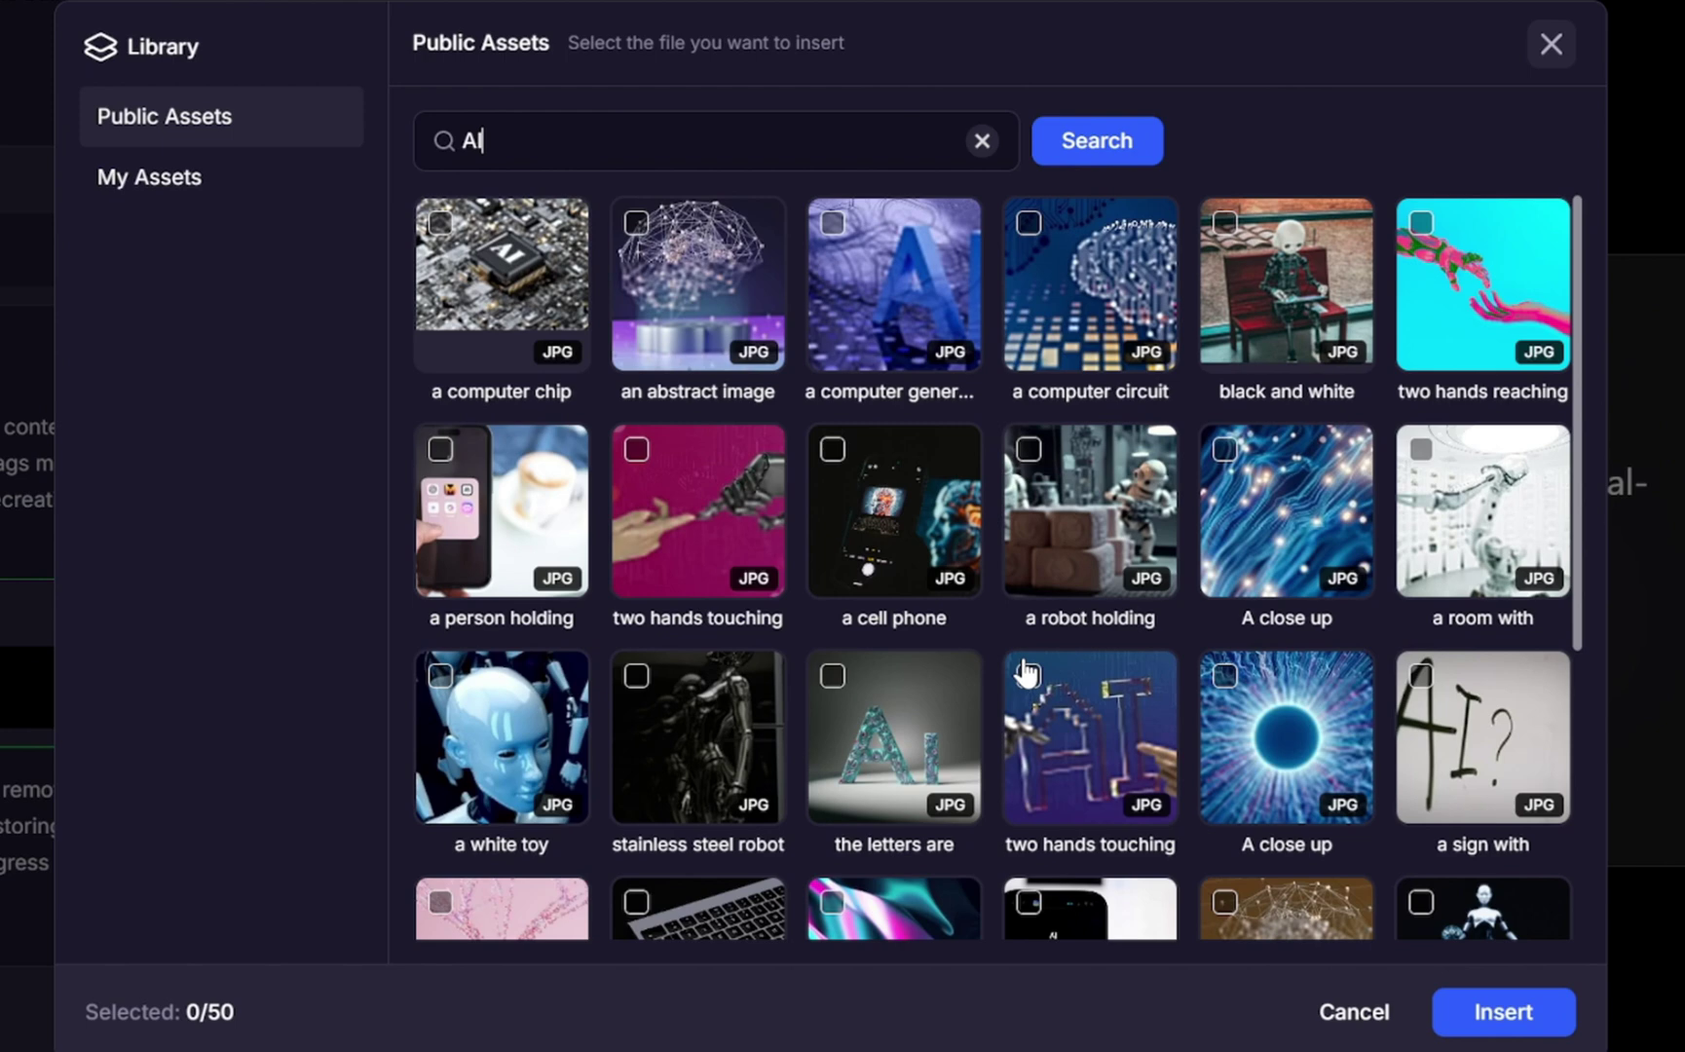
pyautogui.click(832, 224)
pyautogui.click(1466, 1013)
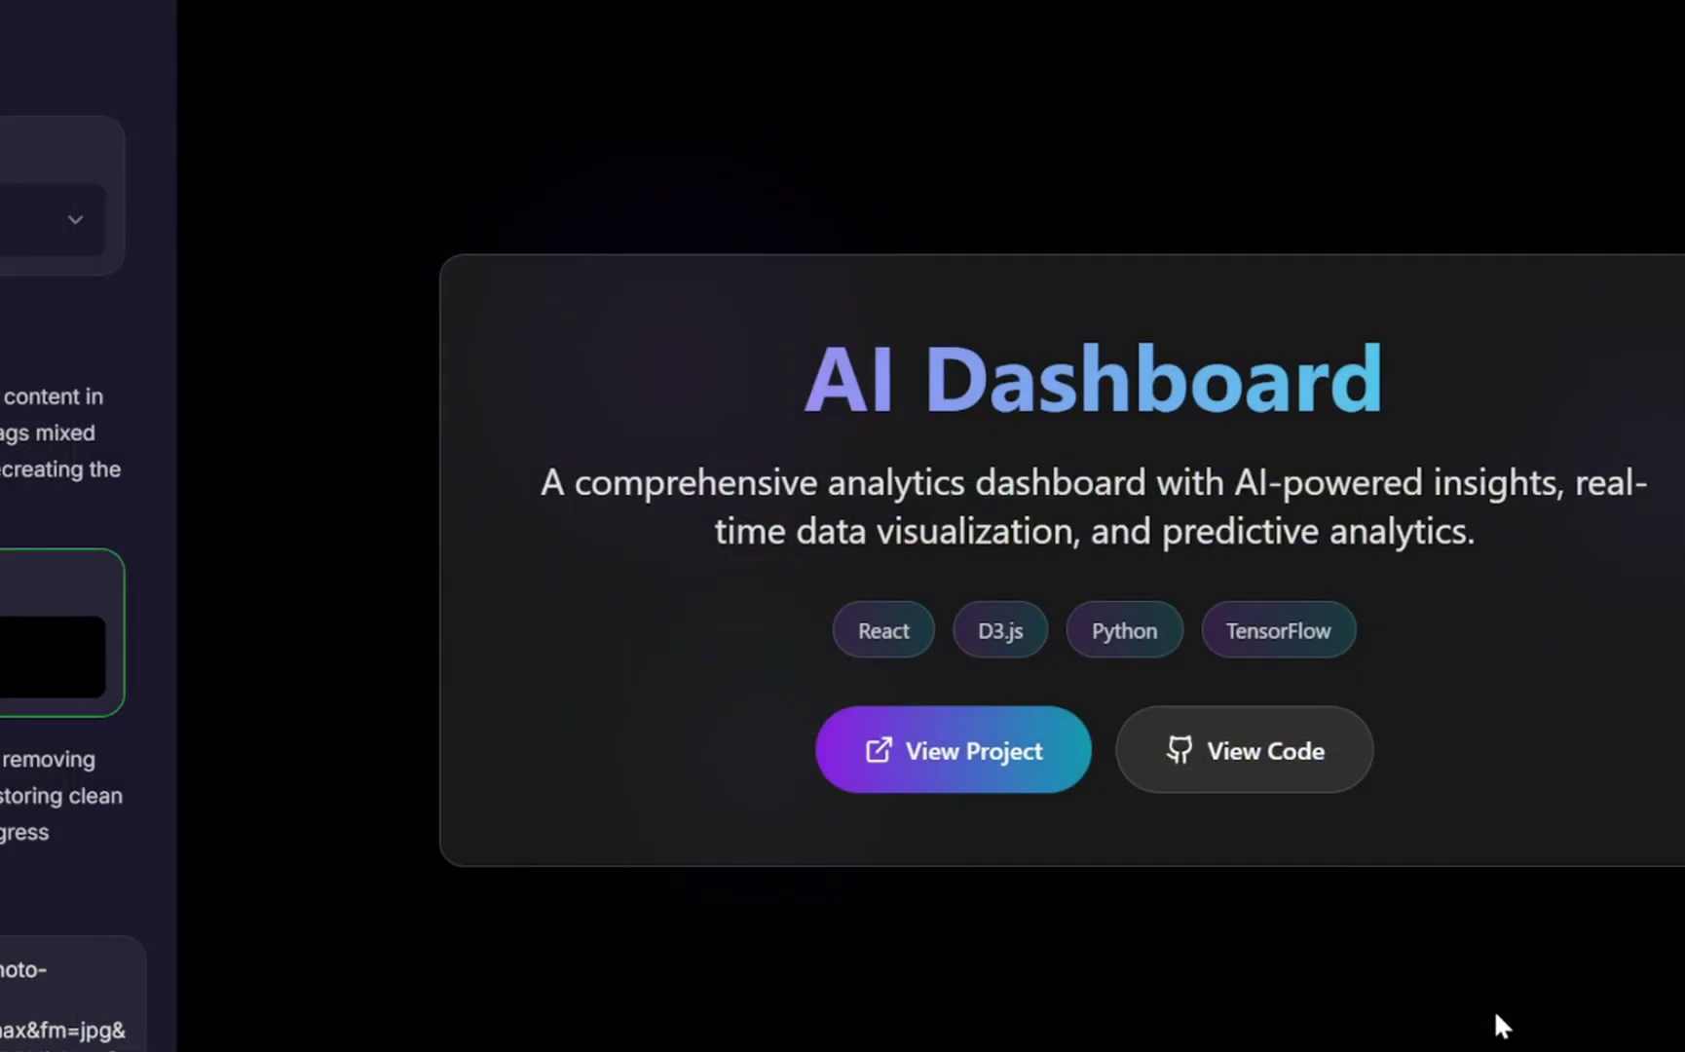
pyautogui.write('use this image as background')
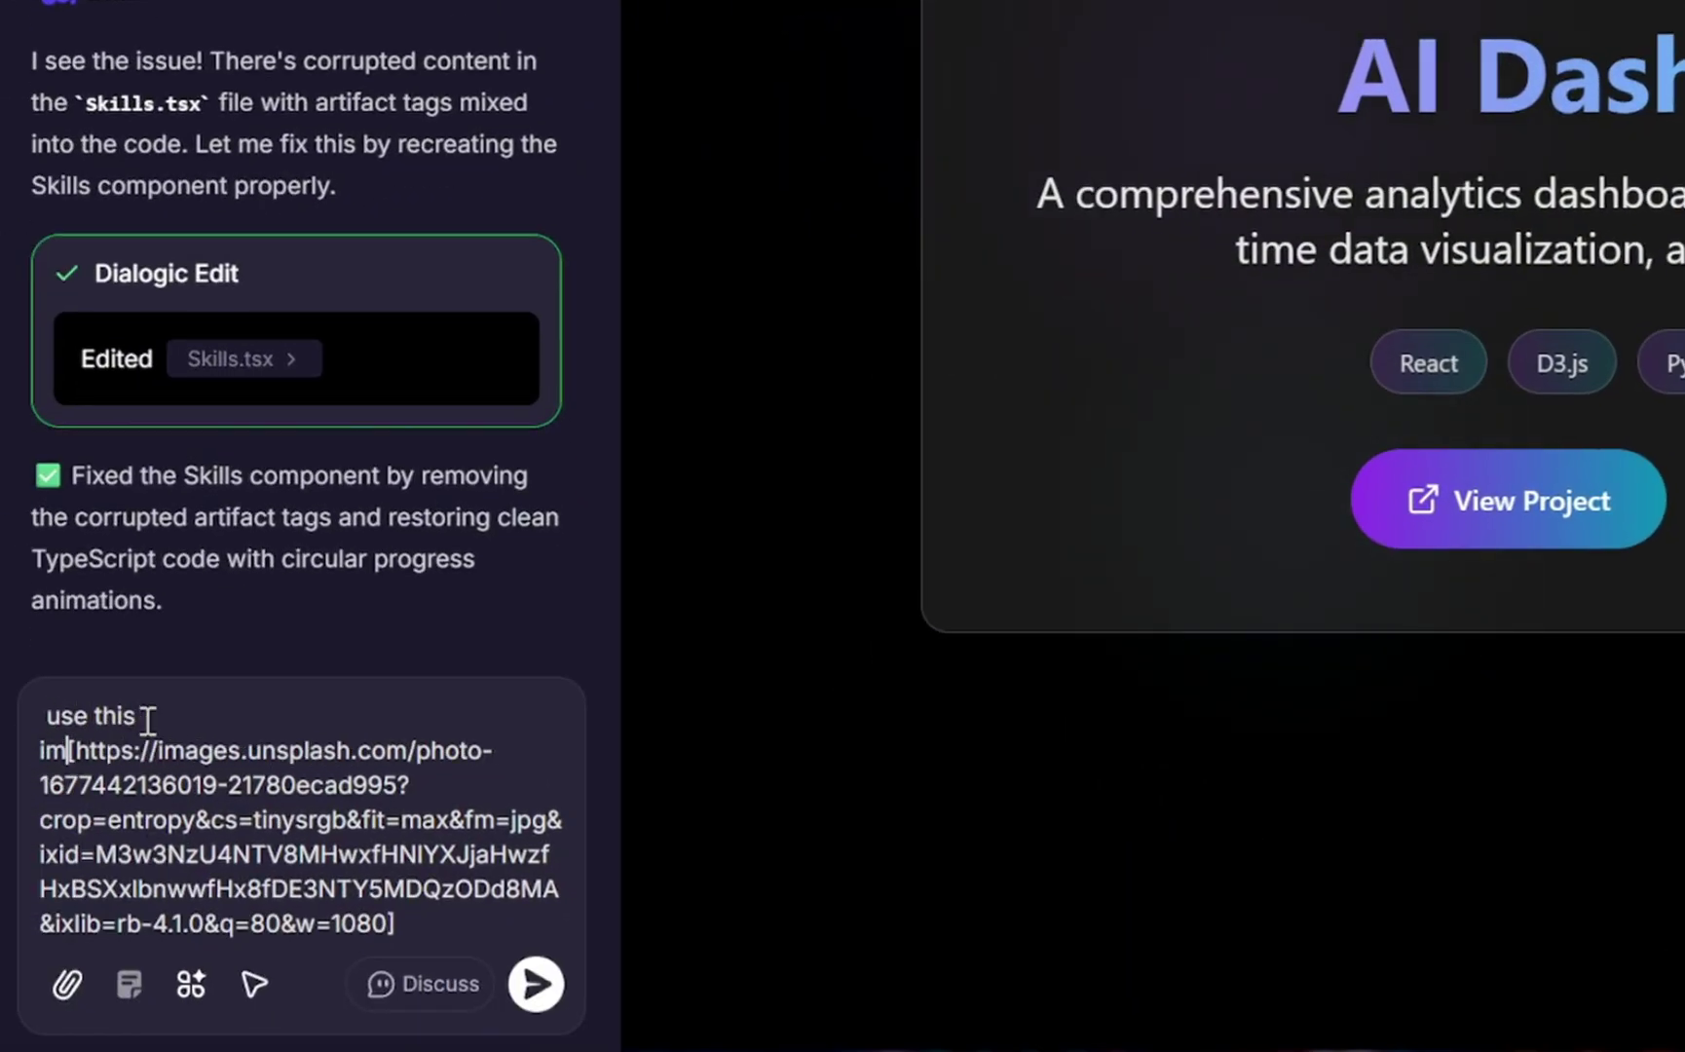
pyautogui.write(' image for the third project ')
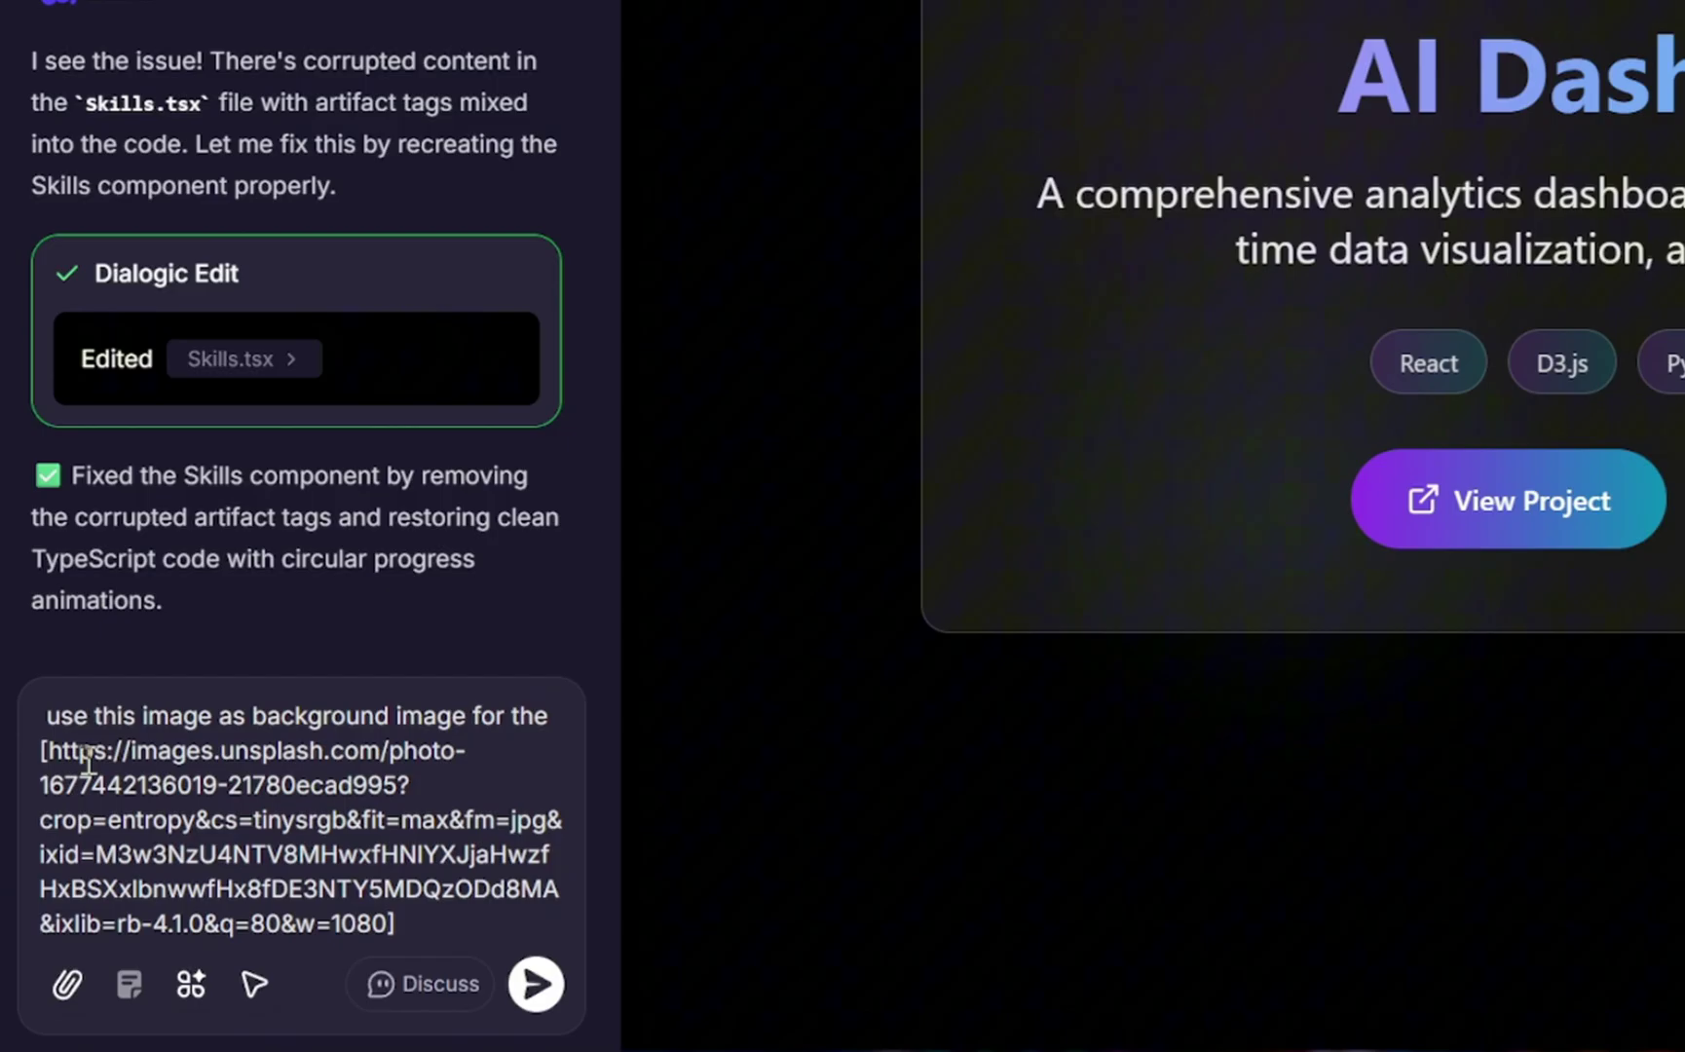
pyautogui.write('card in the projects section')
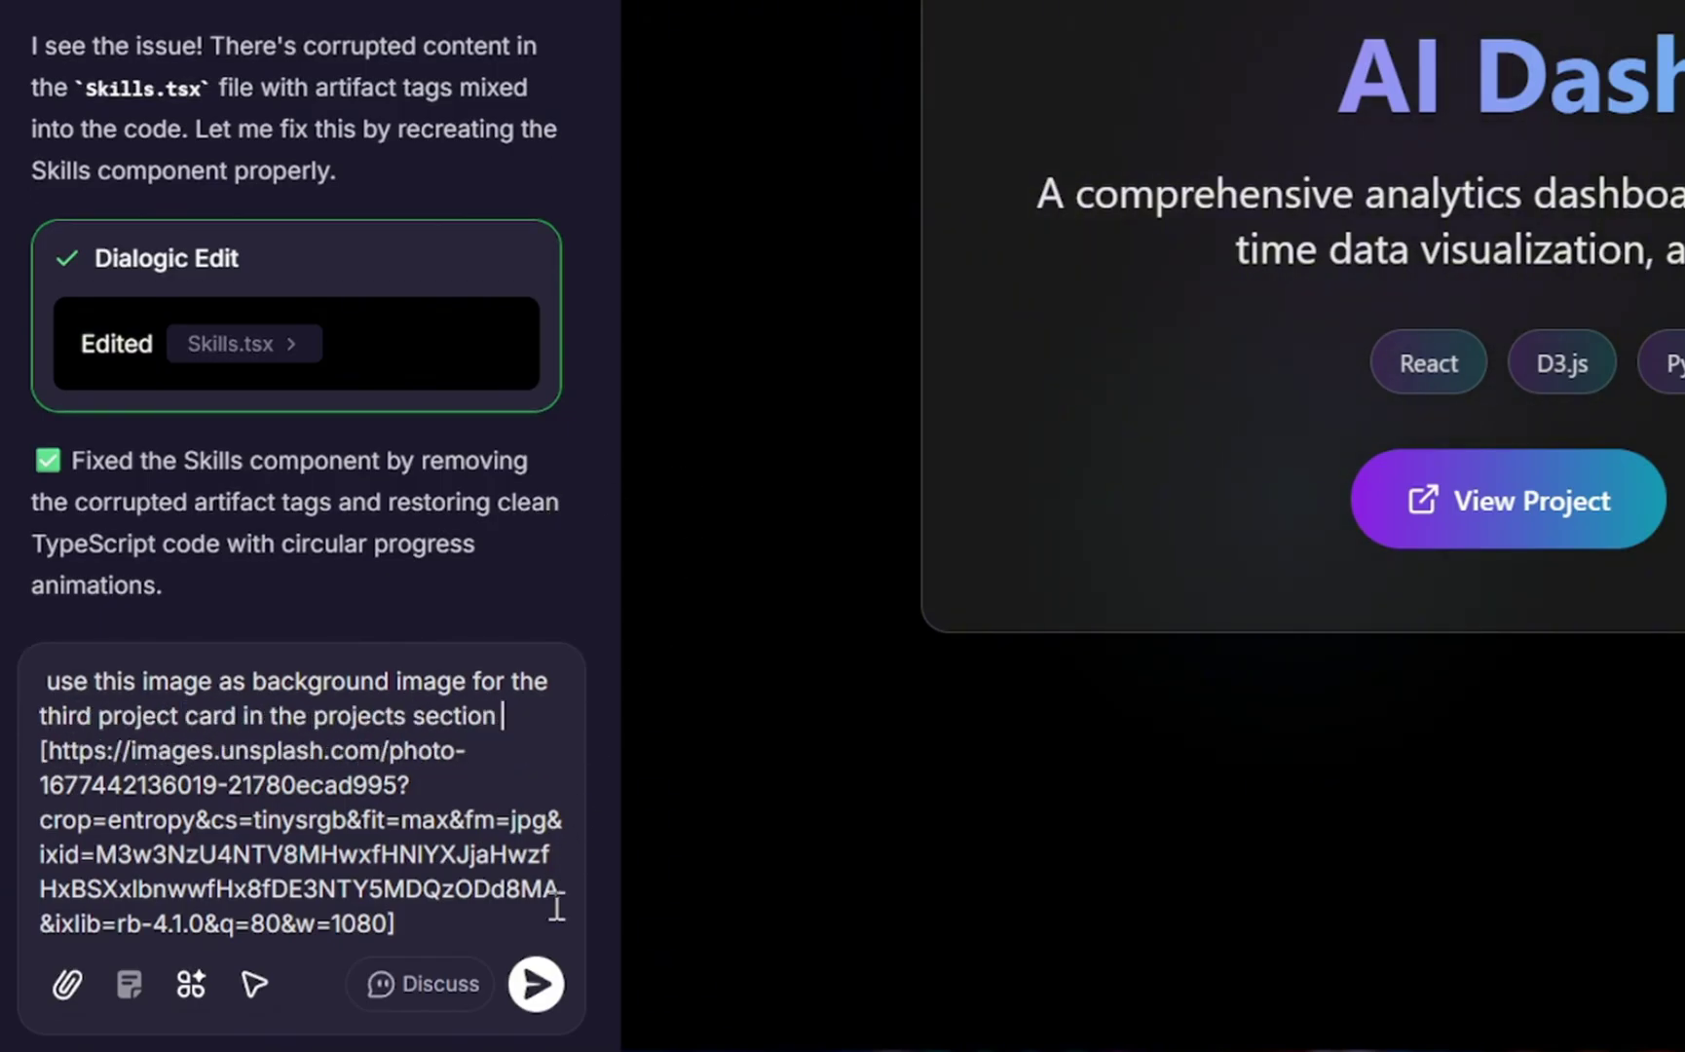
pyautogui.click(537, 986)
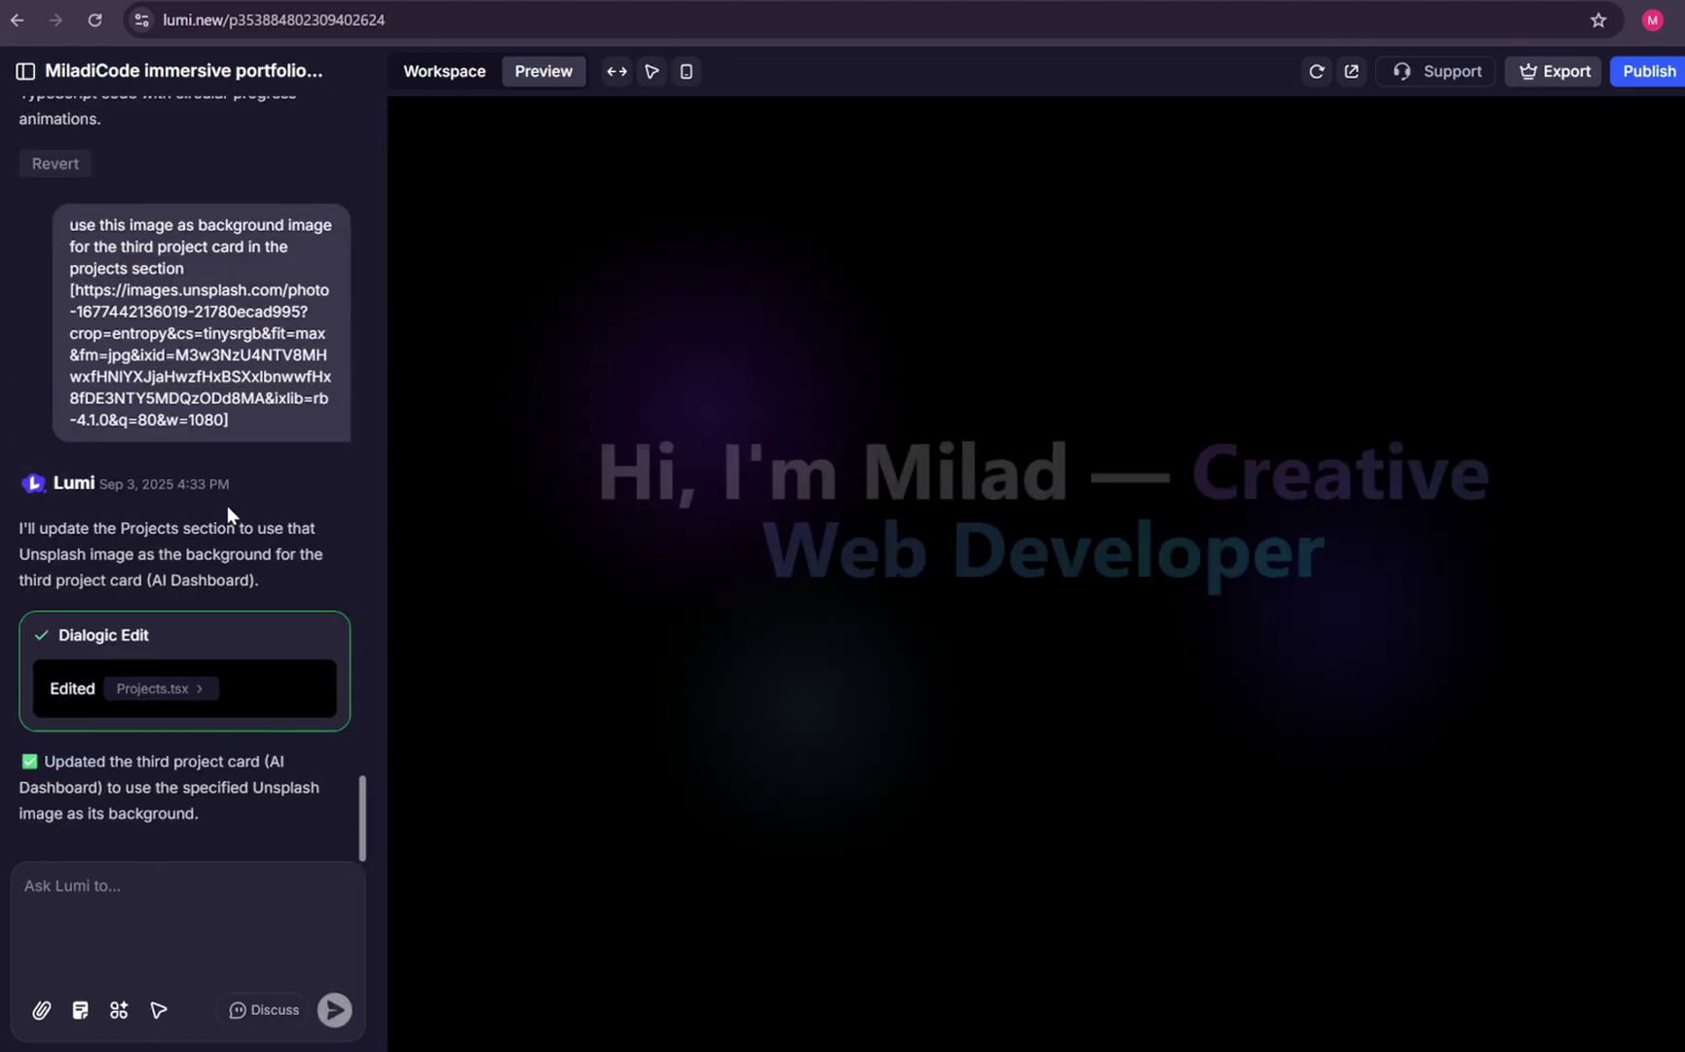
pyautogui.scroll(-8, 1066, 667)
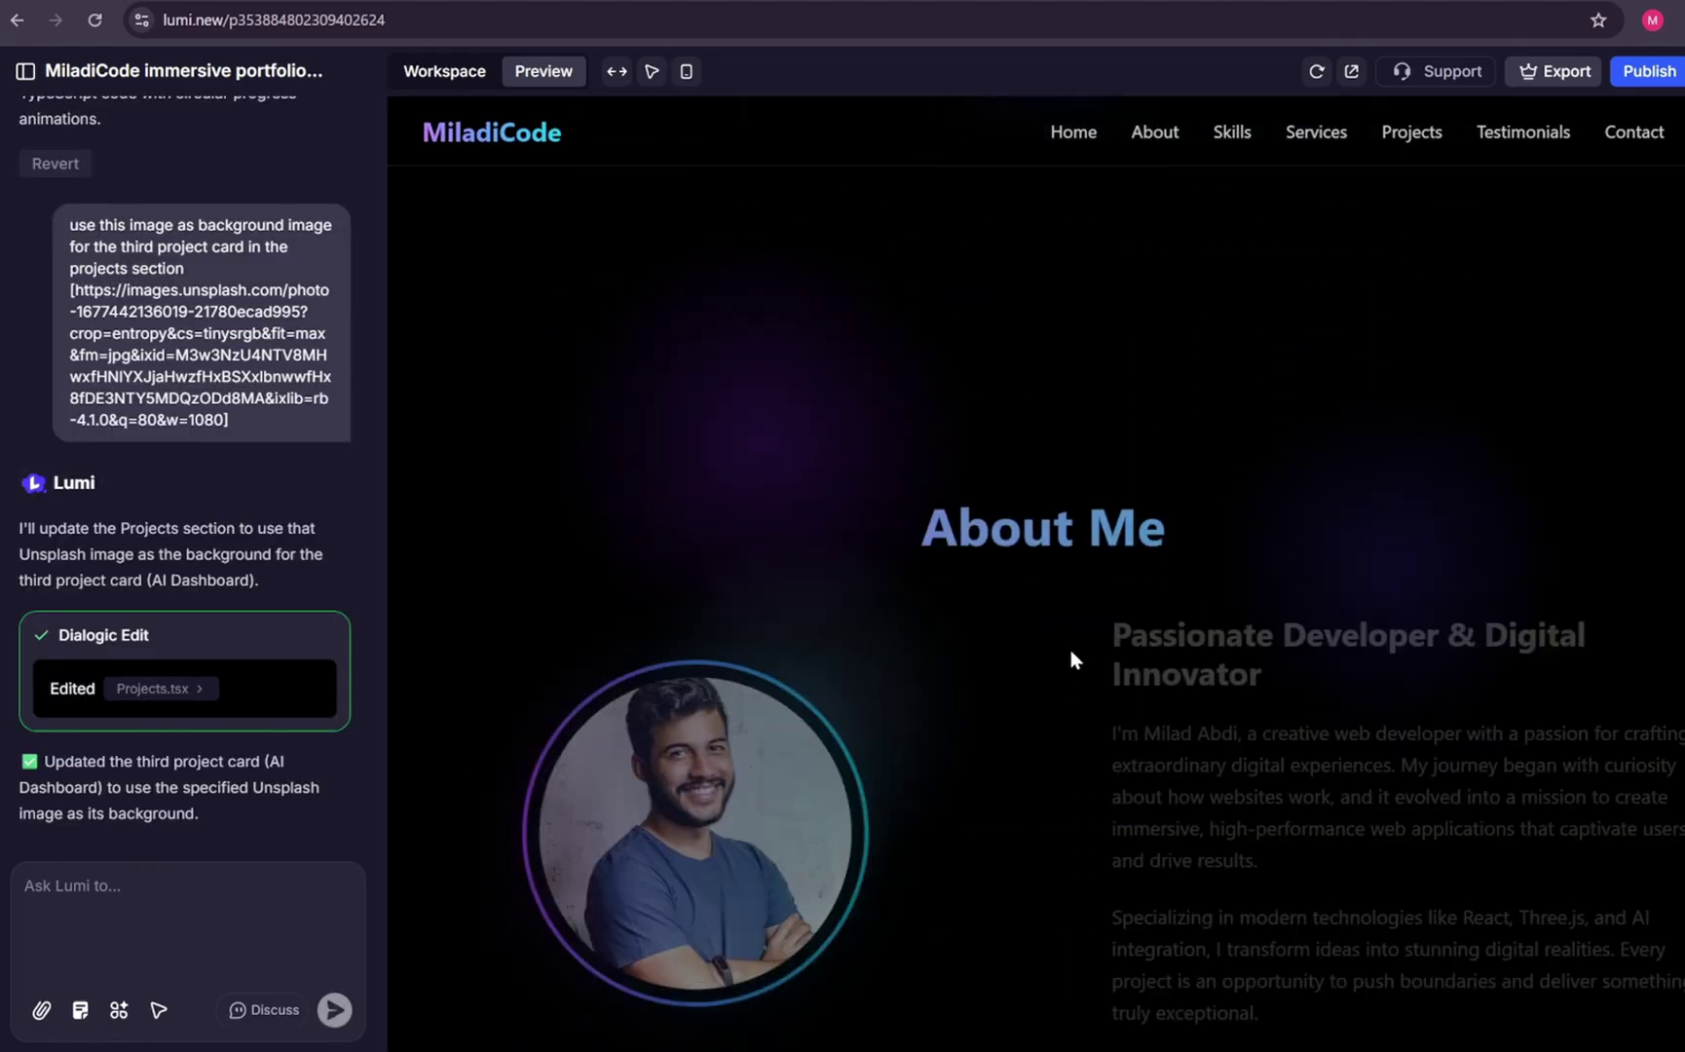
pyautogui.scroll(-10, 1071, 650)
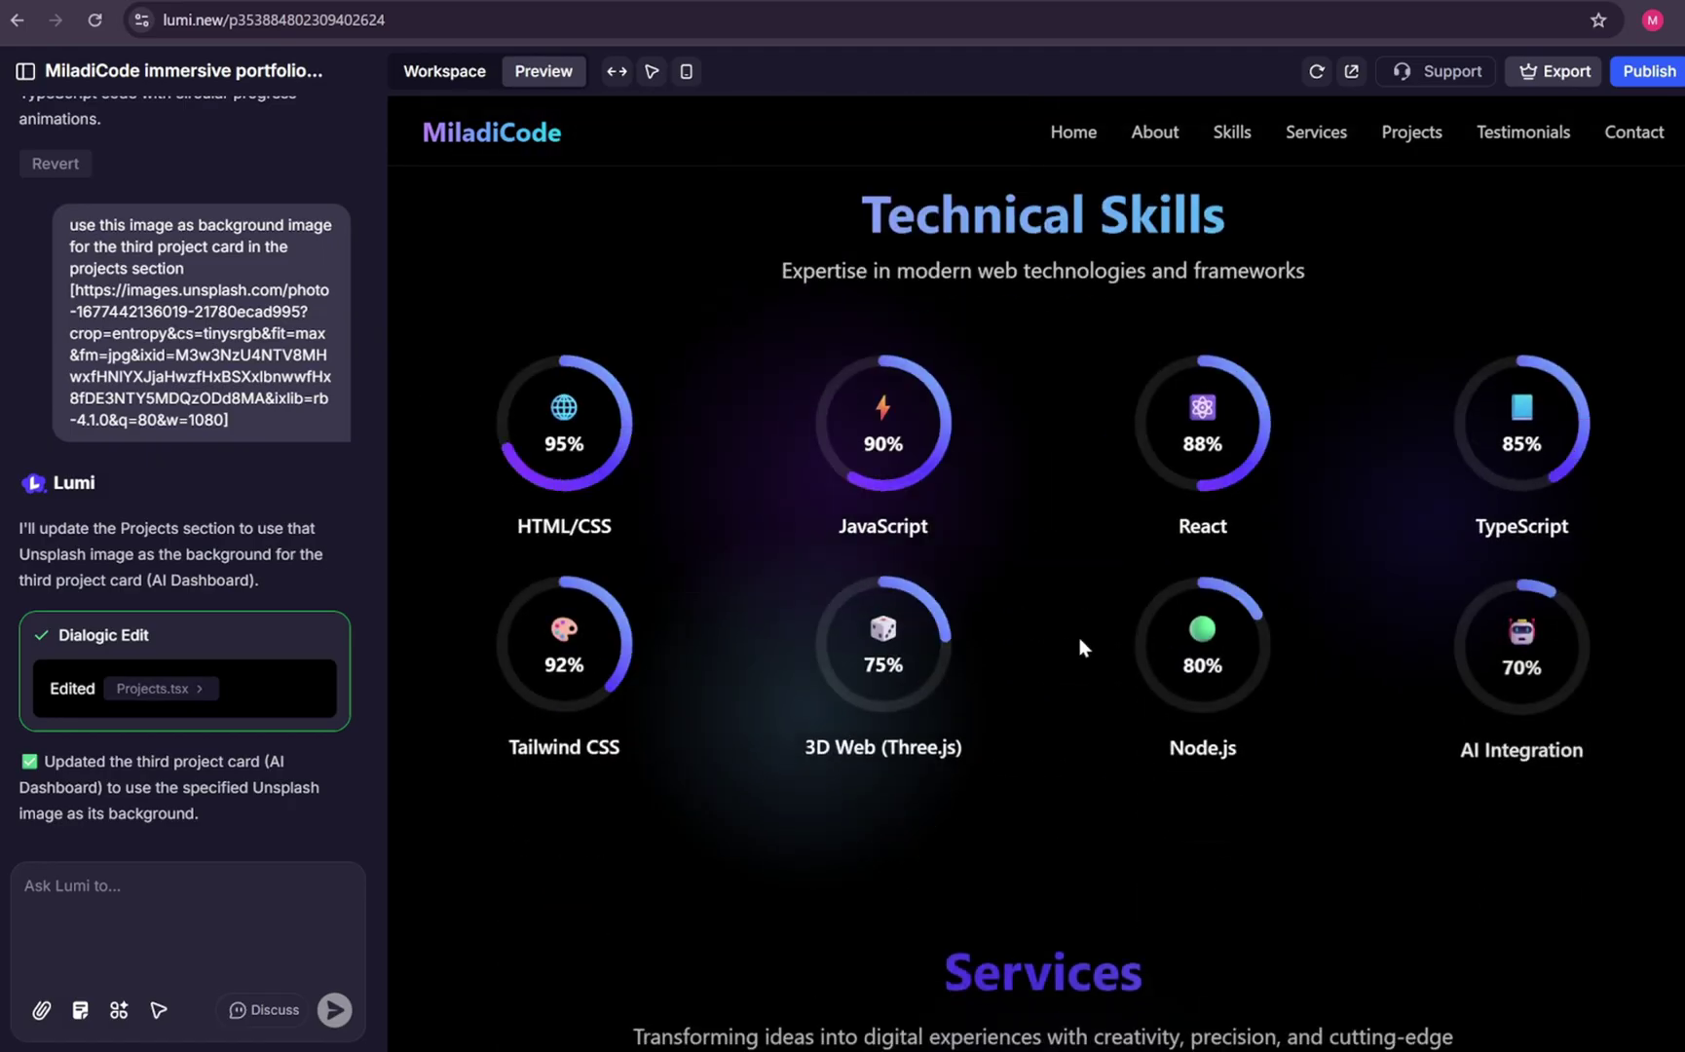
pyautogui.scroll(-10, 1273, 791)
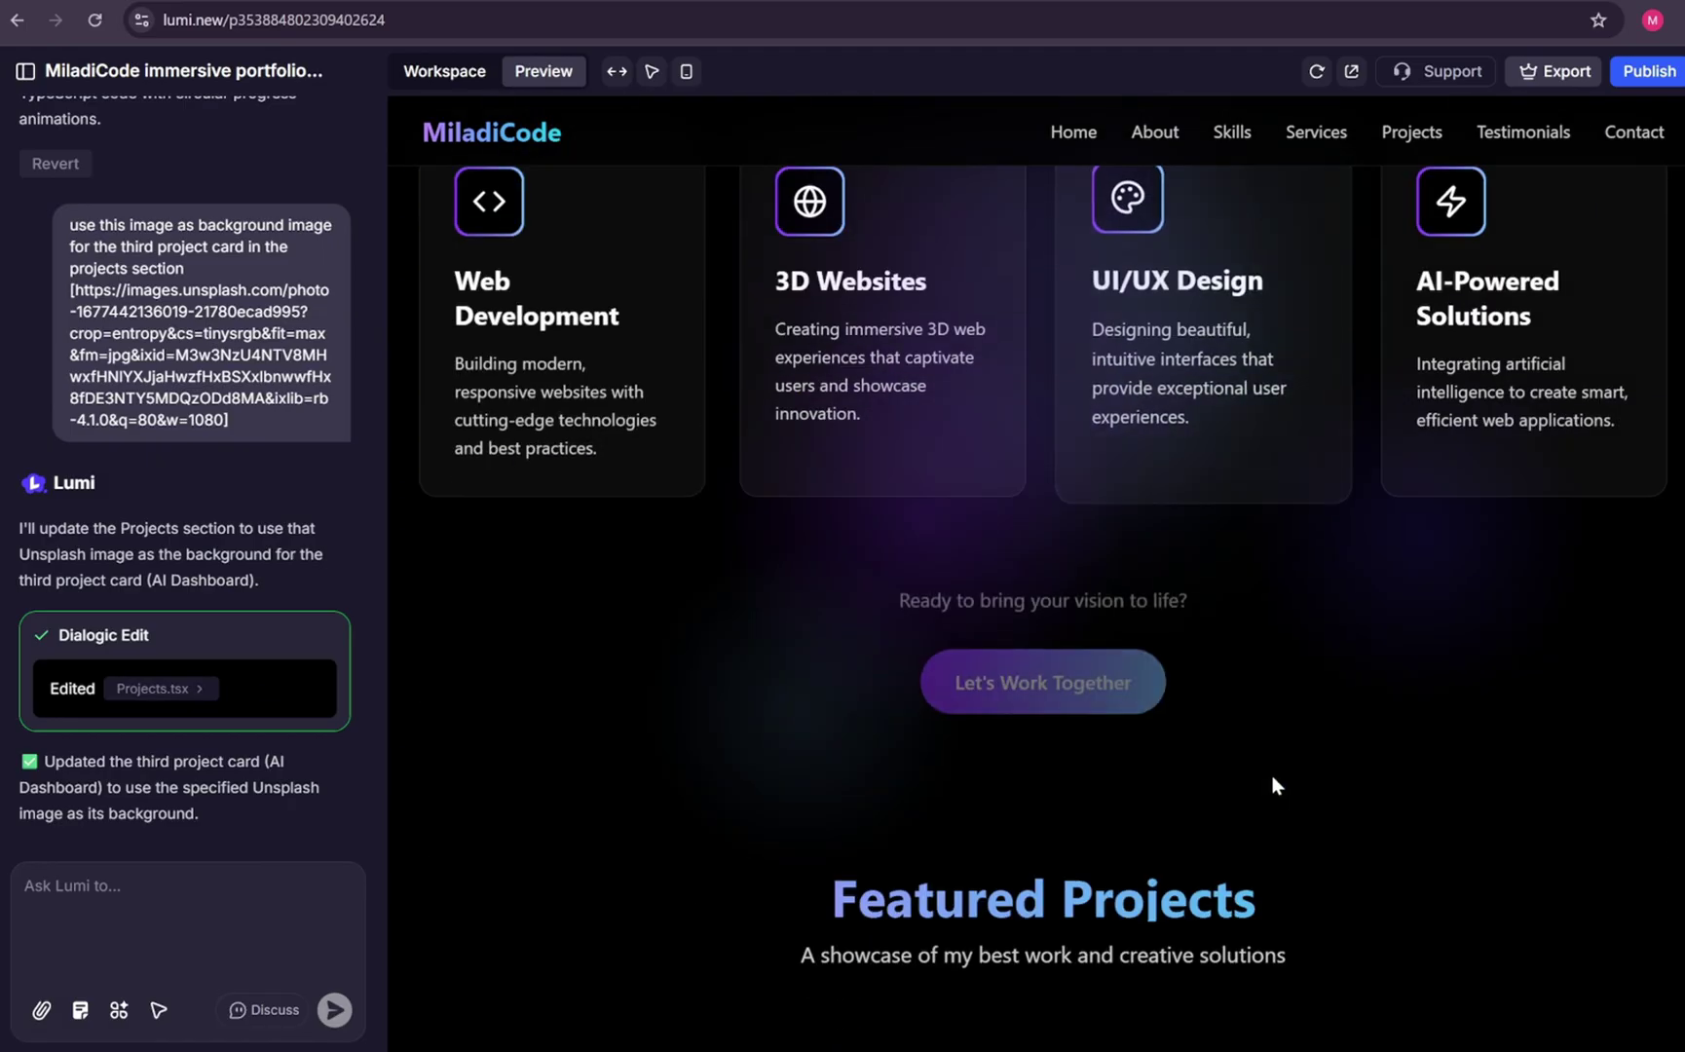
pyautogui.scroll(-10, 1272, 775)
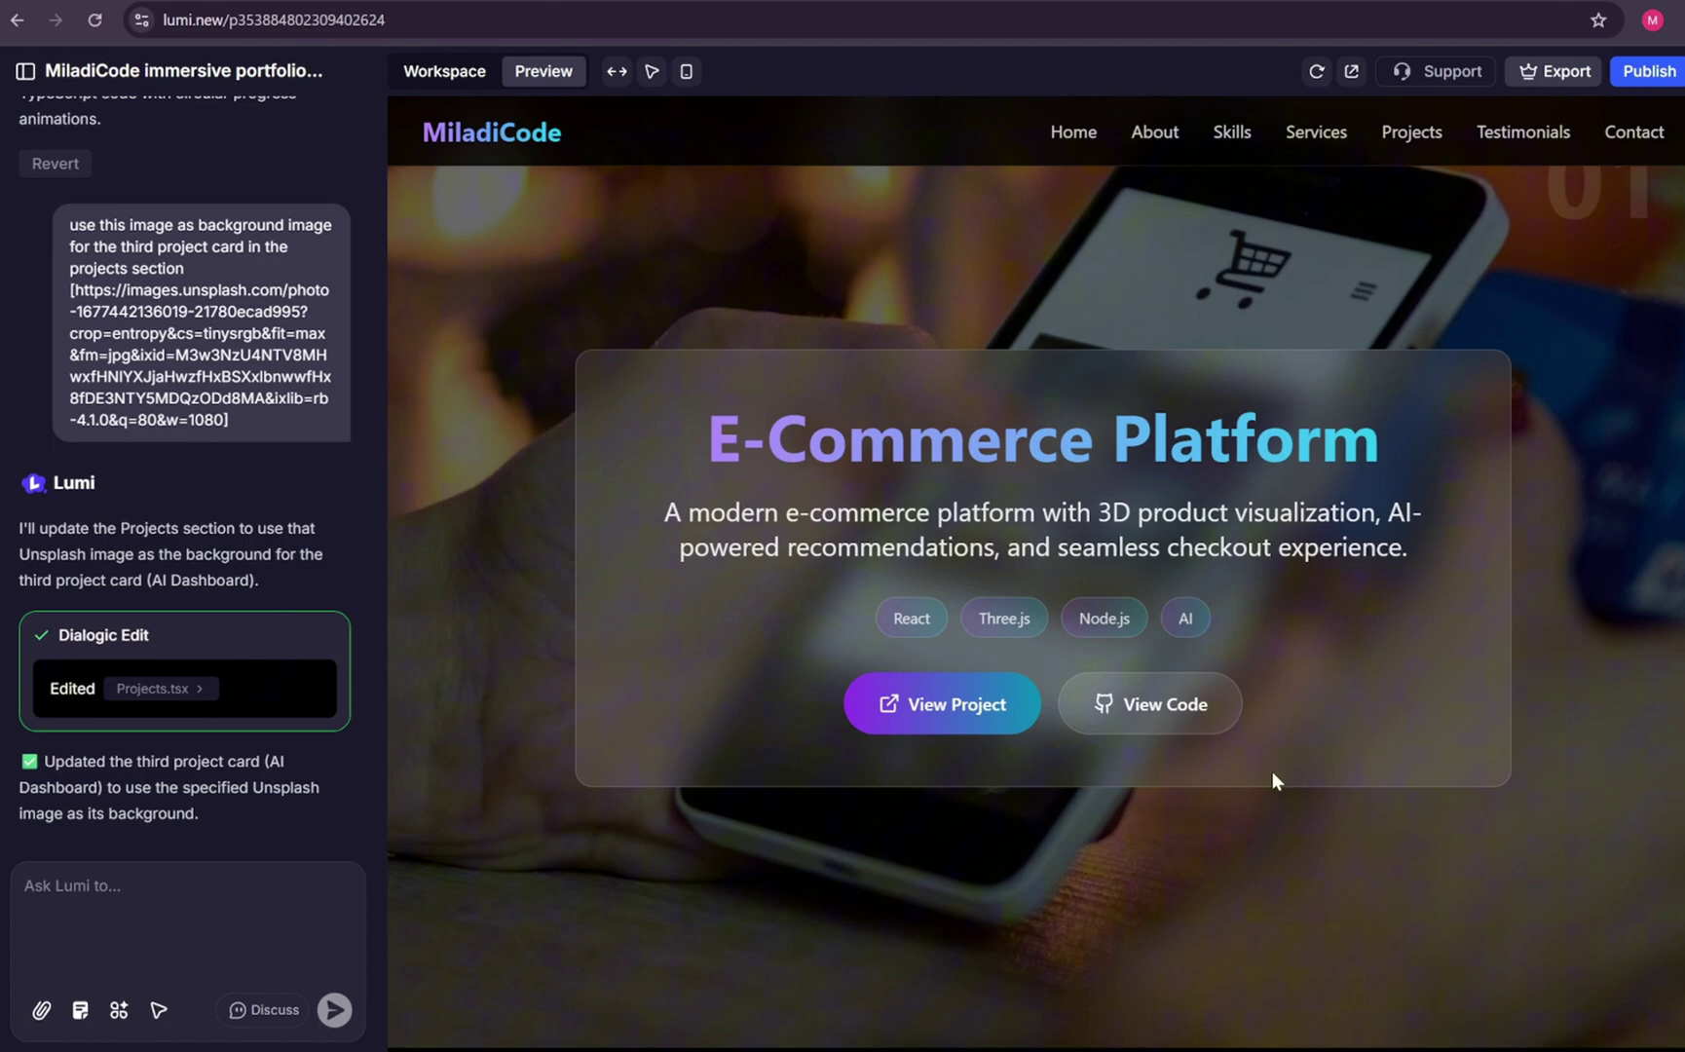
pyautogui.scroll(-10, 1271, 773)
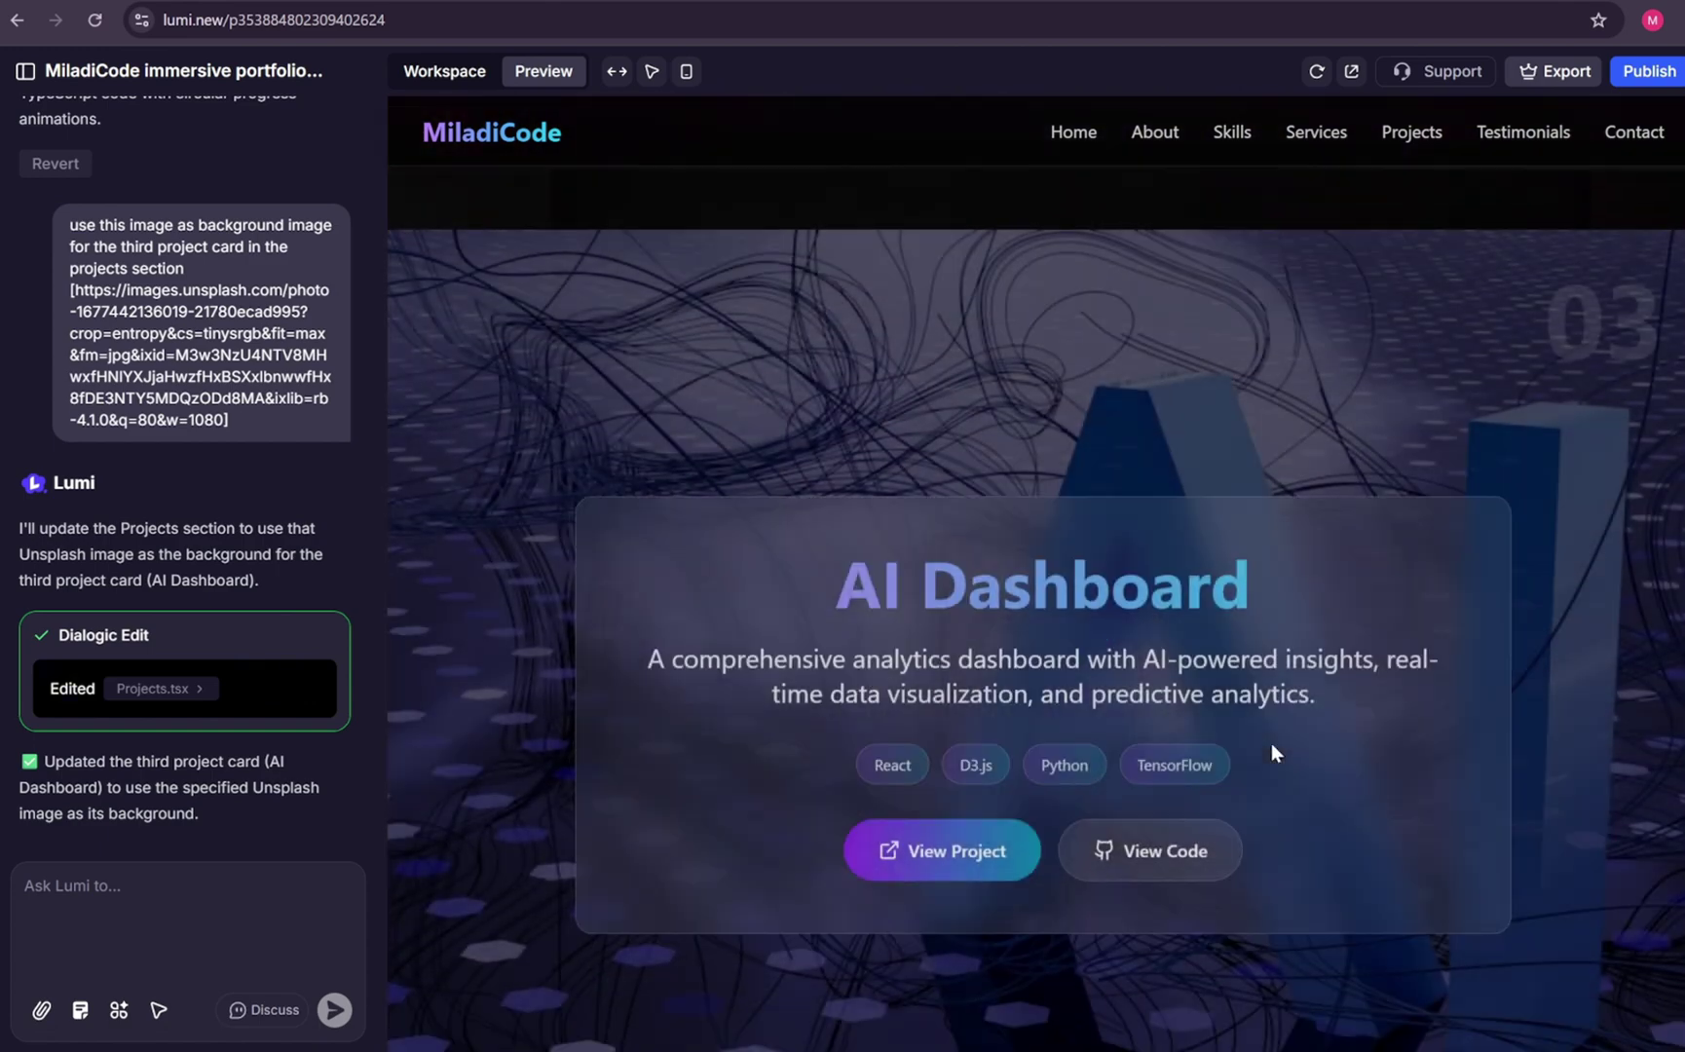
pyautogui.scroll(-1, 1272, 754)
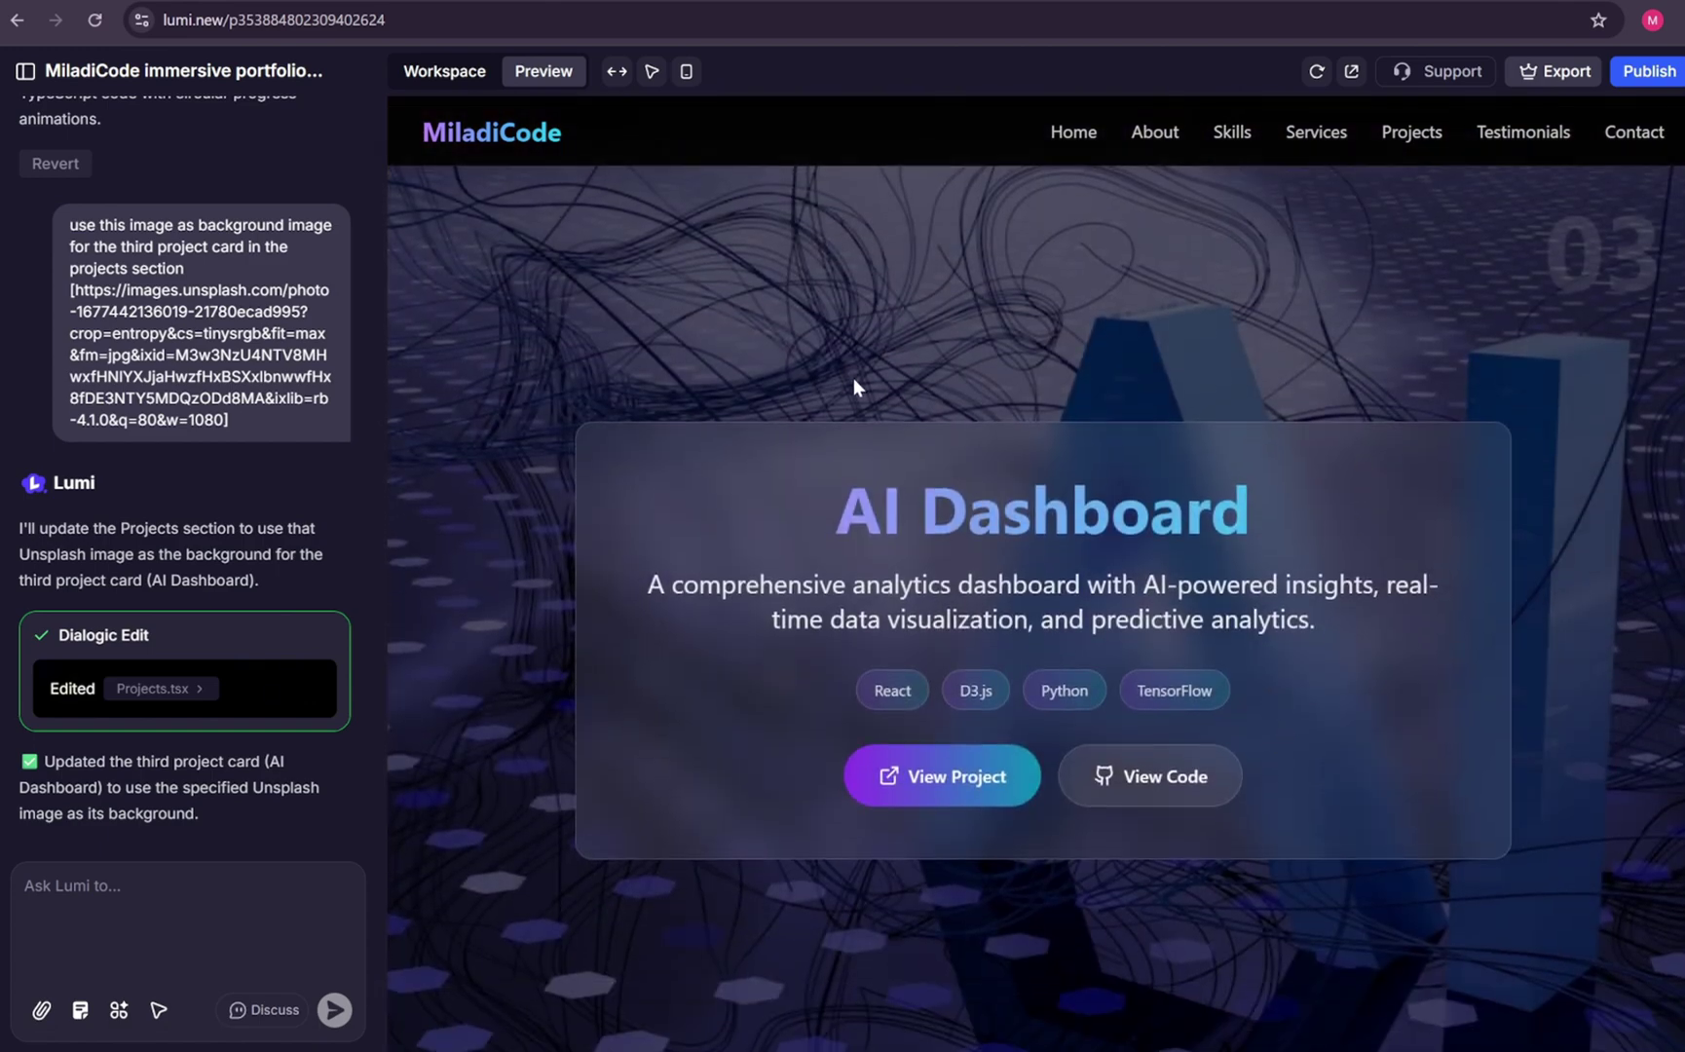
pyautogui.scroll(4, 853, 378)
pyautogui.scroll(-9, 853, 378)
pyautogui.scroll(-8, 1006, 565)
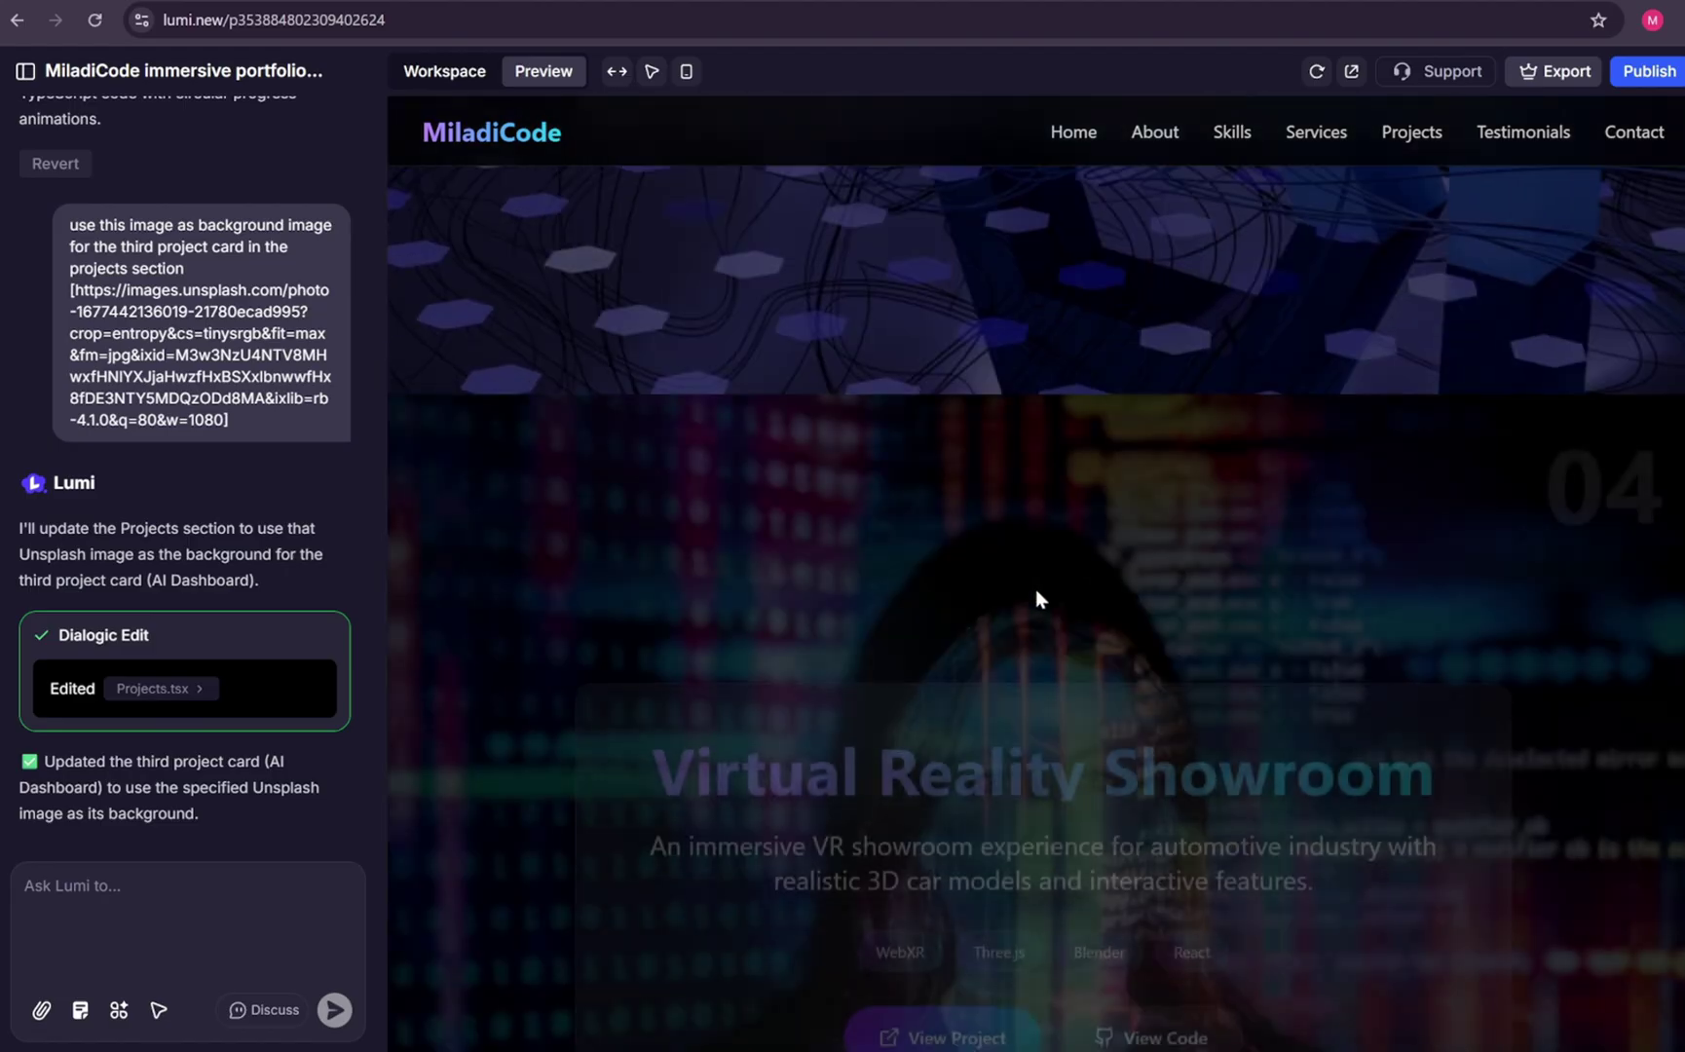
pyautogui.scroll(-12, 1073, 562)
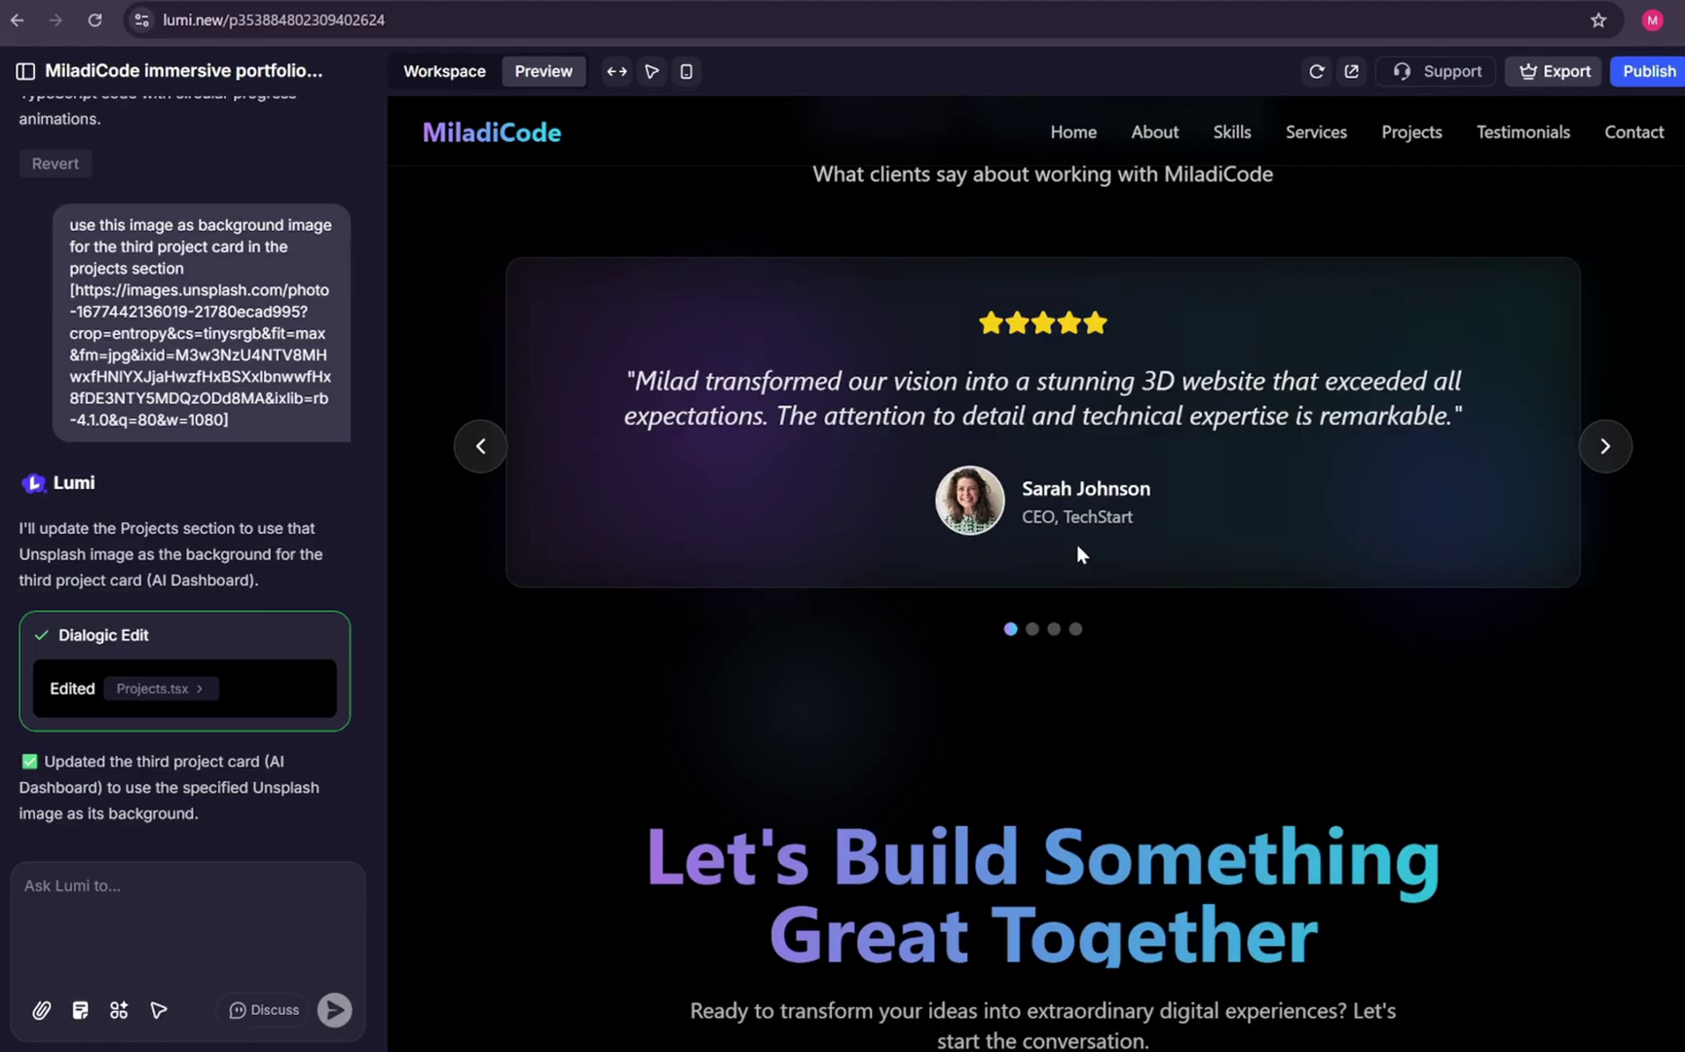
pyautogui.scroll(-10, 1078, 553)
pyautogui.scroll(-3, 1077, 545)
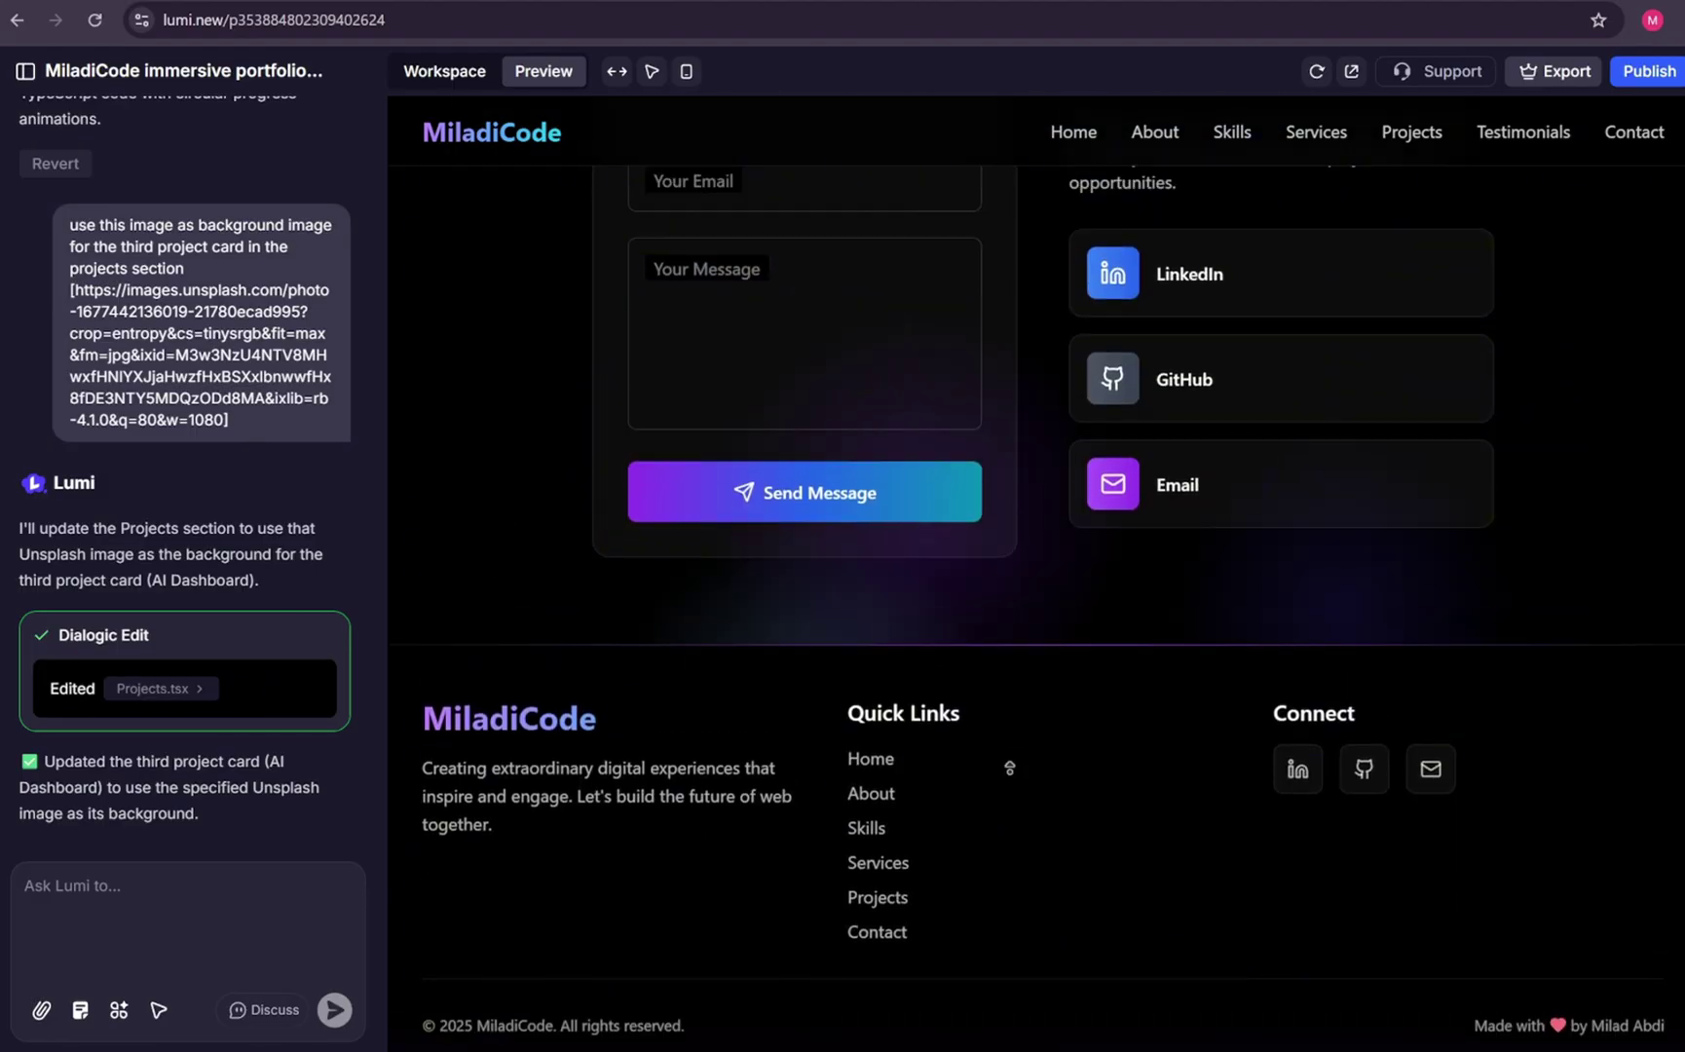
pyautogui.scroll(20, 1170, 682)
pyautogui.scroll(20, 1171, 681)
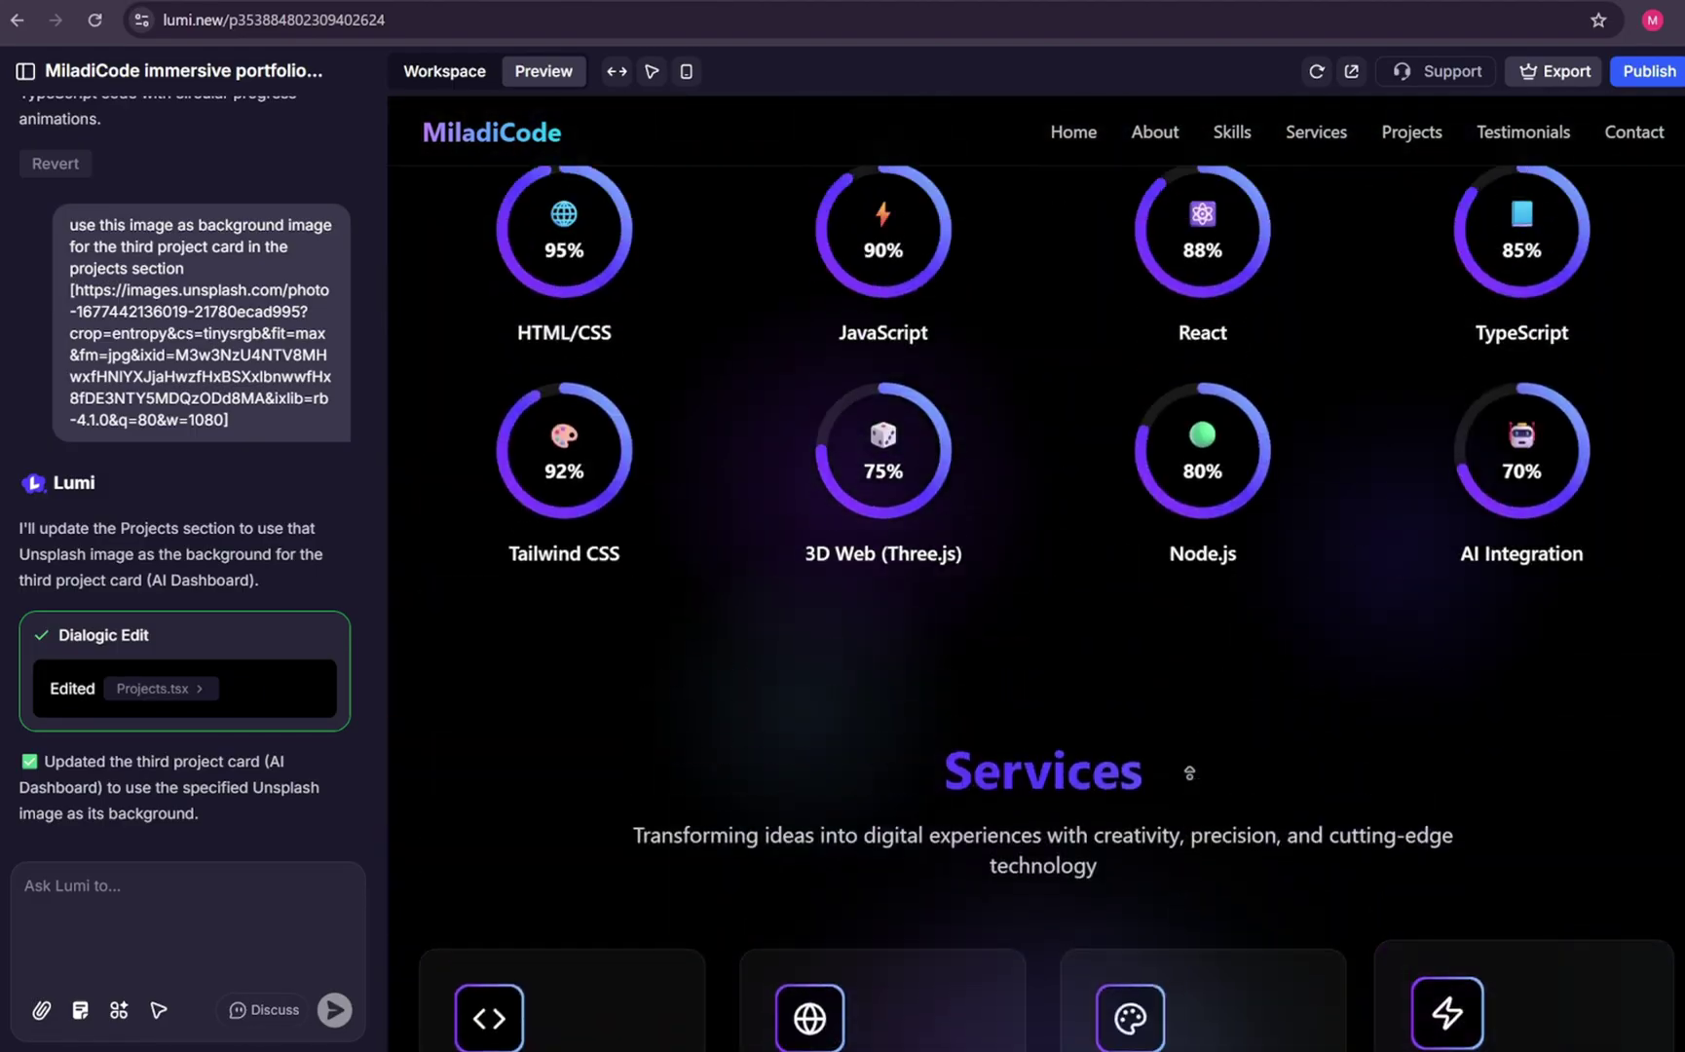
pyautogui.scroll(2, 1003, 647)
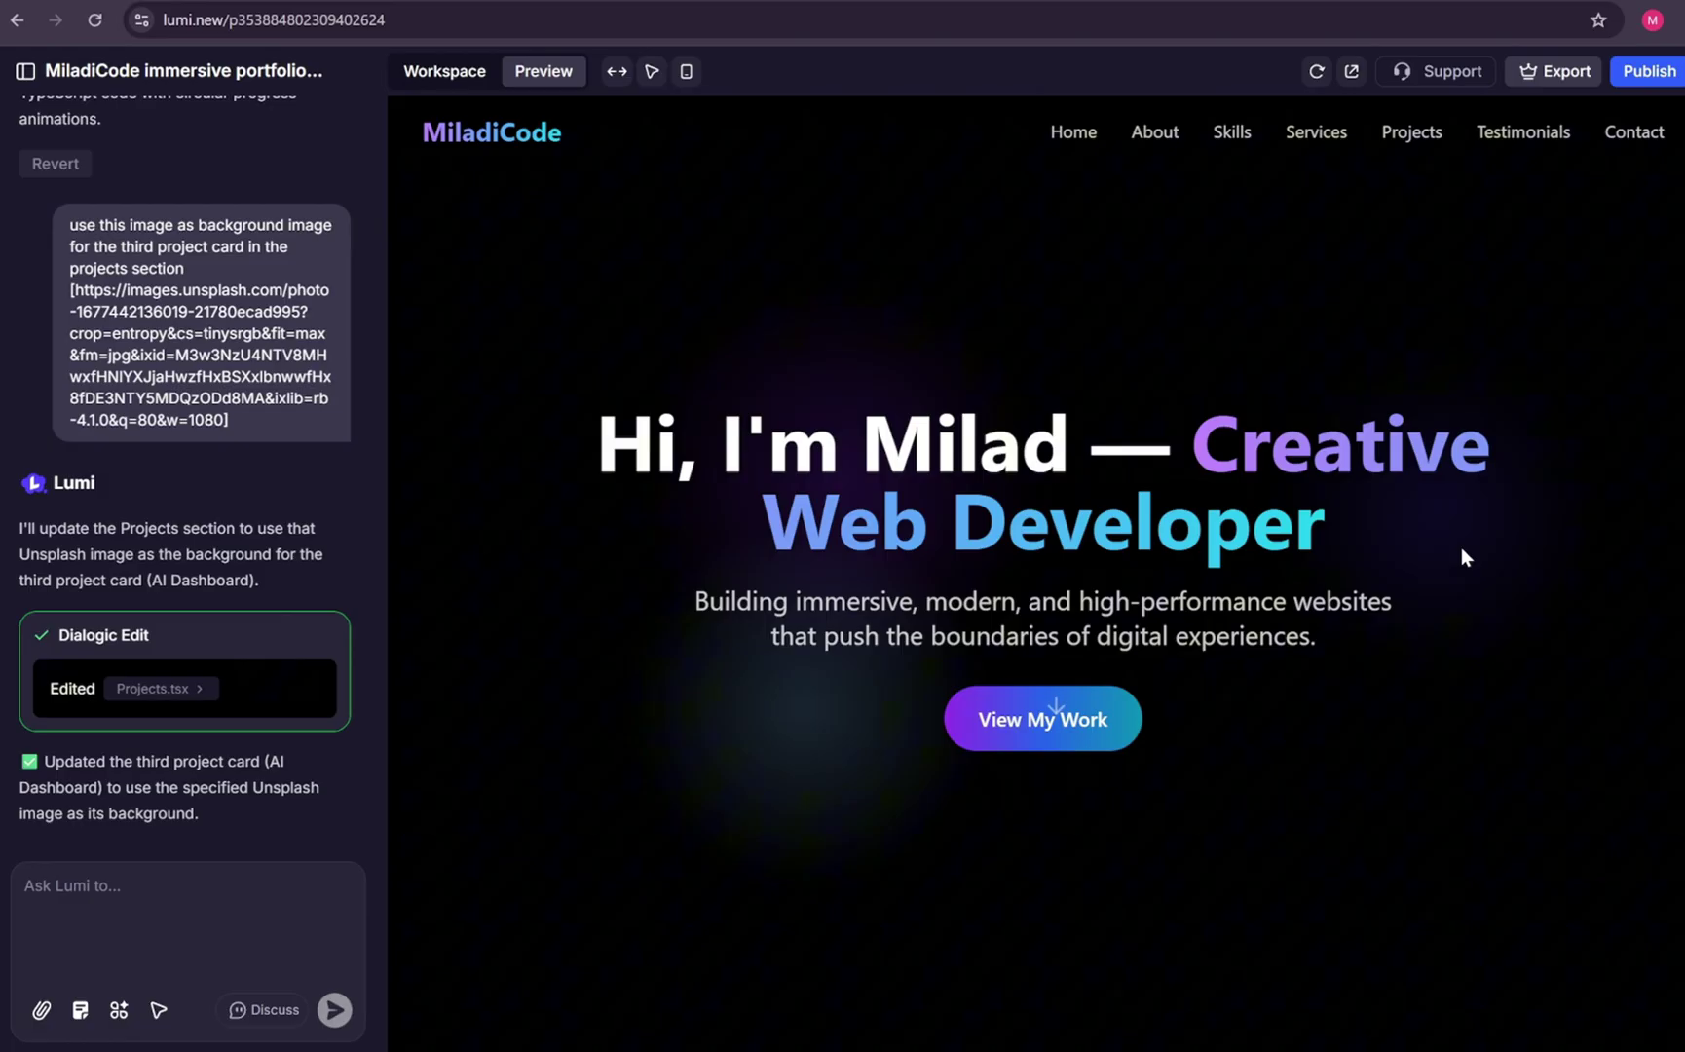
# Draft an unsent request splitting the Hero into text-left and Spline 3D model-right columns, ending 'using this embed code:'.
pyautogui.click(259, 912)
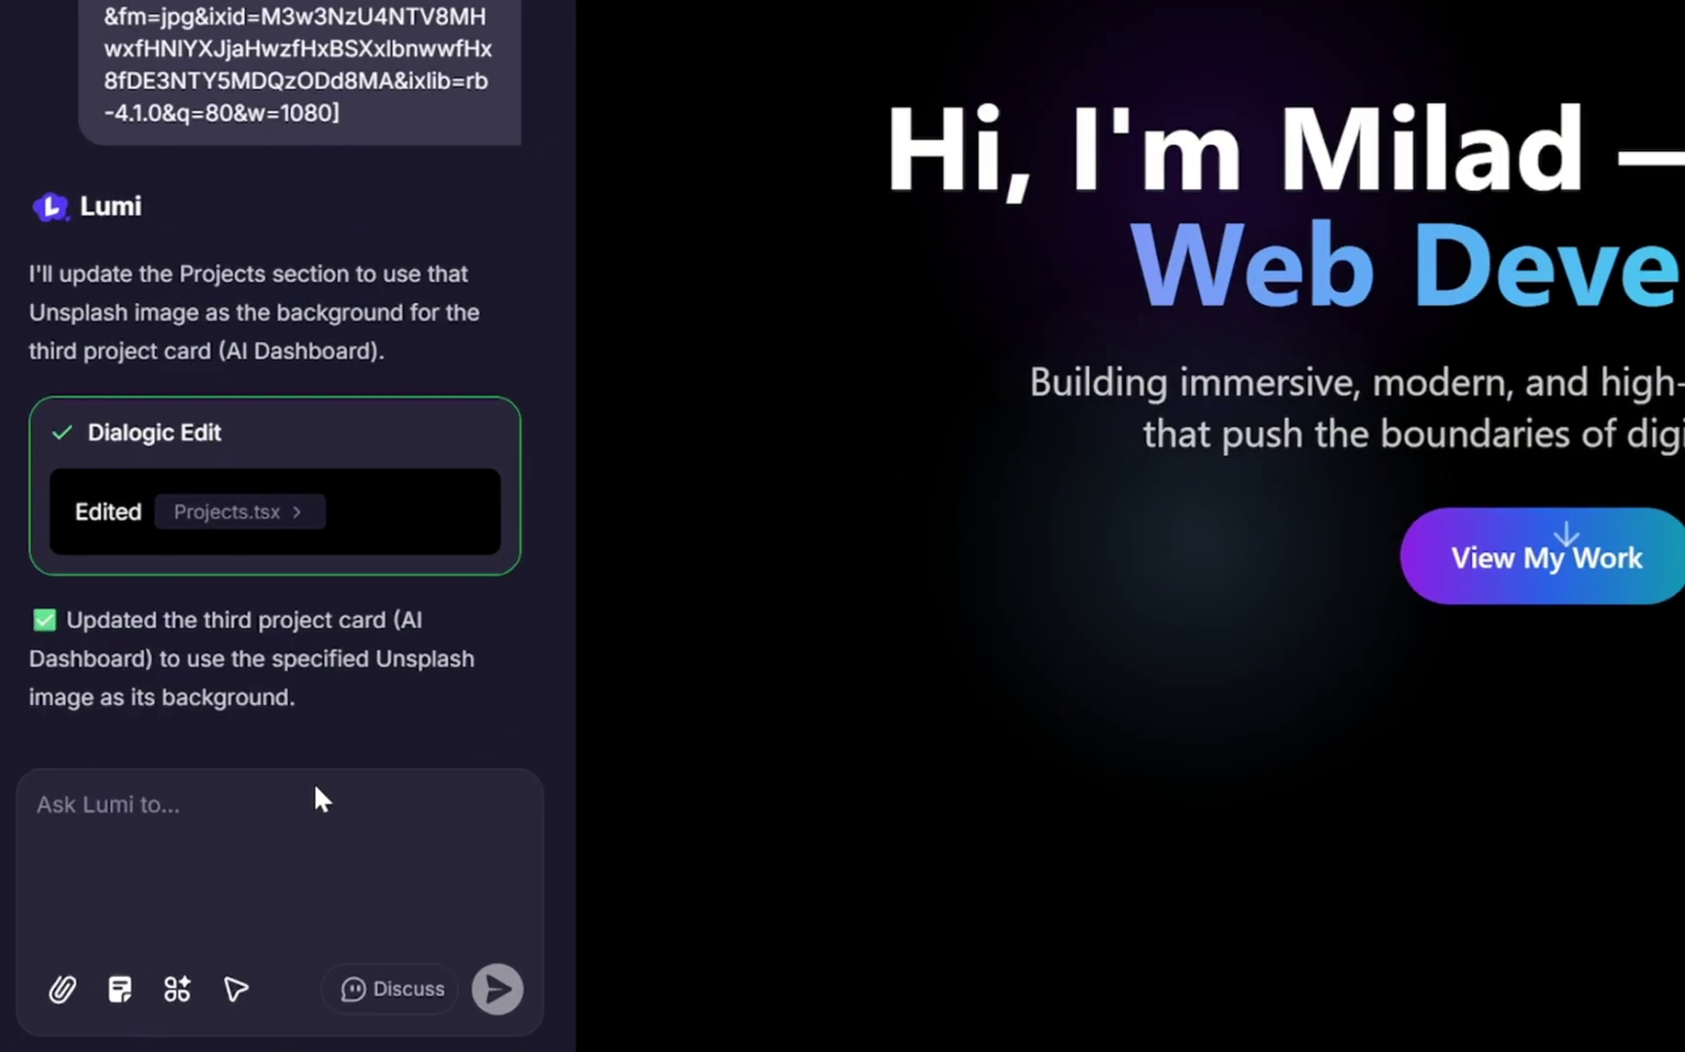
pyautogui.write('Split the Hero section into t')
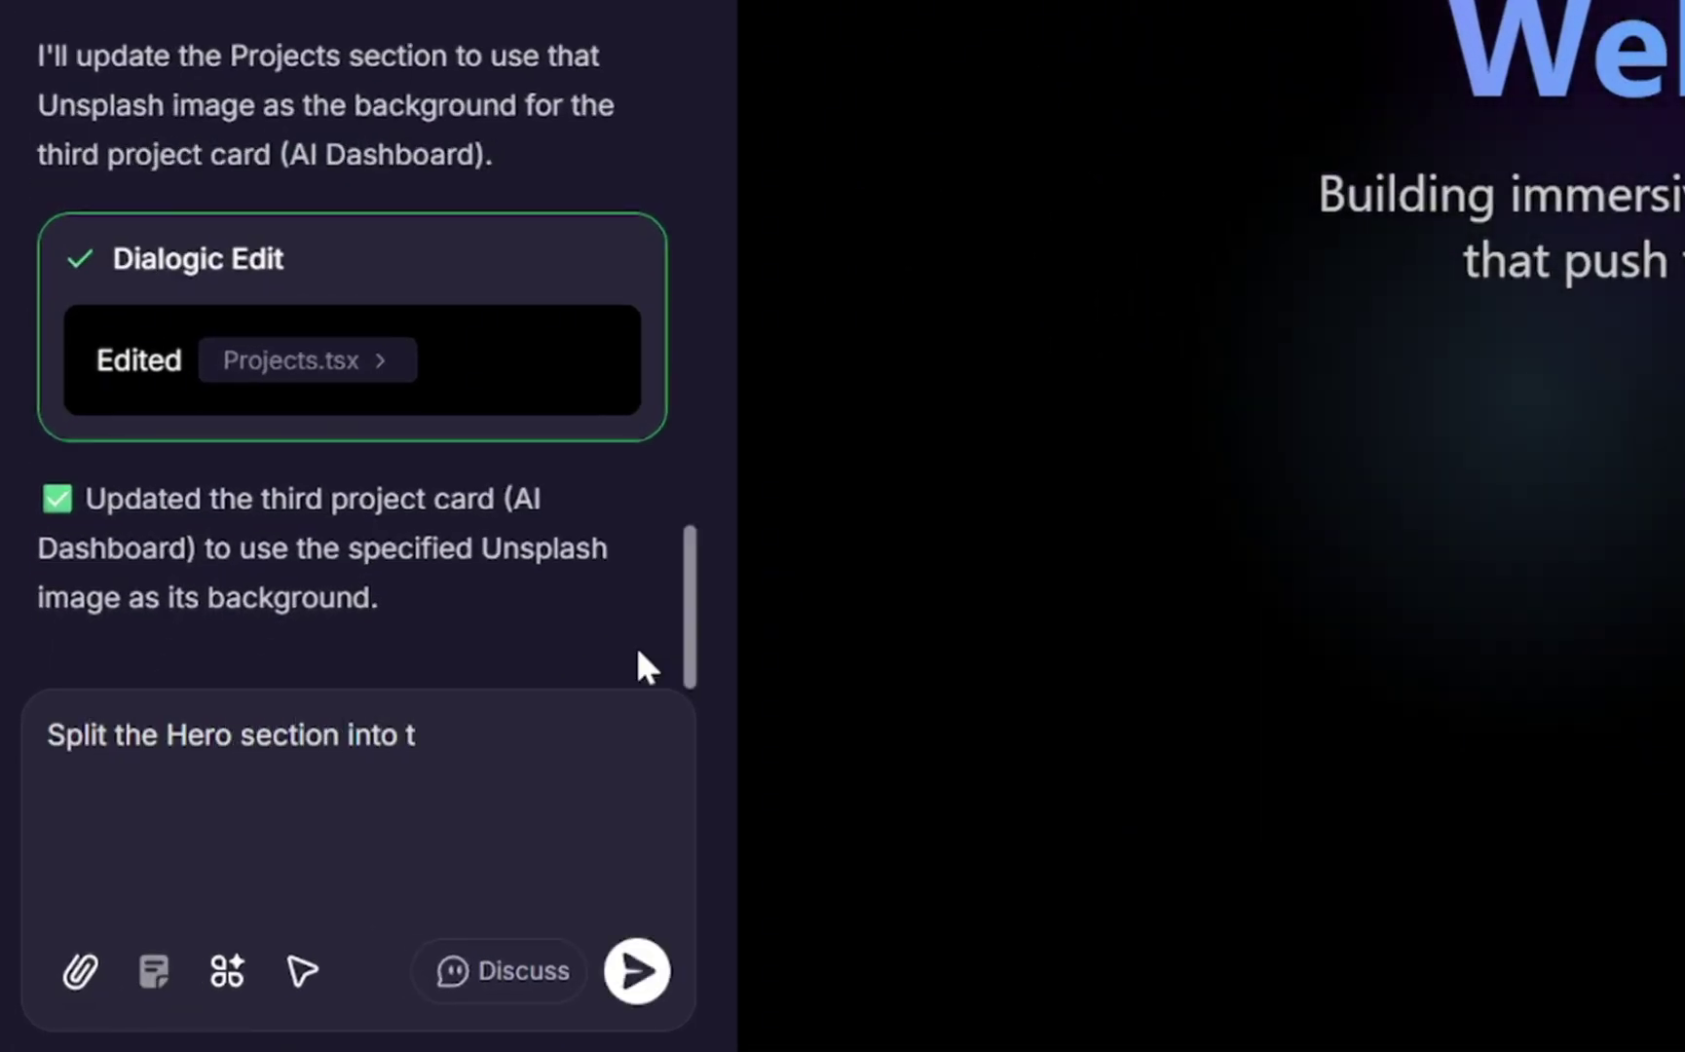
pyautogui.write('wo columns: left with existing')
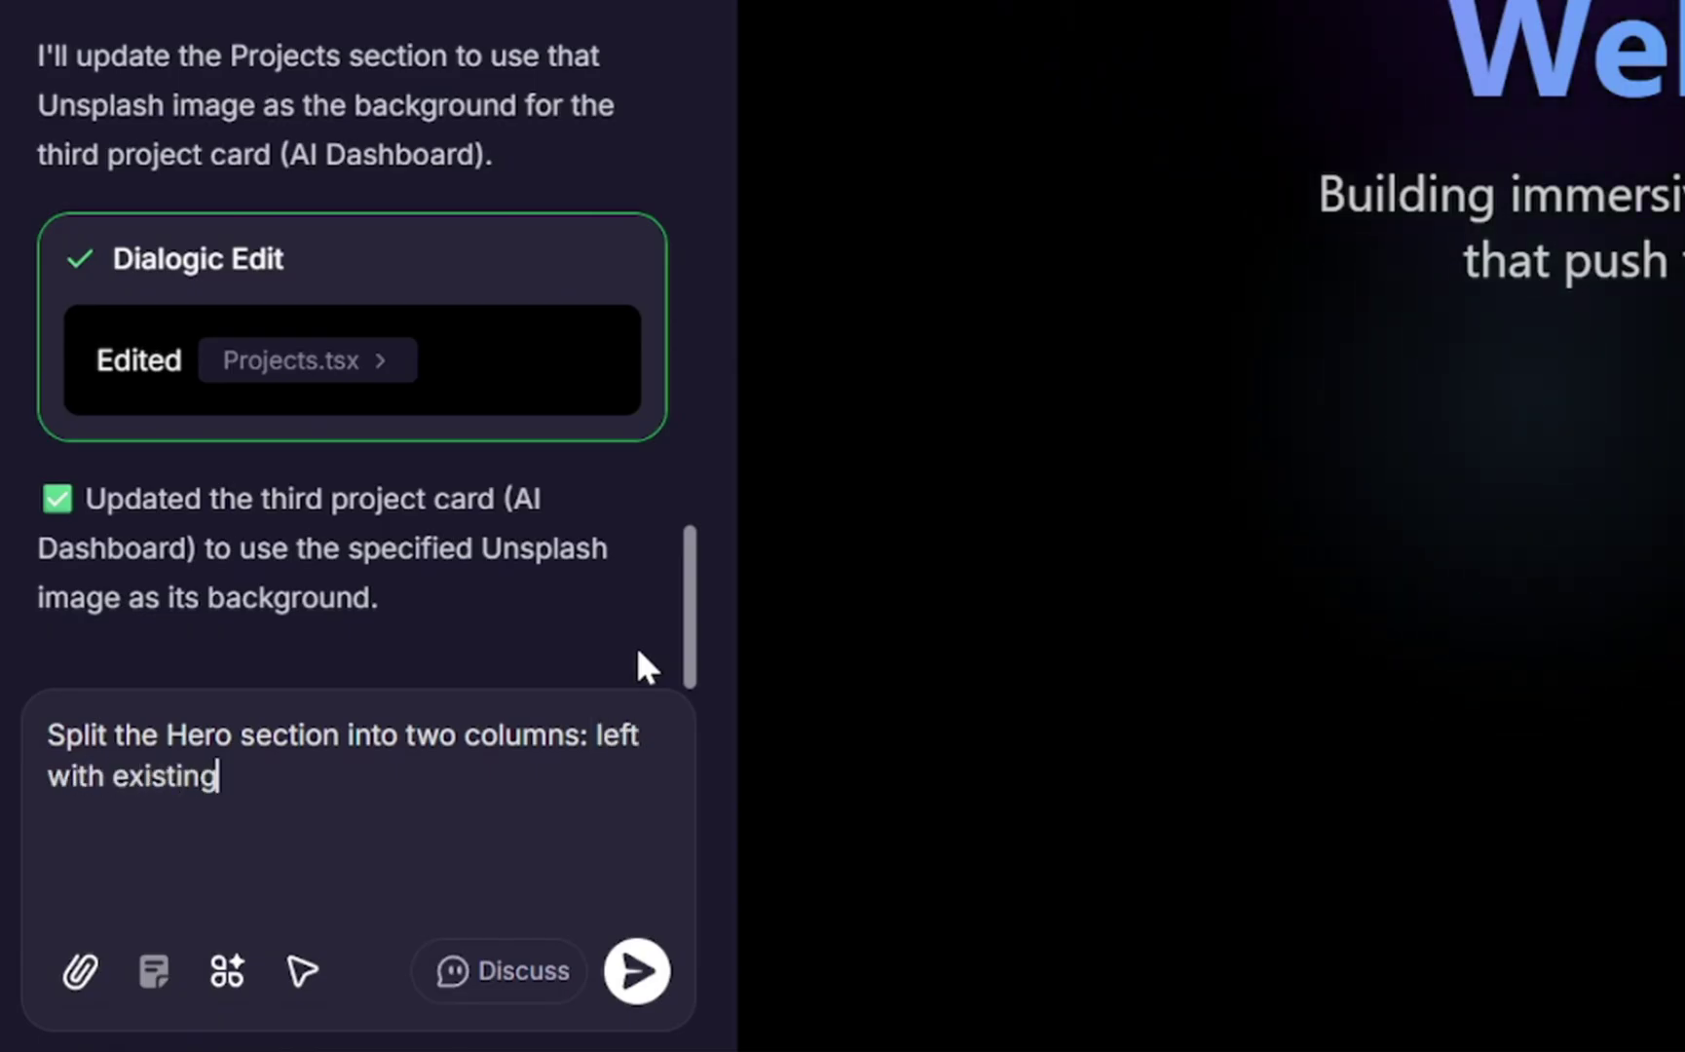
pyautogui.write(' text and button and right with the ')
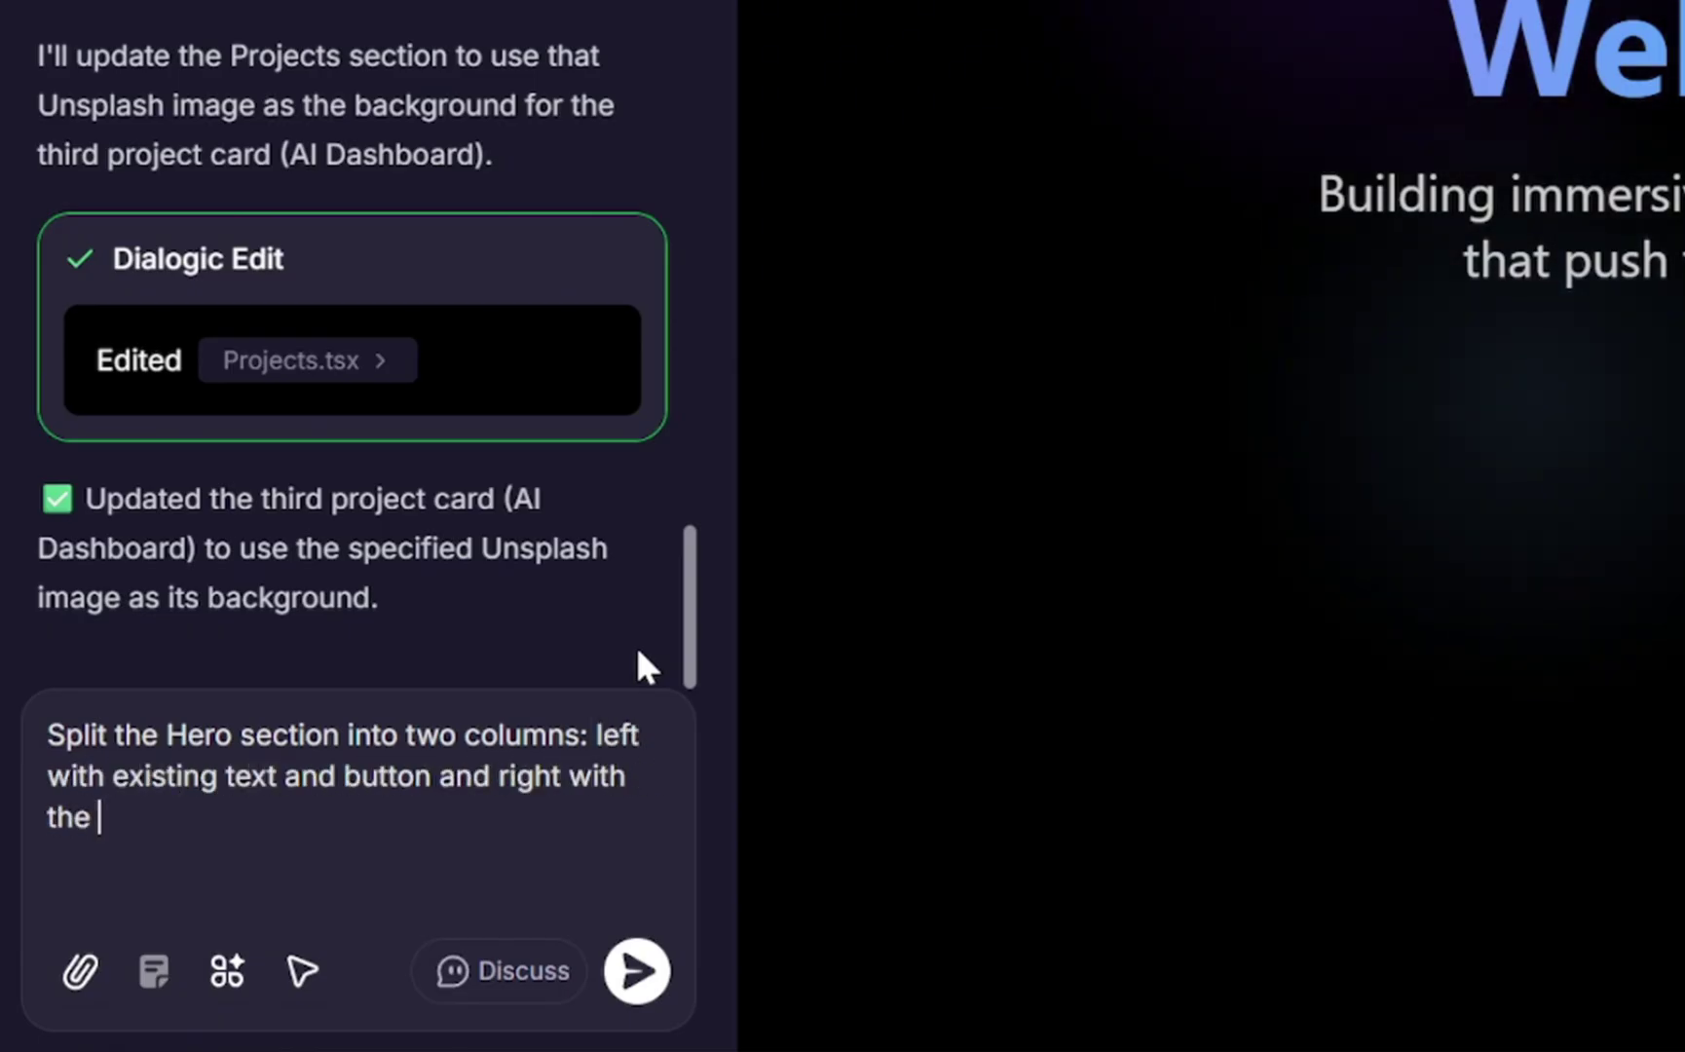
pyautogui.write('spline 3D model using this emb')
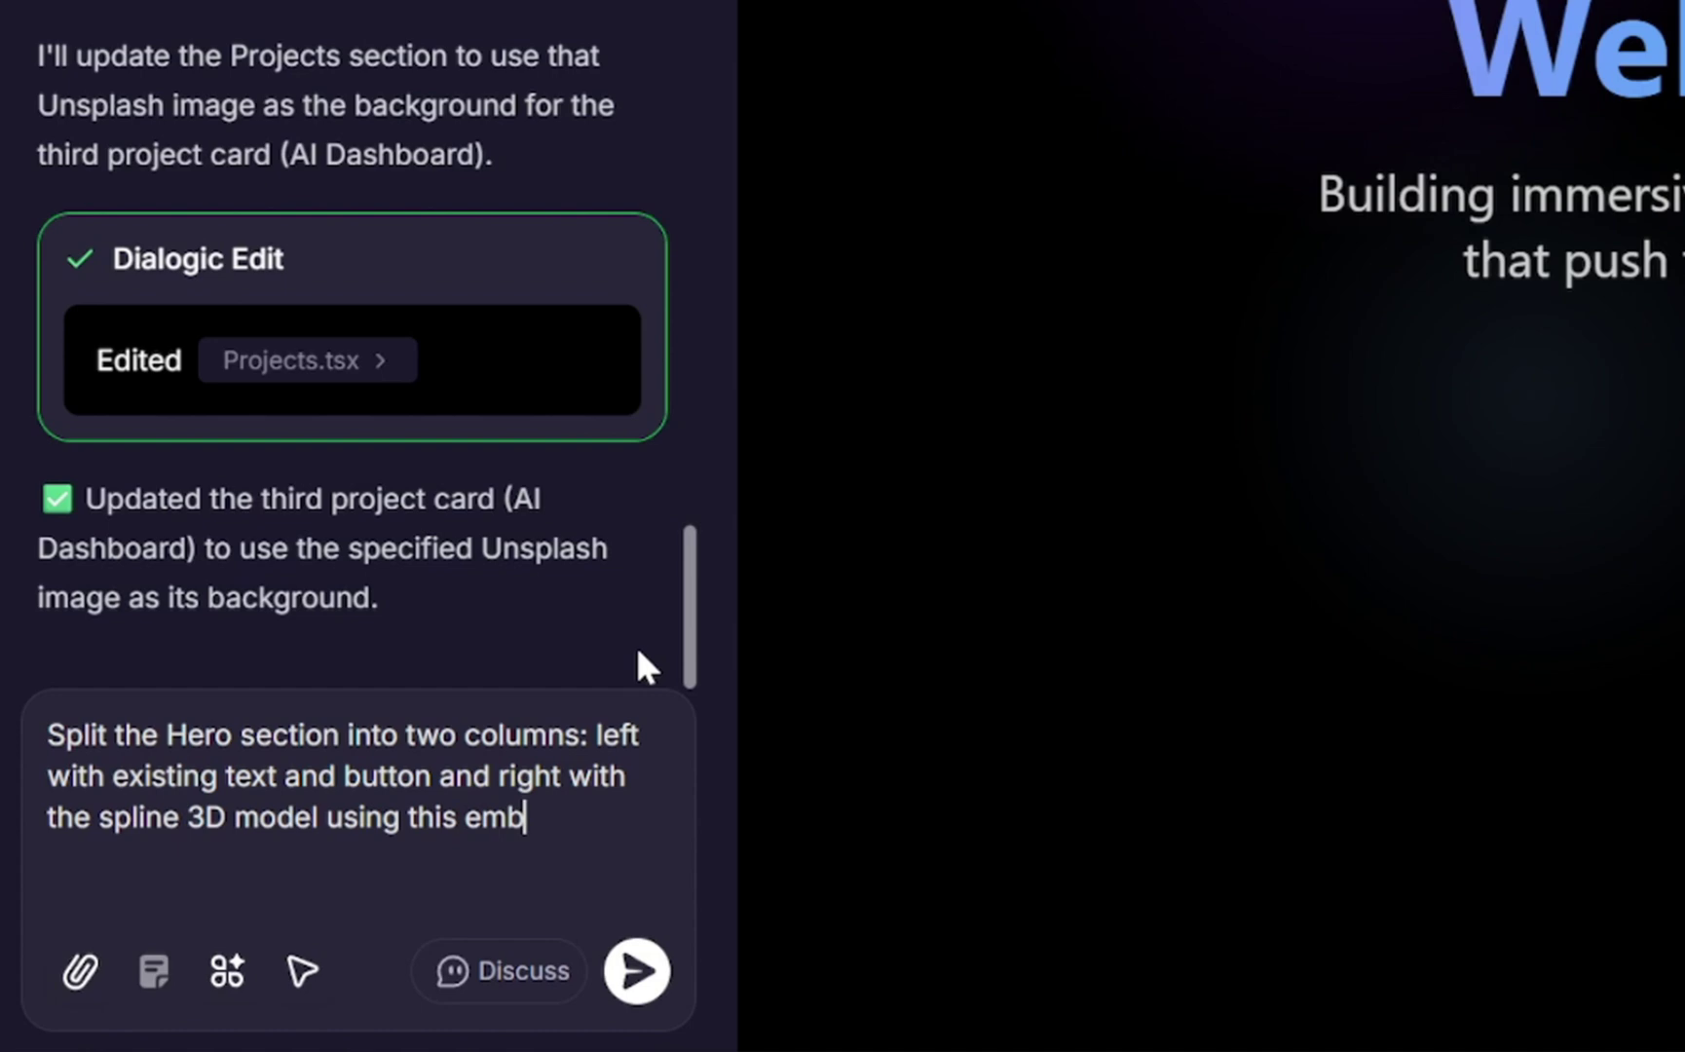
pyautogui.write('ed code:')
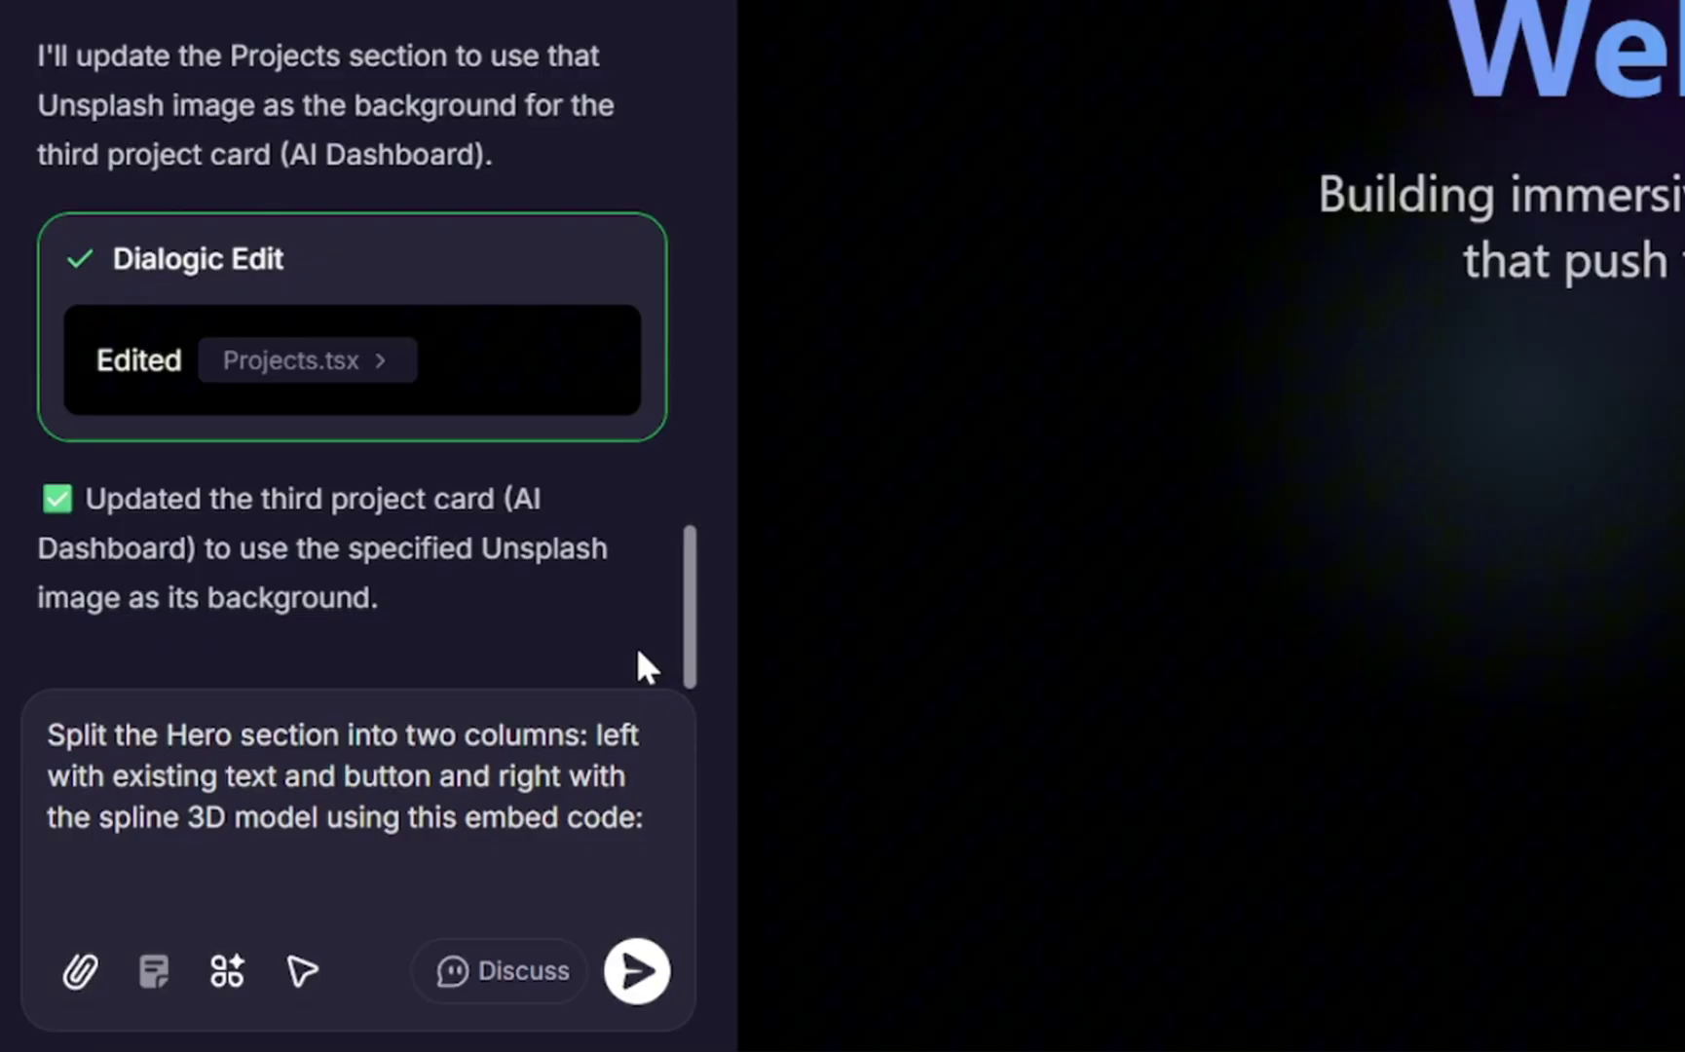
pyautogui.press('BackSpace')
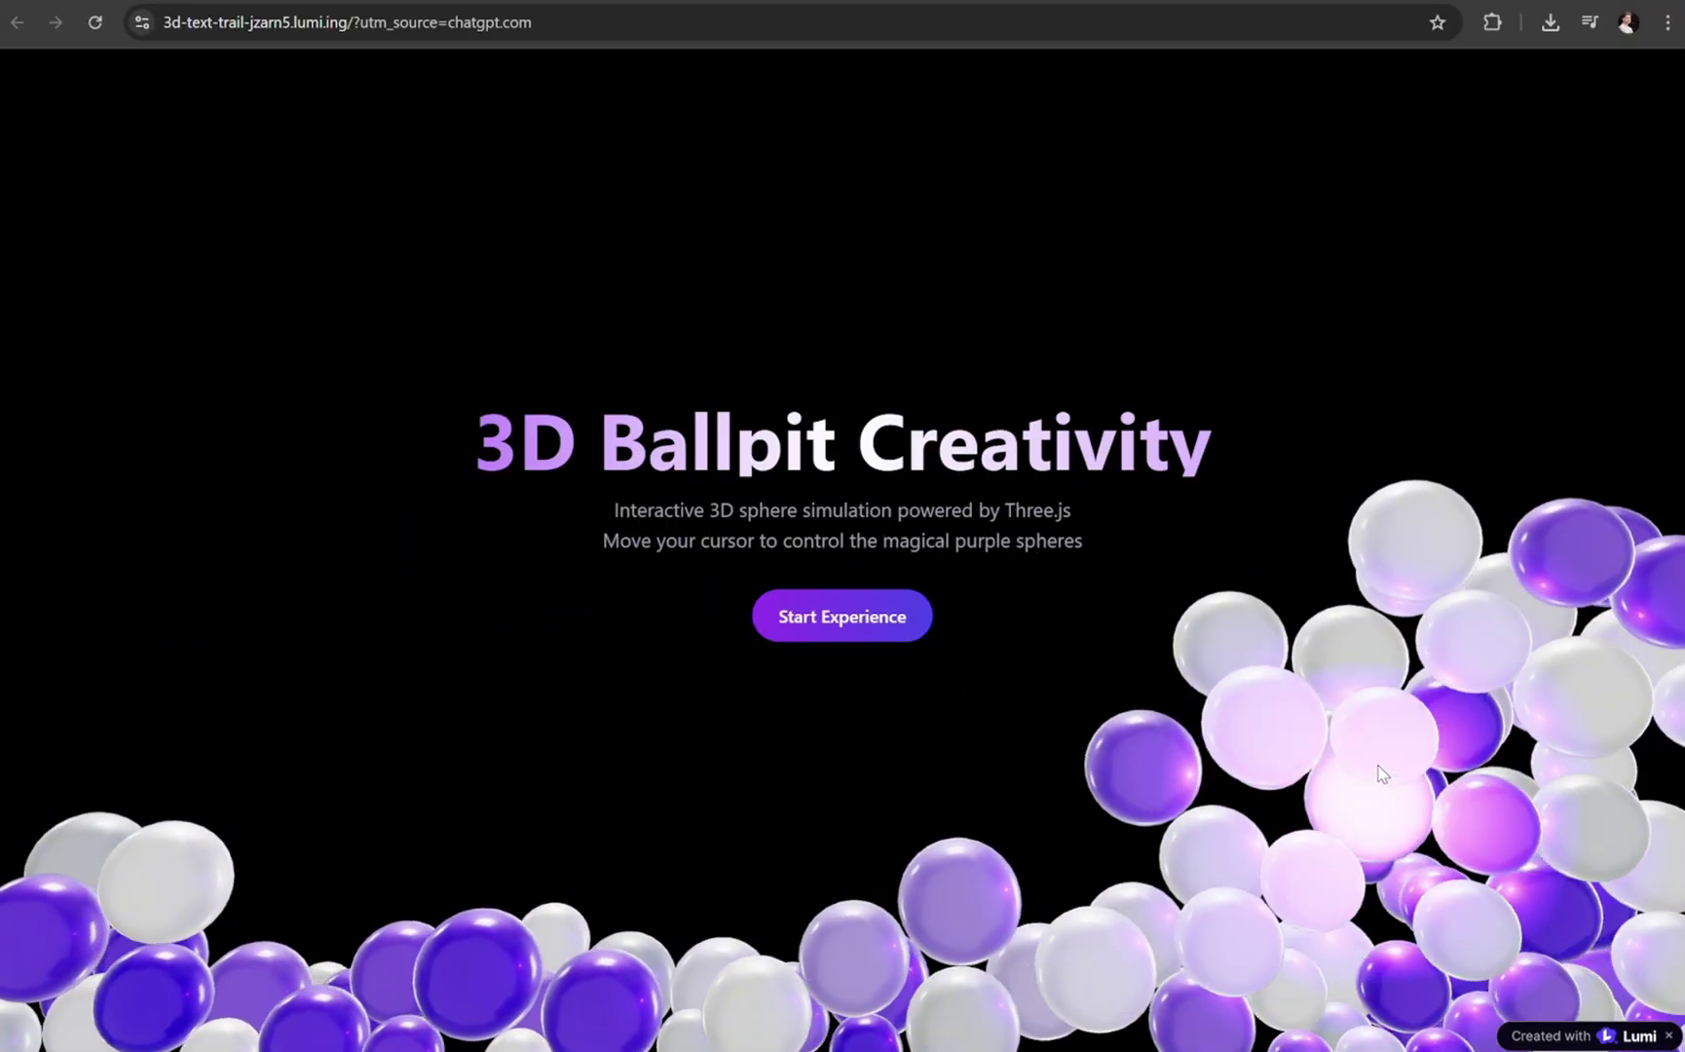
pyautogui.click(857, 613)
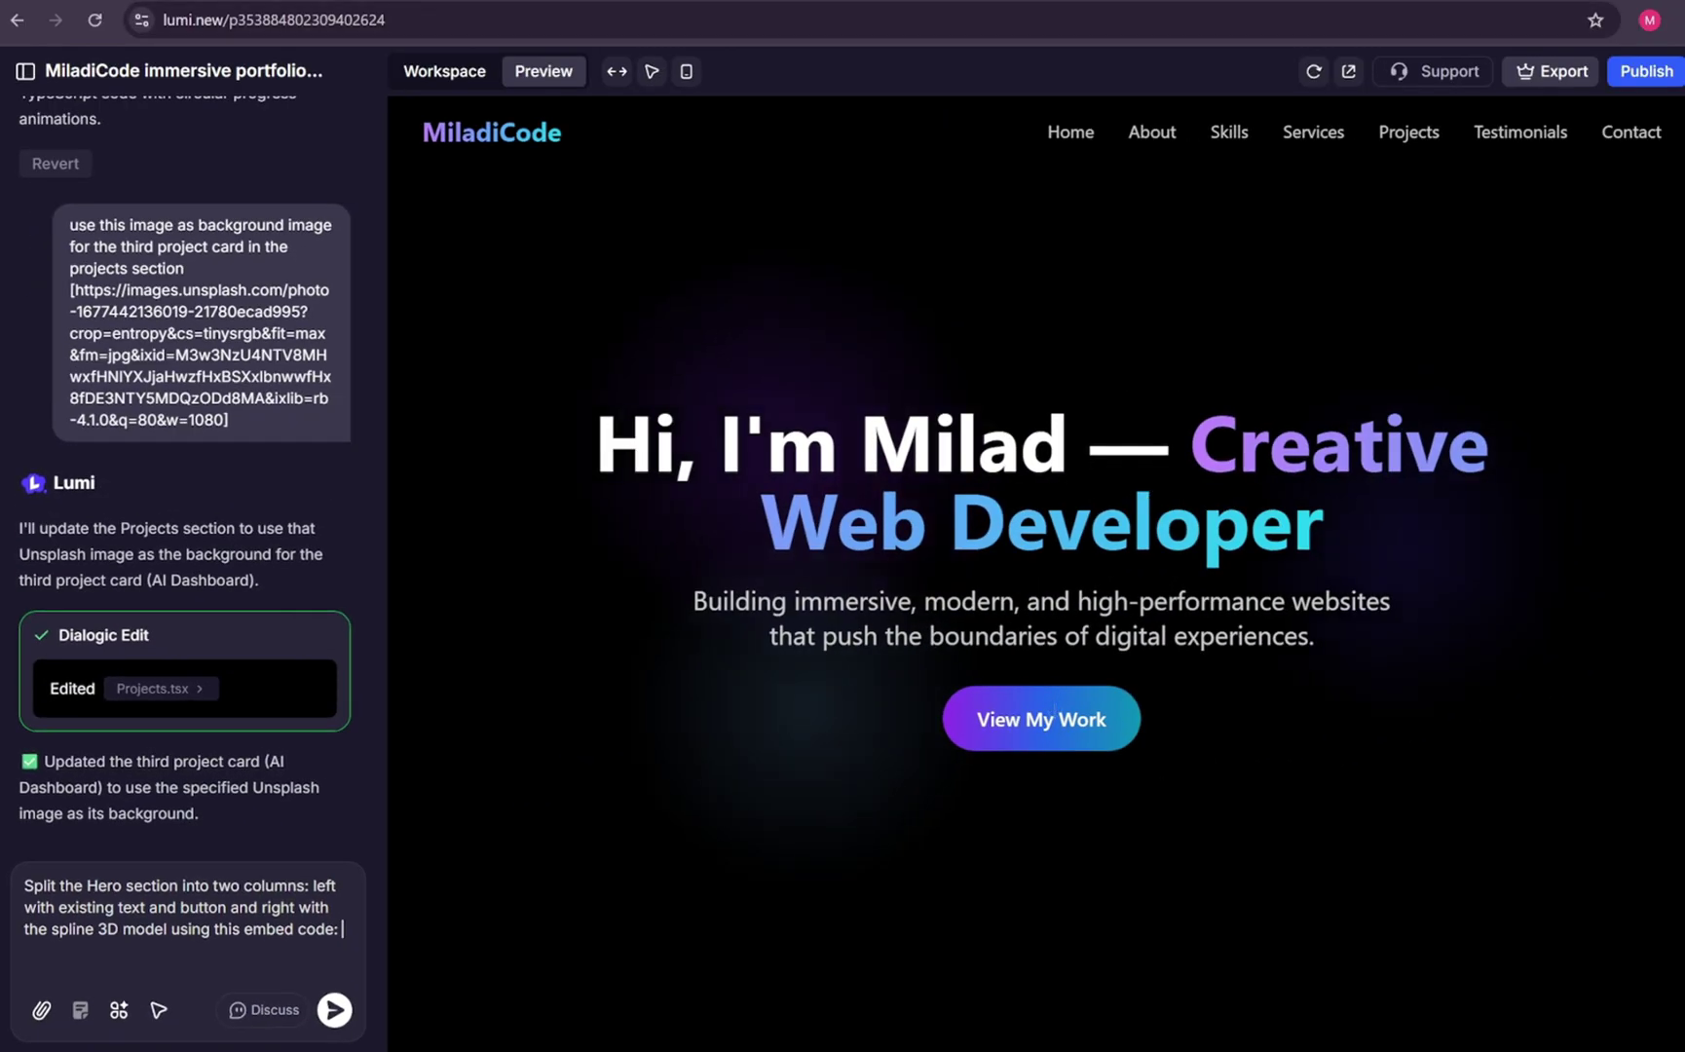
# Search the web for 'spline' in a new tab and enter the app from spline.design via Get Started.
pyautogui.hotkey('ctrl', 't')
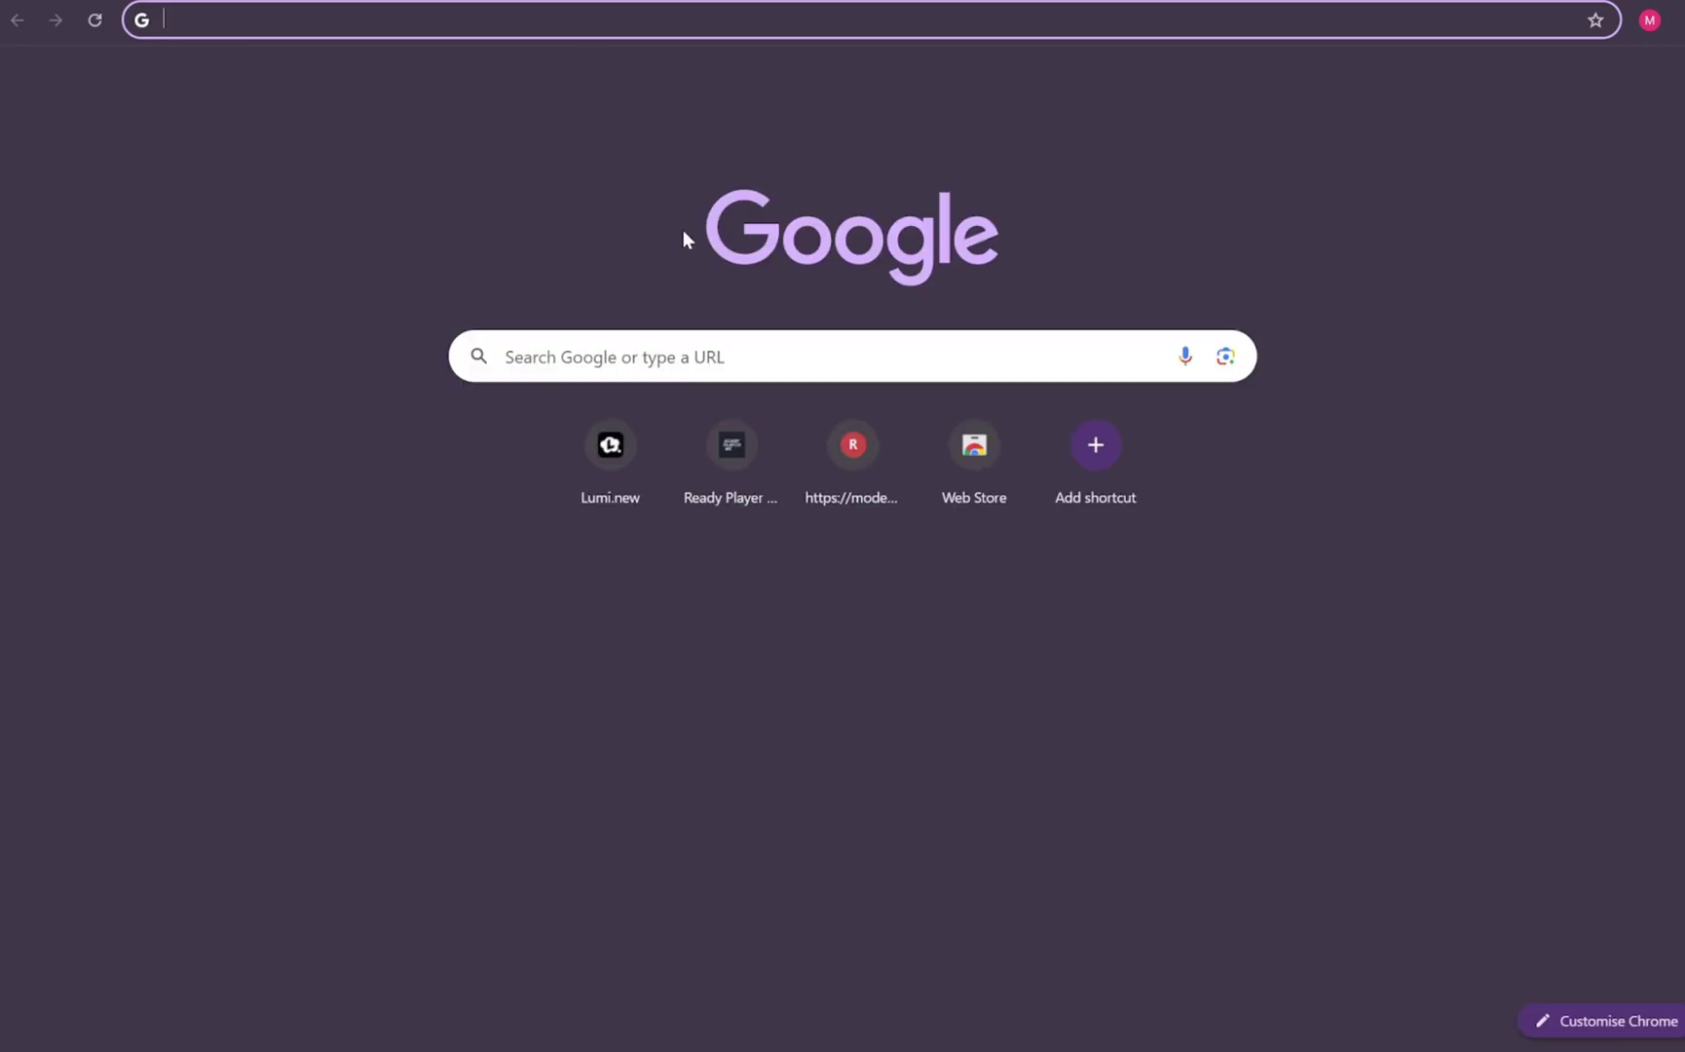
pyautogui.write('spline')
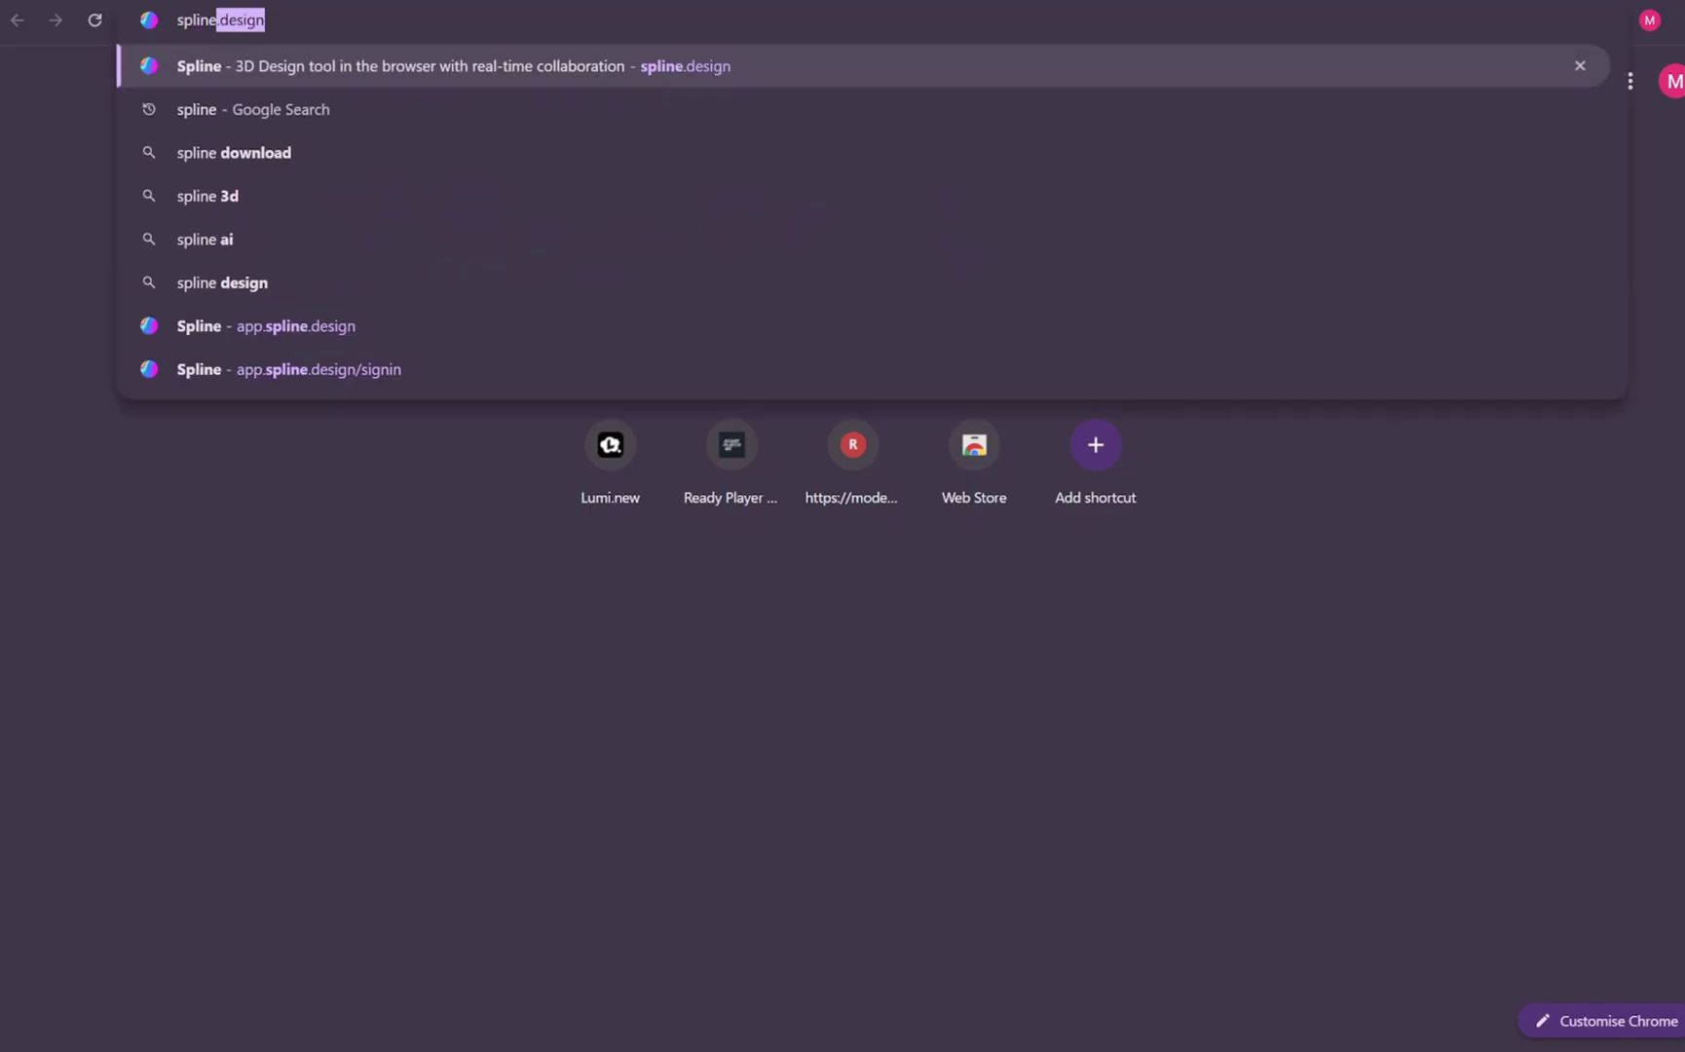
pyautogui.press('Return')
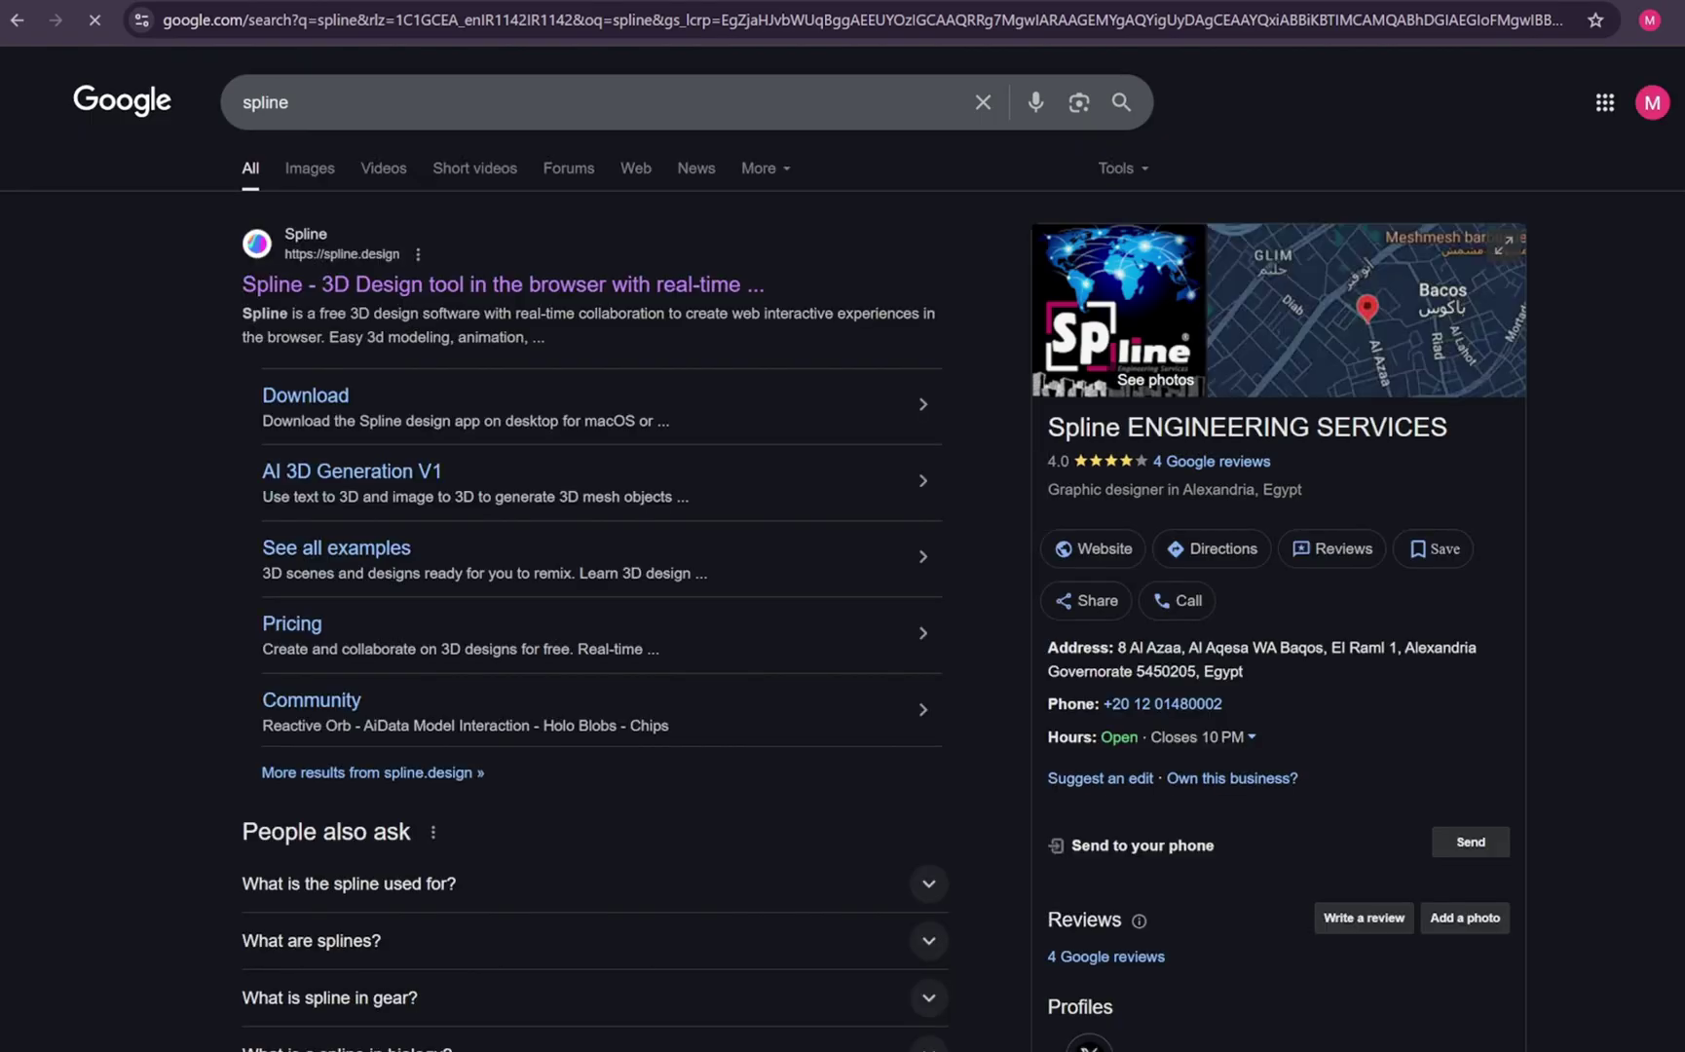
pyautogui.click(419, 288)
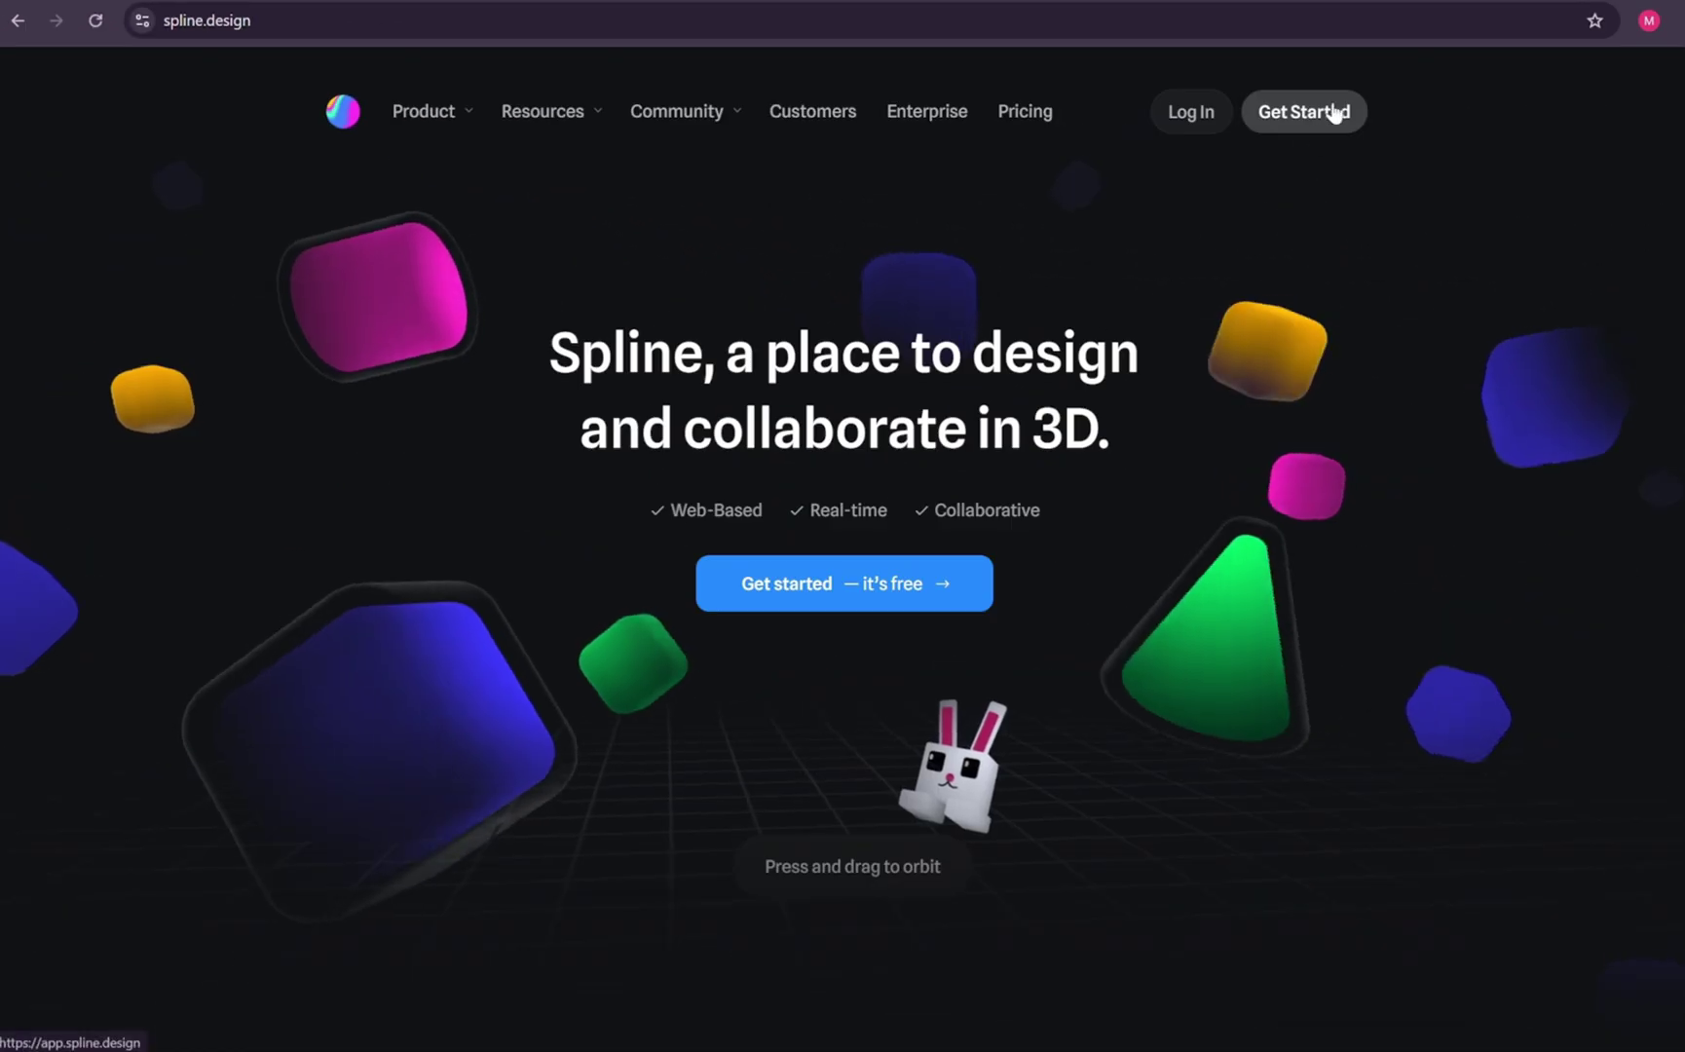
pyautogui.click(1334, 114)
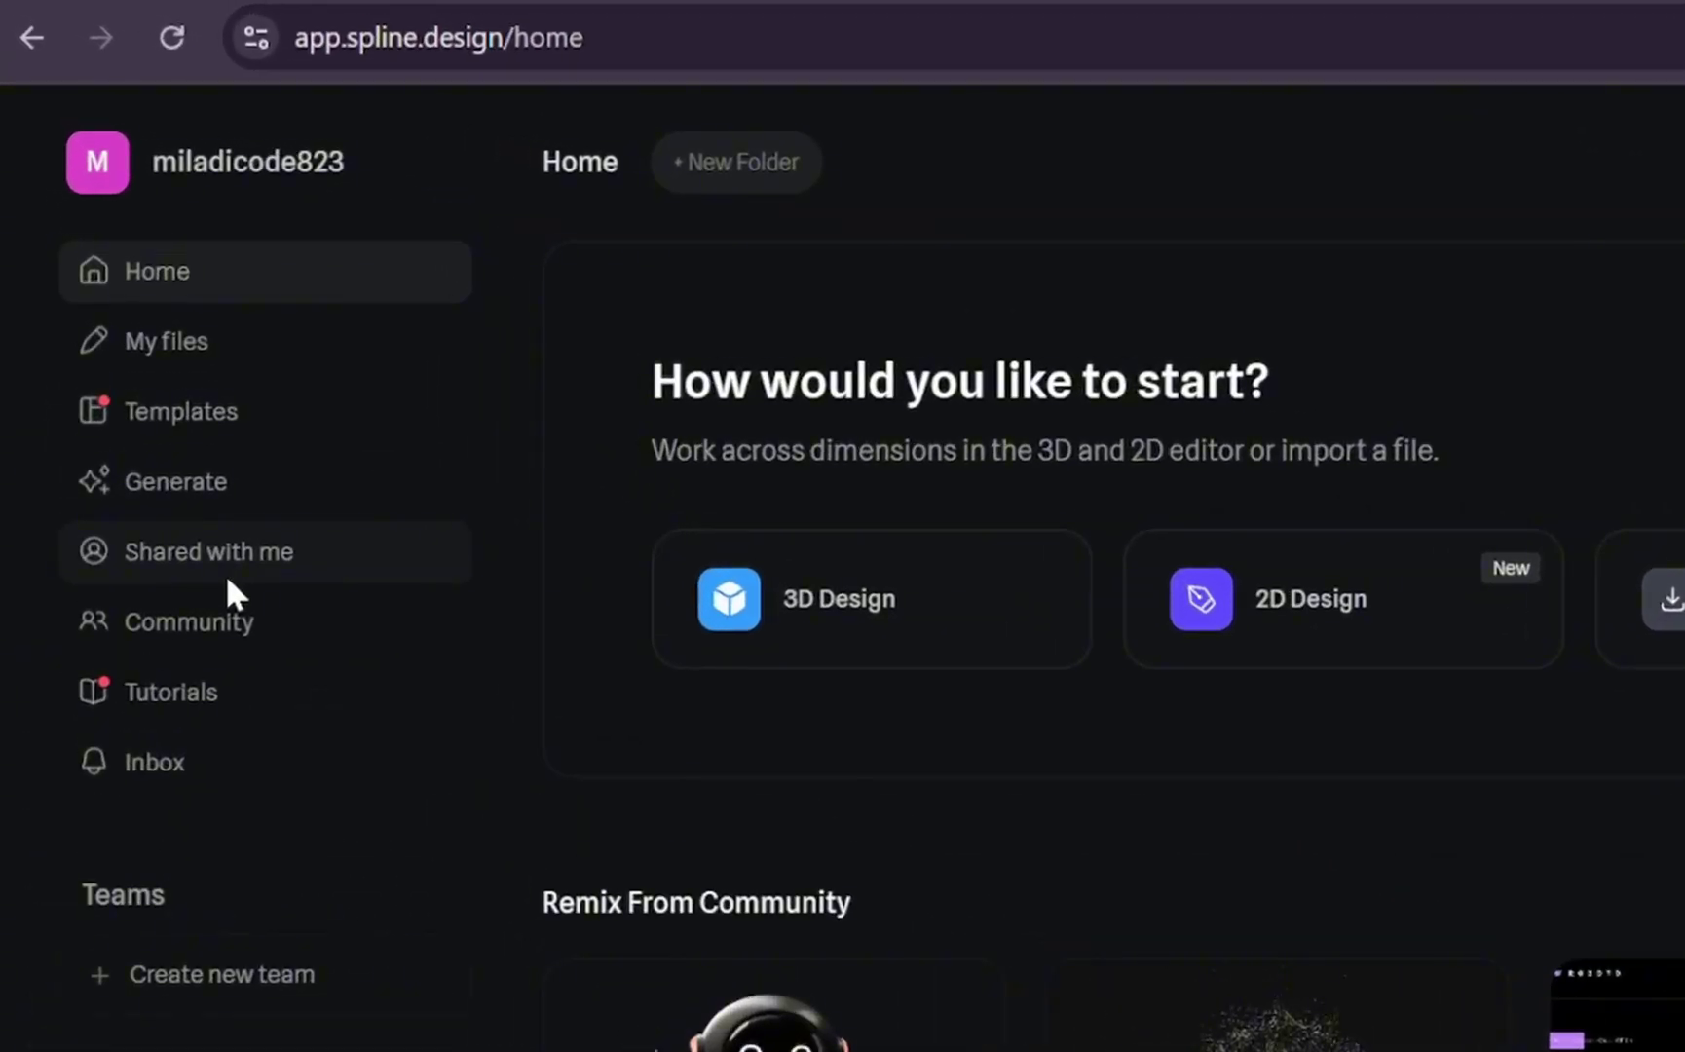
# Open Spline's Community gallery and browse the shared designs.
pyautogui.click(237, 645)
pyautogui.scroll(-5, 1272, 696)
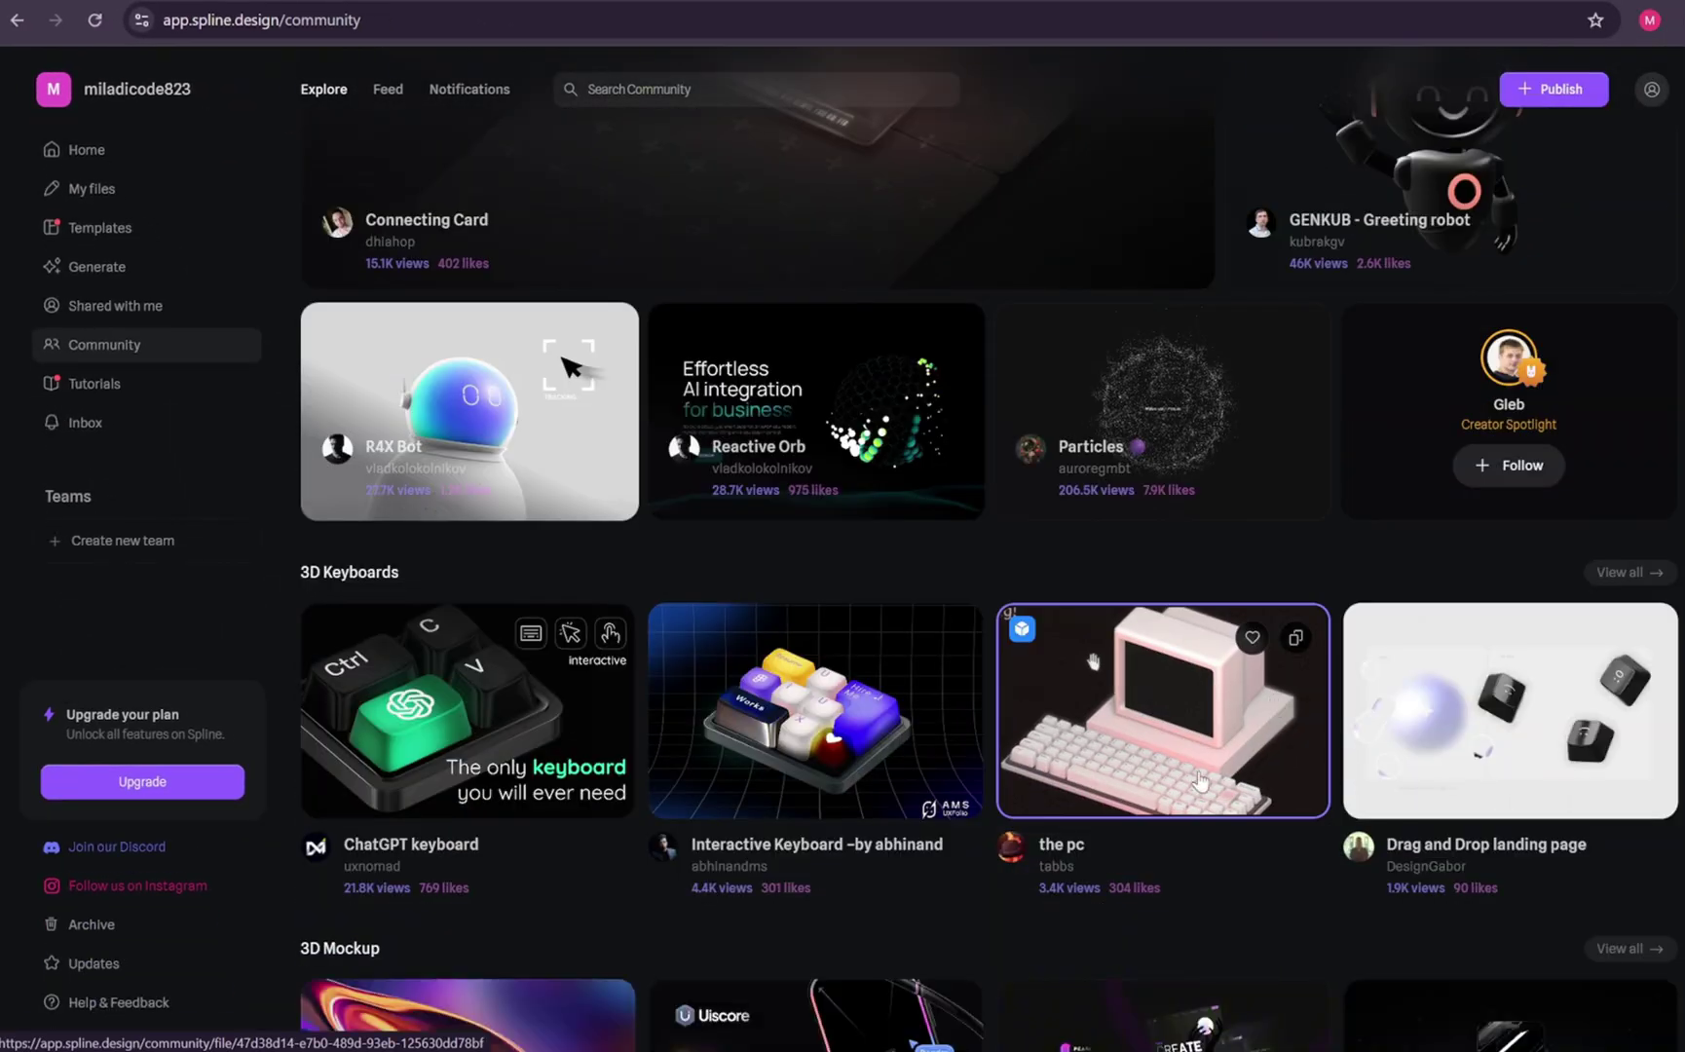
pyautogui.scroll(-18, 1188, 799)
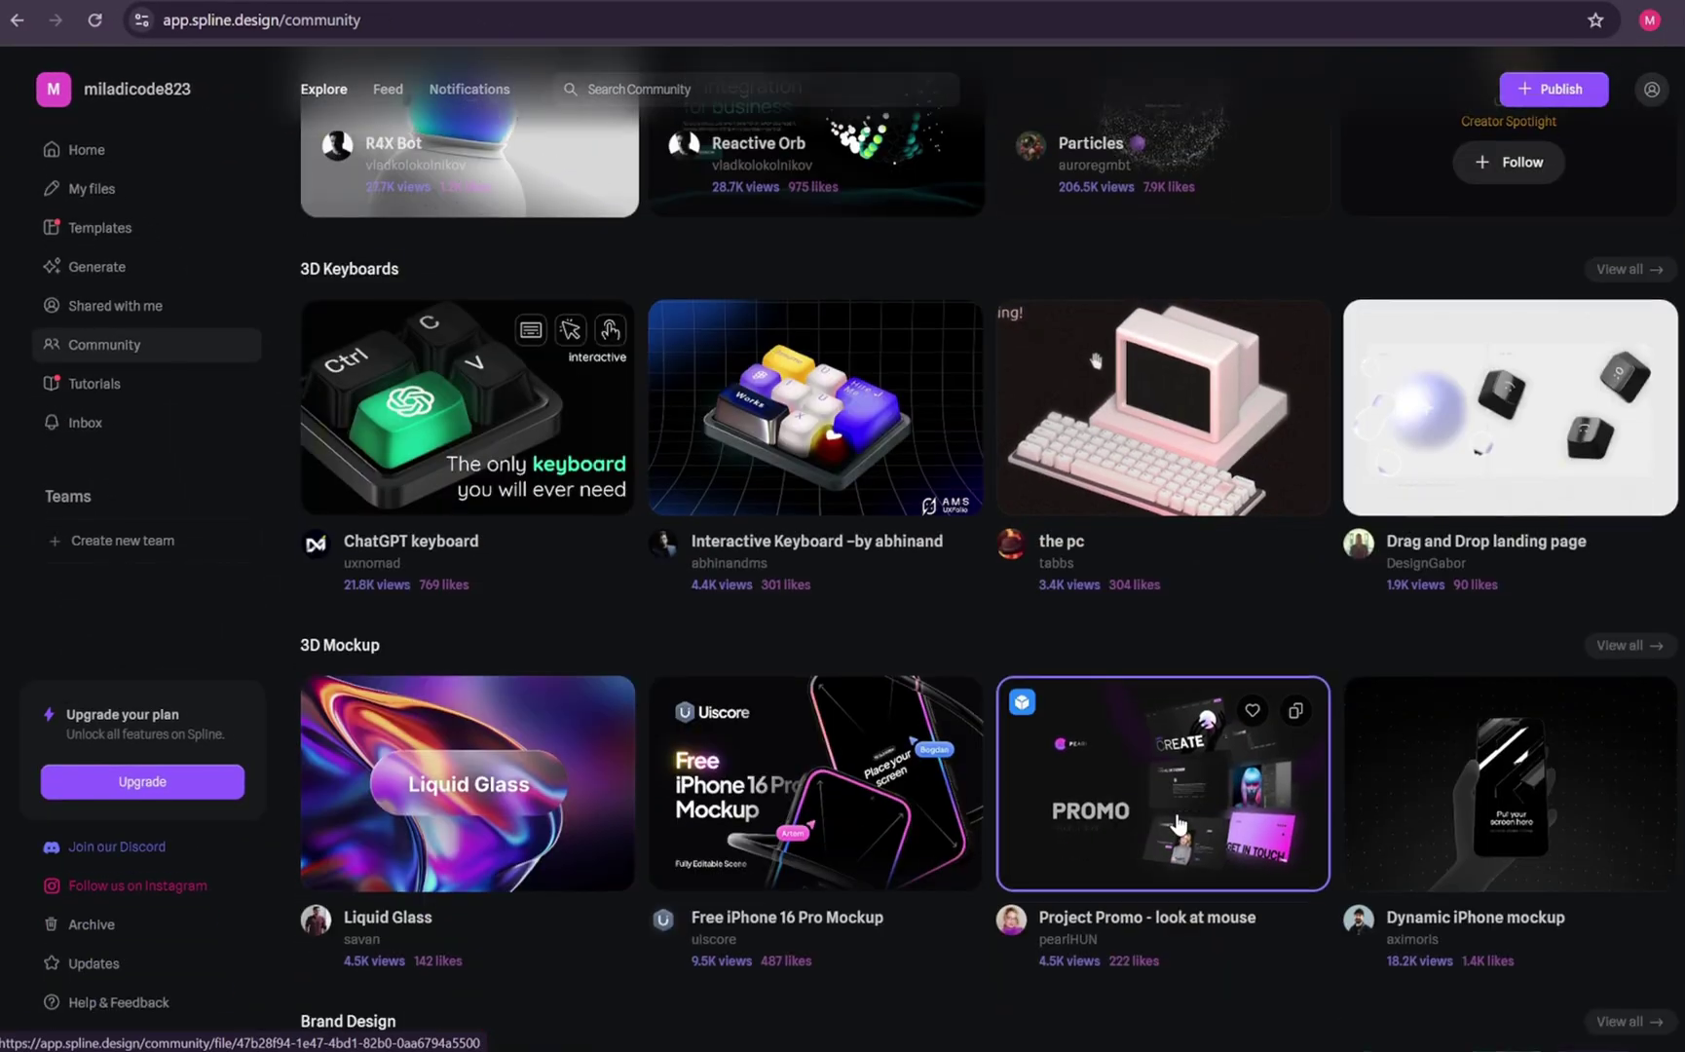
pyautogui.scroll(-7, 1176, 813)
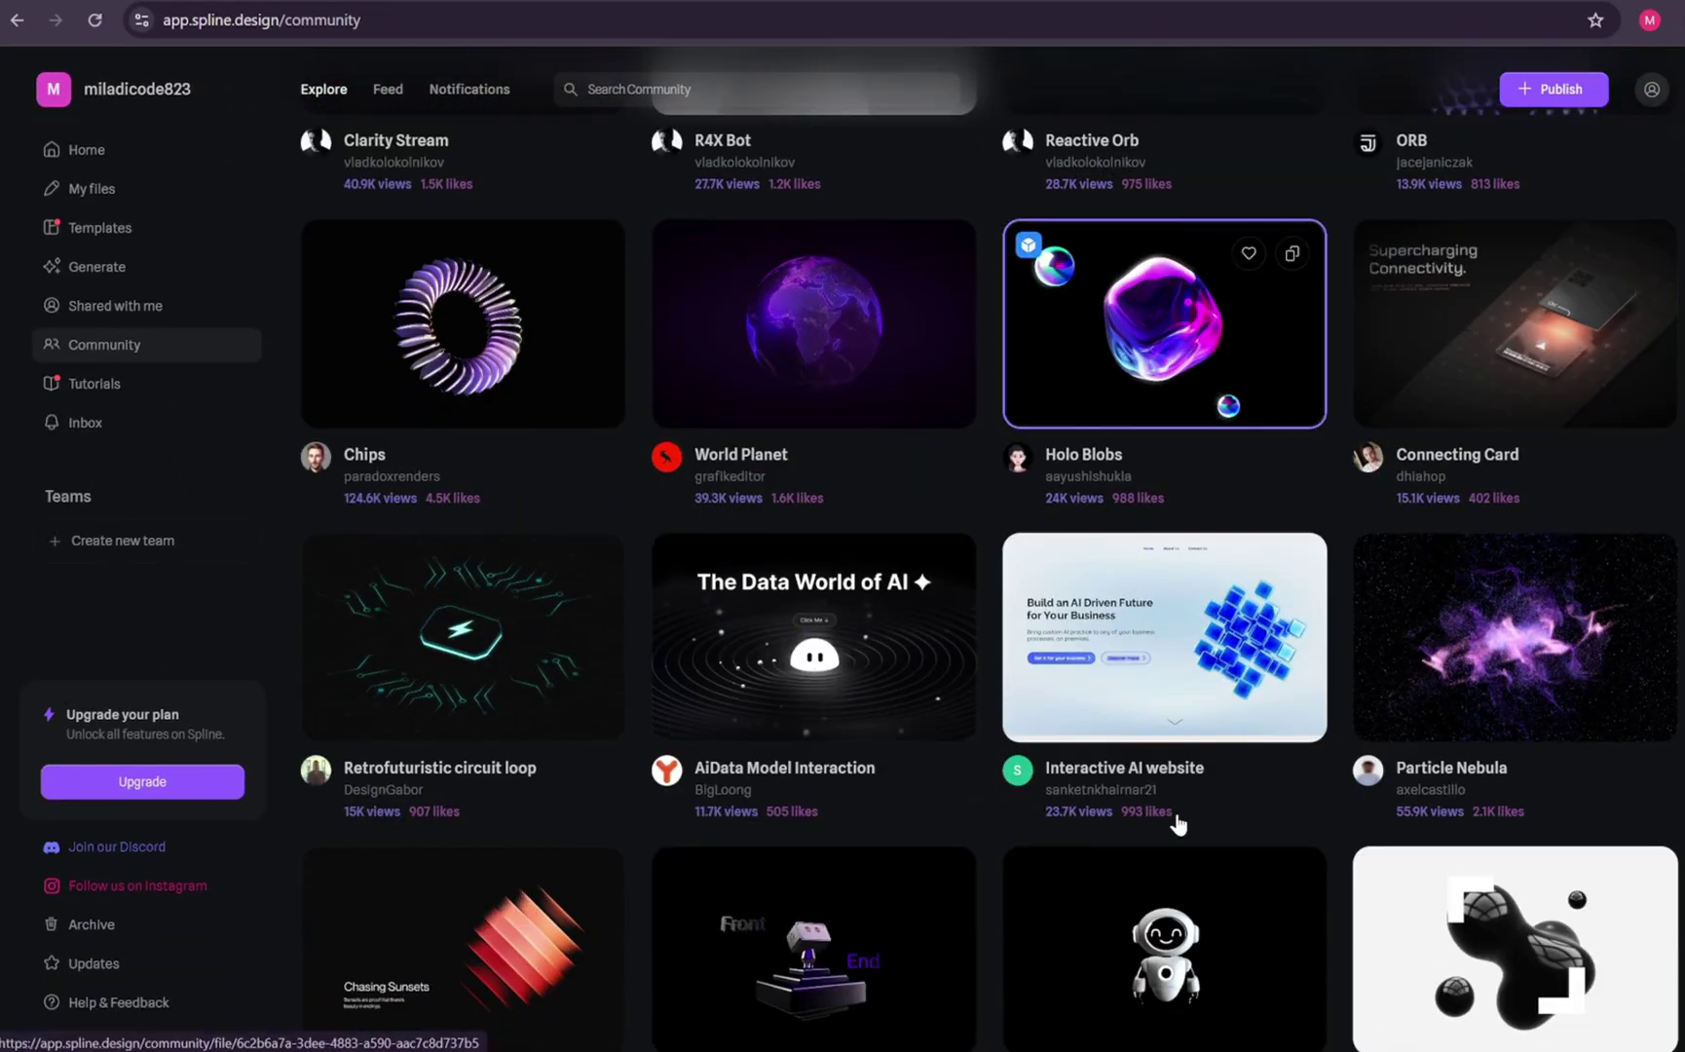
pyautogui.scroll(-5, 1176, 818)
pyautogui.scroll(-14, 1176, 823)
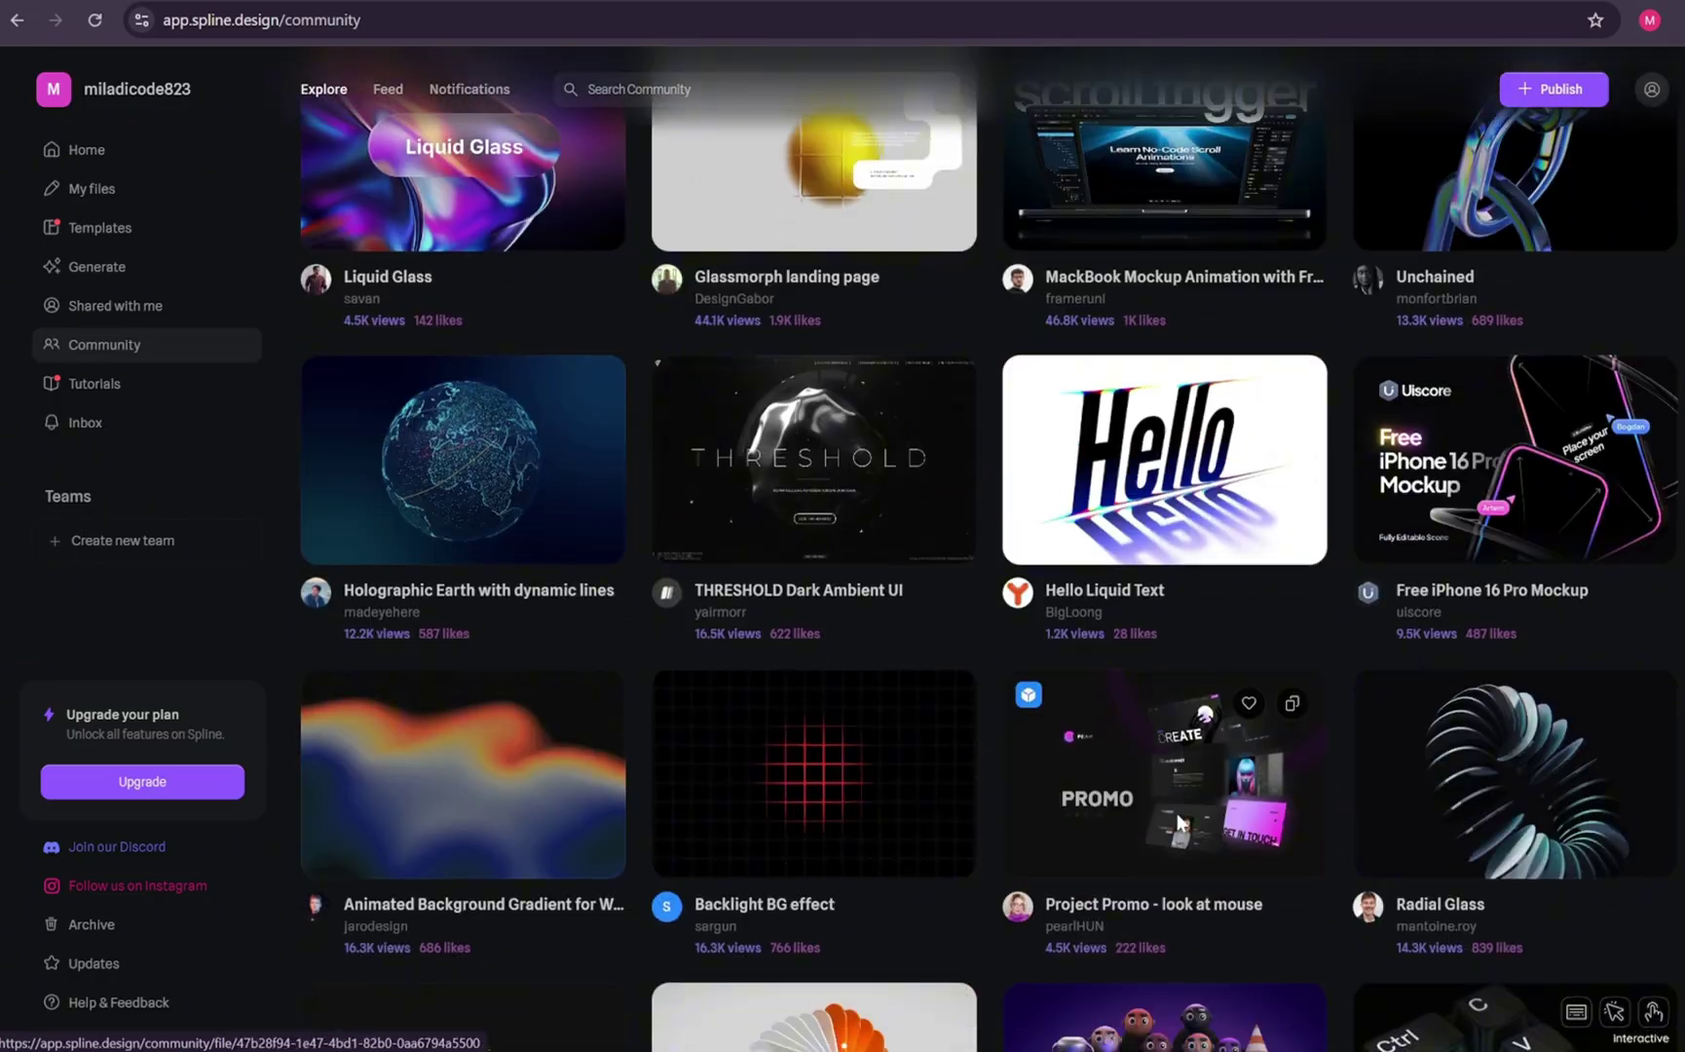
pyautogui.scroll(-11, 1179, 823)
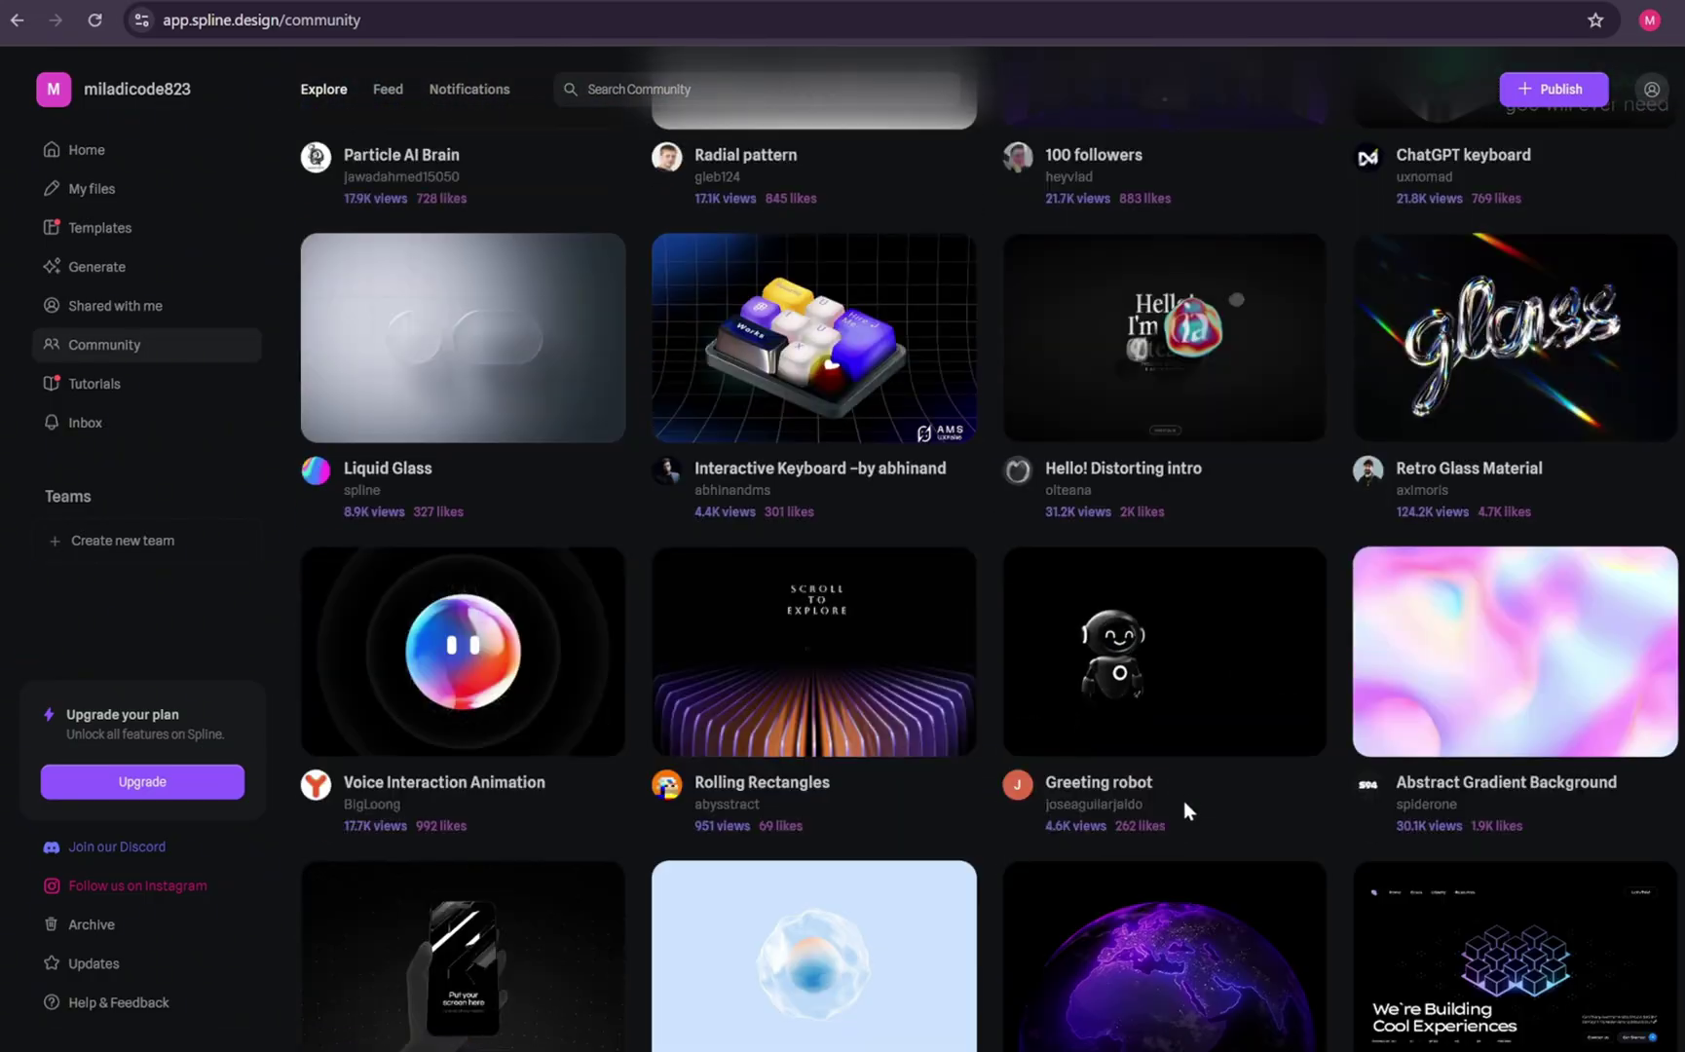
pyautogui.scroll(-3, 843, 854)
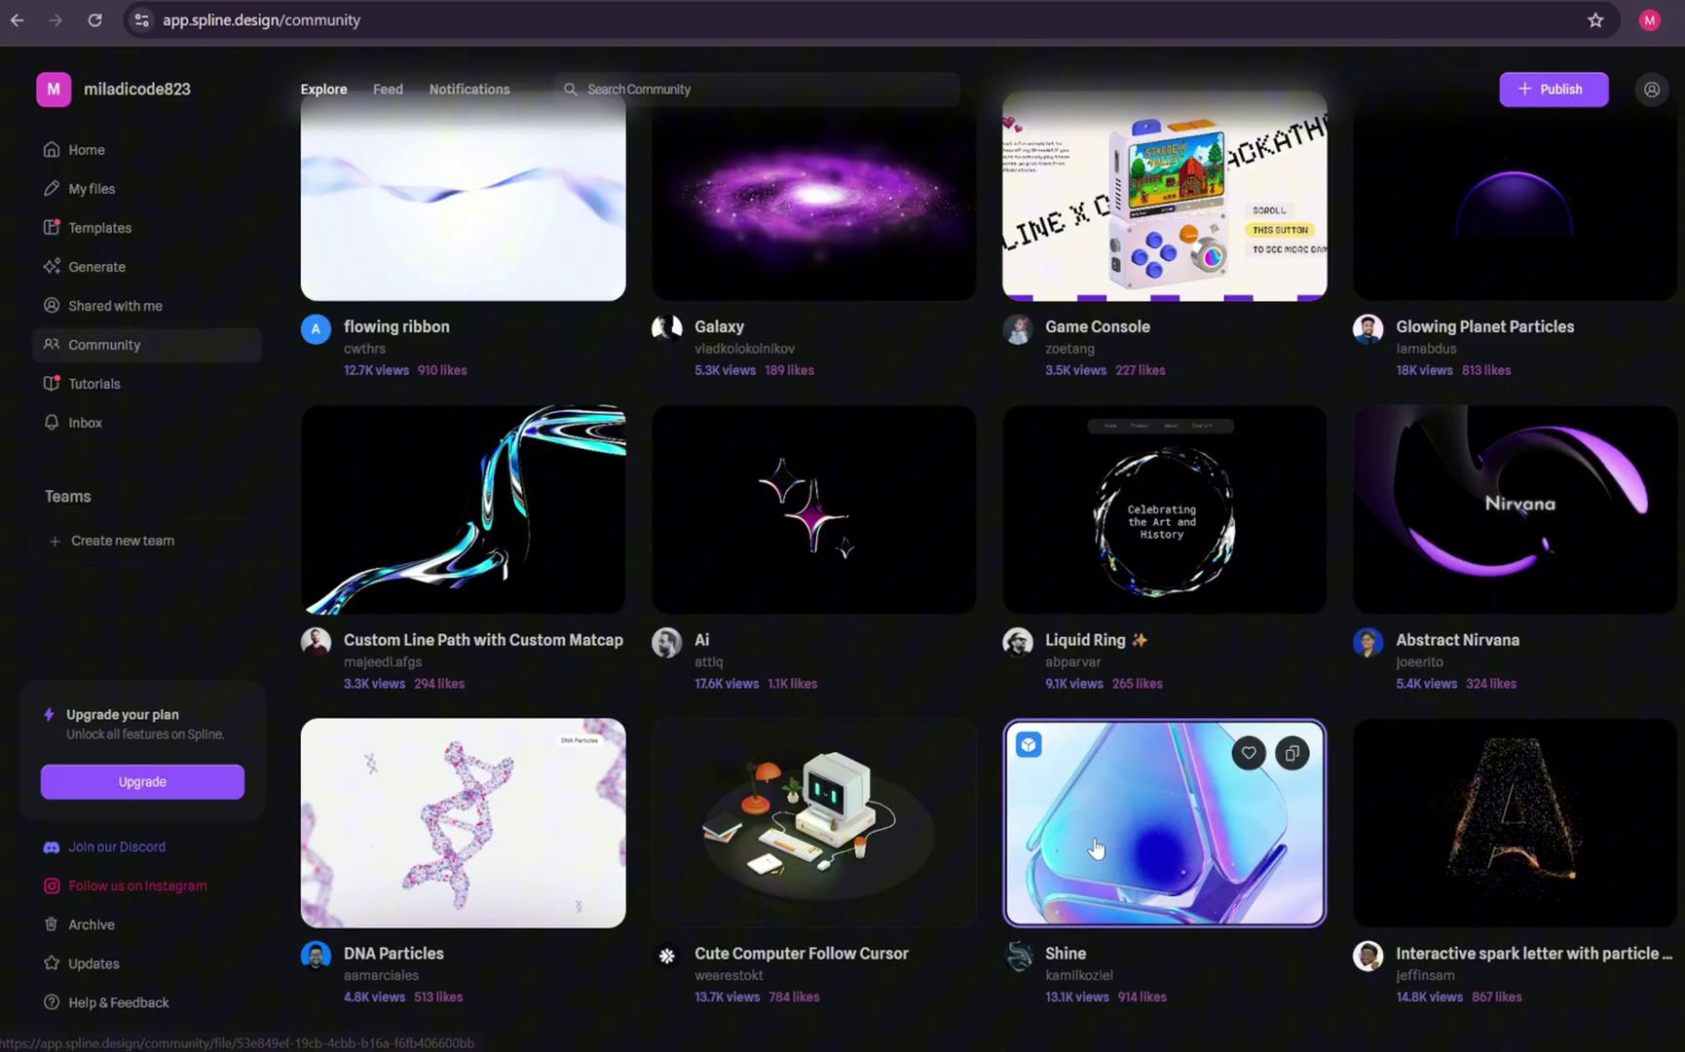
# Search the community for 'cube' and open the Cube and balls scene.
pyautogui.click(730, 89)
pyautogui.write('cube')
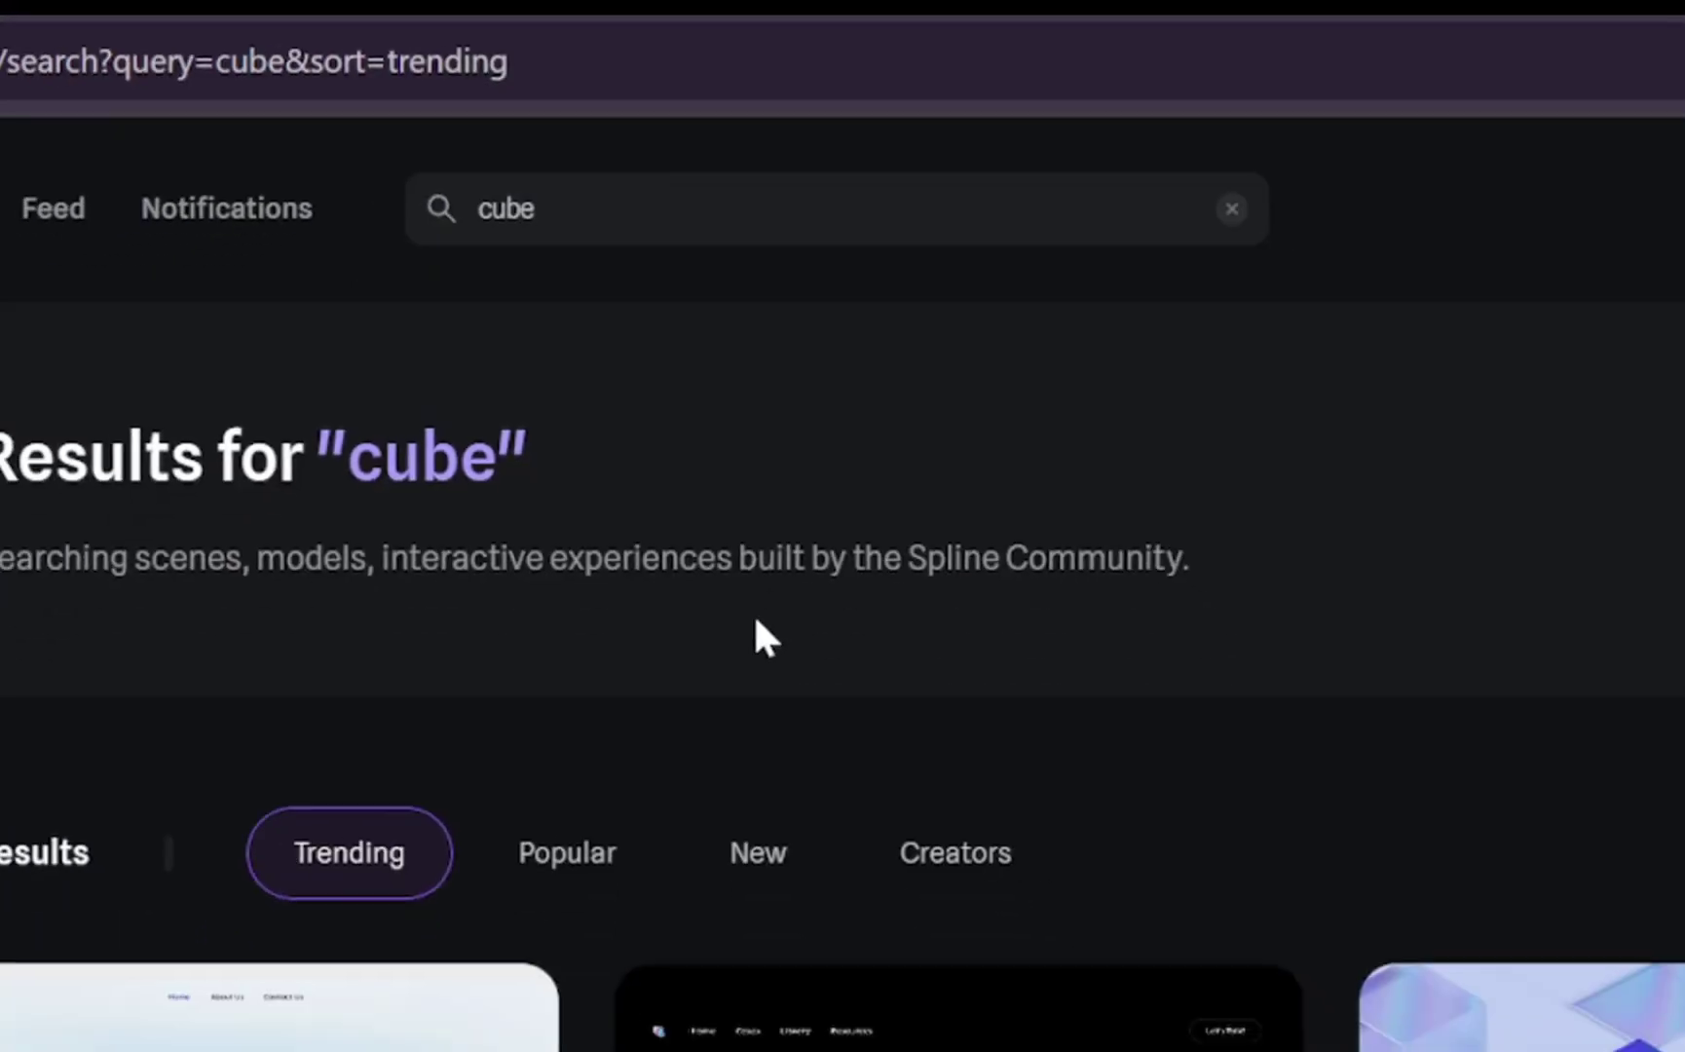
pyautogui.scroll(-3, 1504, 544)
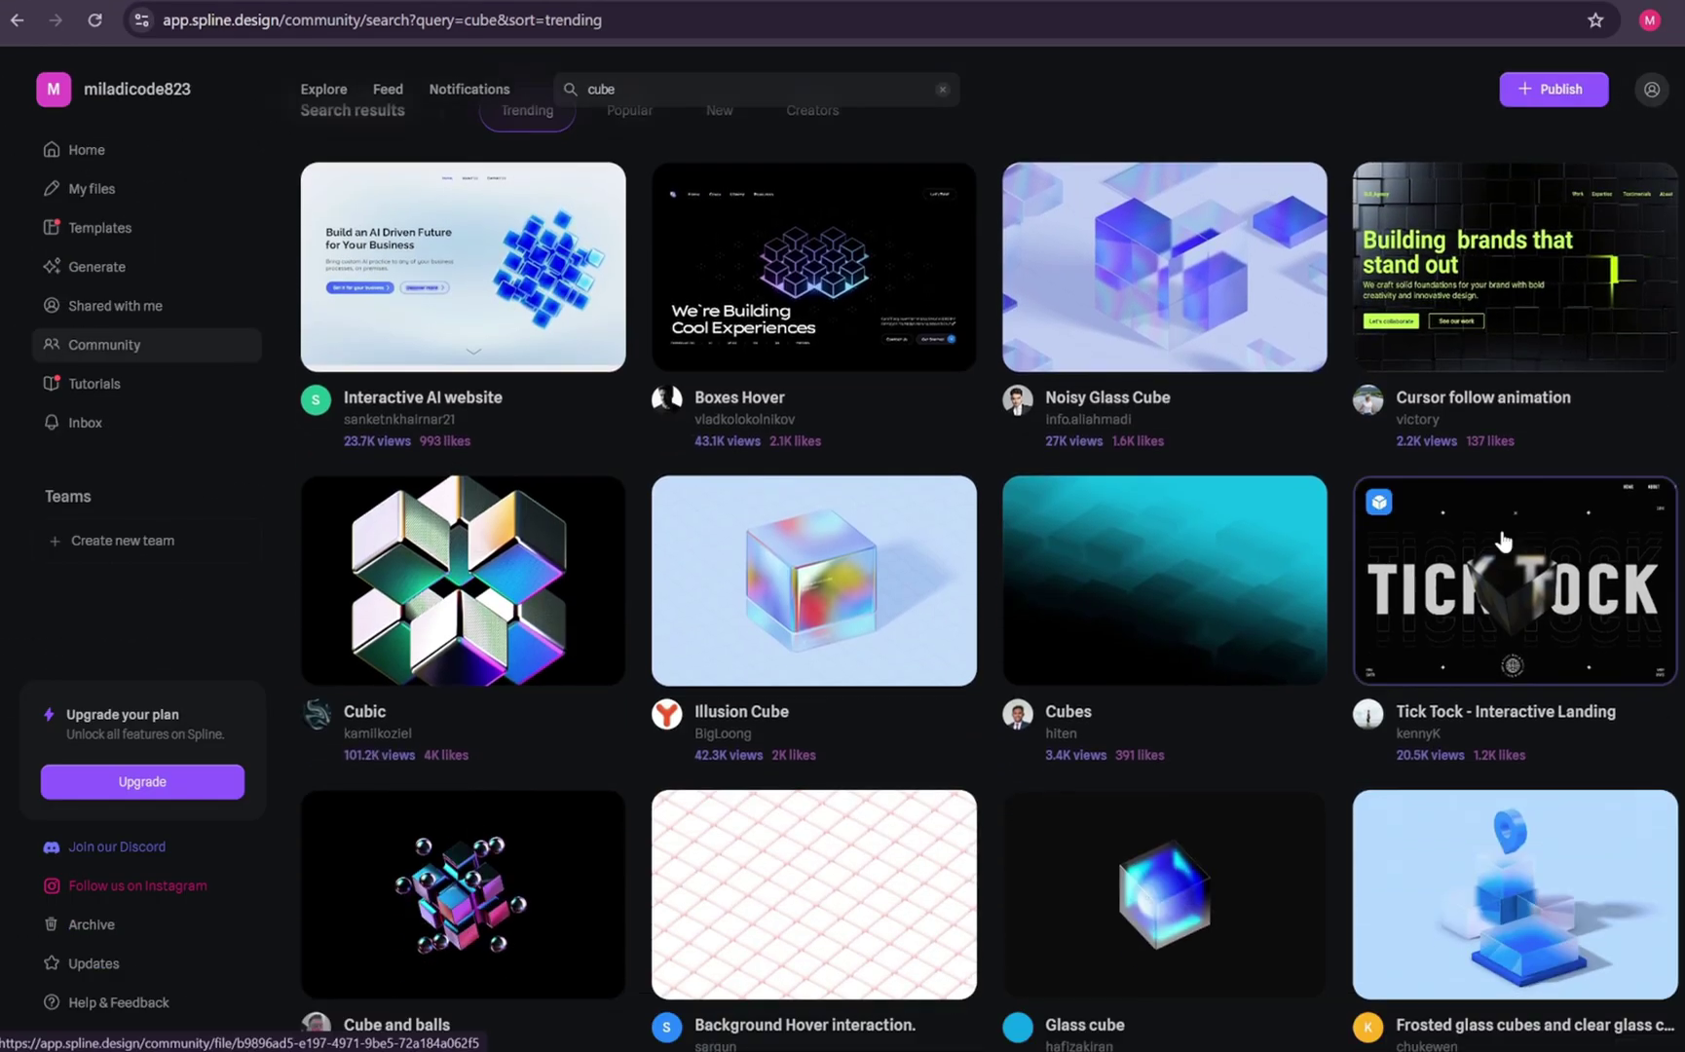
pyautogui.scroll(-3, 1502, 540)
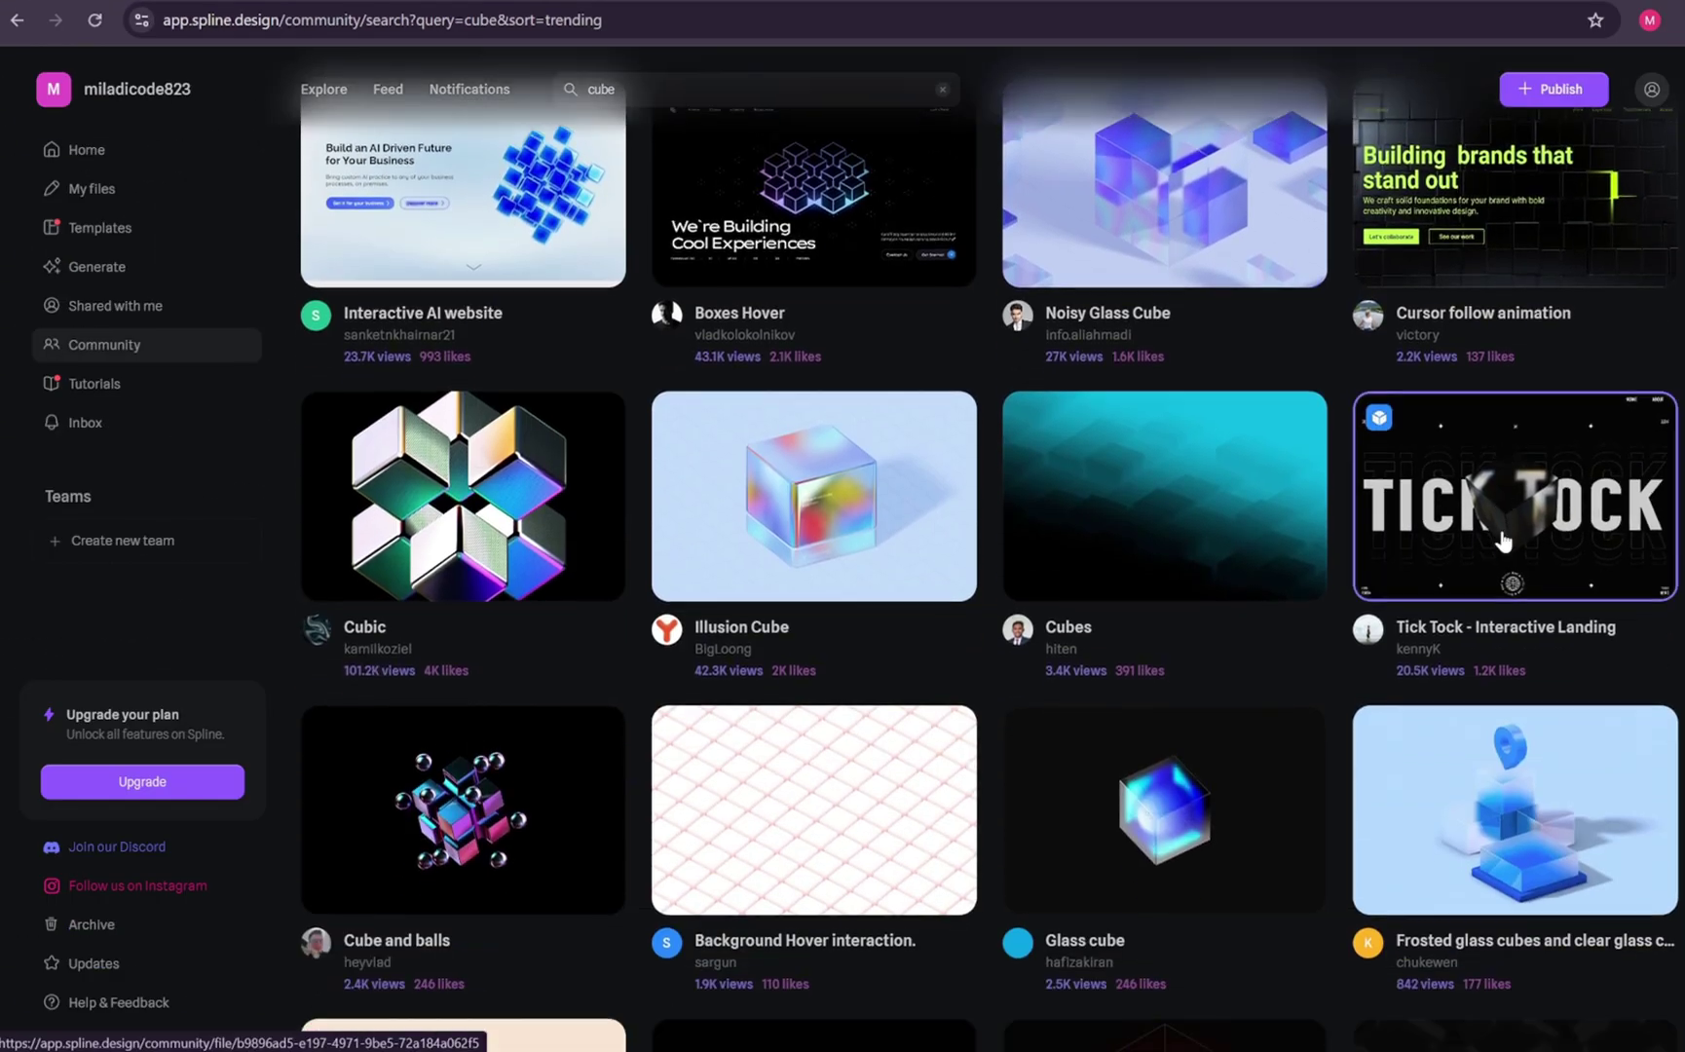
pyautogui.click(482, 612)
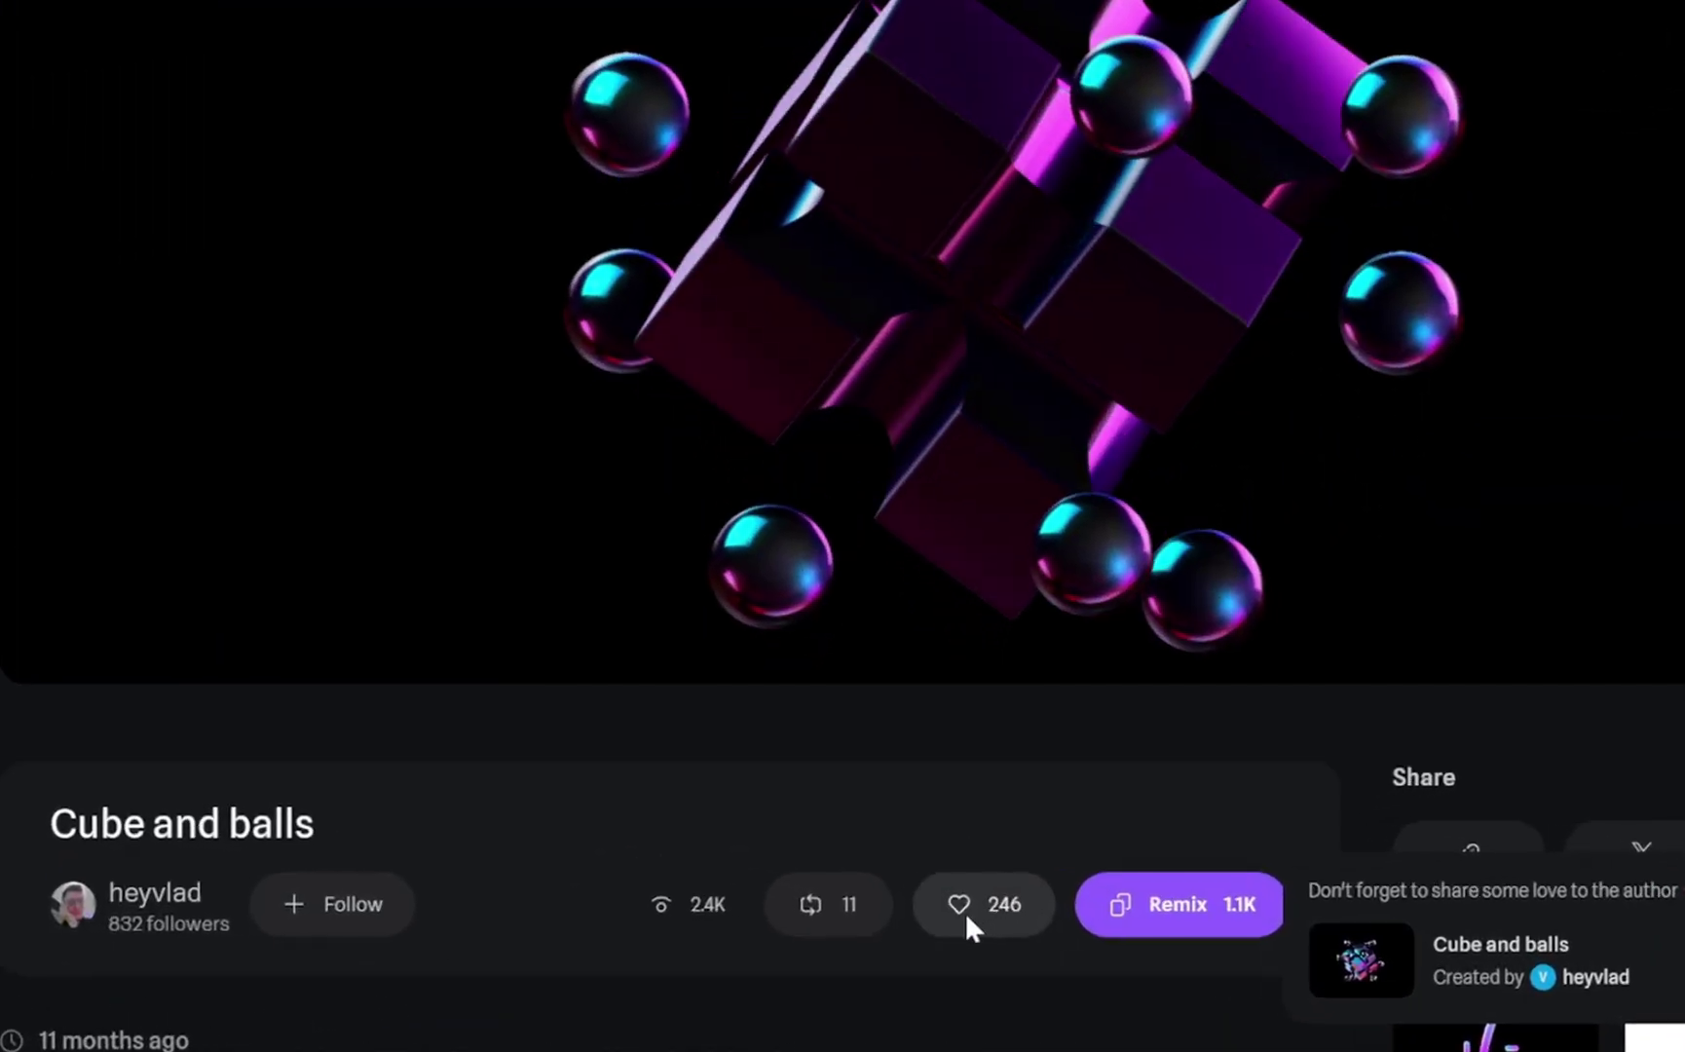
# Like the Cube and balls scene and remix it into an editable copy.
pyautogui.click(965, 912)
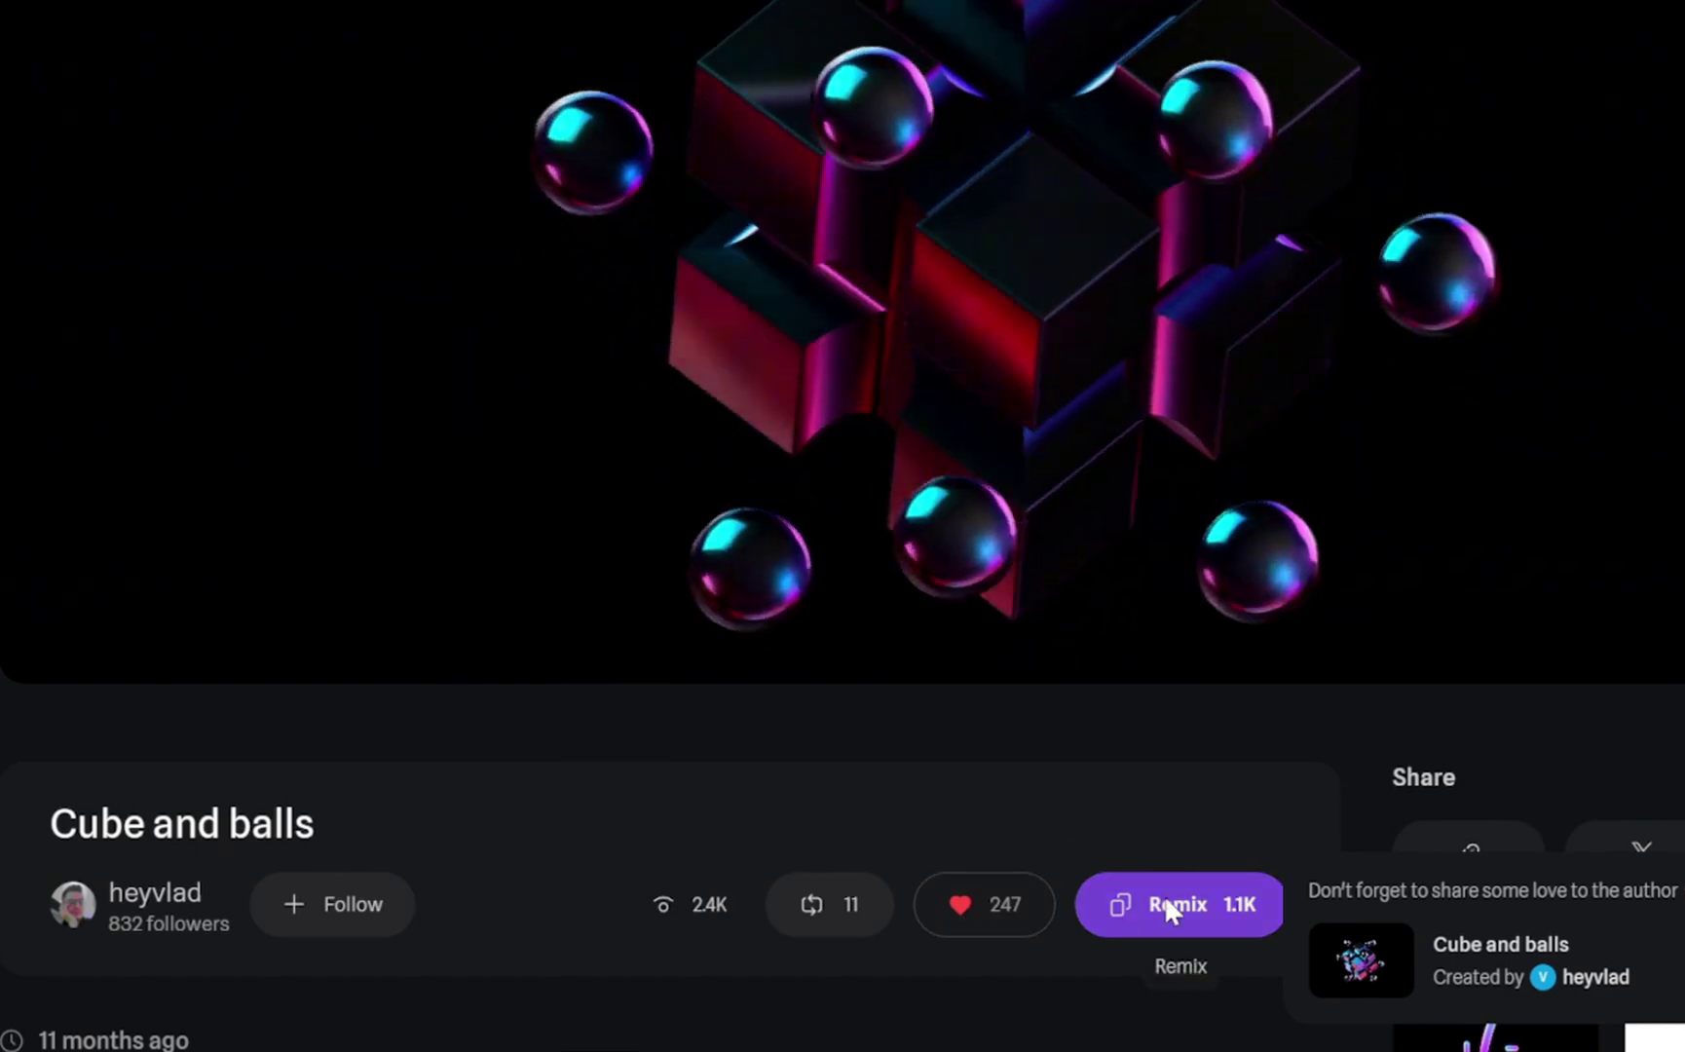
pyautogui.click(1166, 901)
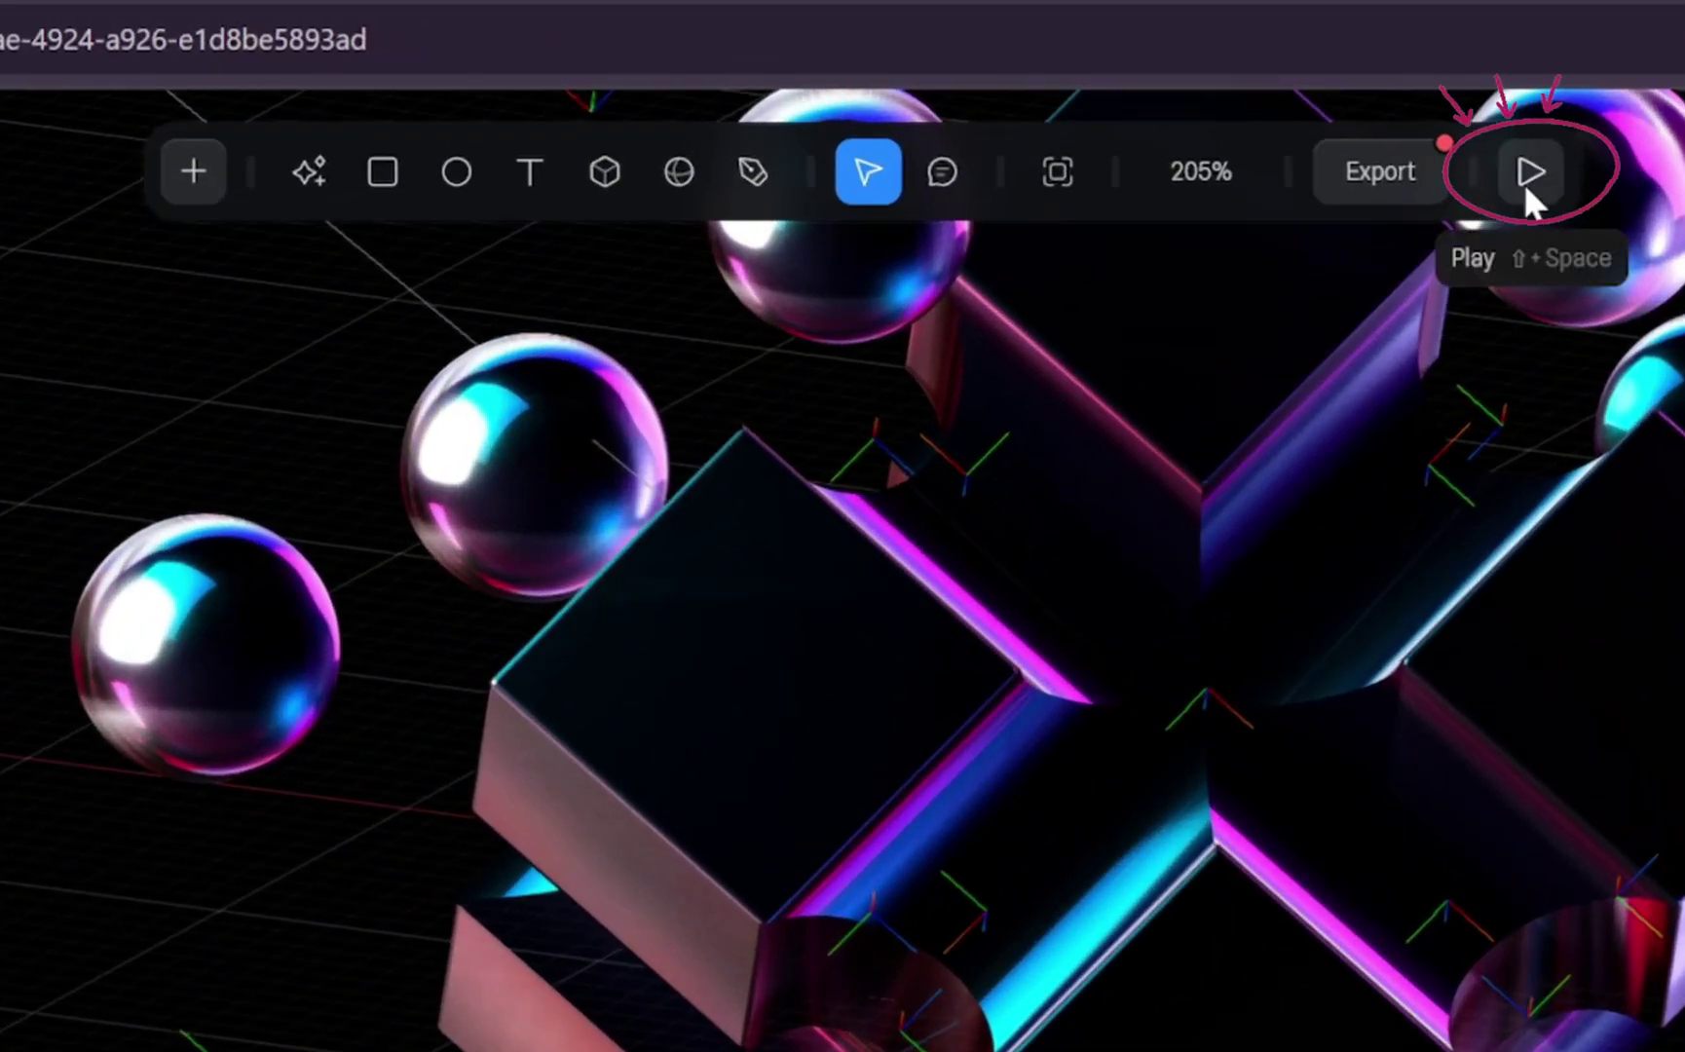
# Set Play Settings BG Color to Hide, update the public URL, and copy the scene's embed code.
pyautogui.click(1525, 178)
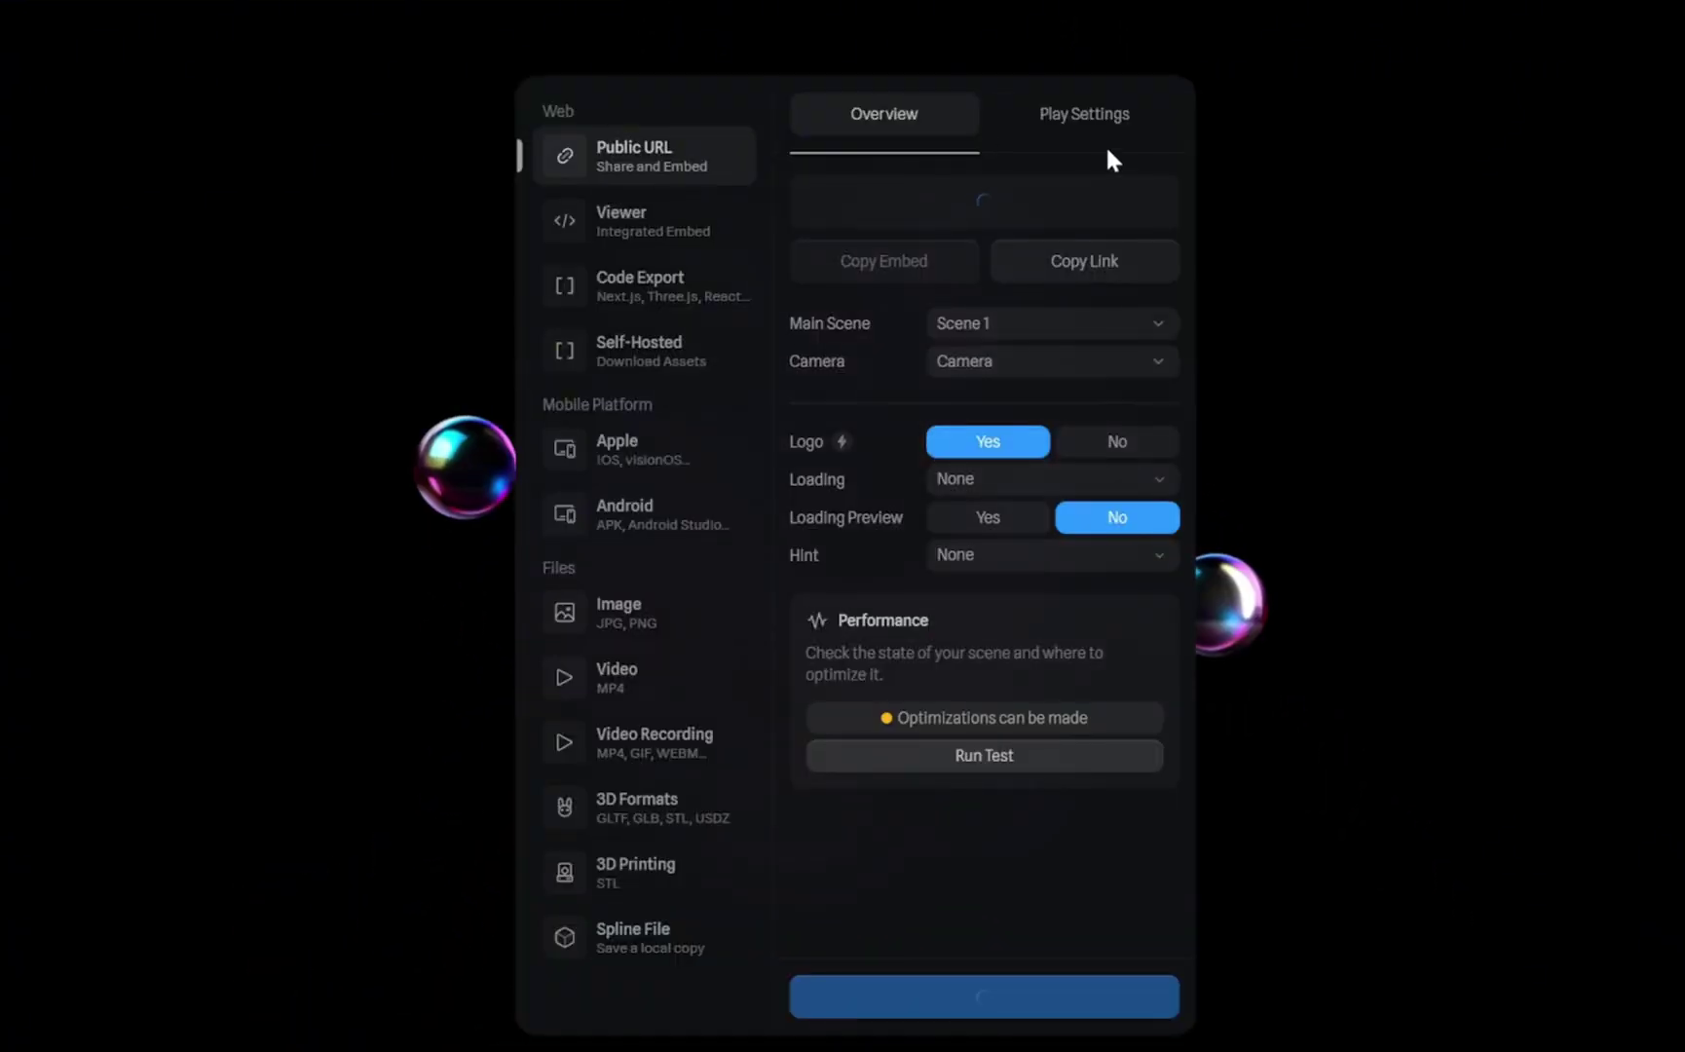
pyautogui.click(1100, 125)
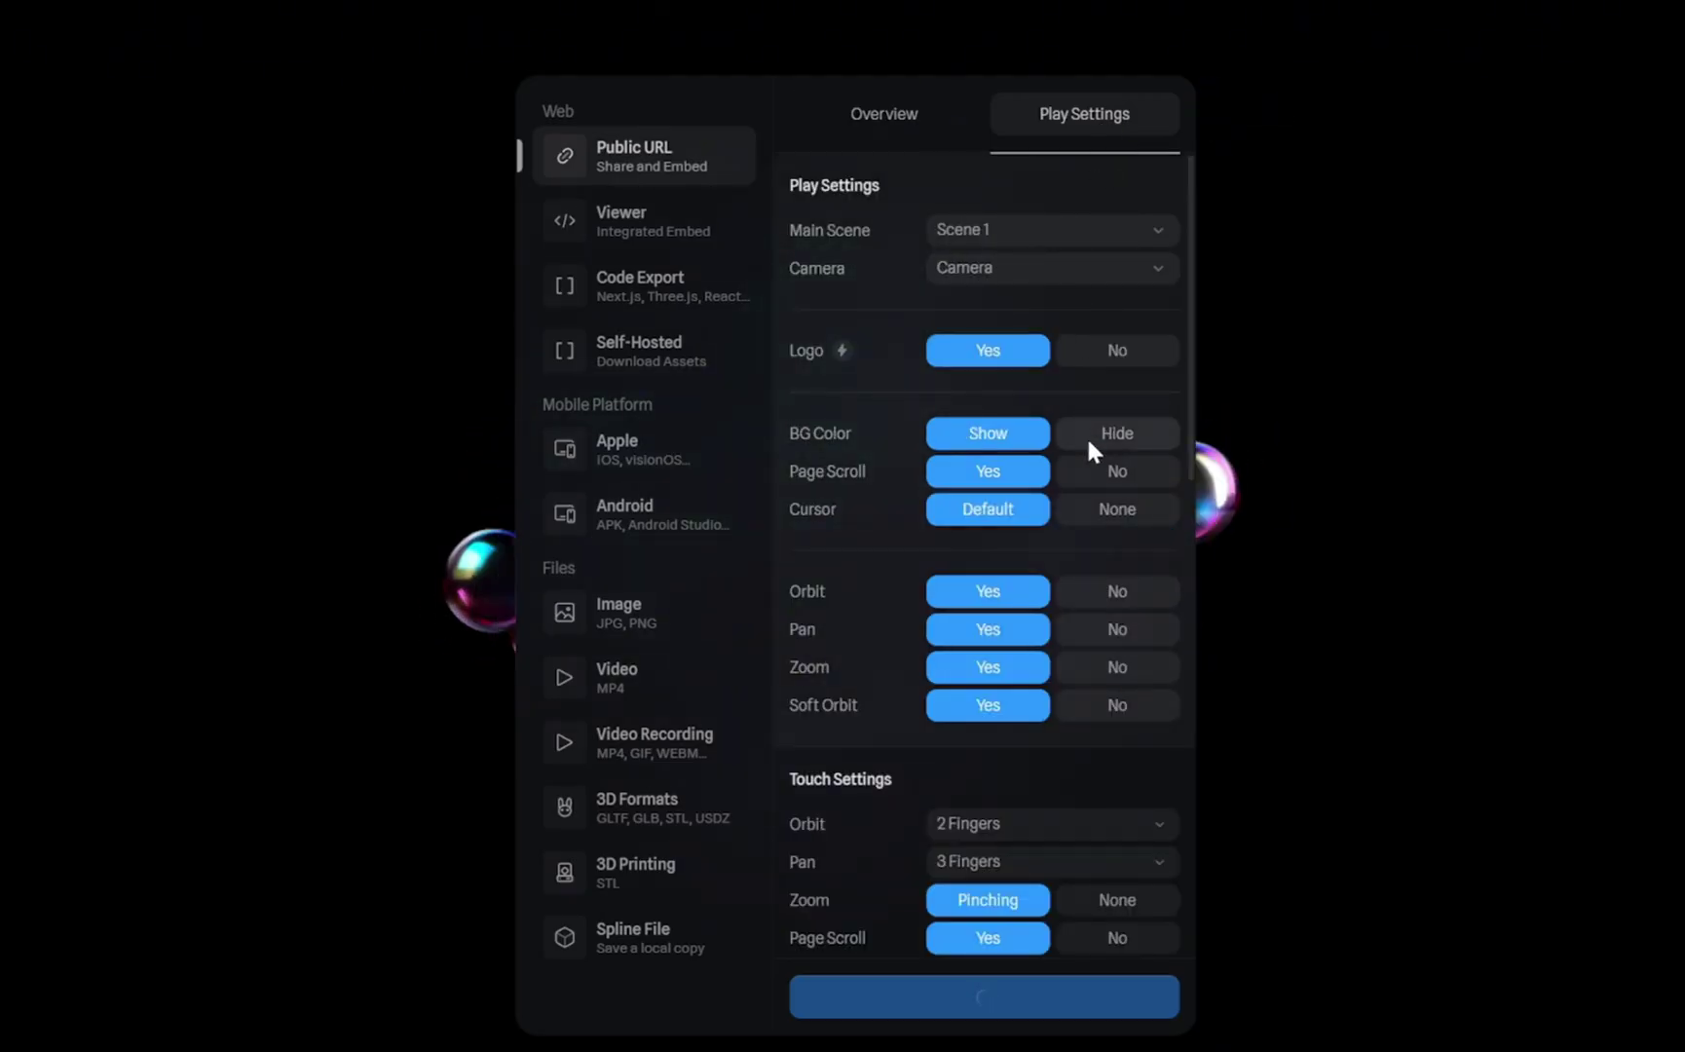
pyautogui.click(1097, 365)
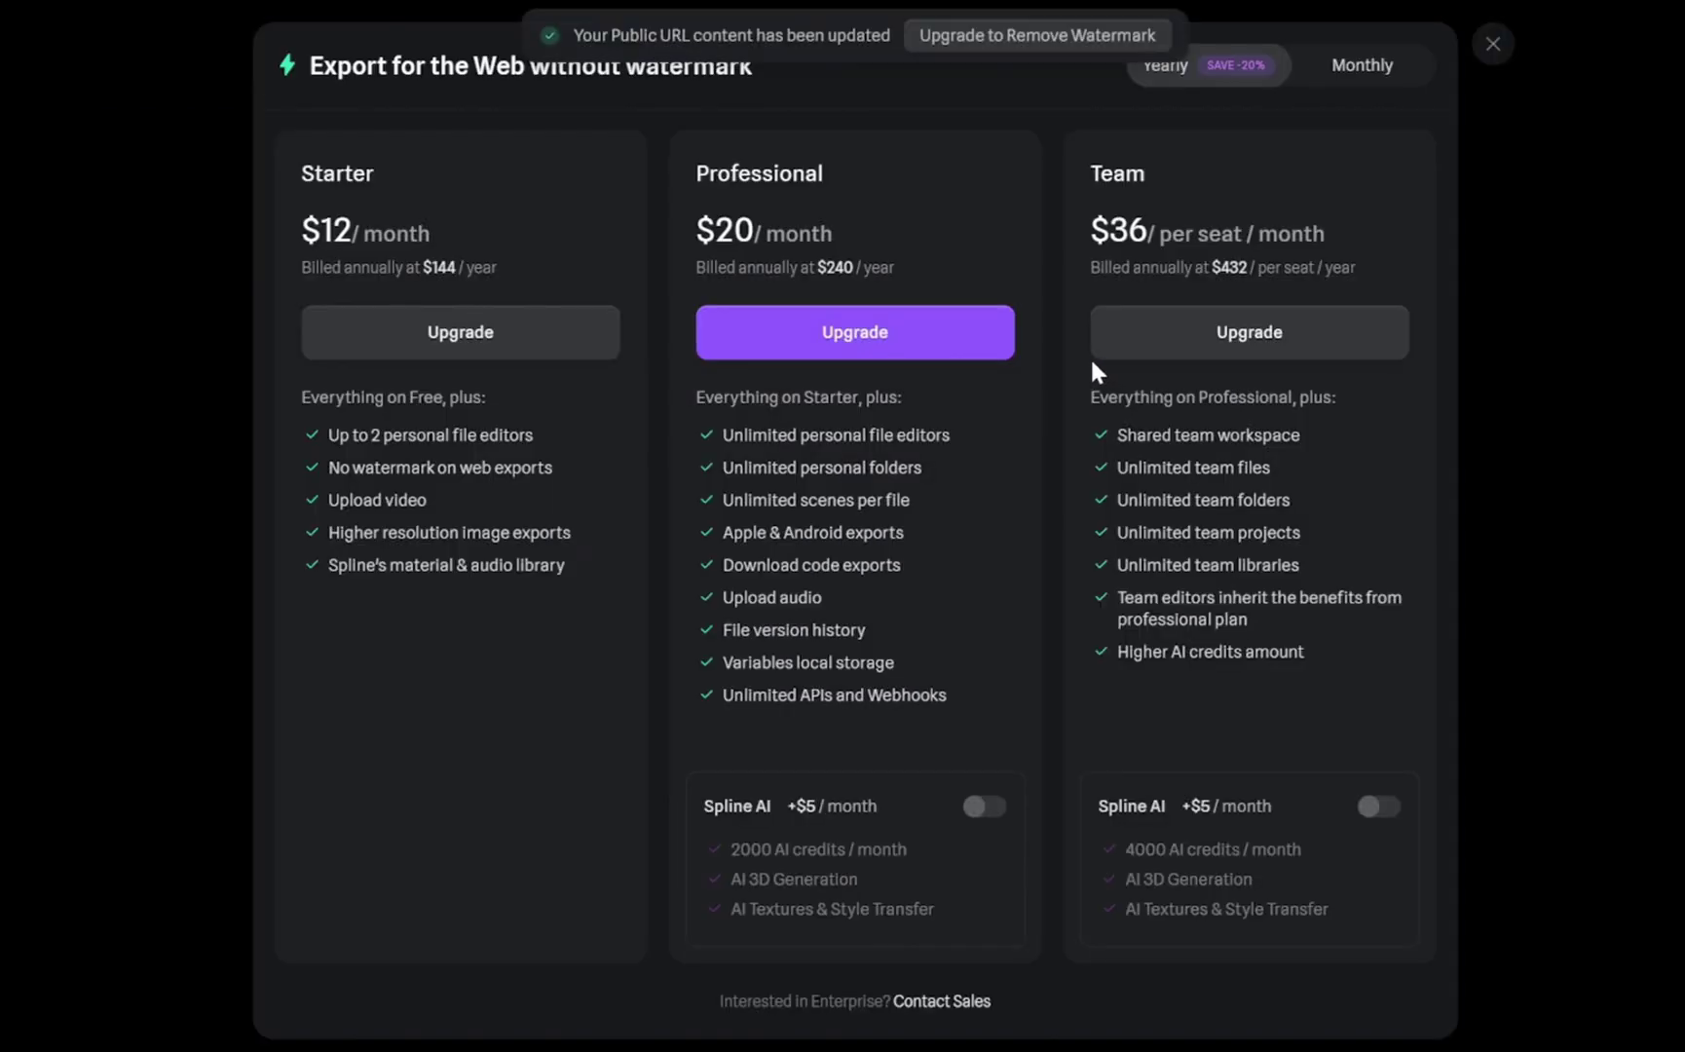
pyautogui.click(1493, 45)
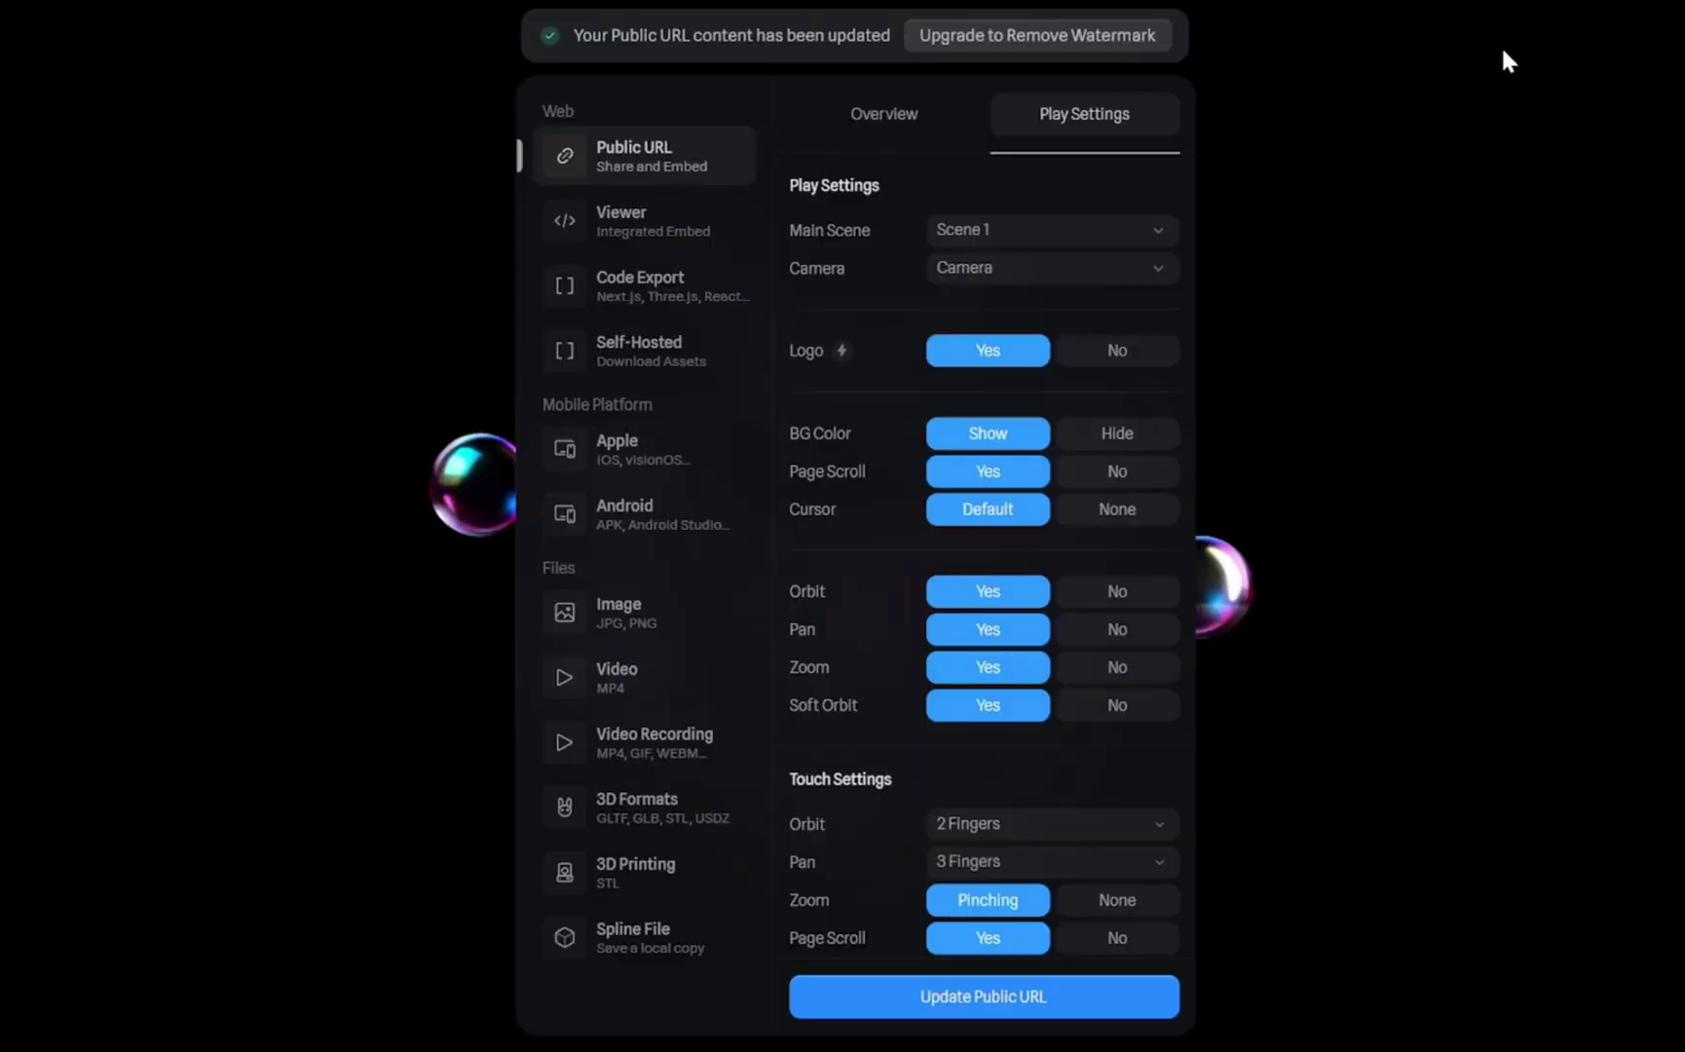
pyautogui.click(1122, 431)
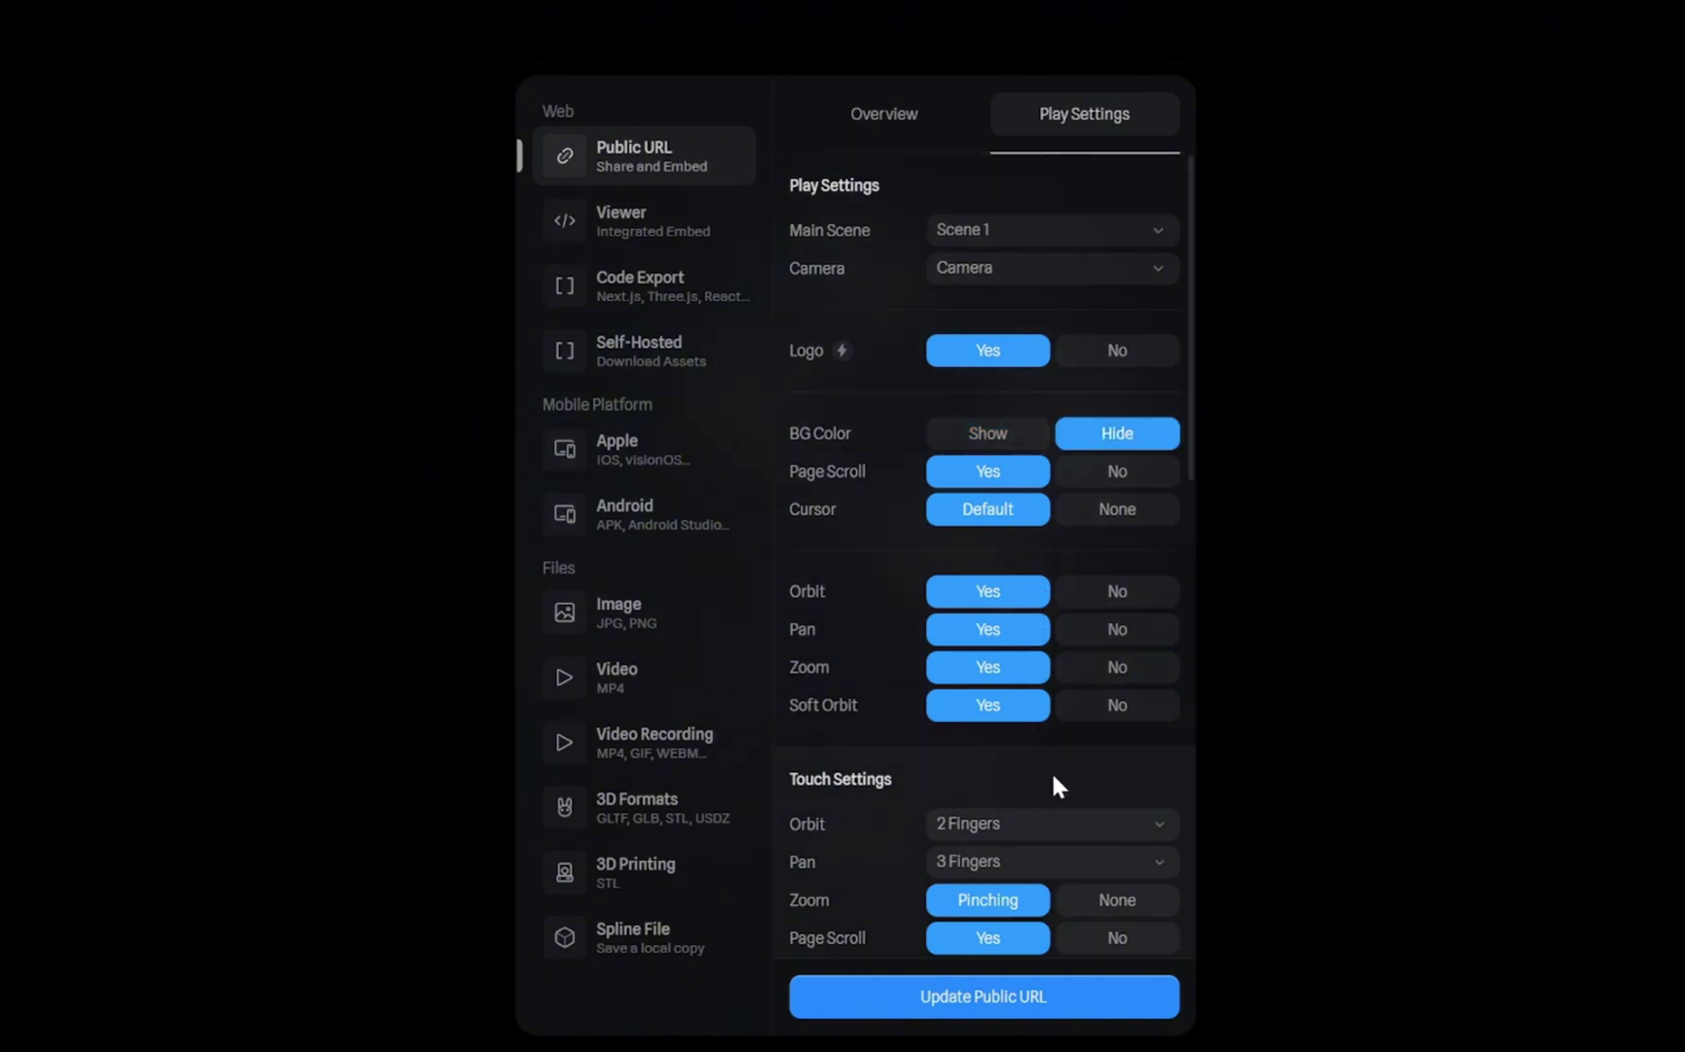
pyautogui.click(1038, 1006)
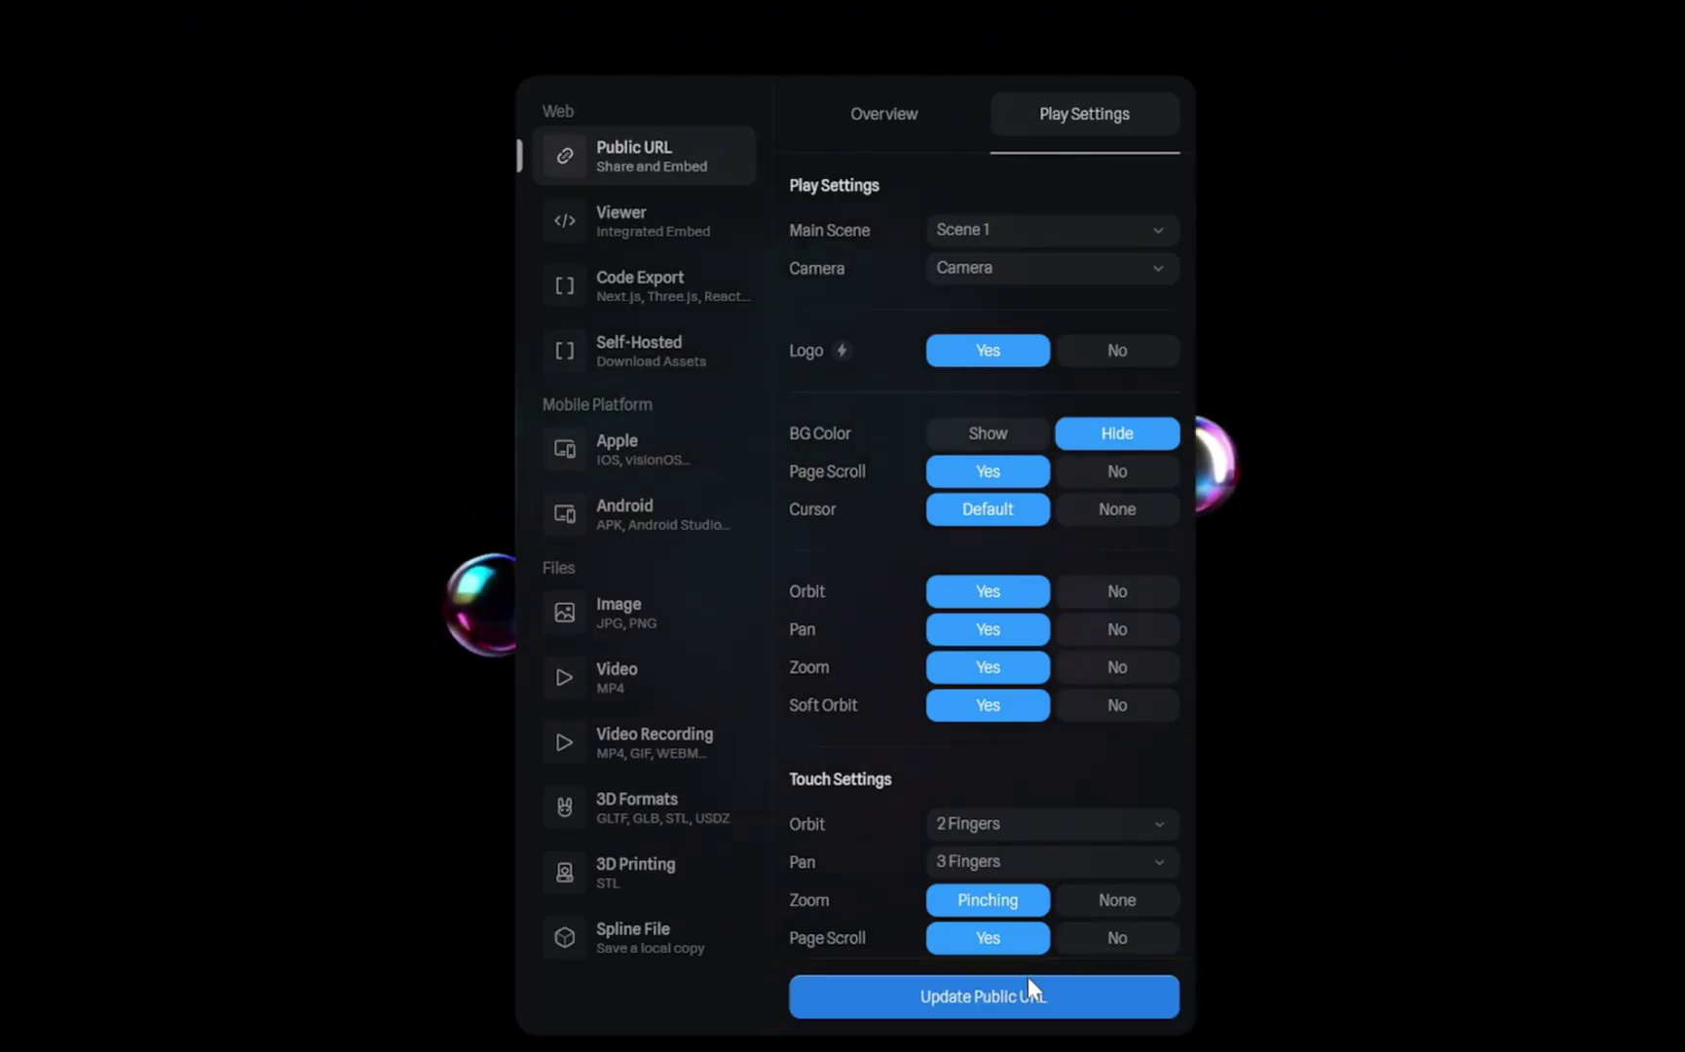
pyautogui.click(823, 112)
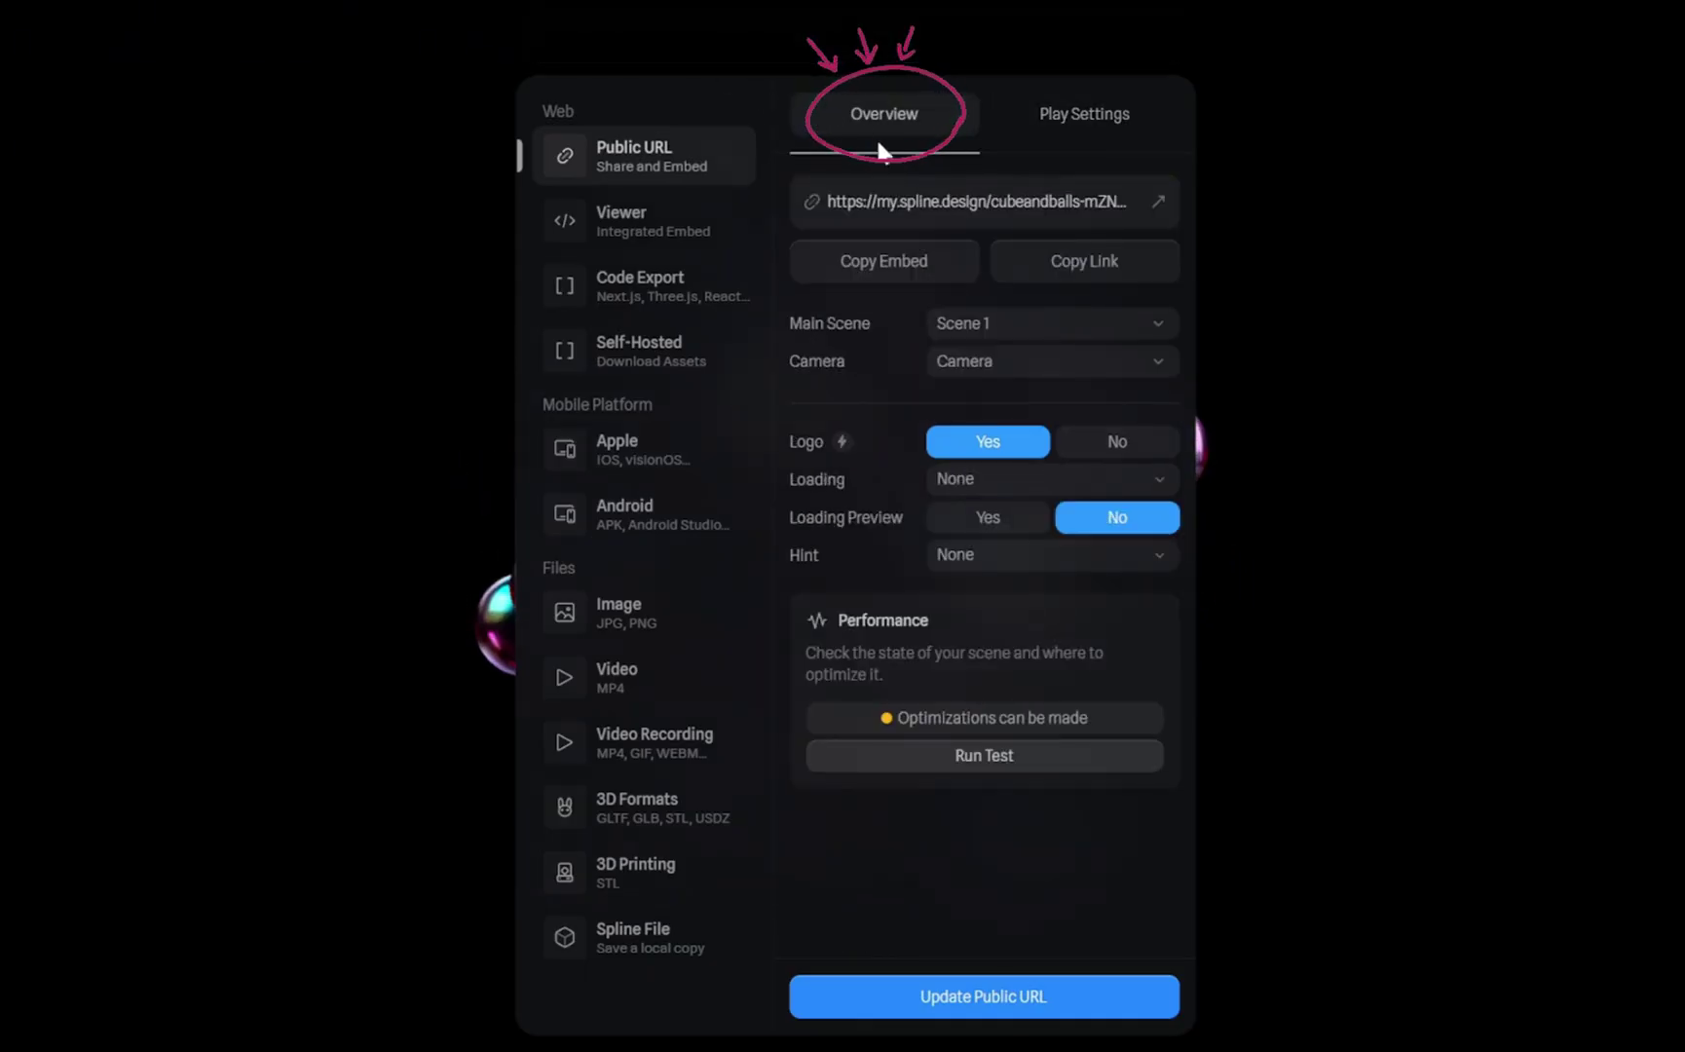
pyautogui.click(915, 273)
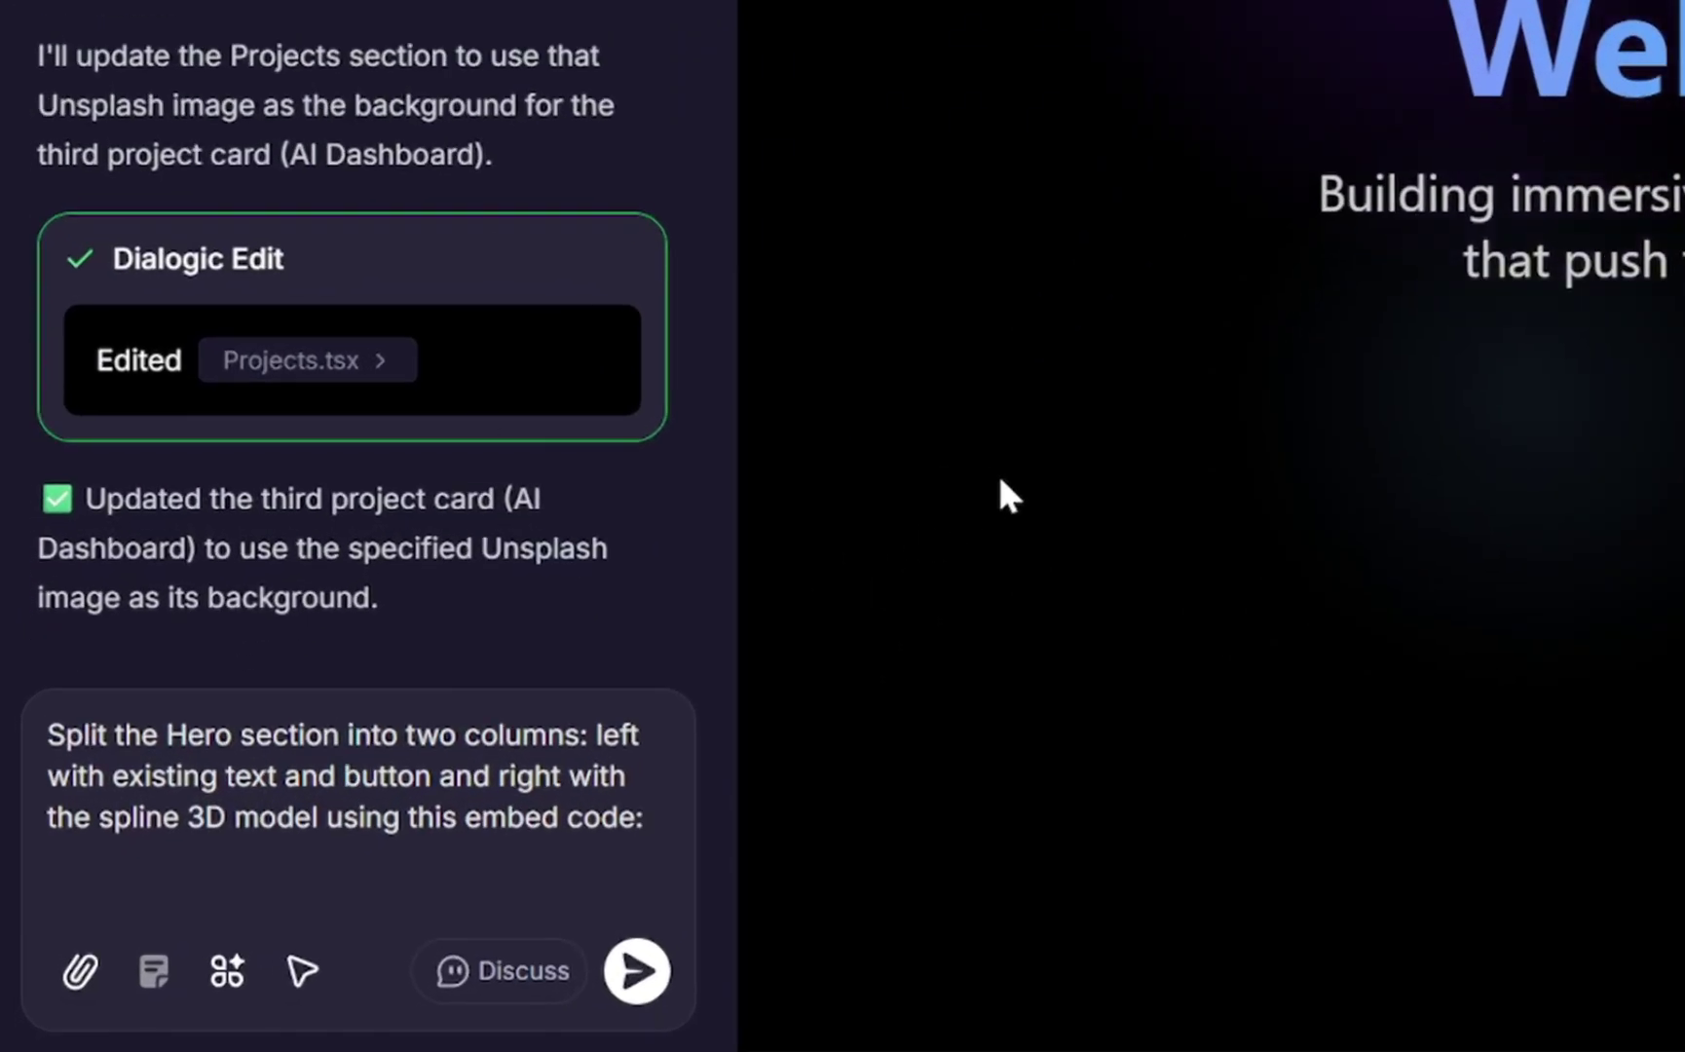
# Paste the Spline embed code into the two-column Hero request and send it to Lumi.
pyautogui.hotkey('ctrl', 'v')
pyautogui.click(638, 974)
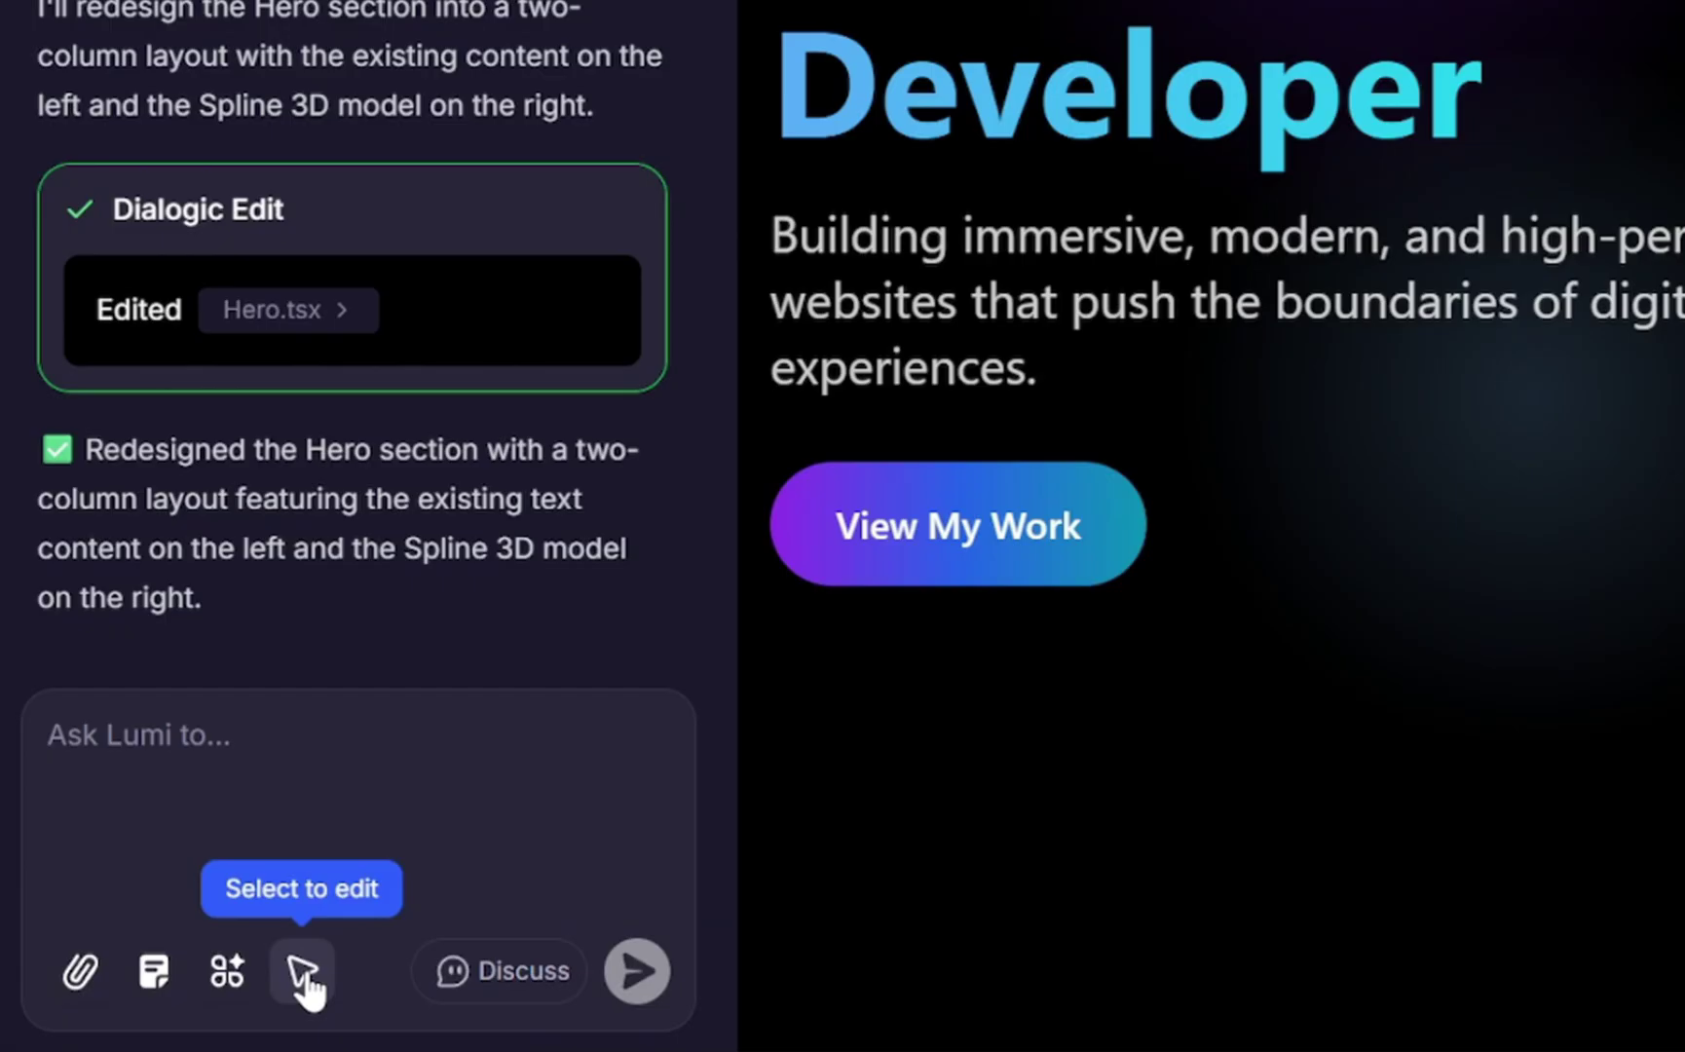
# Select the div around the 3D model and ask Lumi to remove all wrappers and position it absolutely.
pyautogui.click(304, 972)
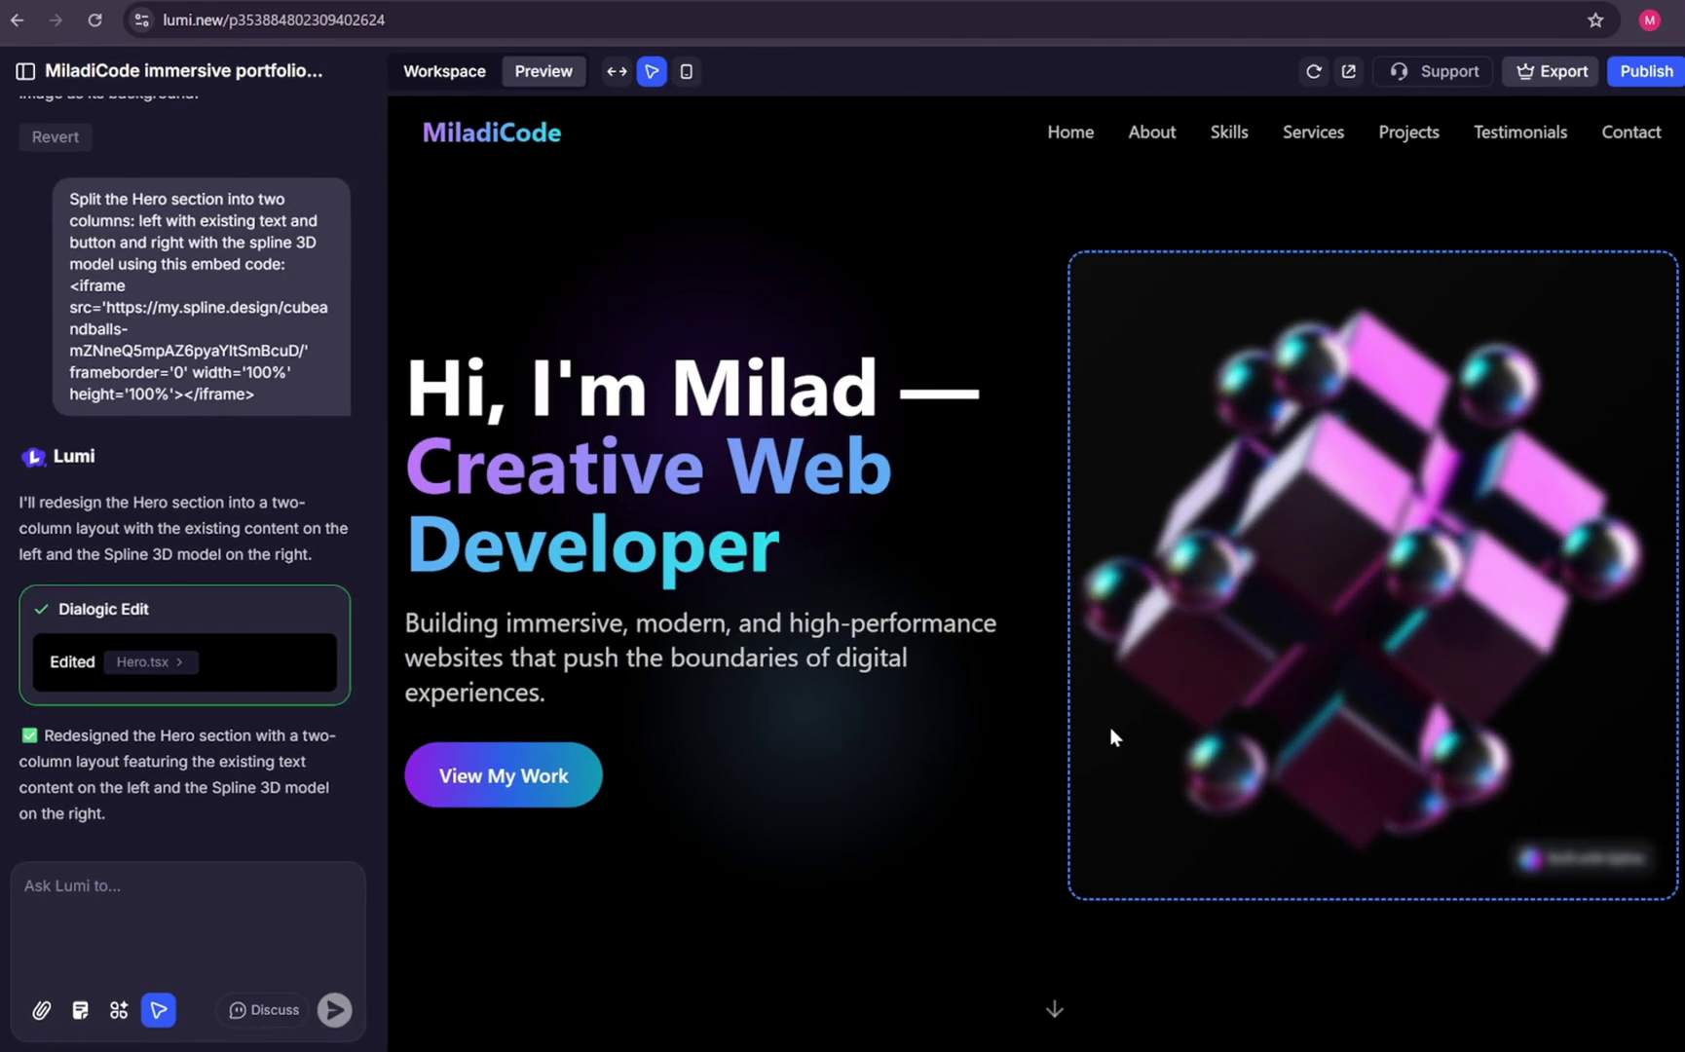
pyautogui.click(1184, 721)
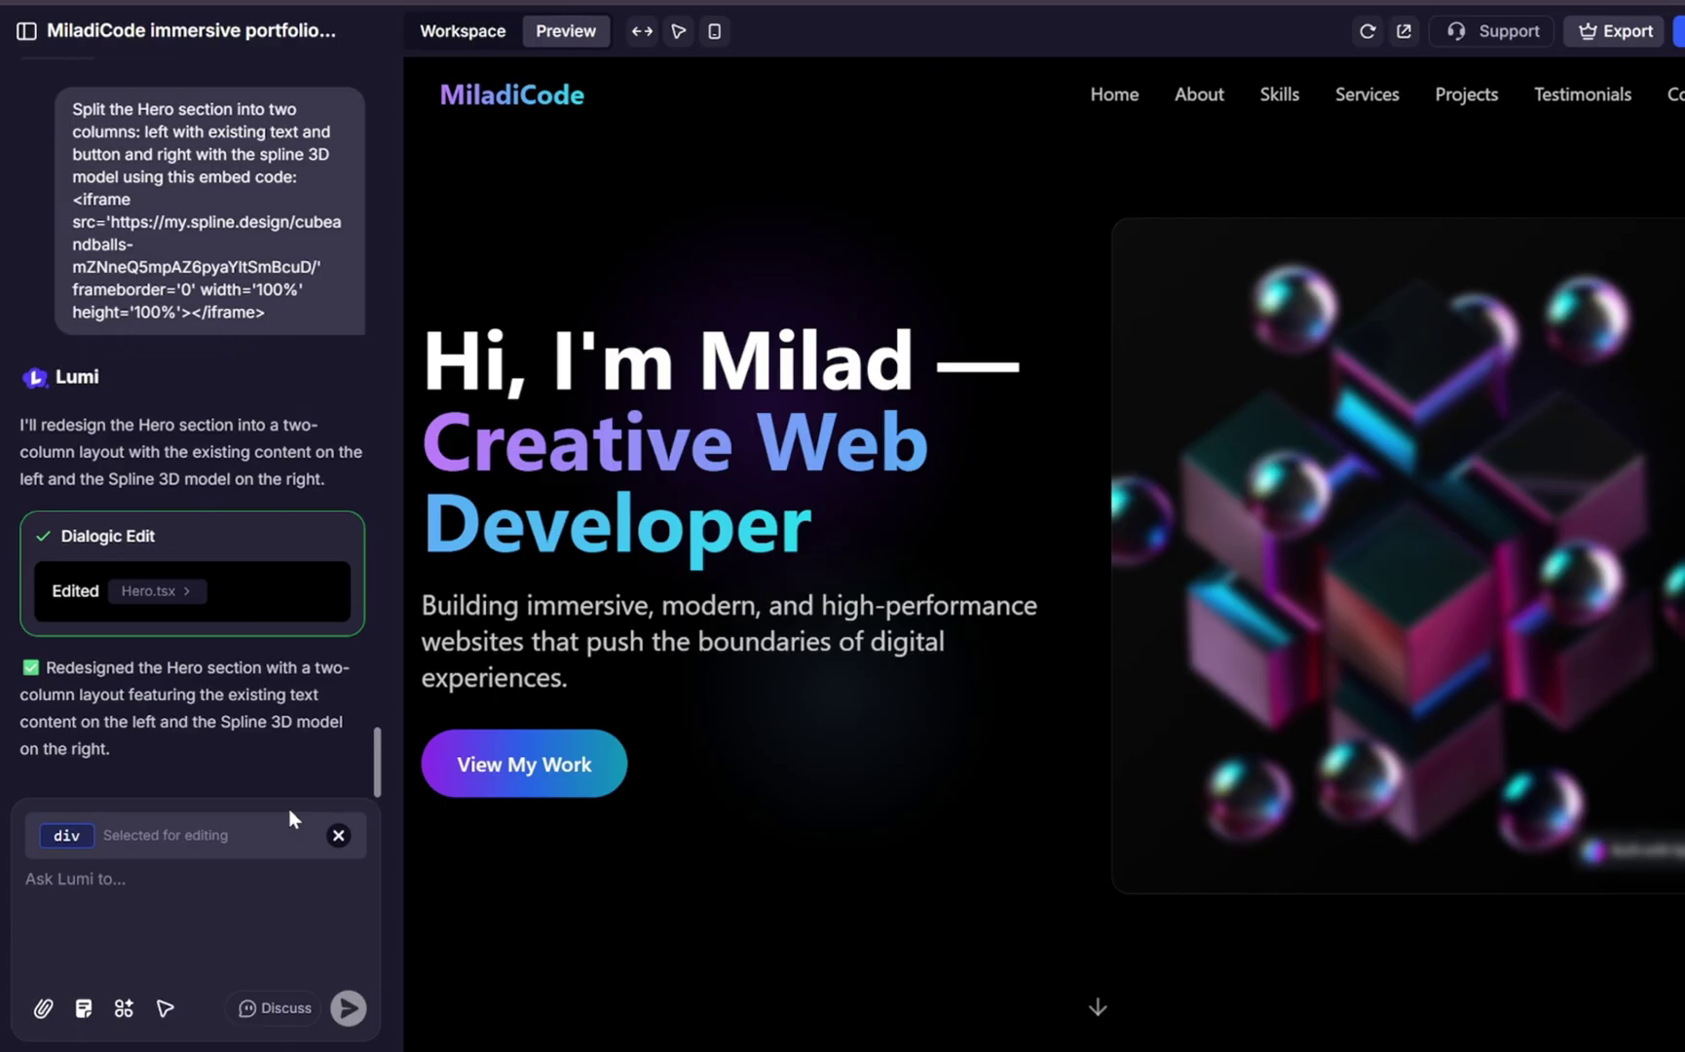
pyautogui.write('remove the div ')
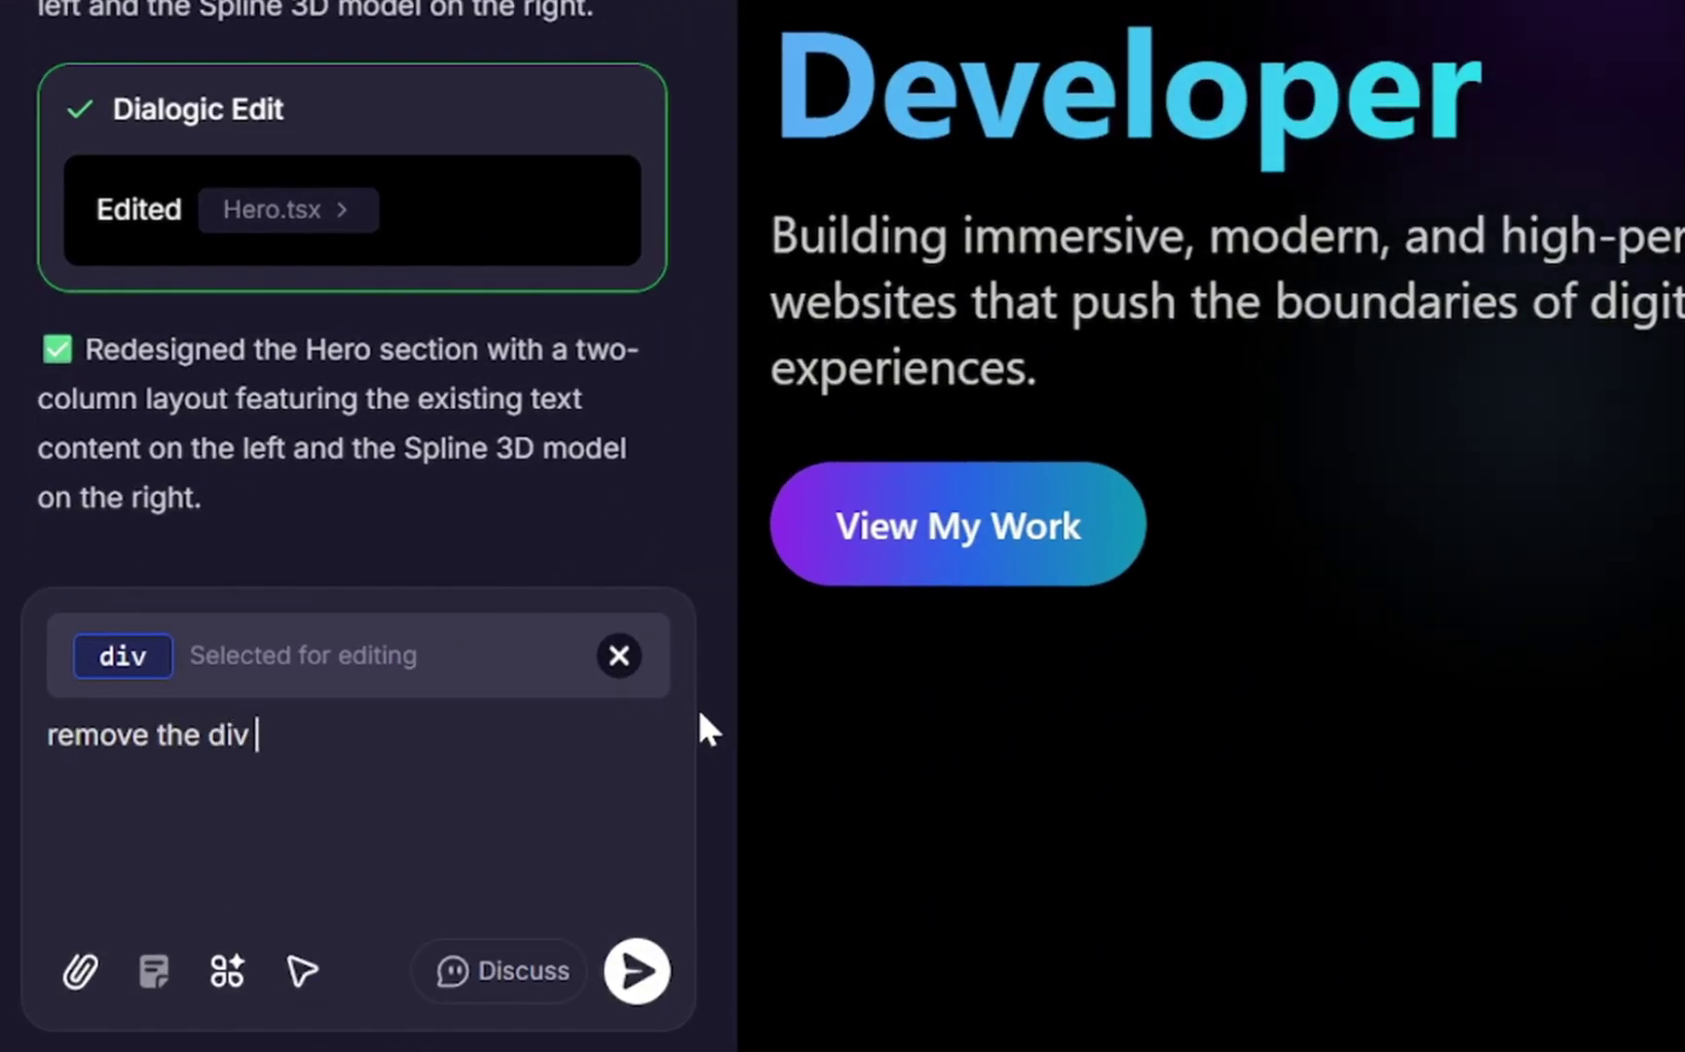
pyautogui.write('element and place the 3D model absolutely re')
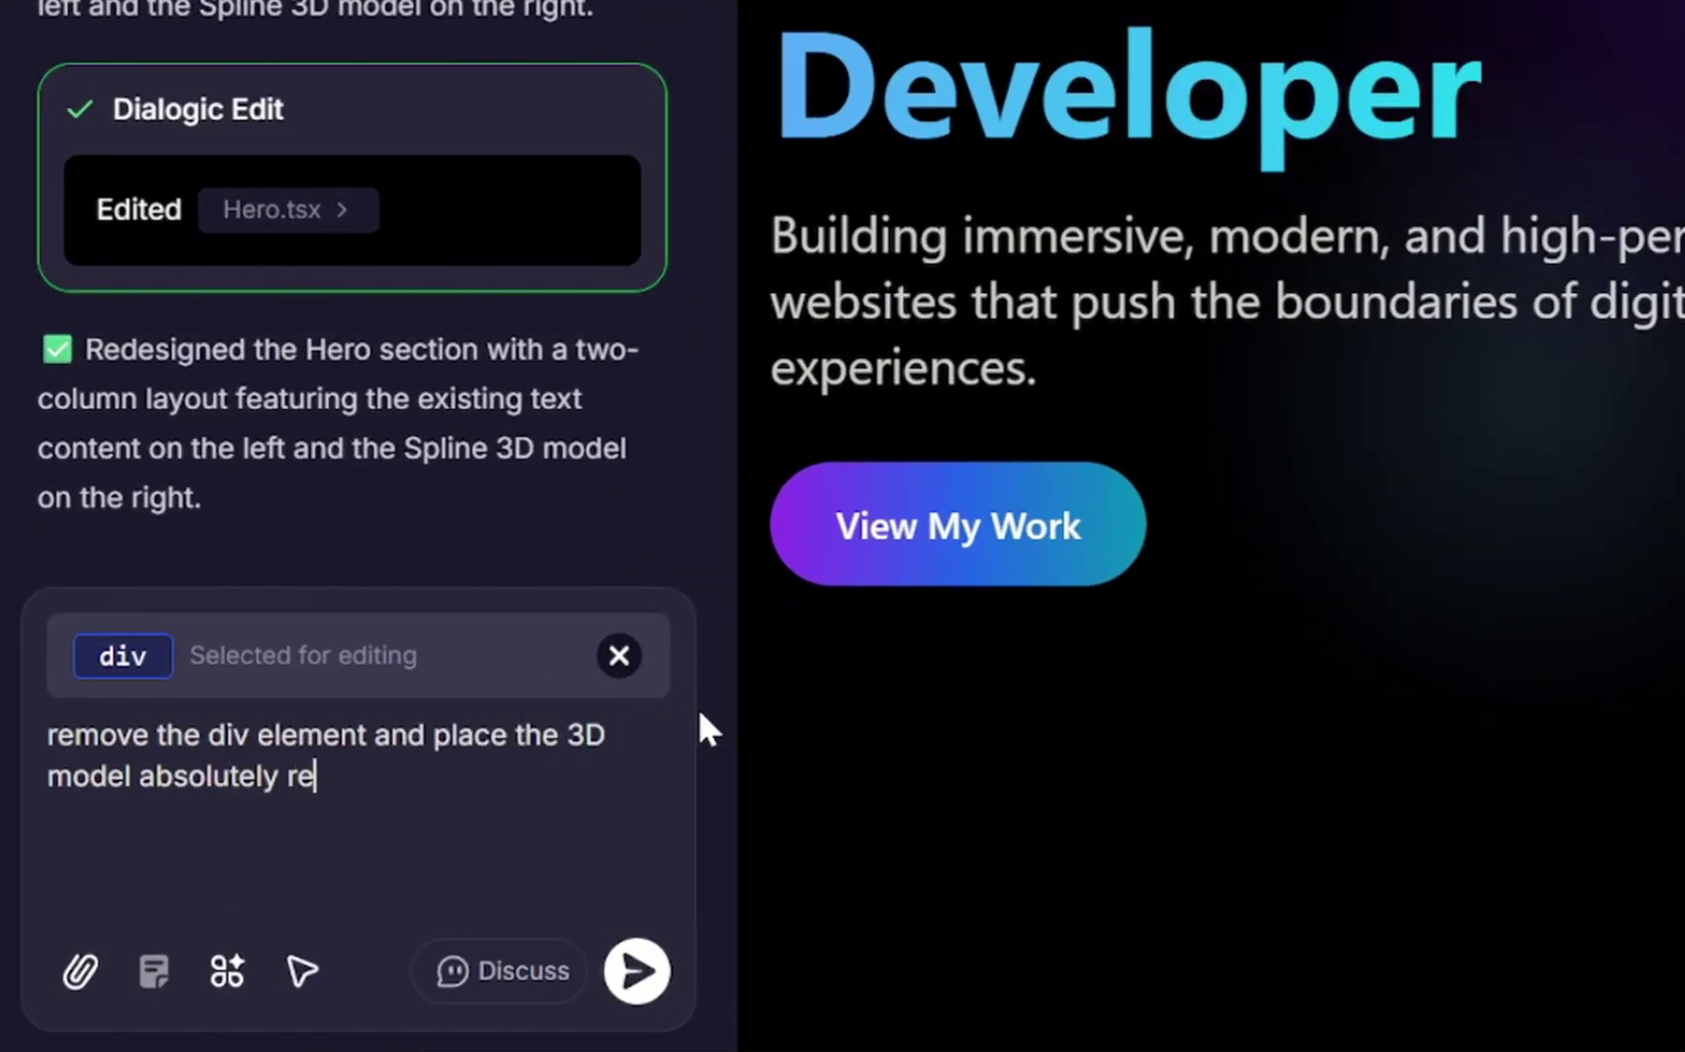
pyautogui.write('move any wrapper or container elements')
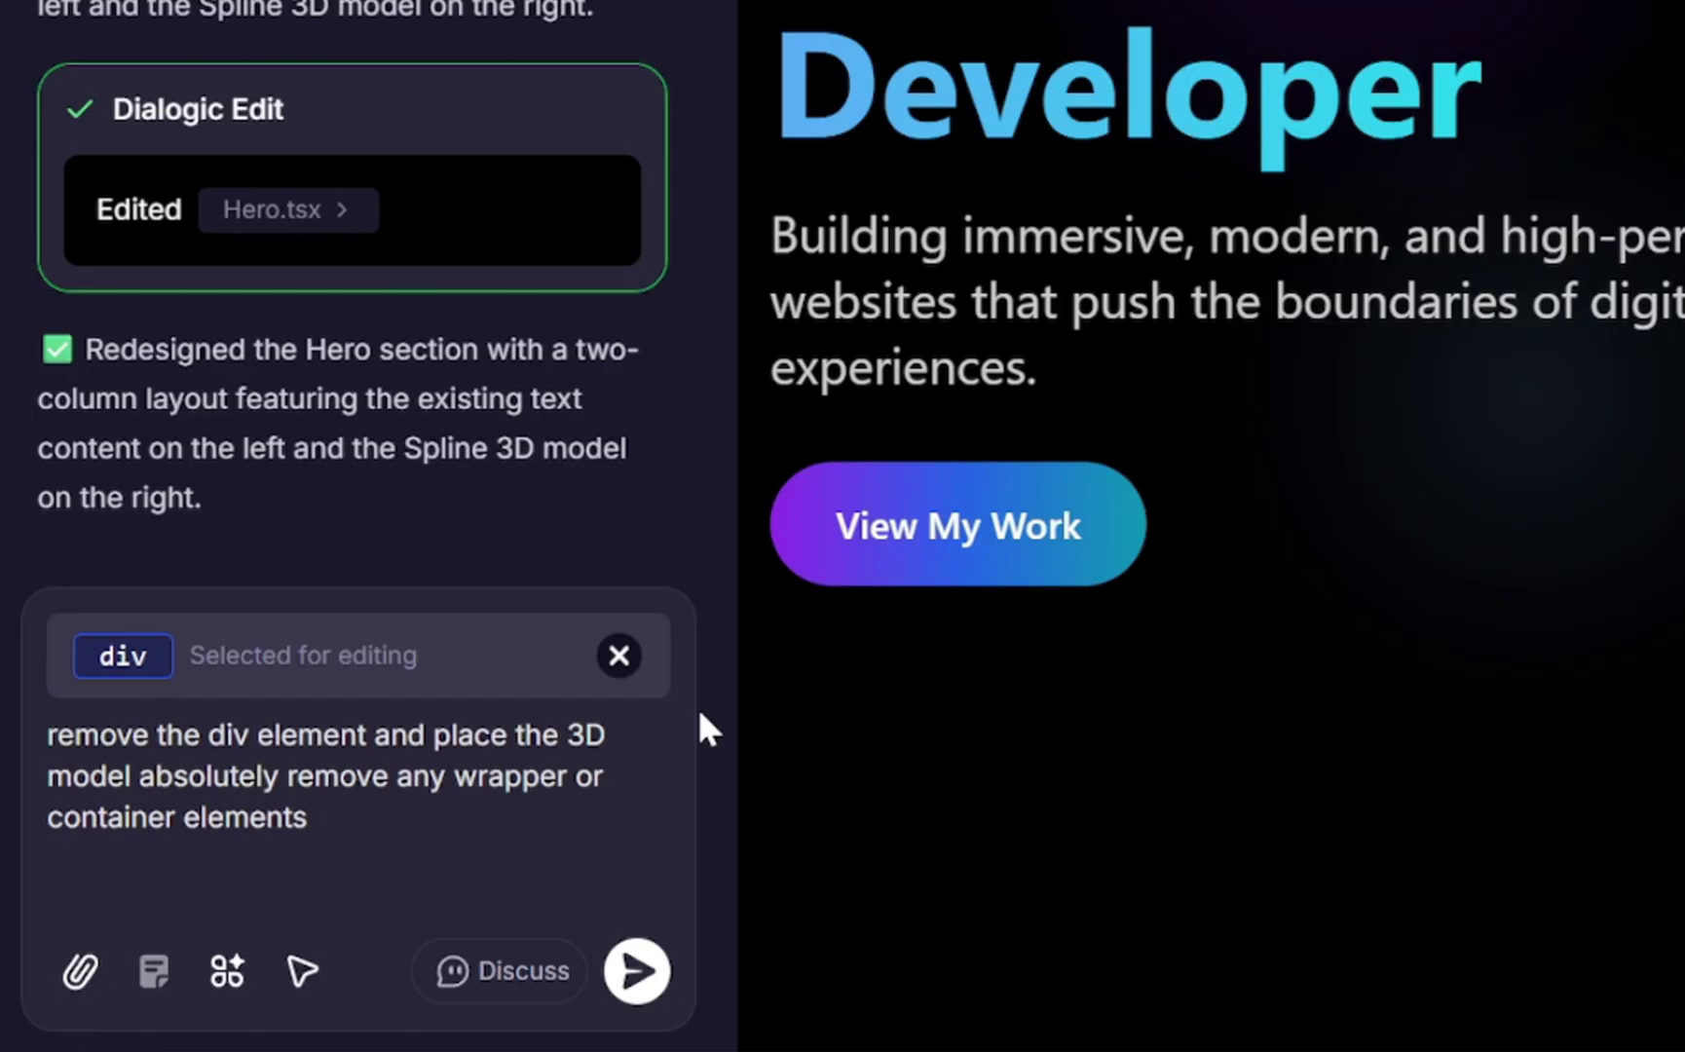
pyautogui.press('Return')
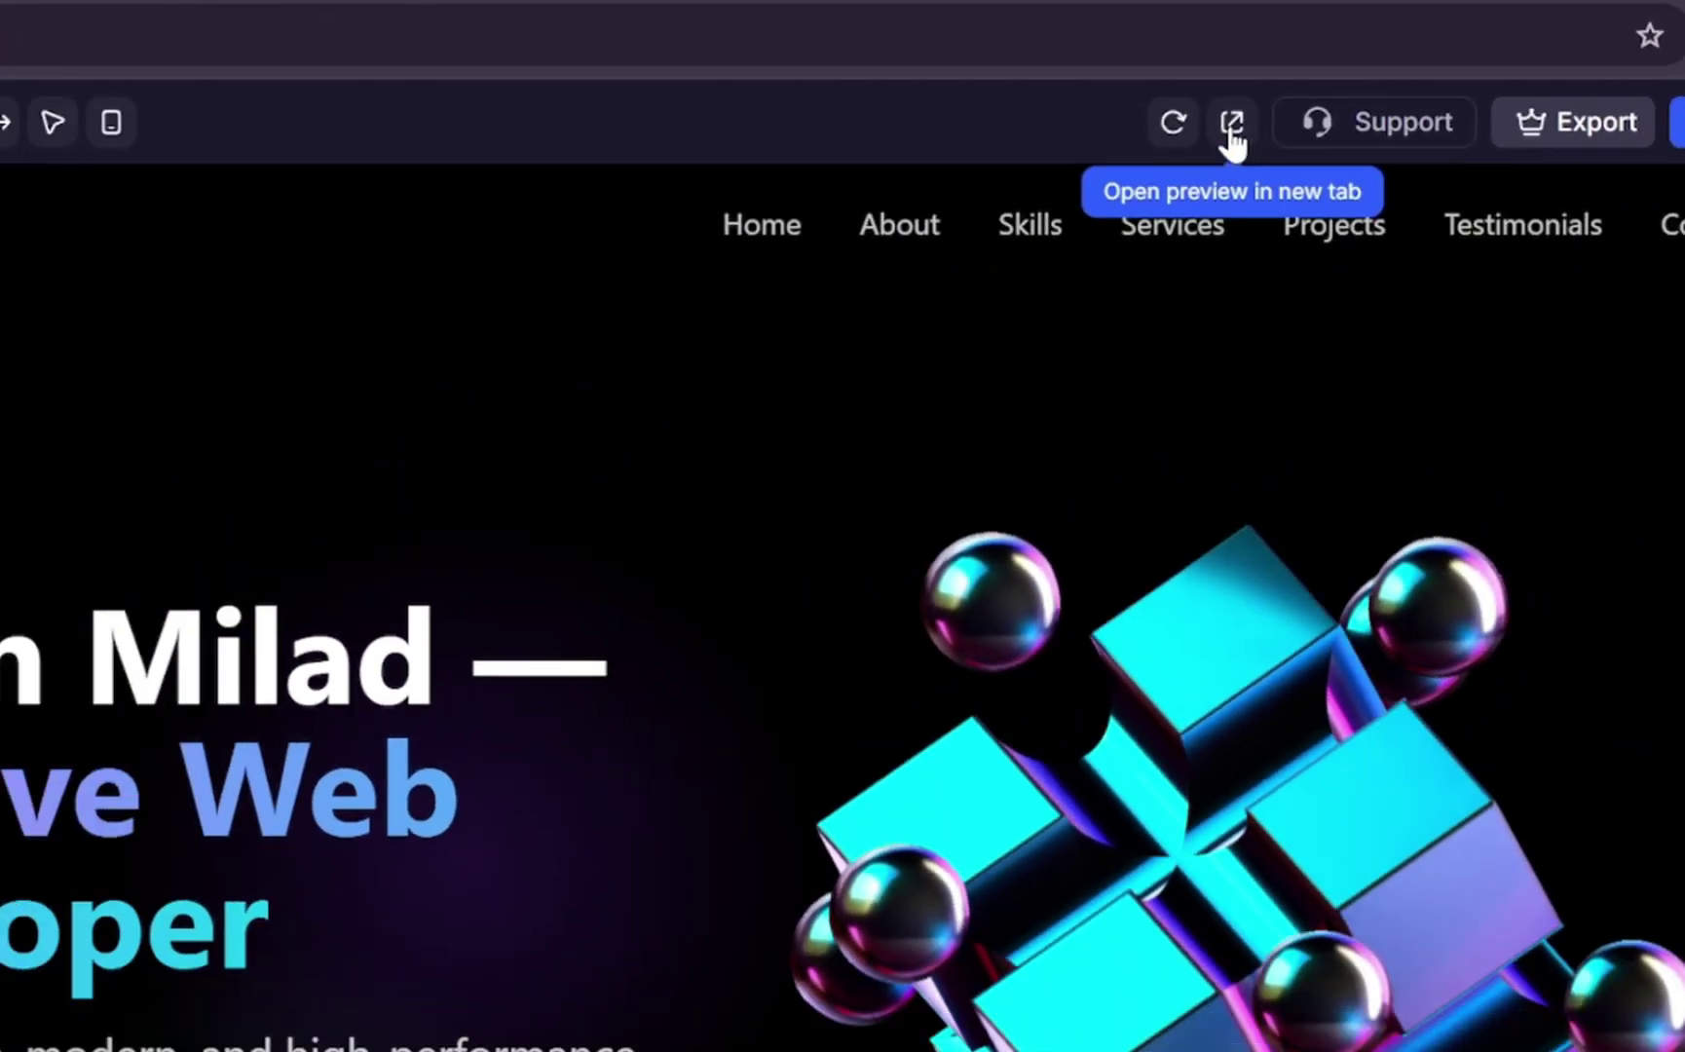
# Open the portfolio preview in a new tab and scroll through the hero with the 3D cube.
pyautogui.click(1196, 146)
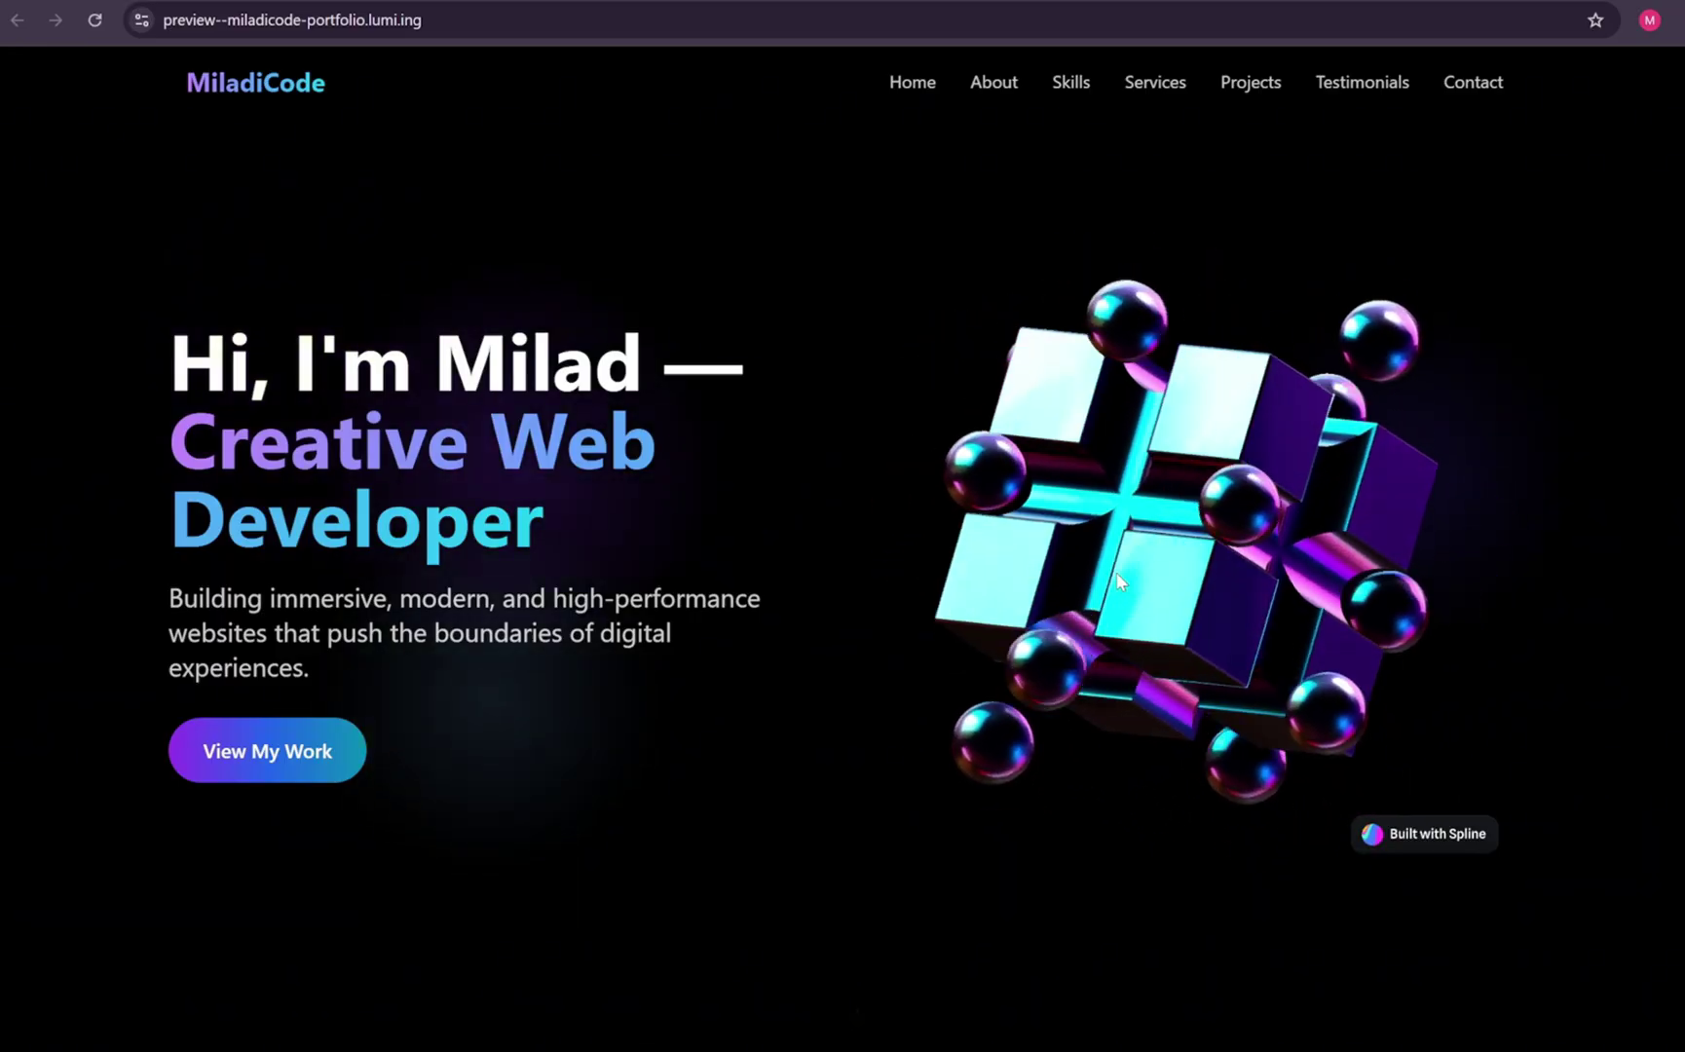
pyautogui.scroll(-5, 1115, 571)
pyautogui.scroll(5, 1115, 572)
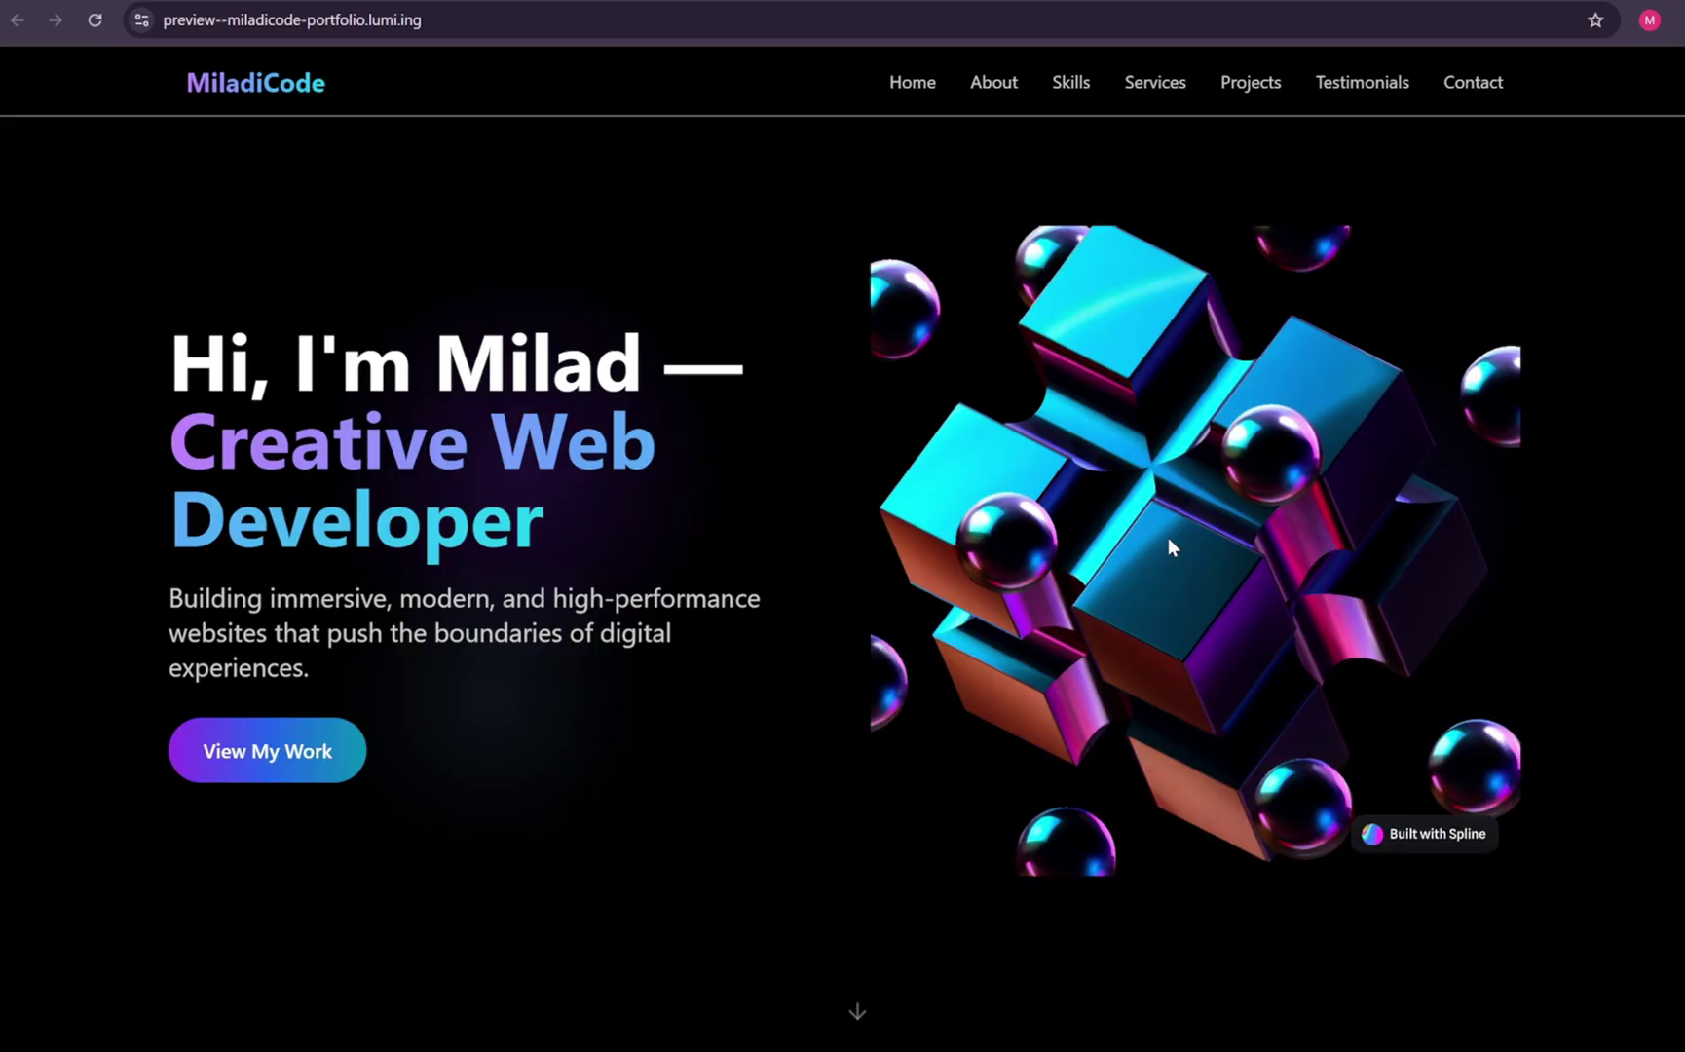
pyautogui.scroll(-4, 1167, 536)
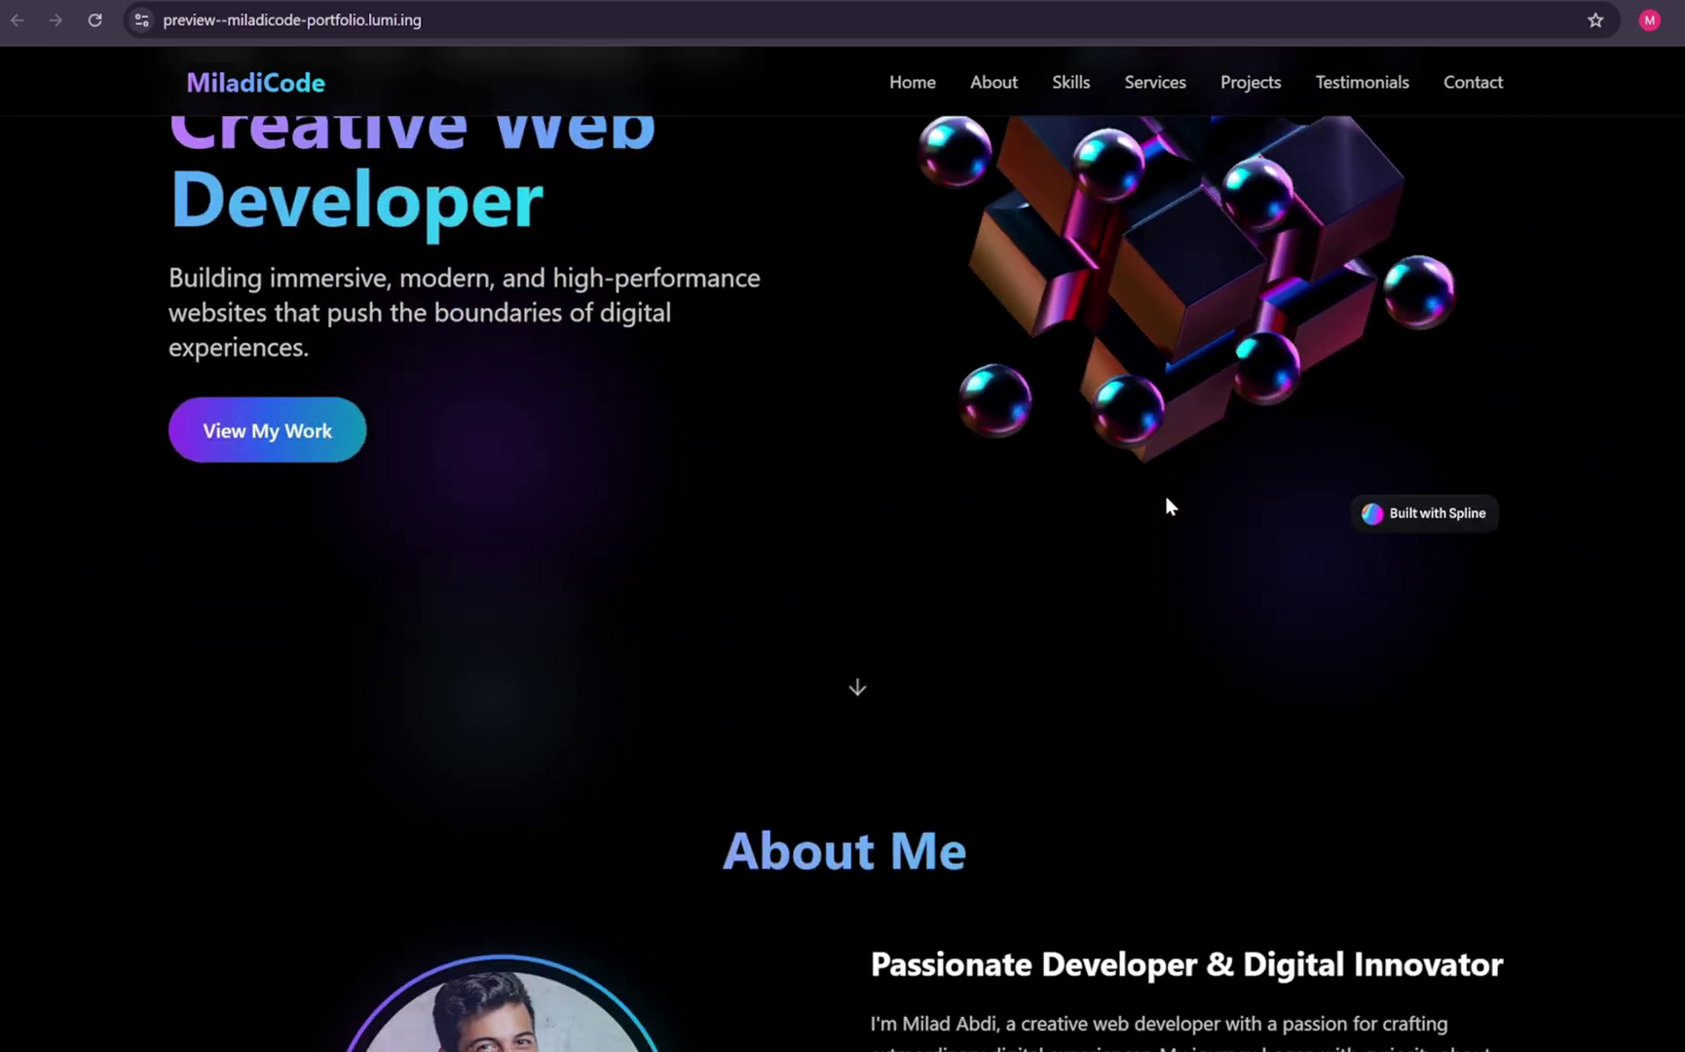
pyautogui.scroll(4, 1225, 730)
pyautogui.scroll(-1, 1167, 491)
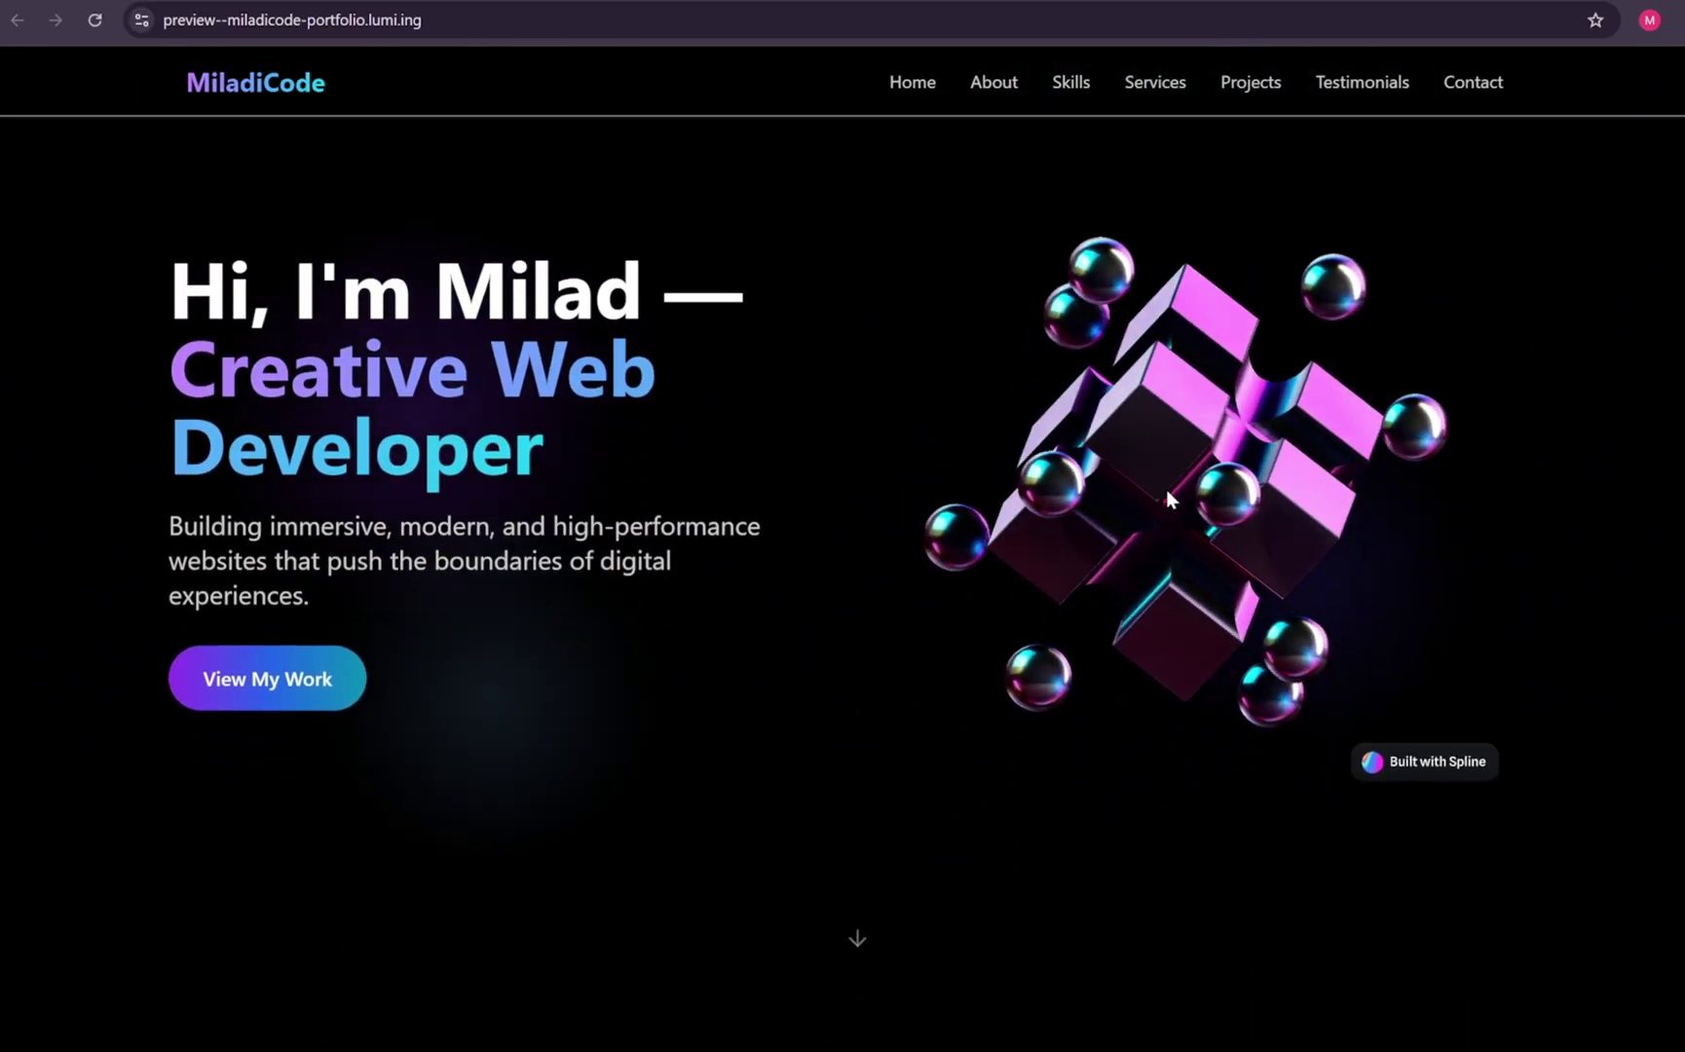
pyautogui.scroll(1, 867, 246)
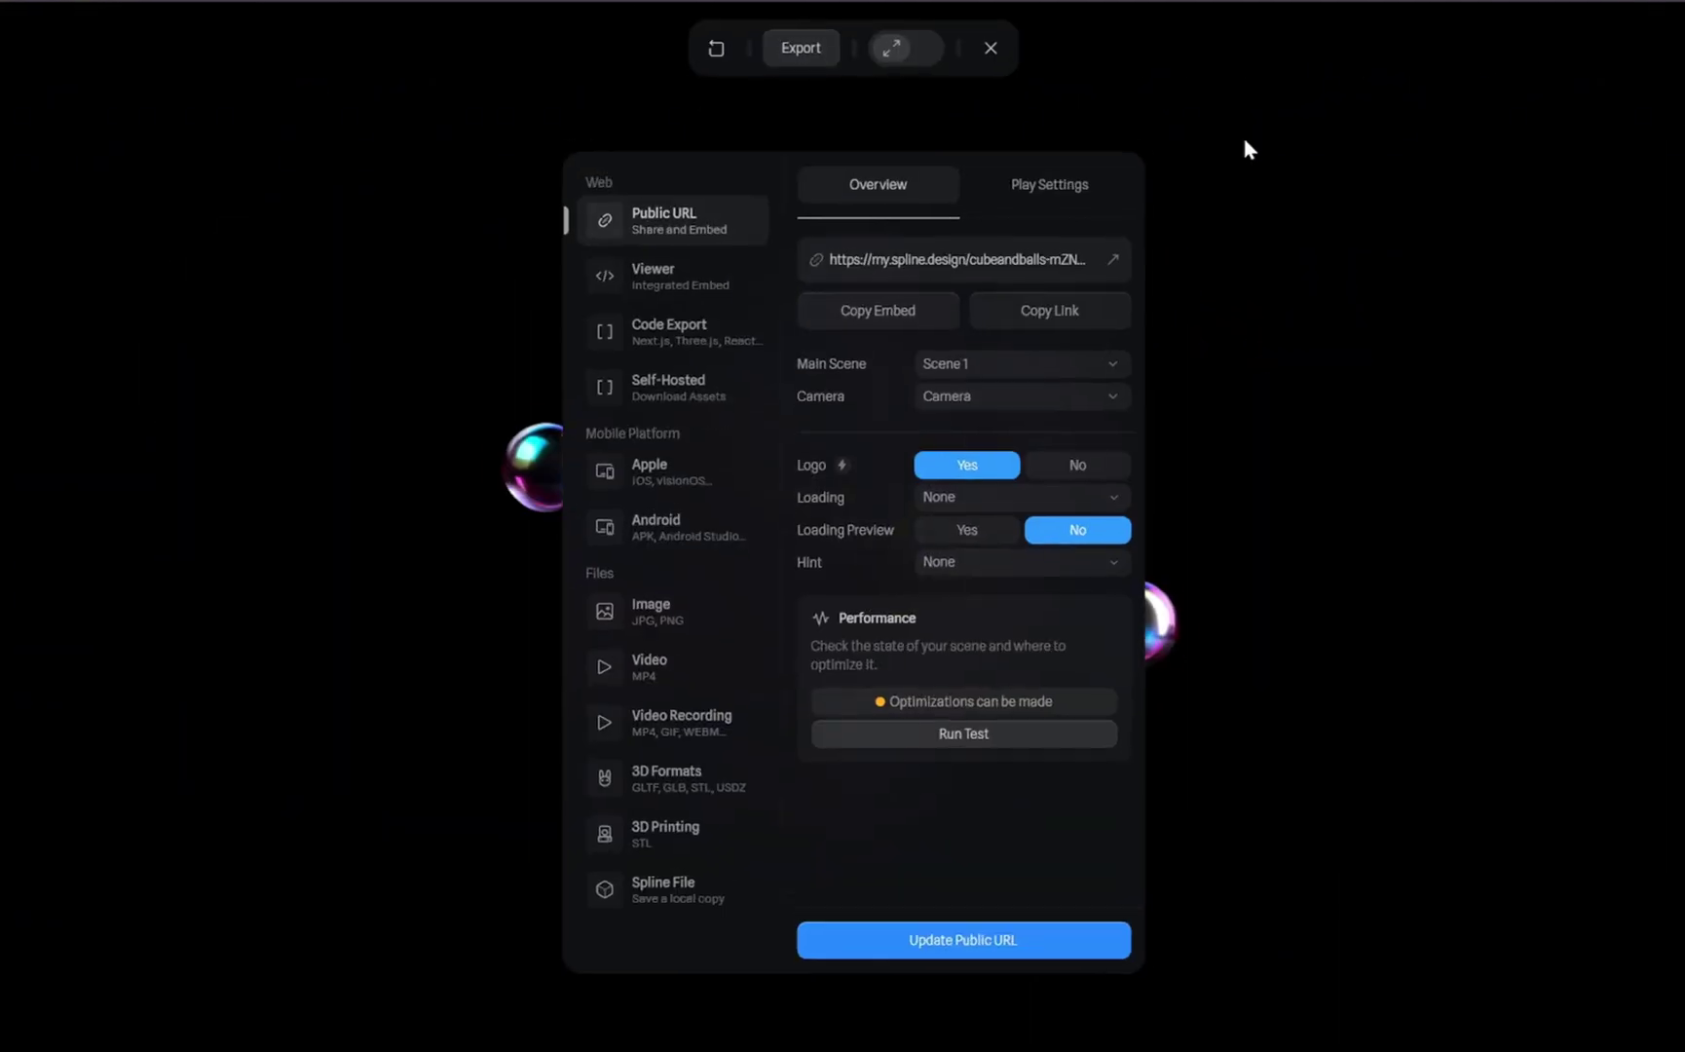
# Set Zoom to No in Spline's Play Settings and update the scene's public URL.
pyautogui.click(1117, 53)
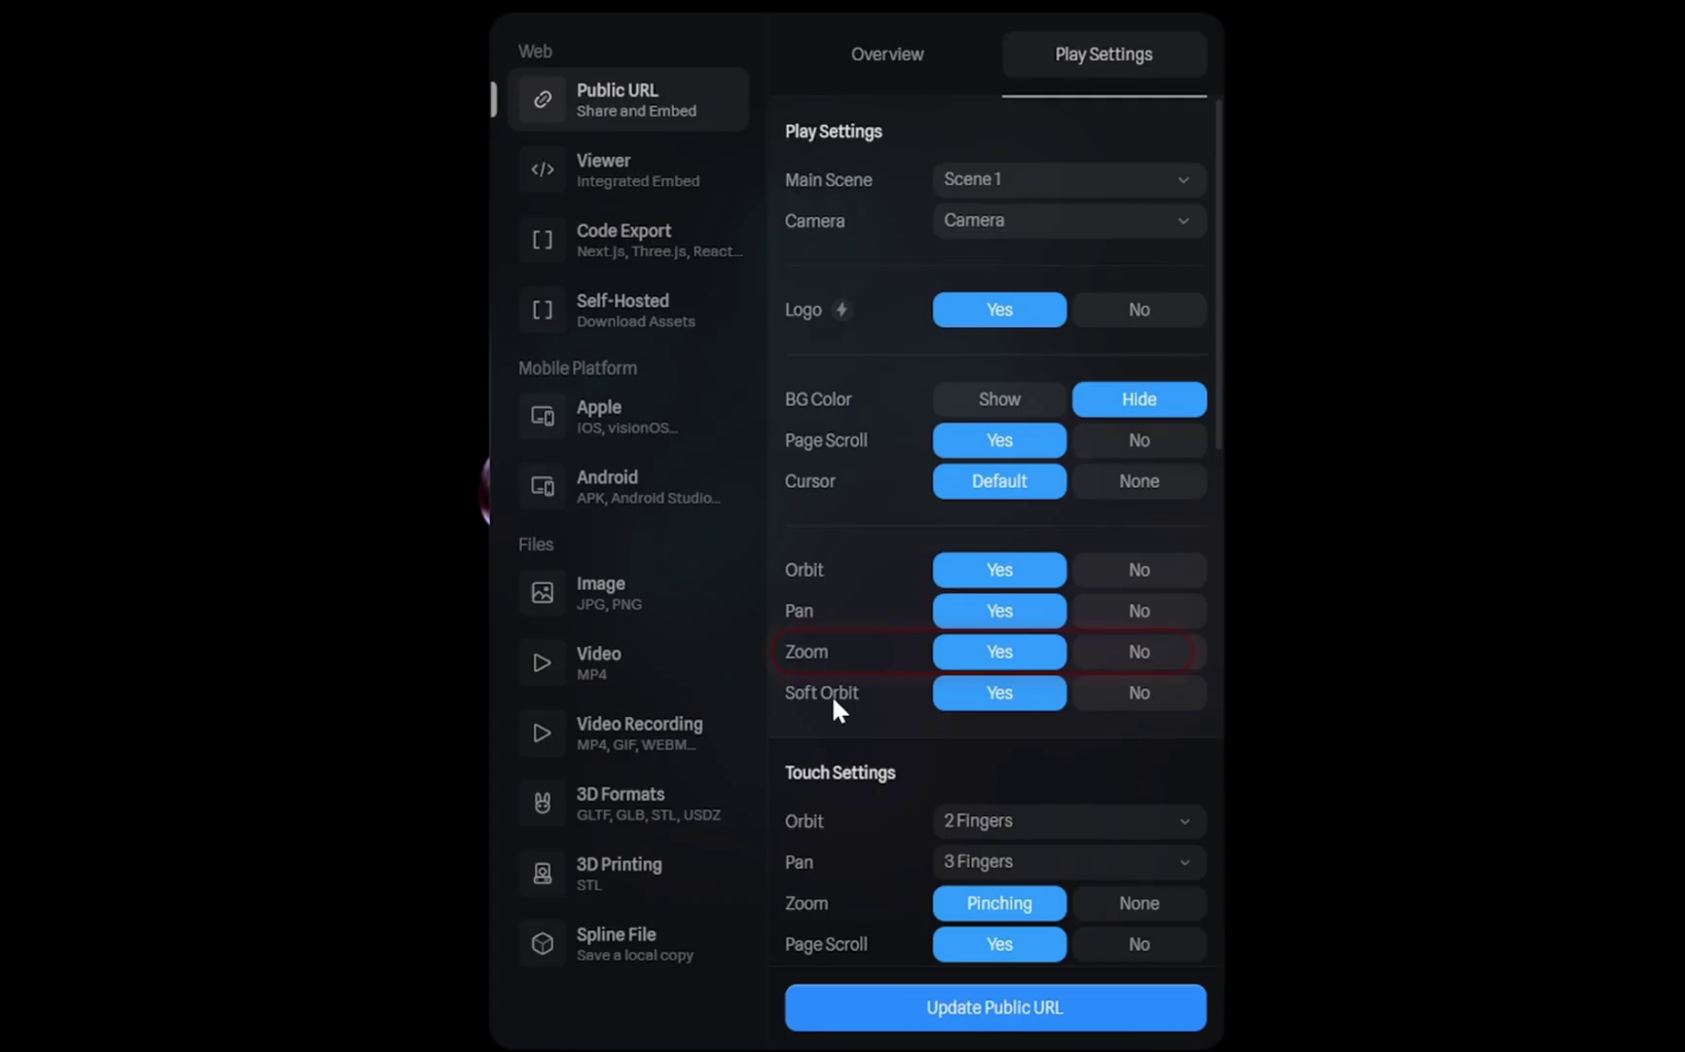
pyautogui.click(1119, 651)
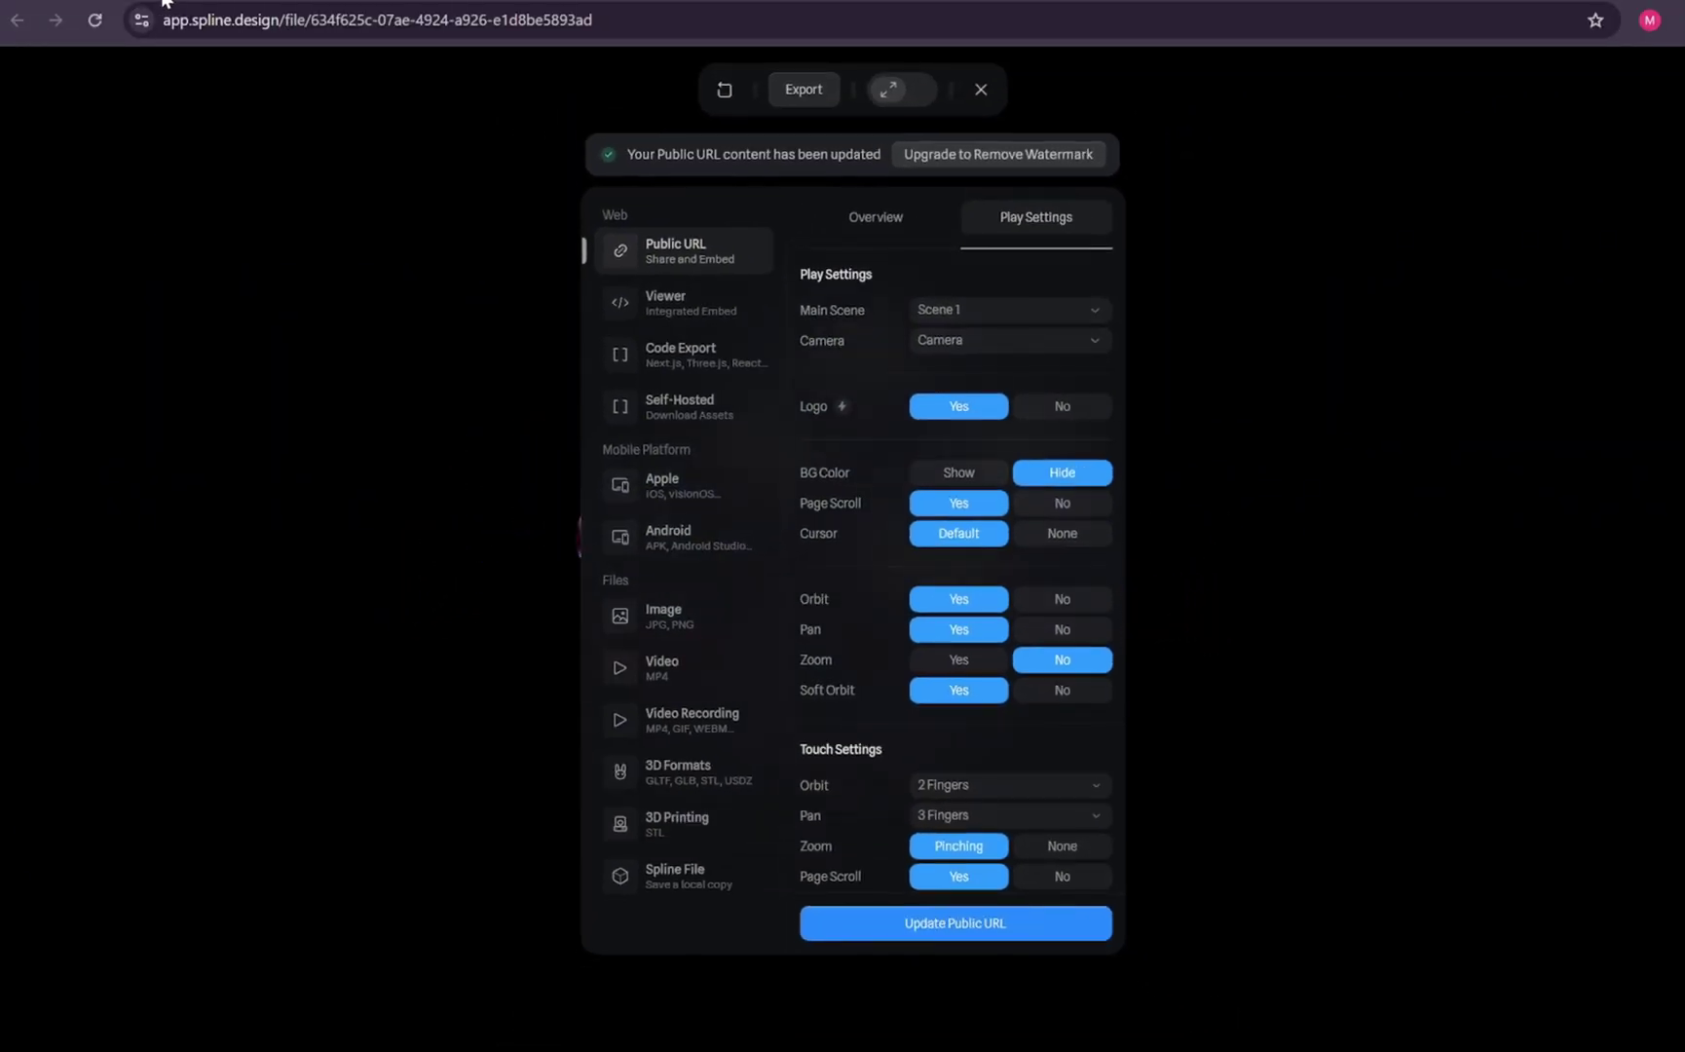
# Open the Lumi portfolio preview in a new tab, reload it, then close it to return to the editor.
pyautogui.click(163, 2)
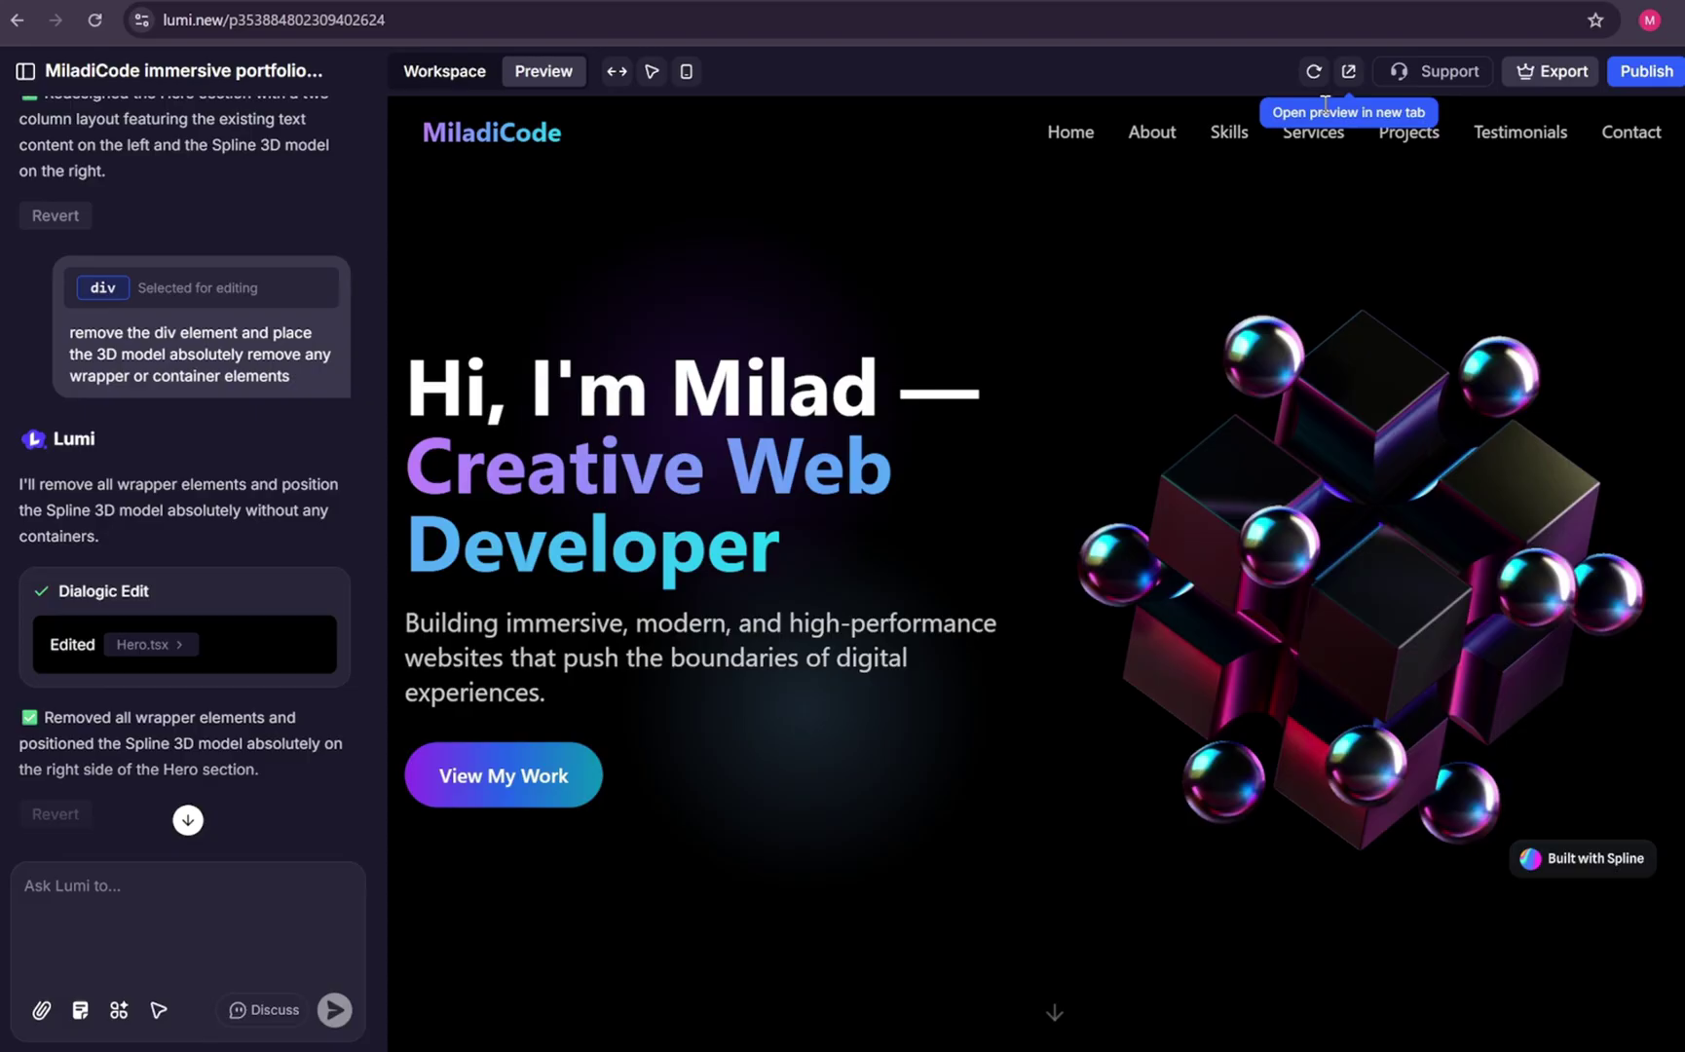
pyautogui.click(1349, 70)
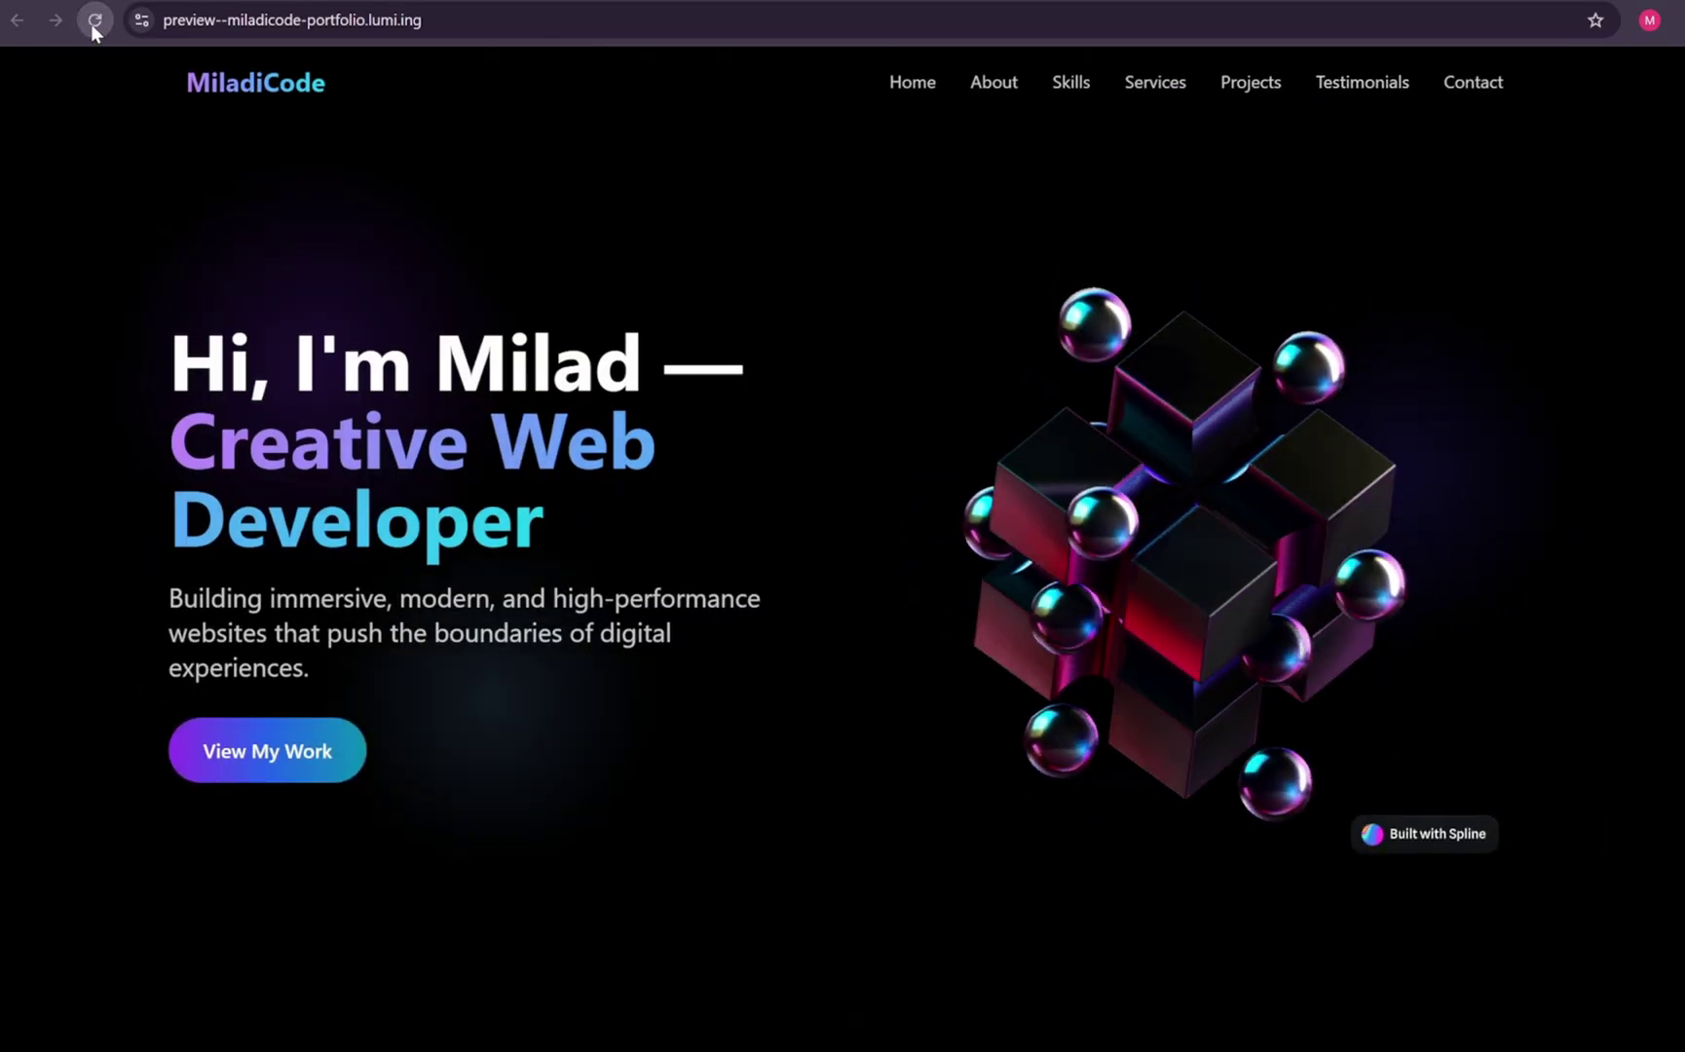
pyautogui.click(93, 23)
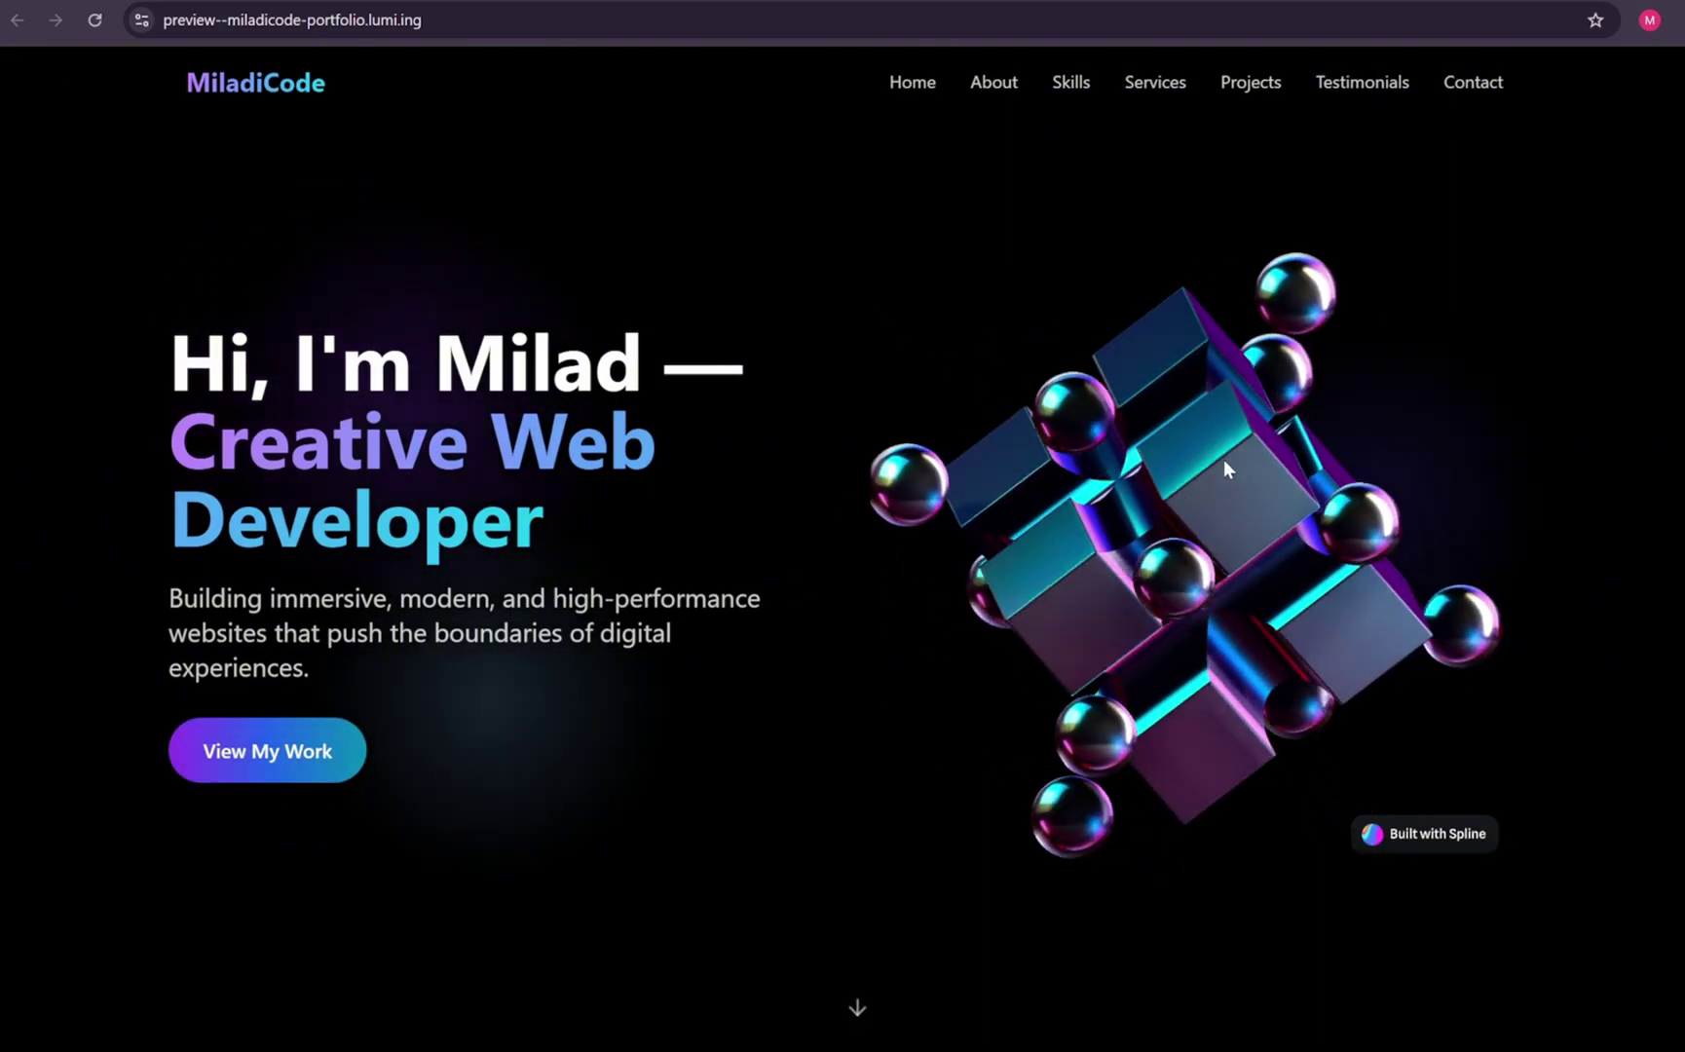
pyautogui.hotkey('ctrl', 'w')
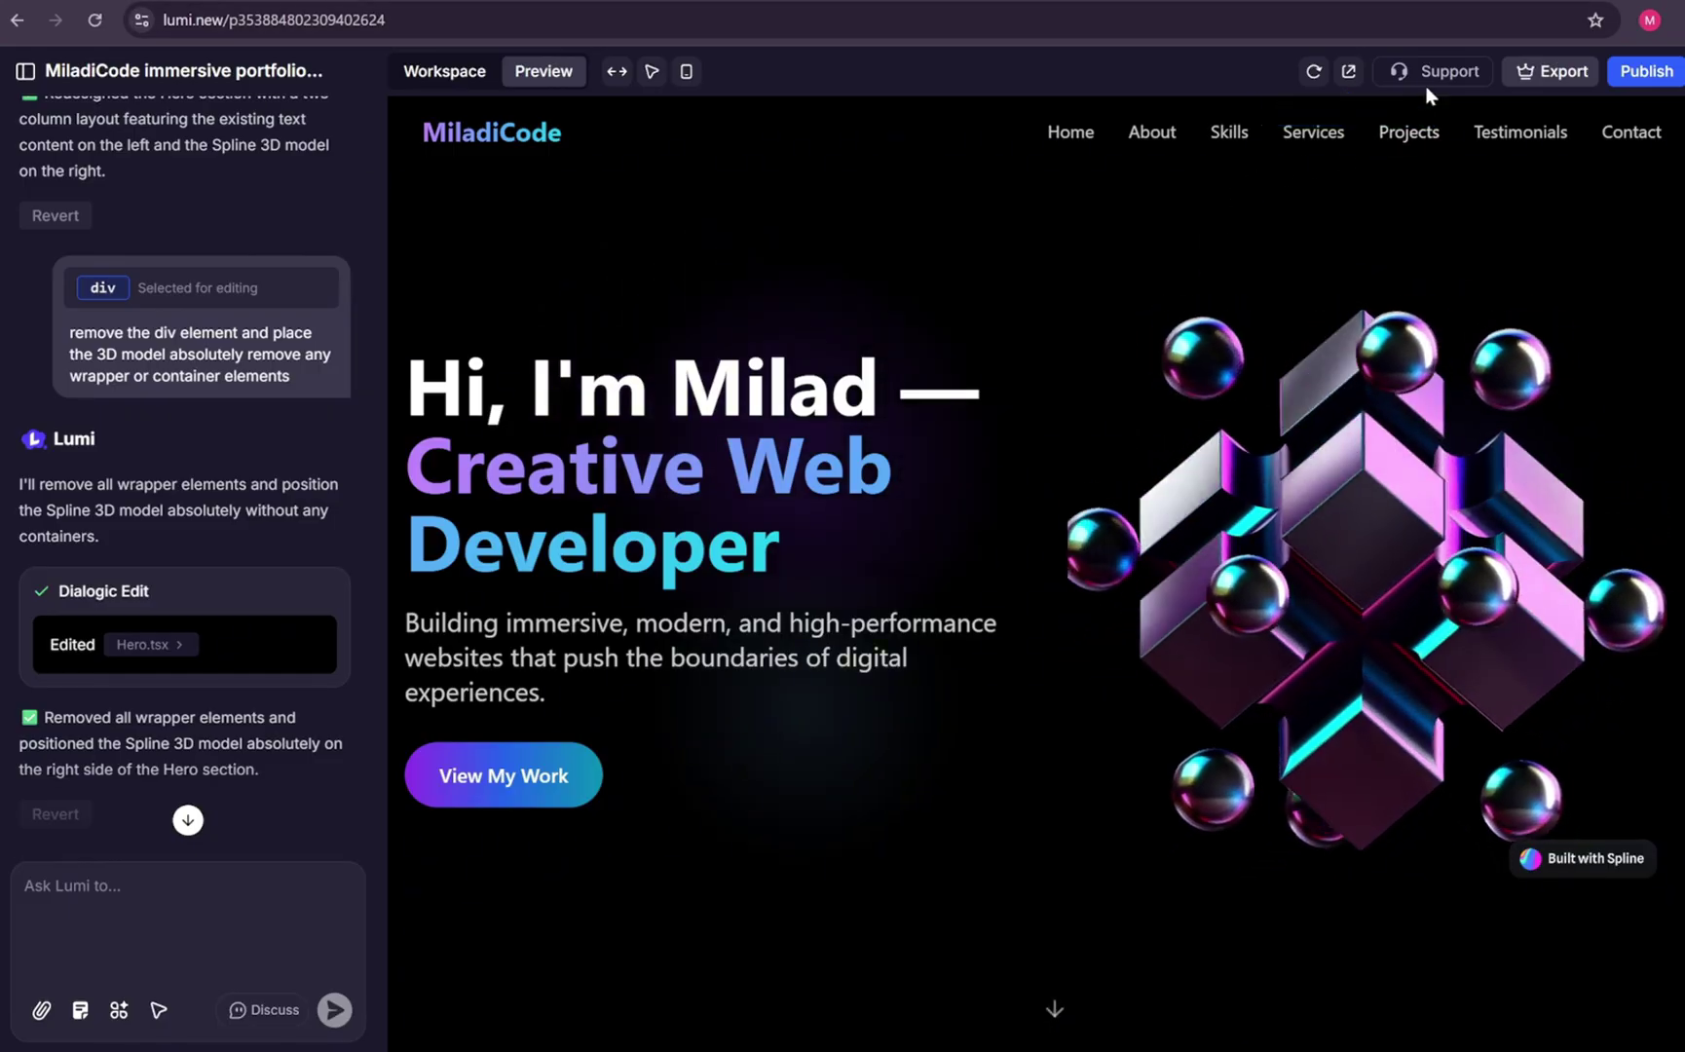
# Try Export, dismiss Plan & Billing, and open Publish for miladicode-portfolio.lumi.ing, checking Custom domain.
pyautogui.click(1555, 76)
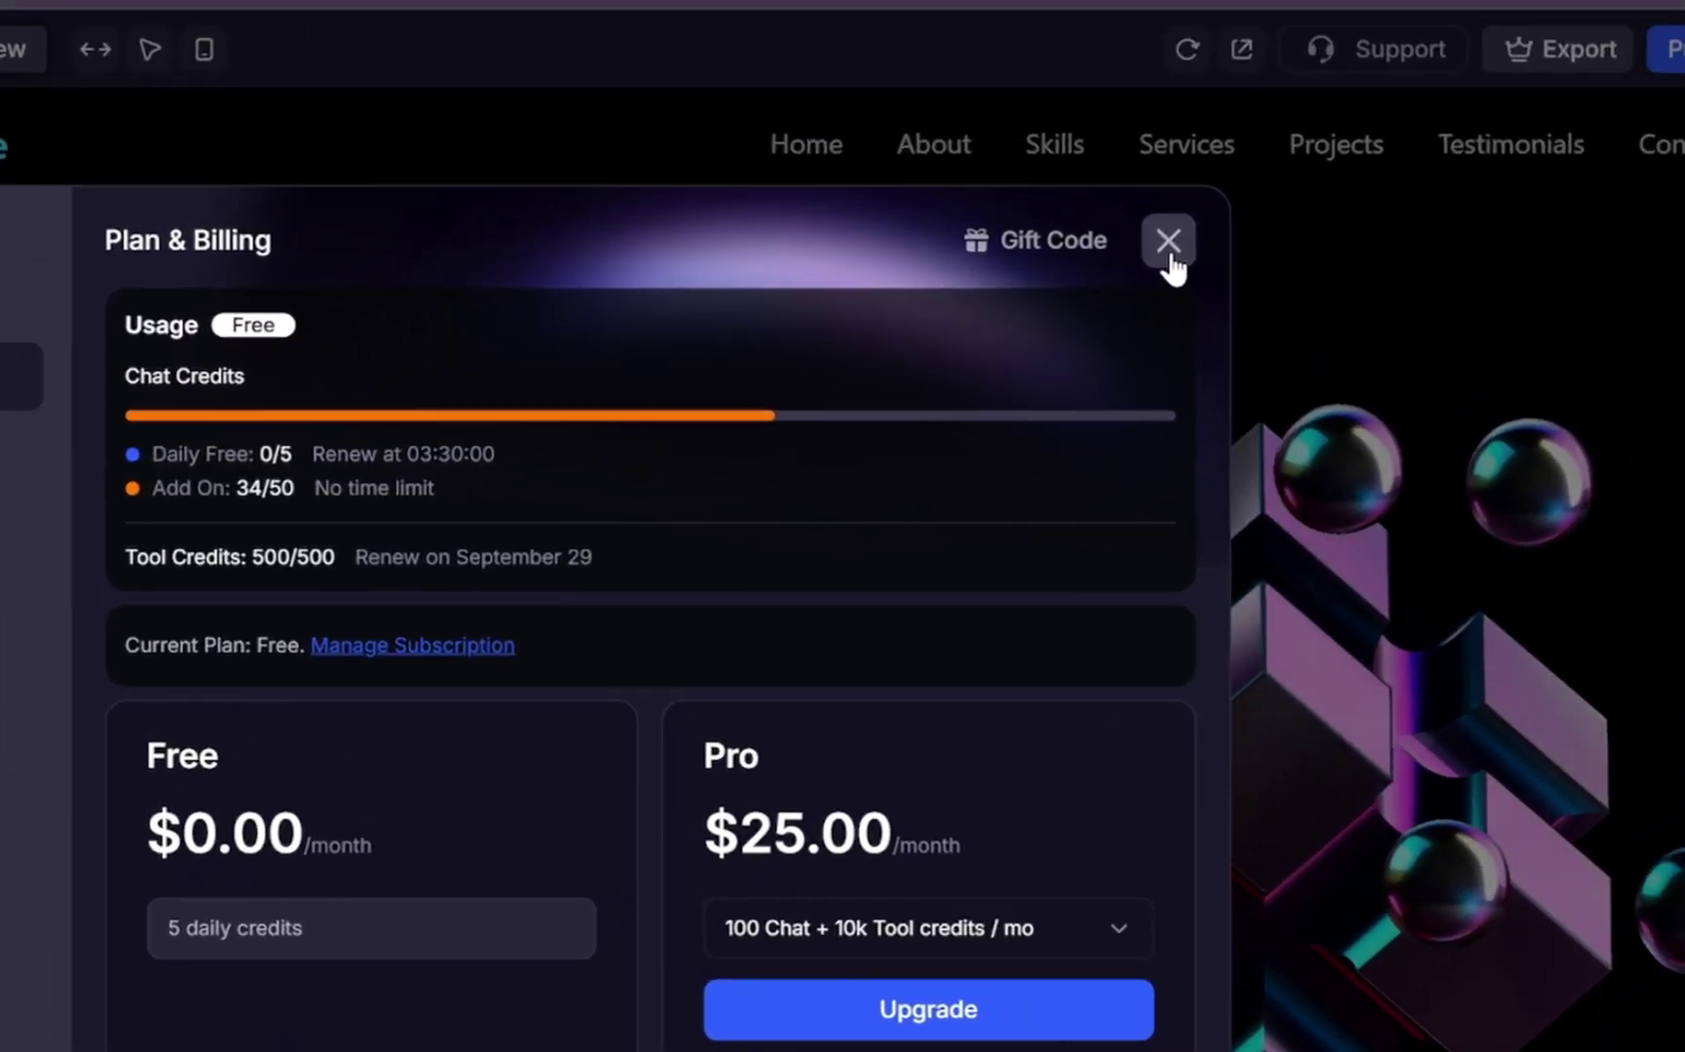
pyautogui.click(1440, 62)
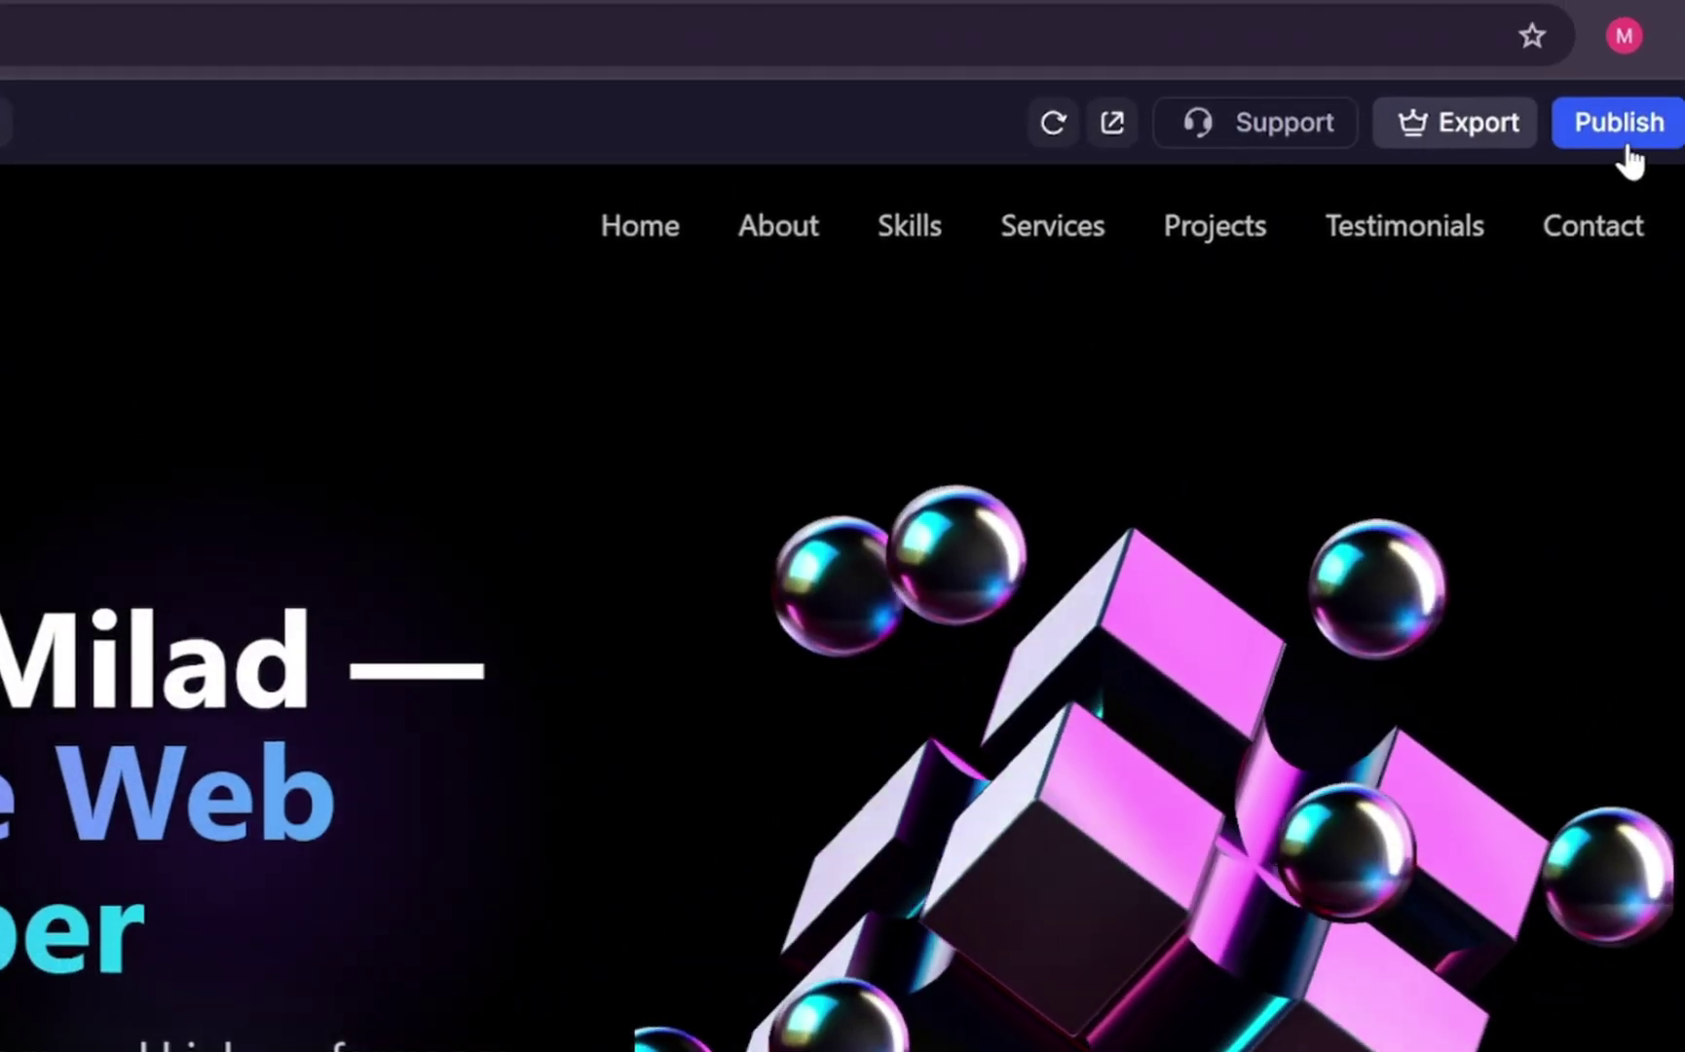
pyautogui.click(1626, 129)
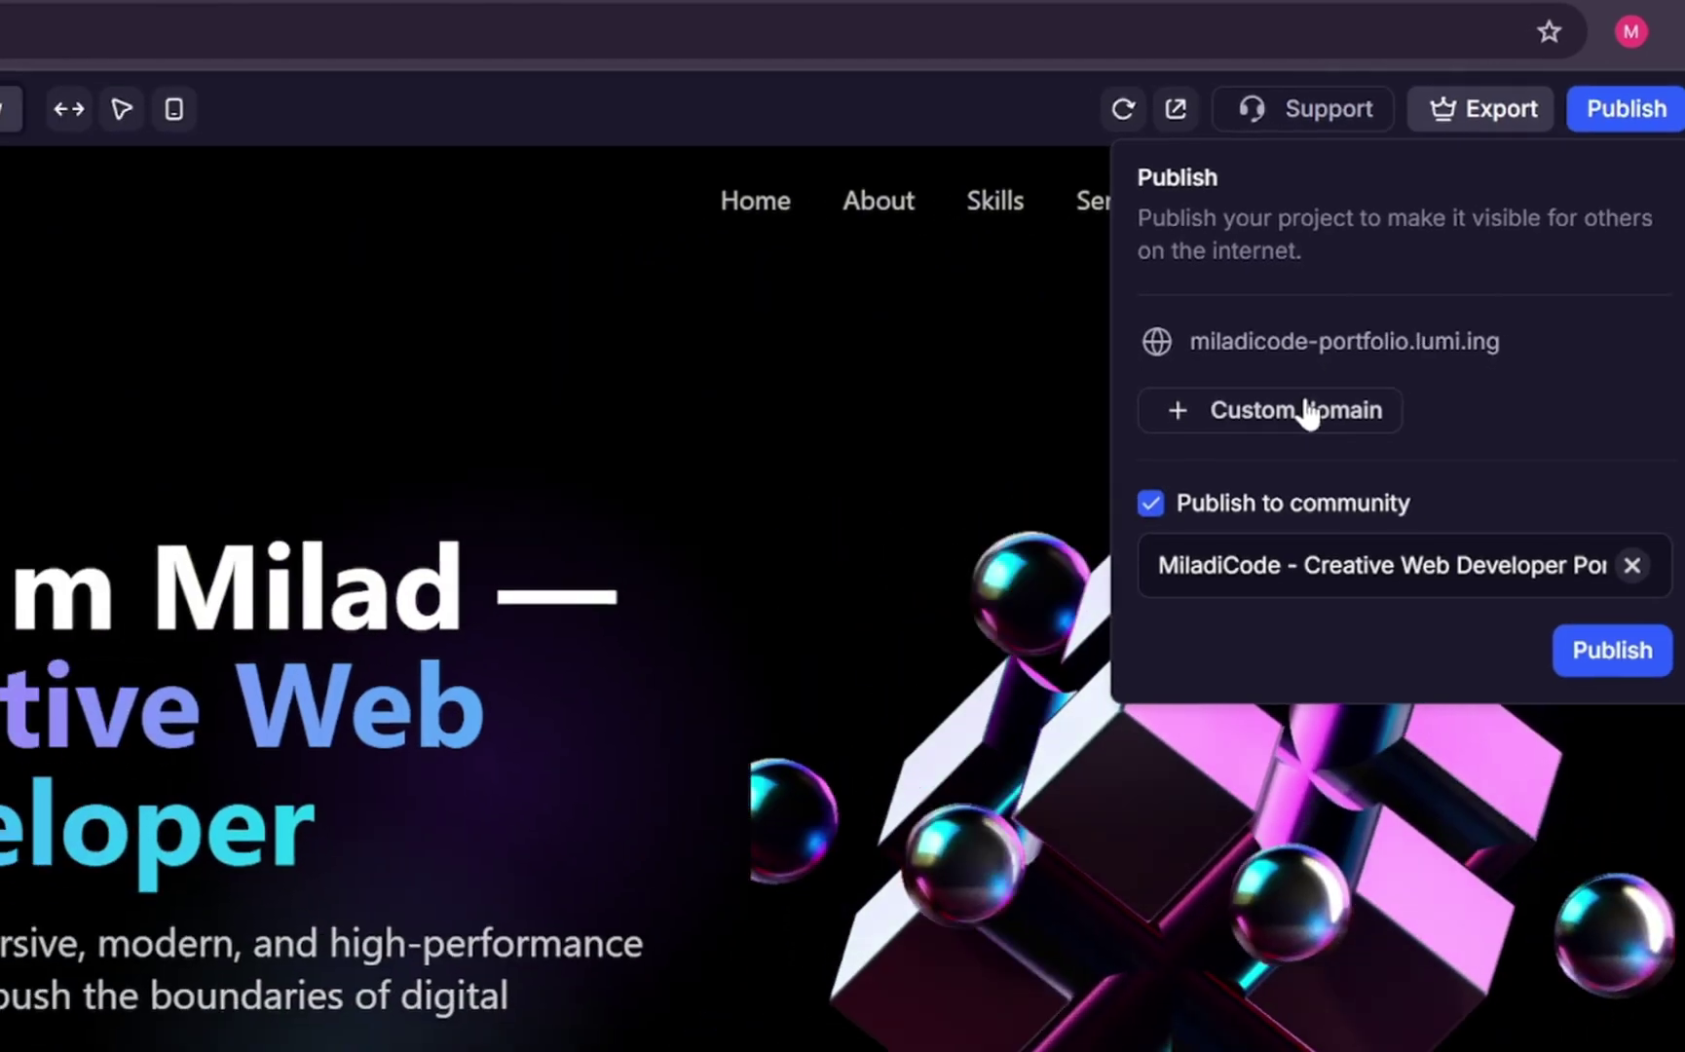
pyautogui.click(1308, 410)
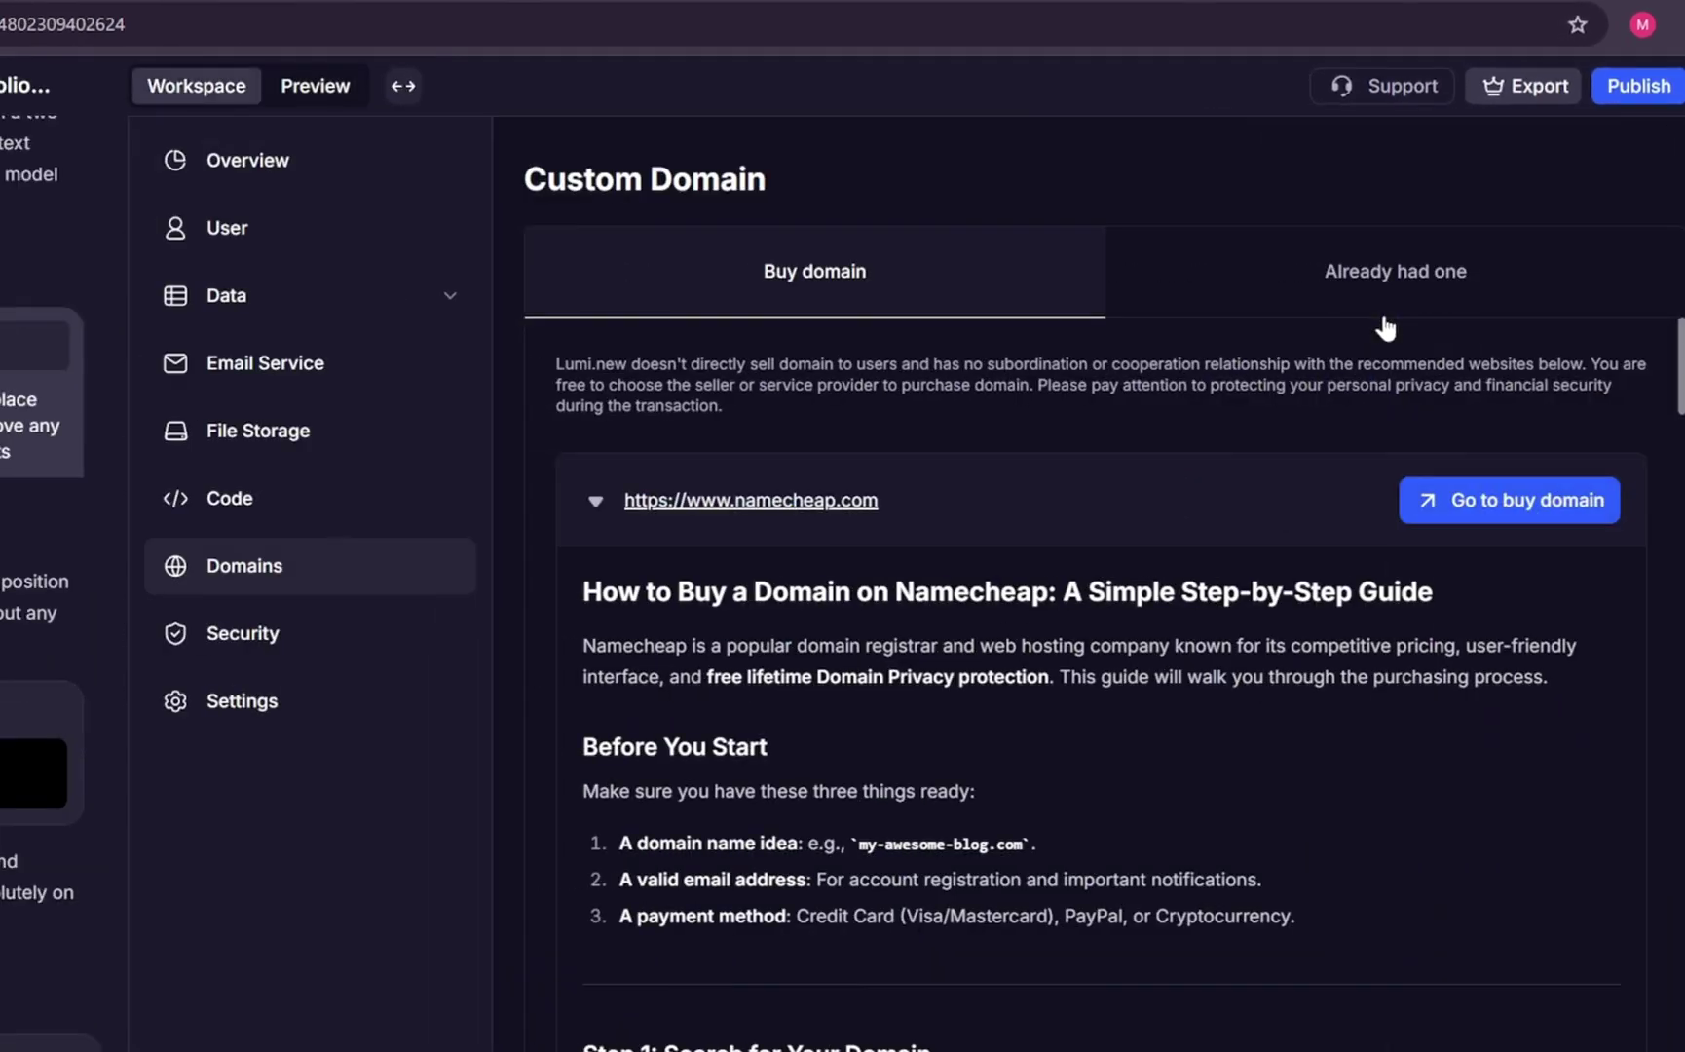
pyautogui.click(330, 93)
# Publish the MiladiCode portfolio to miladicode-portfolio.lumi.ing and the community, then close the panel.
pyautogui.click(1636, 85)
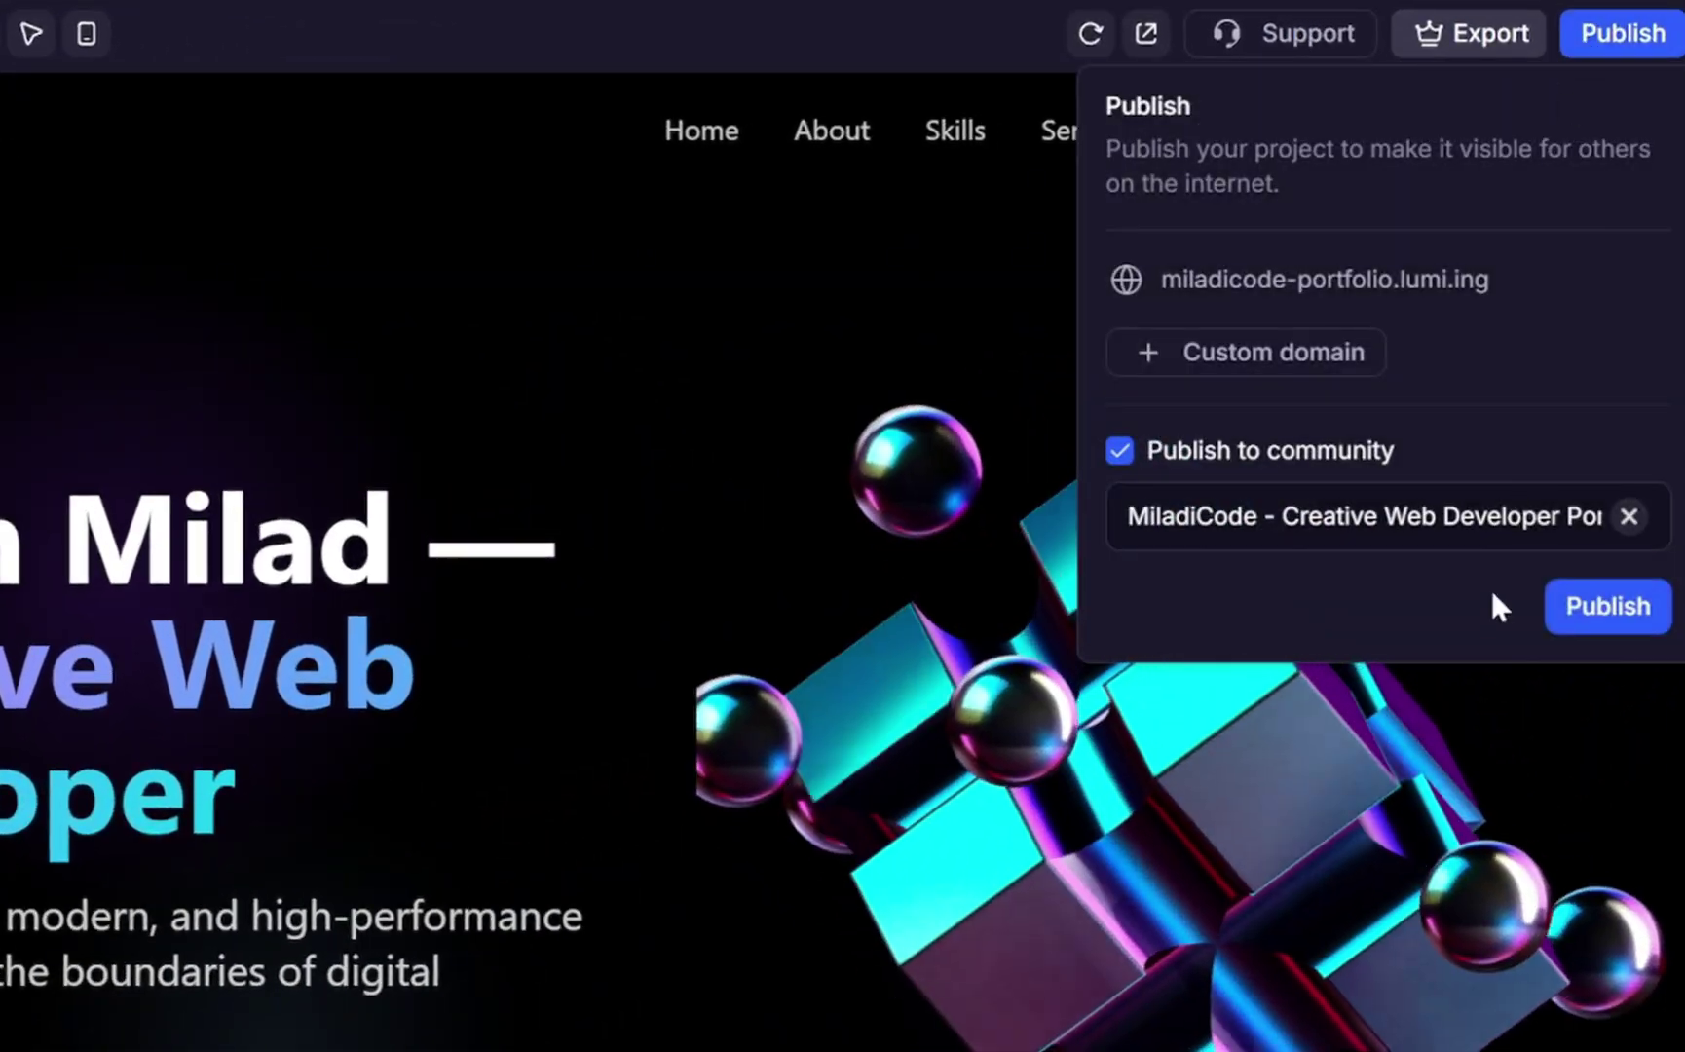
pyautogui.click(1600, 615)
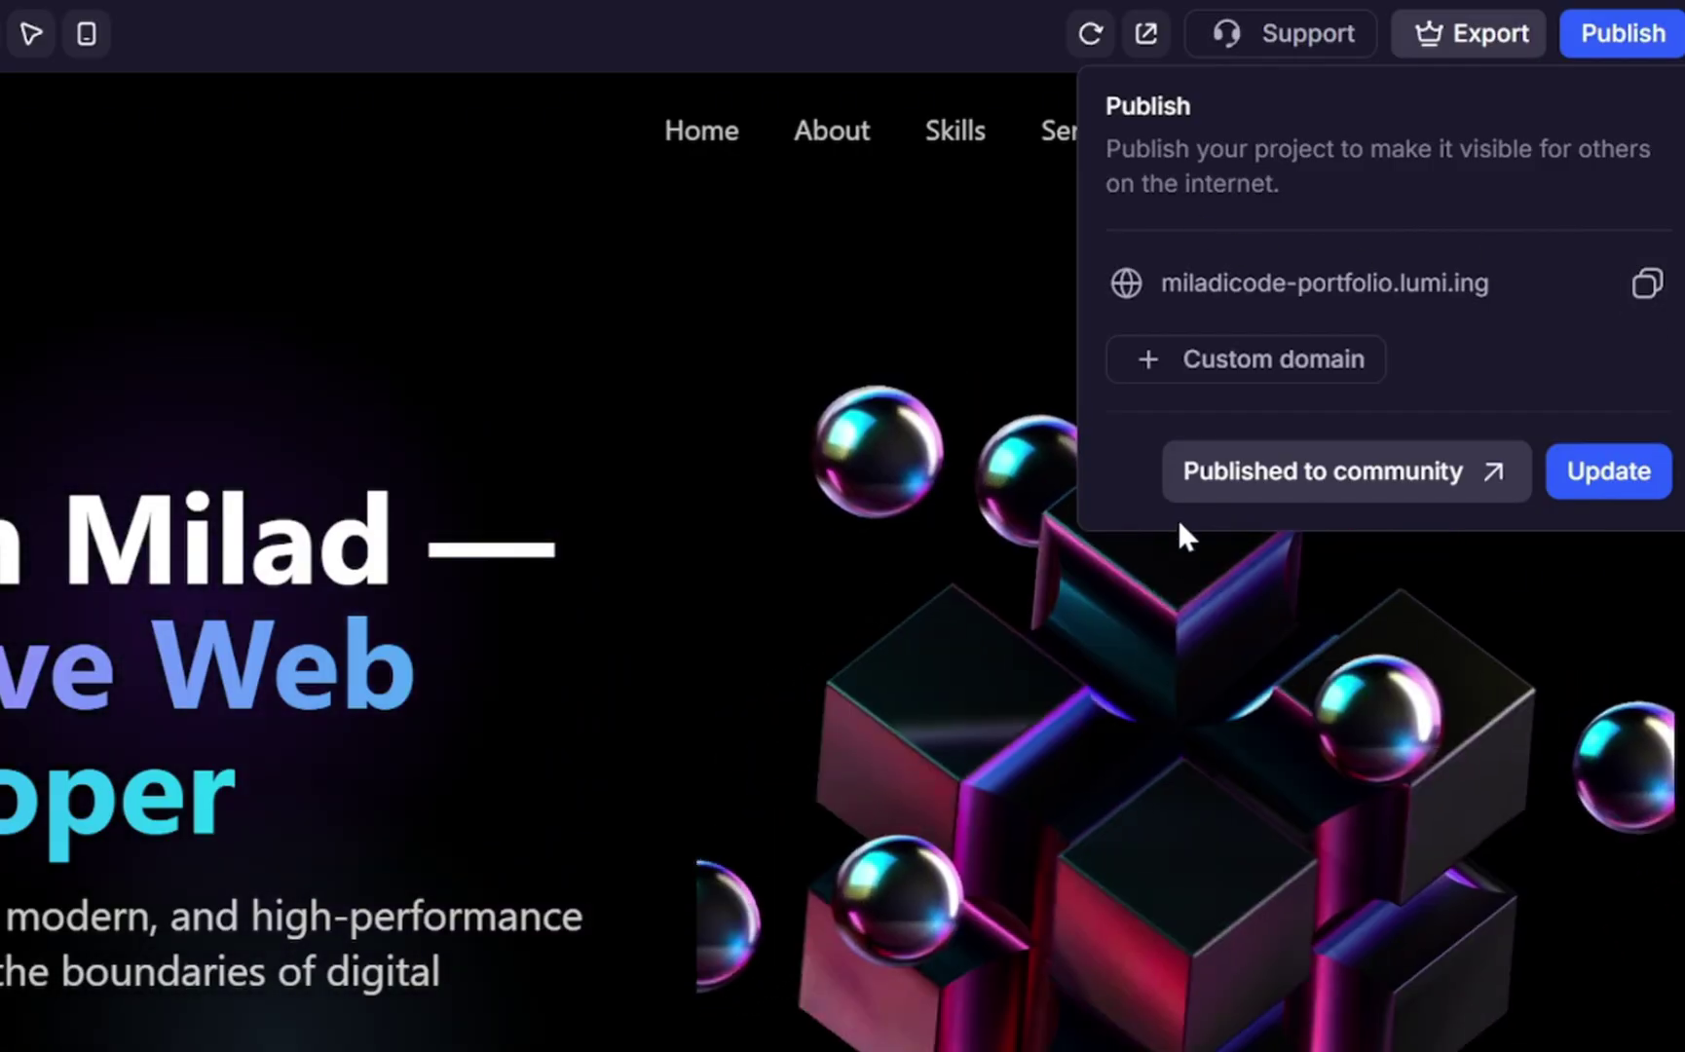
pyautogui.click(1178, 604)
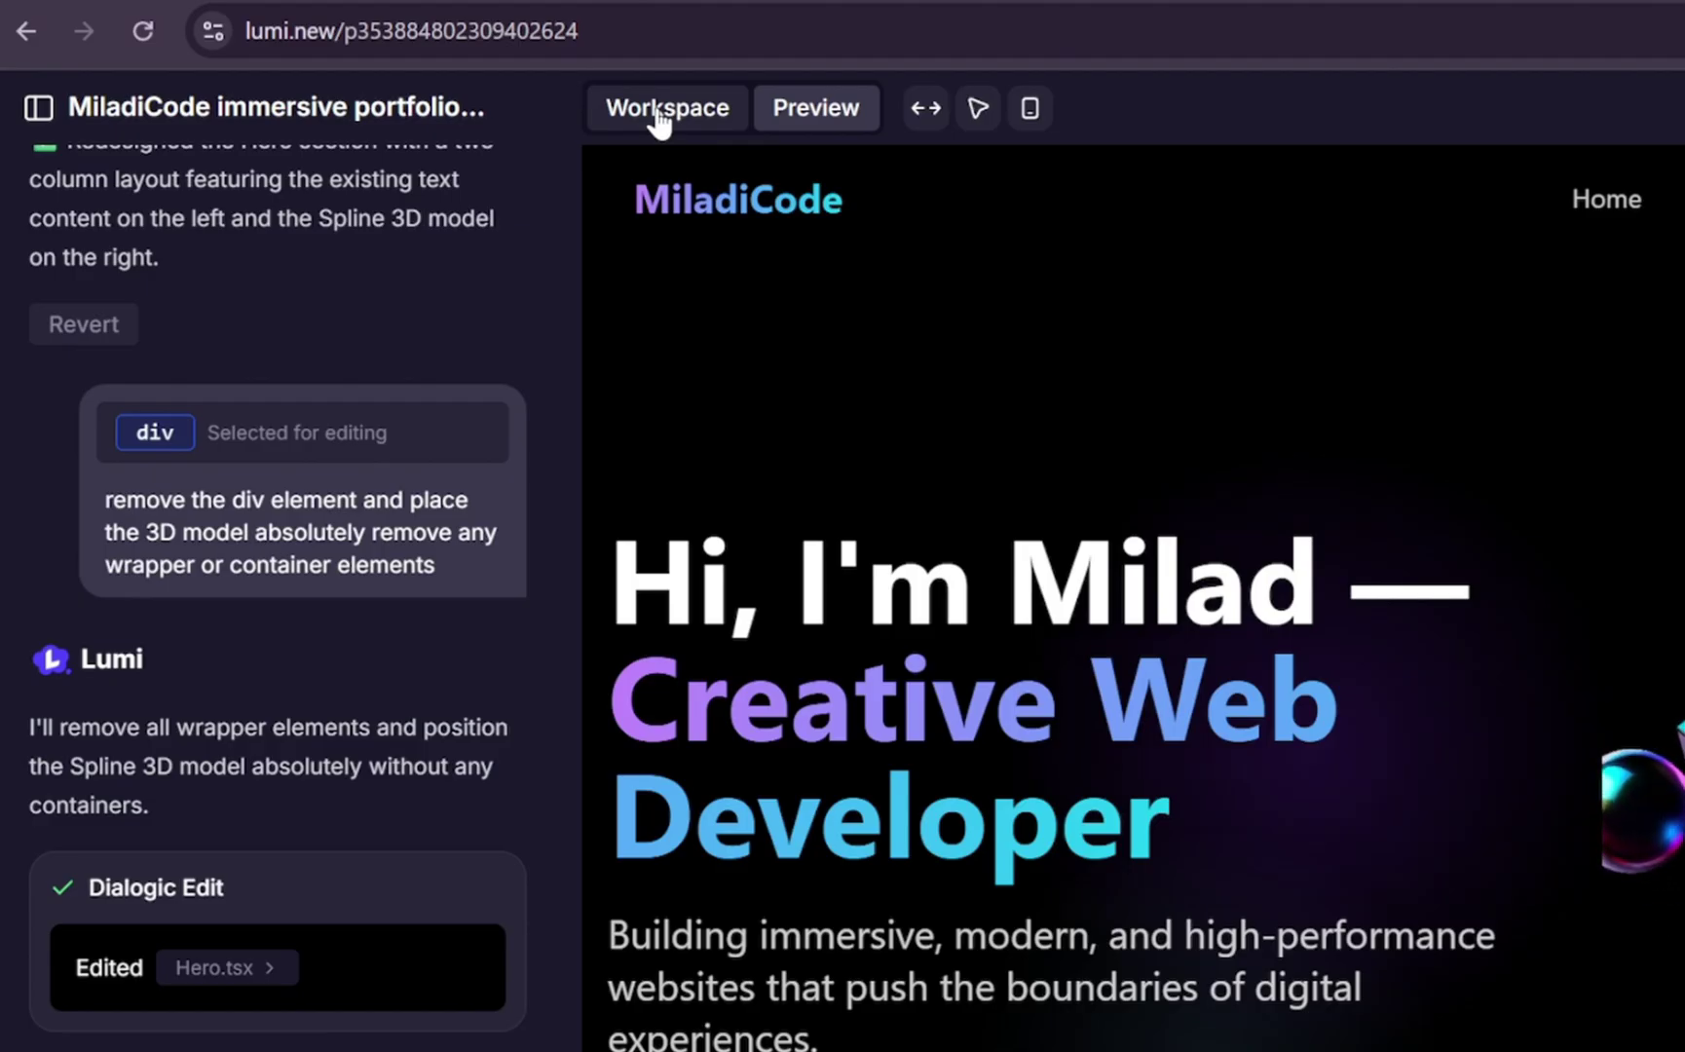
pyautogui.click(660, 113)
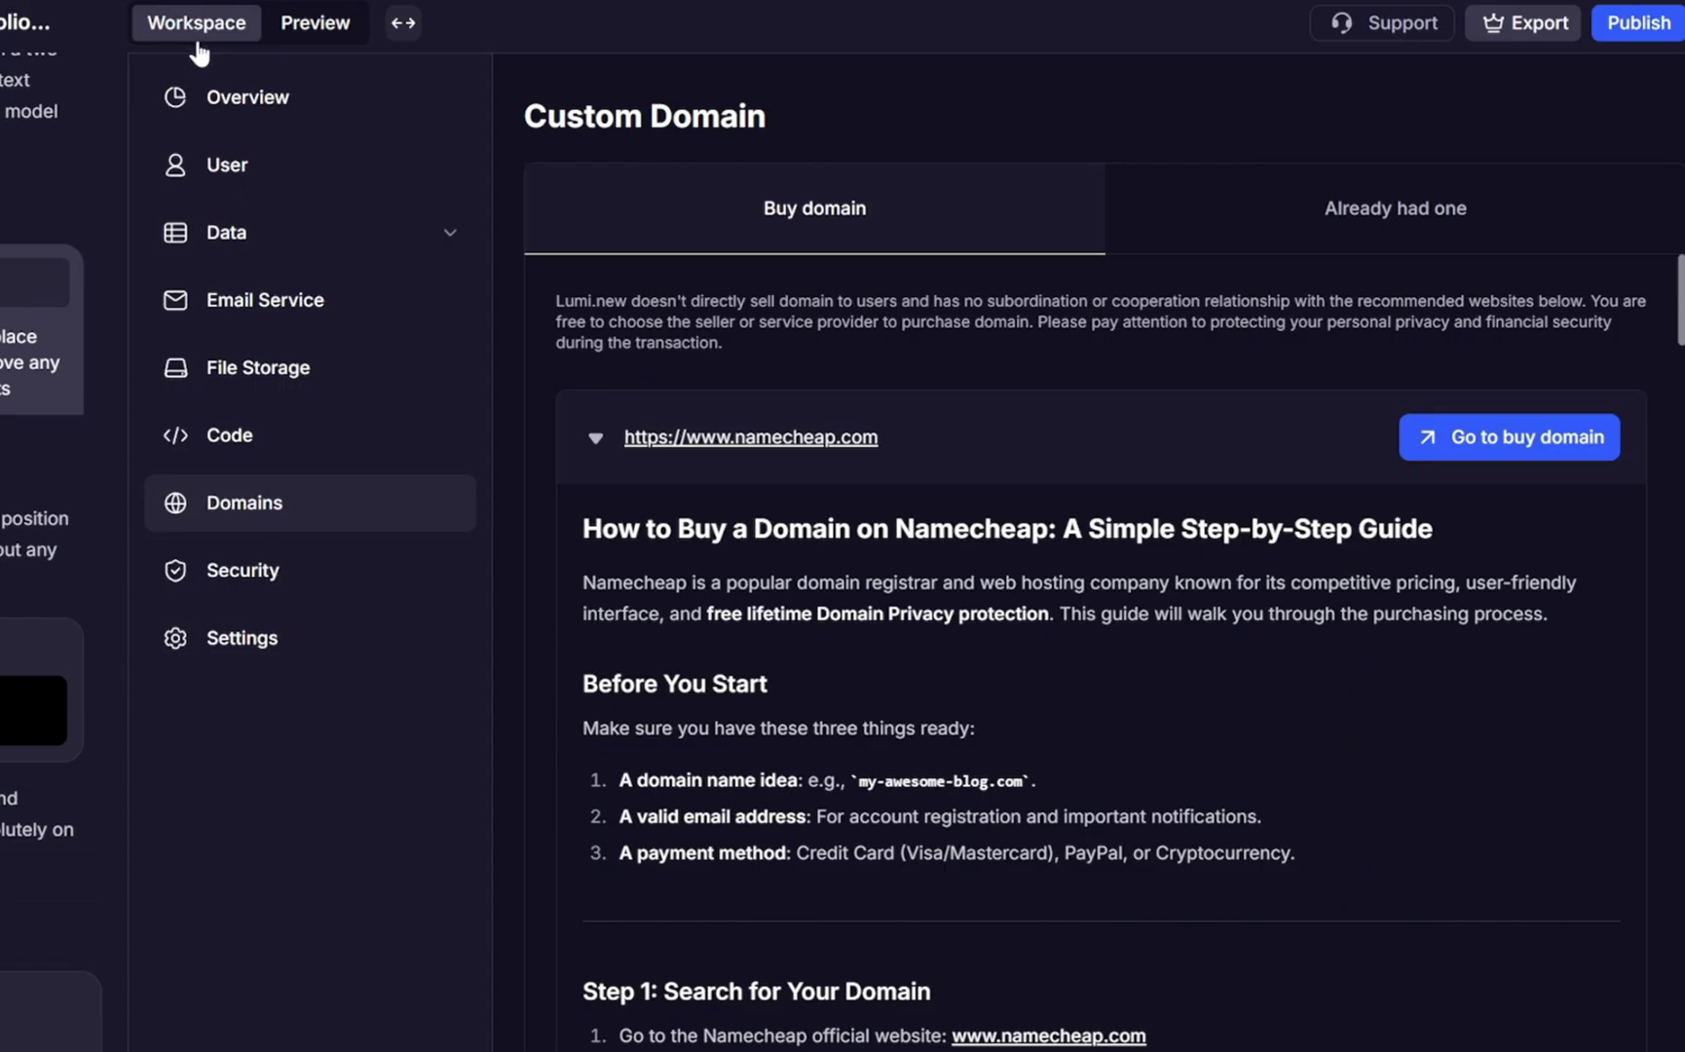
pyautogui.click(310, 110)
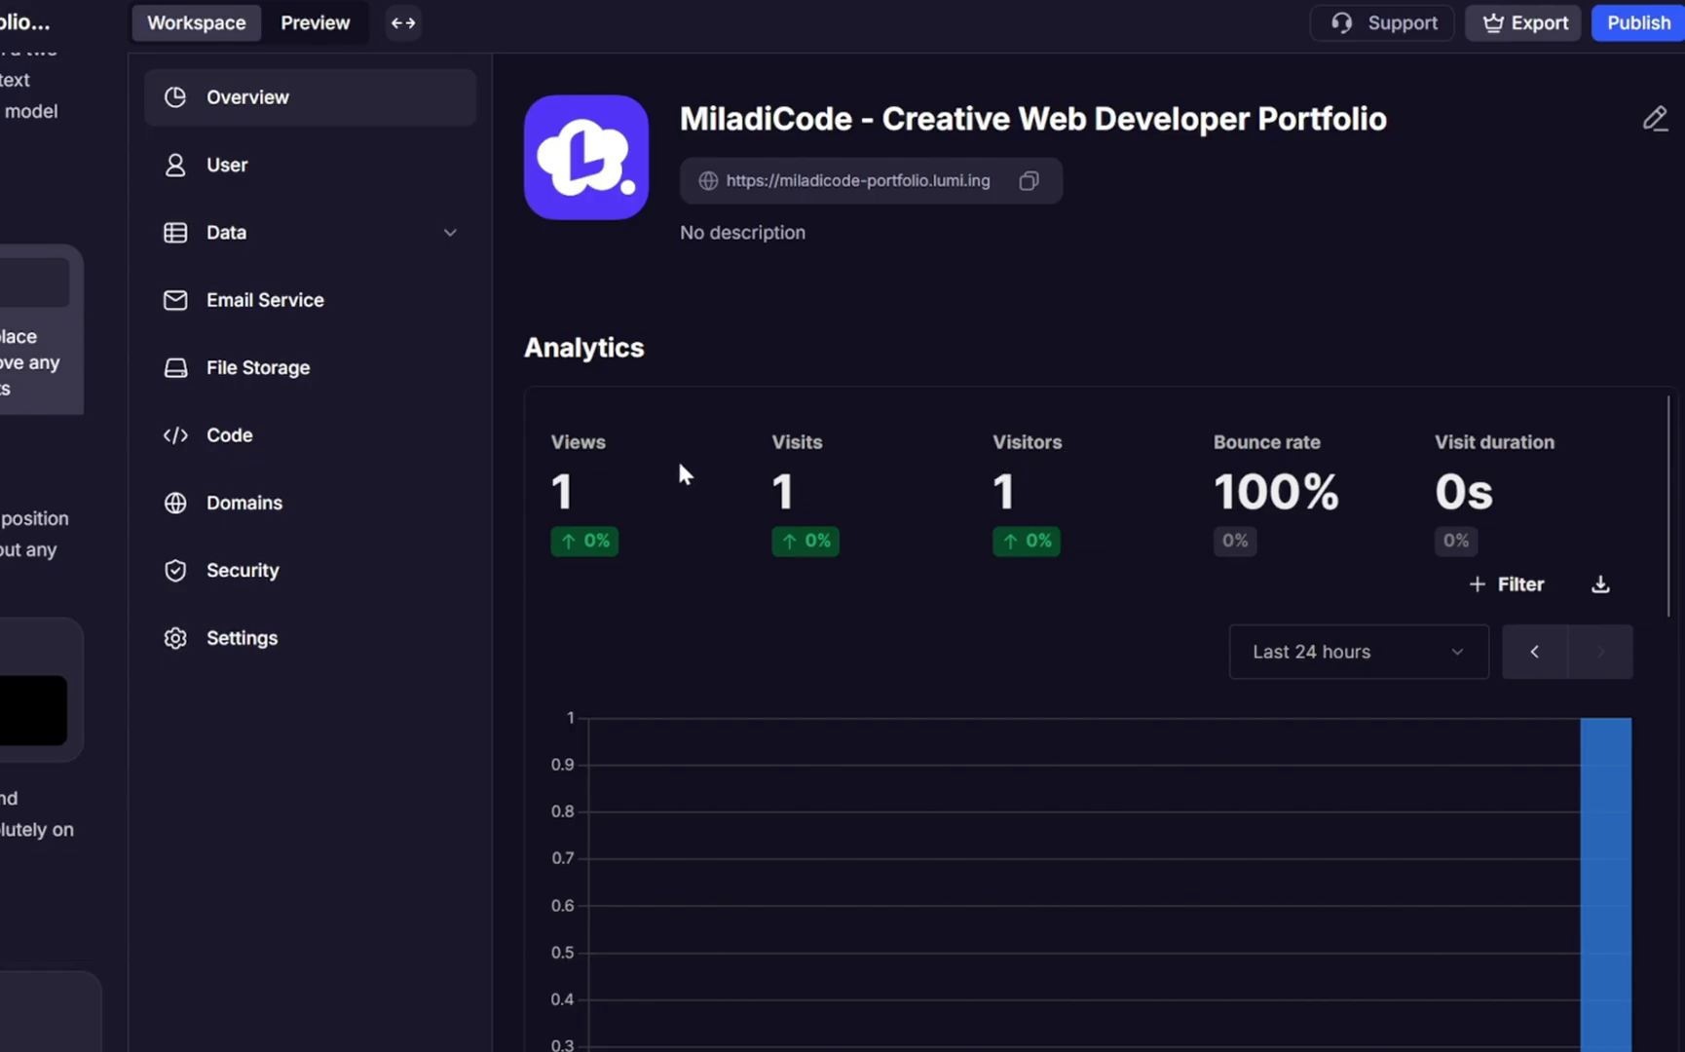
pyautogui.scroll(-3, 1459, 594)
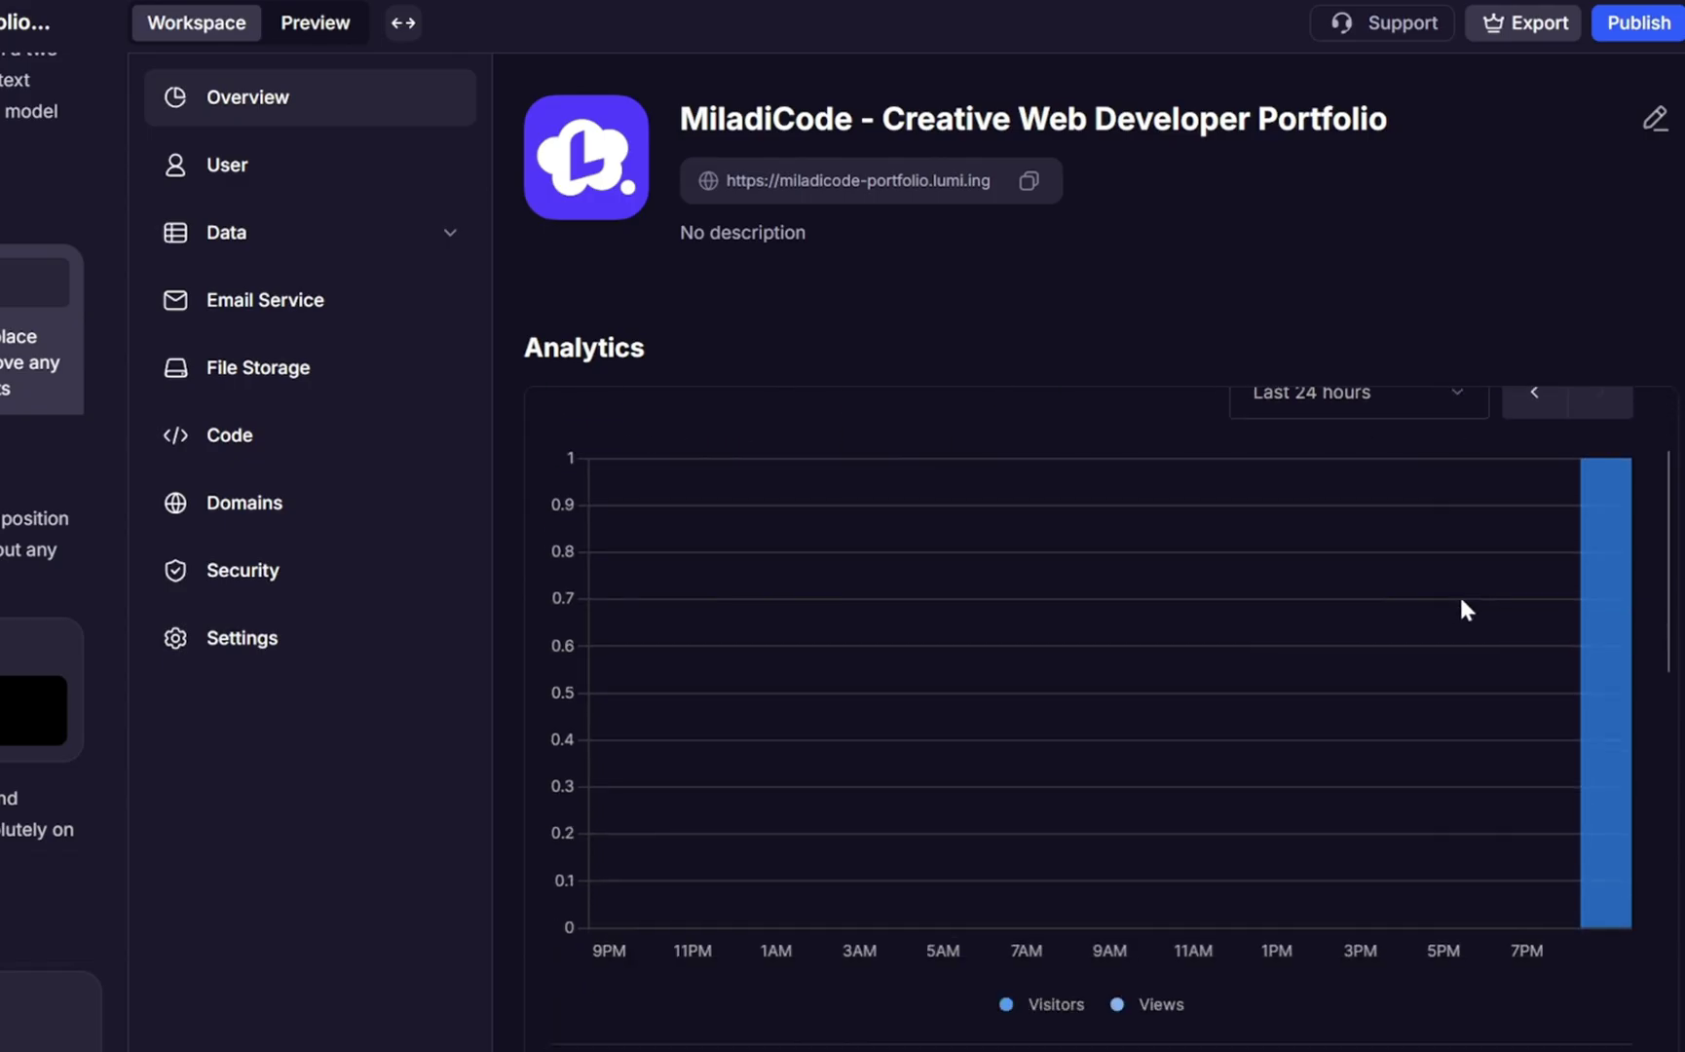
pyautogui.scroll(2, 1459, 604)
pyautogui.scroll(-6, 1459, 614)
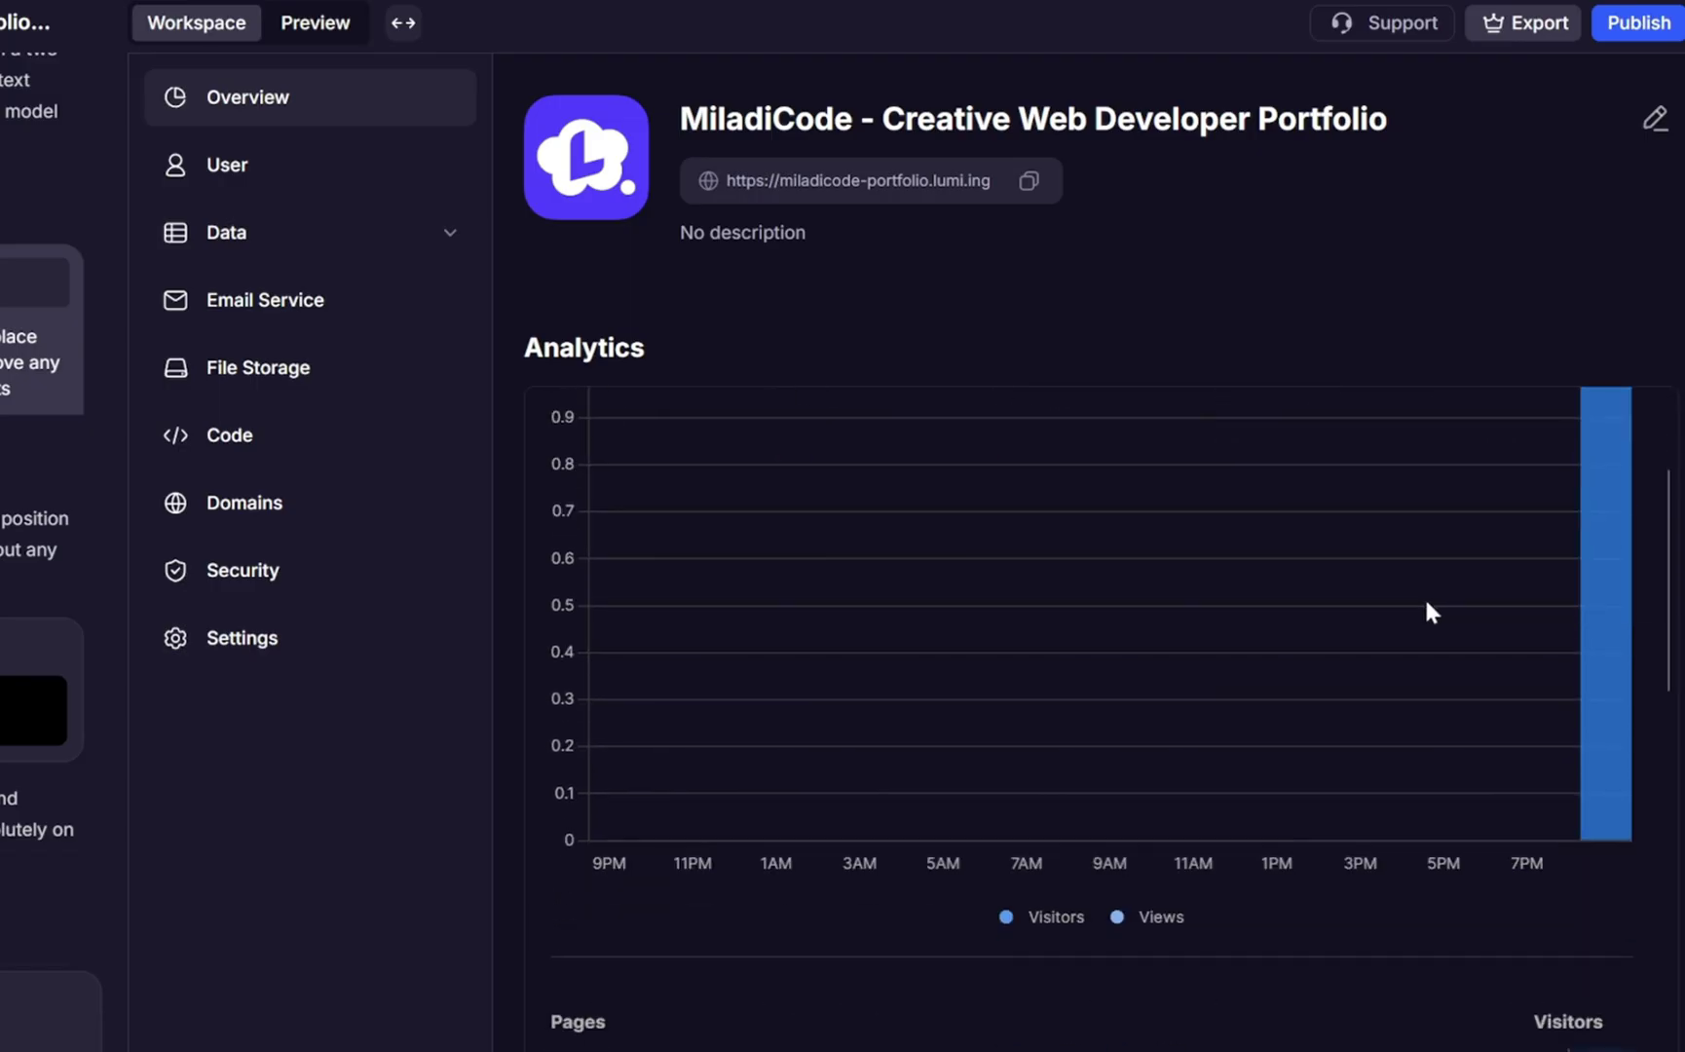
pyautogui.scroll(-3, 1362, 687)
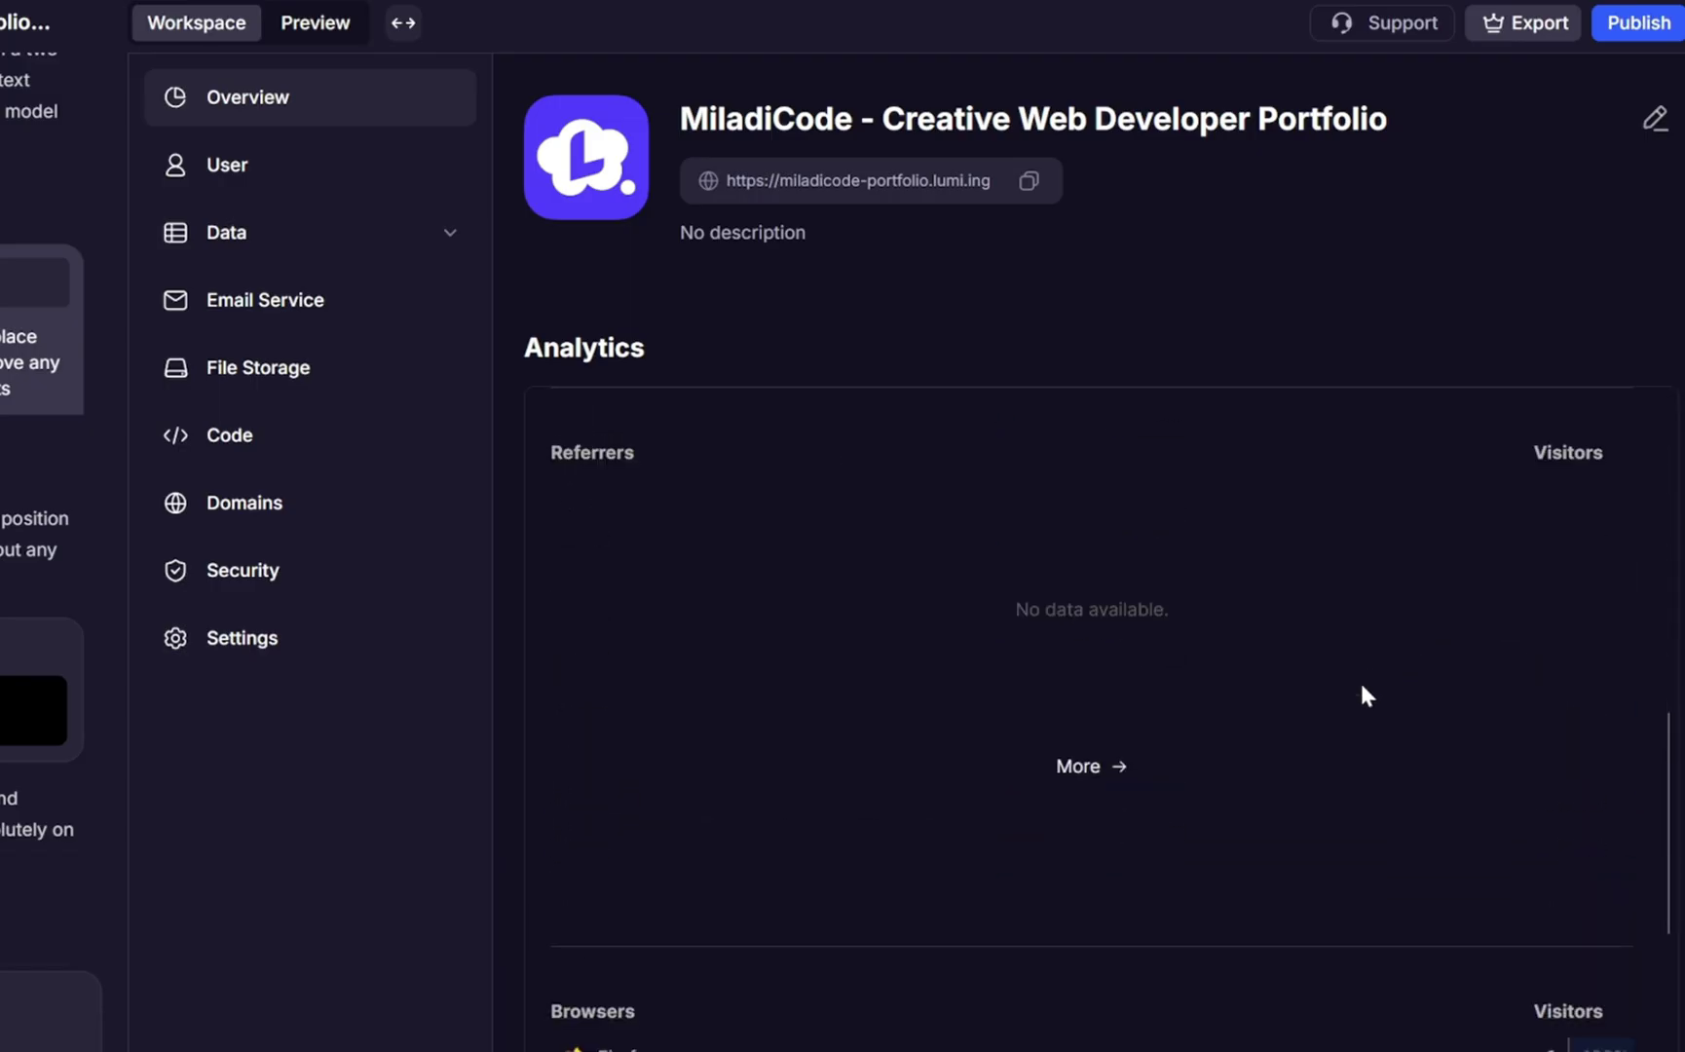
pyautogui.scroll(-3, 1361, 687)
pyautogui.scroll(-3, 1361, 687)
pyautogui.scroll(5, 1361, 686)
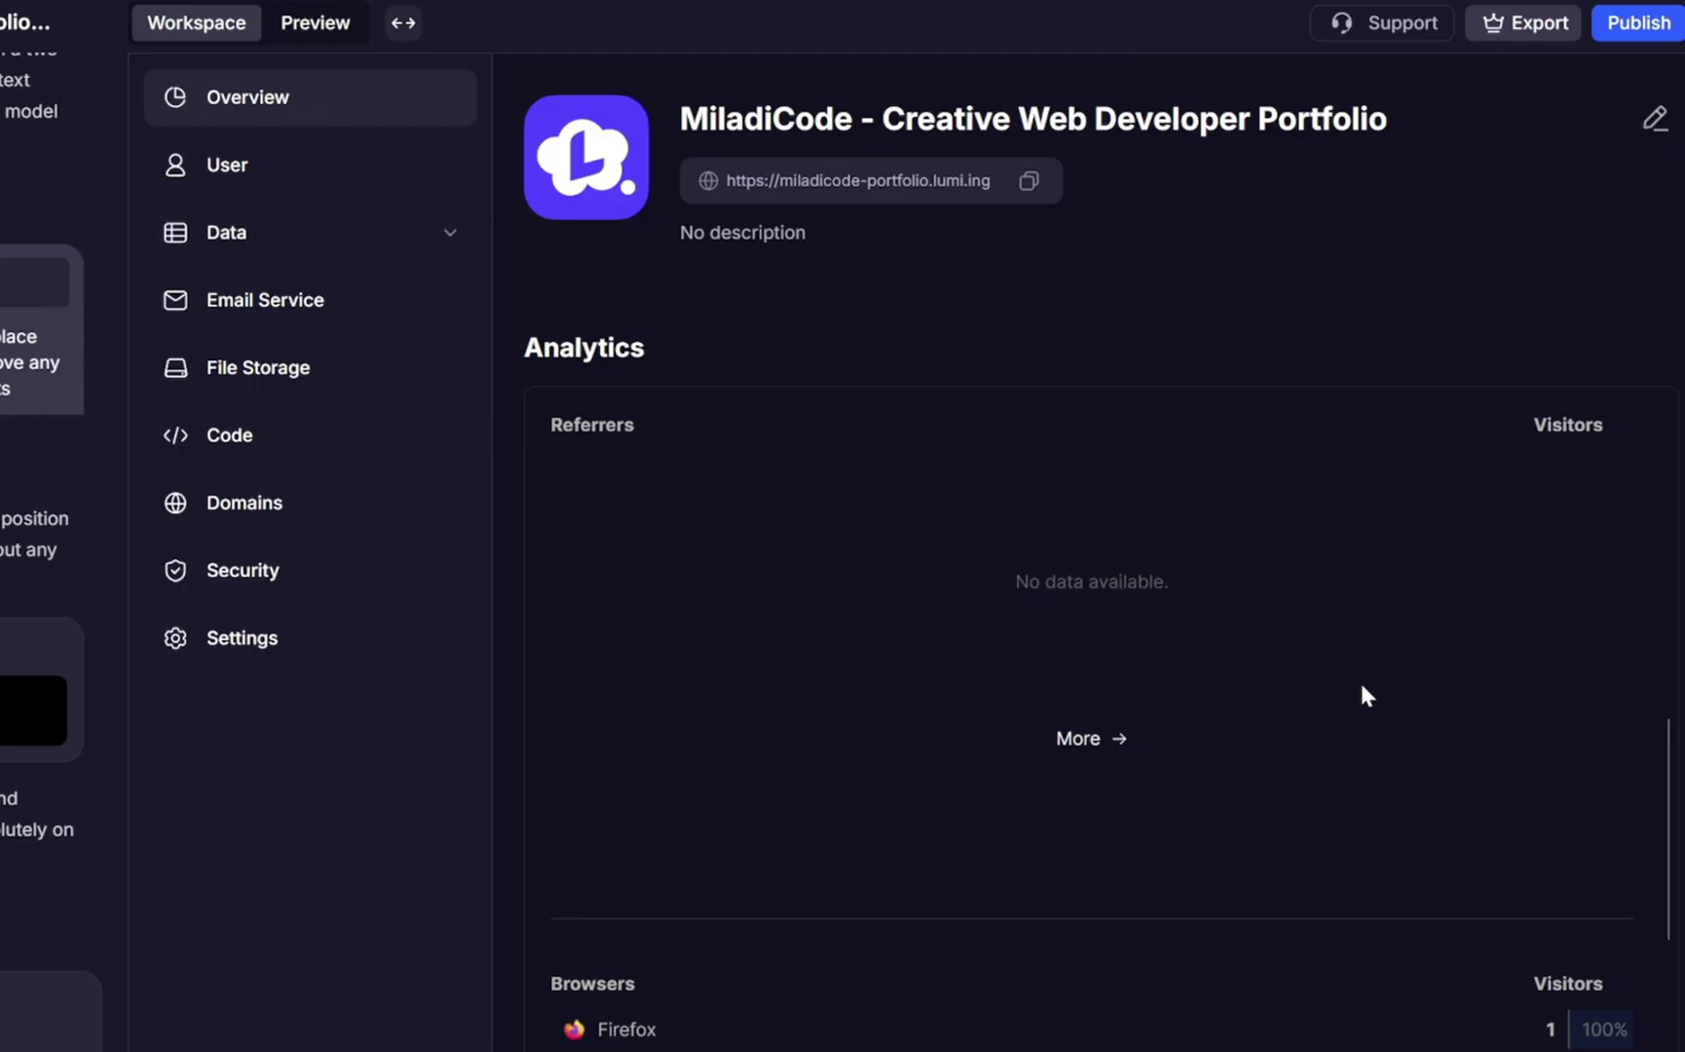
pyautogui.scroll(-8, 1362, 686)
pyautogui.scroll(-8, 1361, 687)
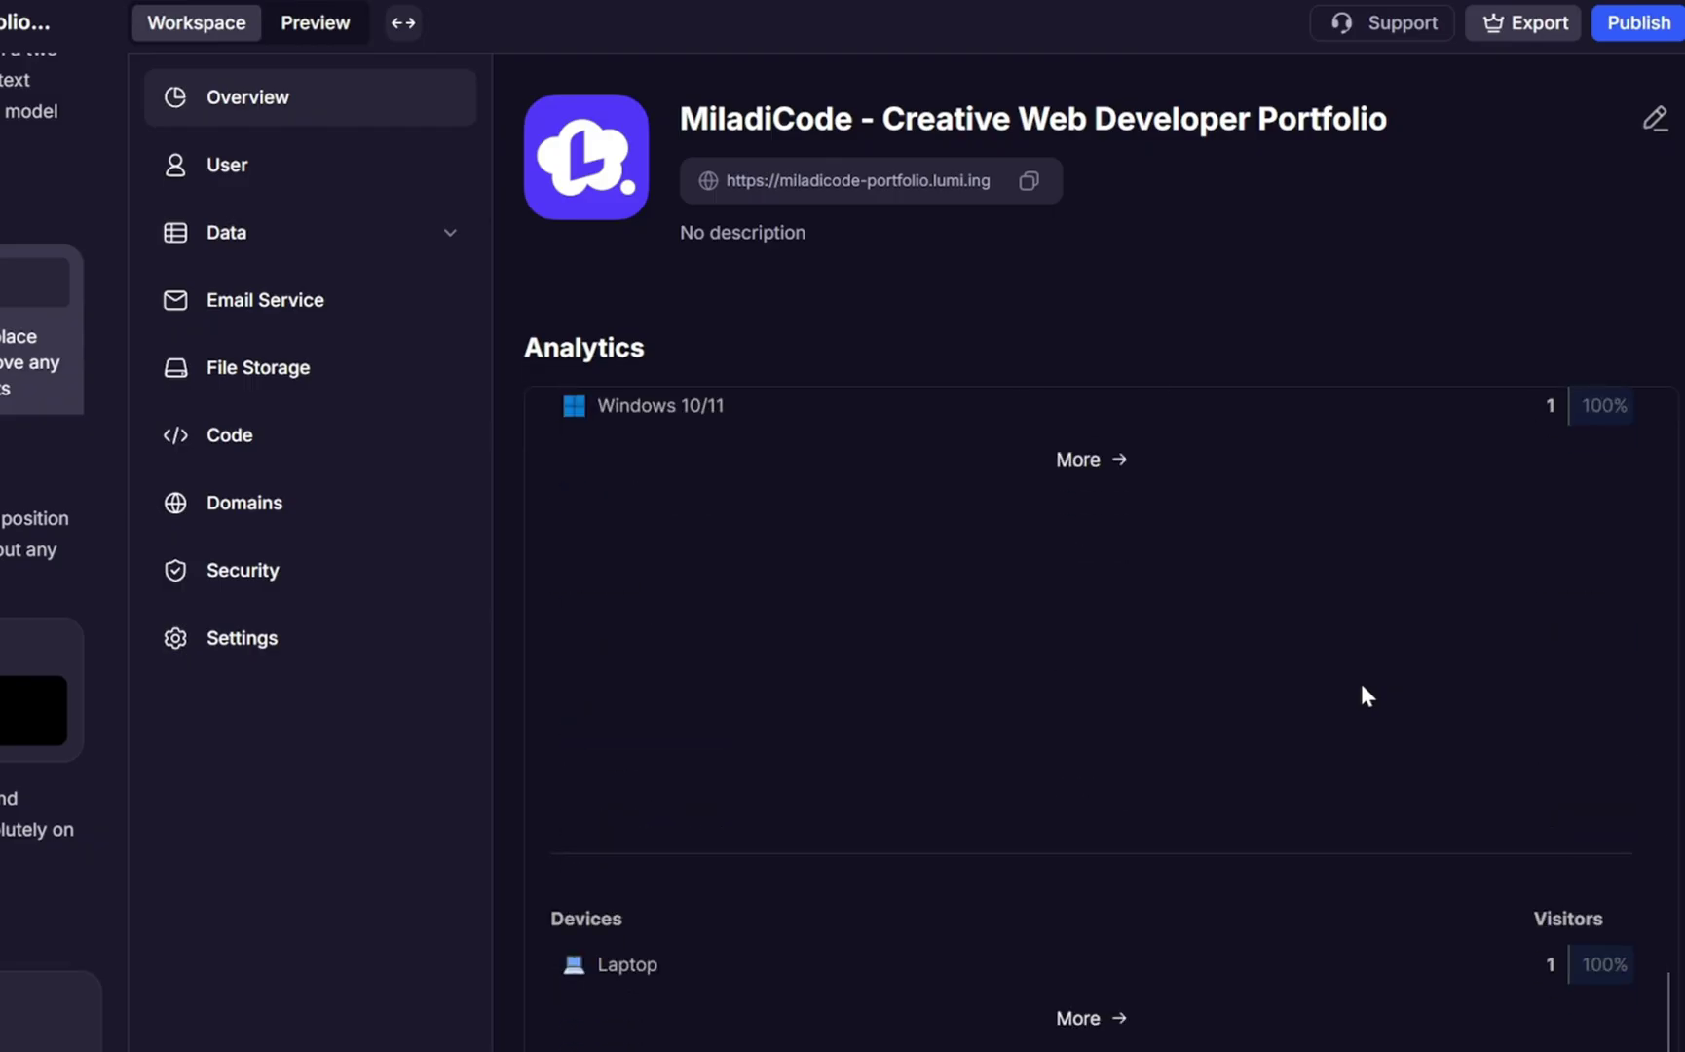
pyautogui.scroll(3, 1361, 686)
pyautogui.scroll(-5, 1361, 685)
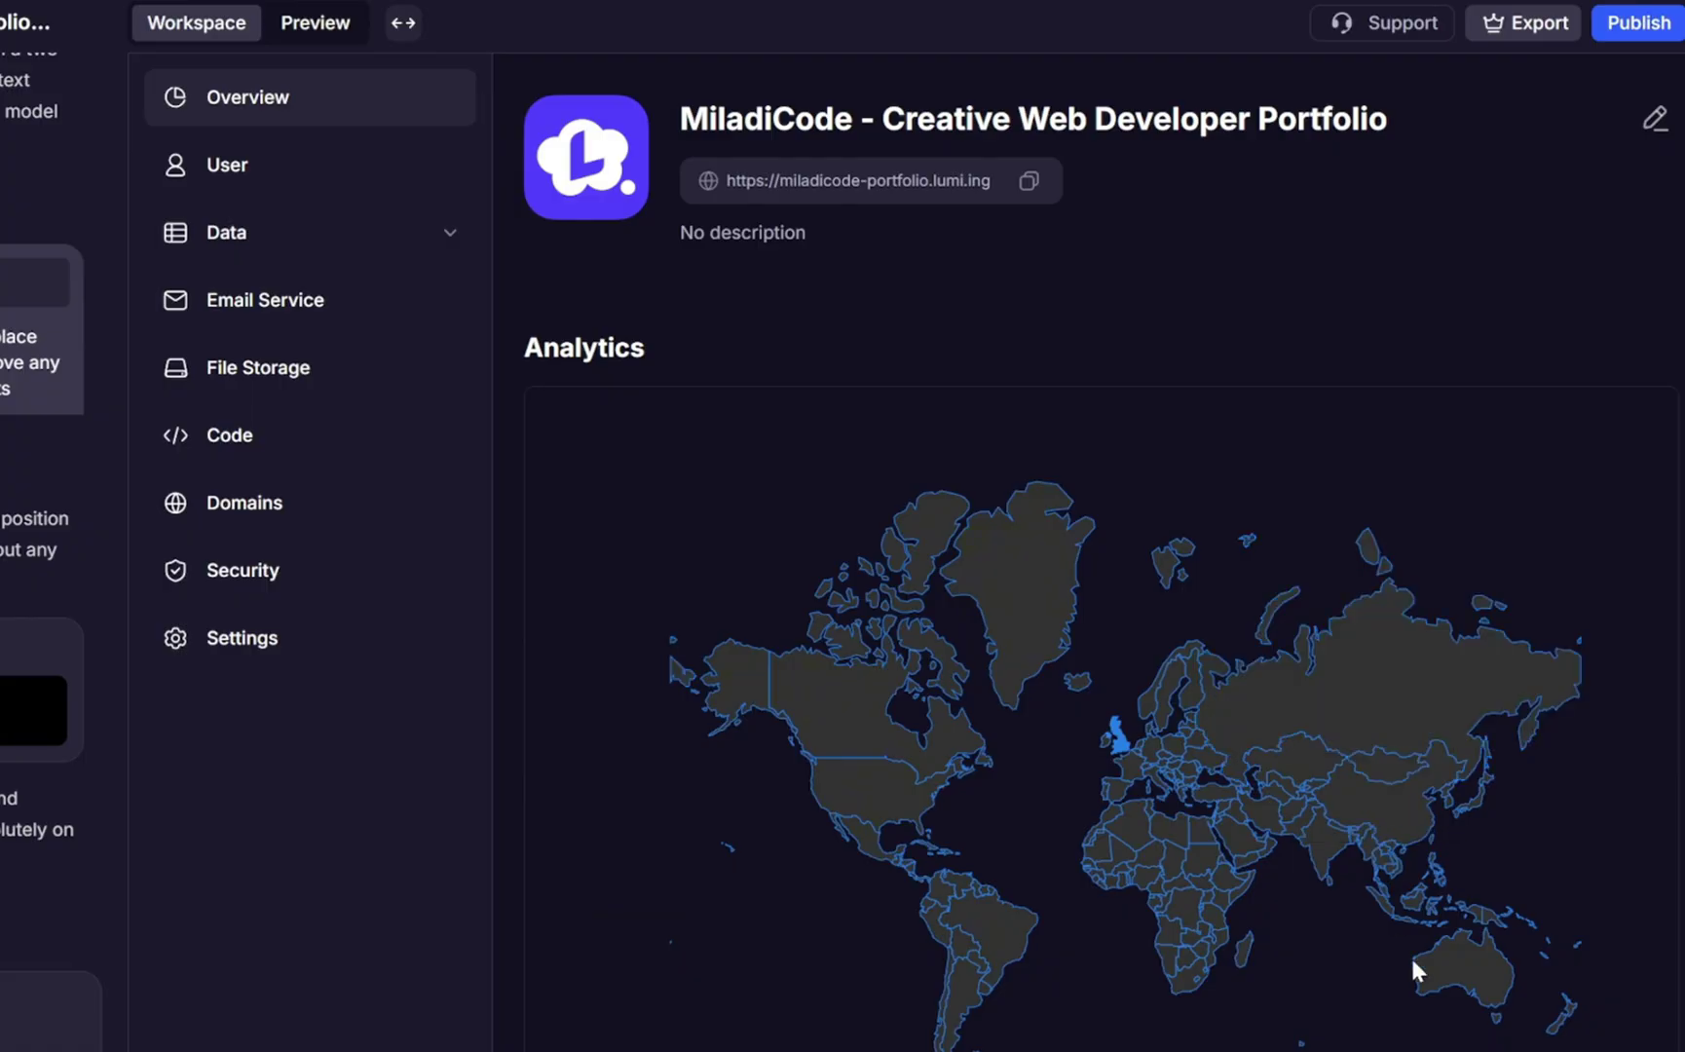
pyautogui.moveTo(922, 721)
pyautogui.scroll(2, 1407, 570)
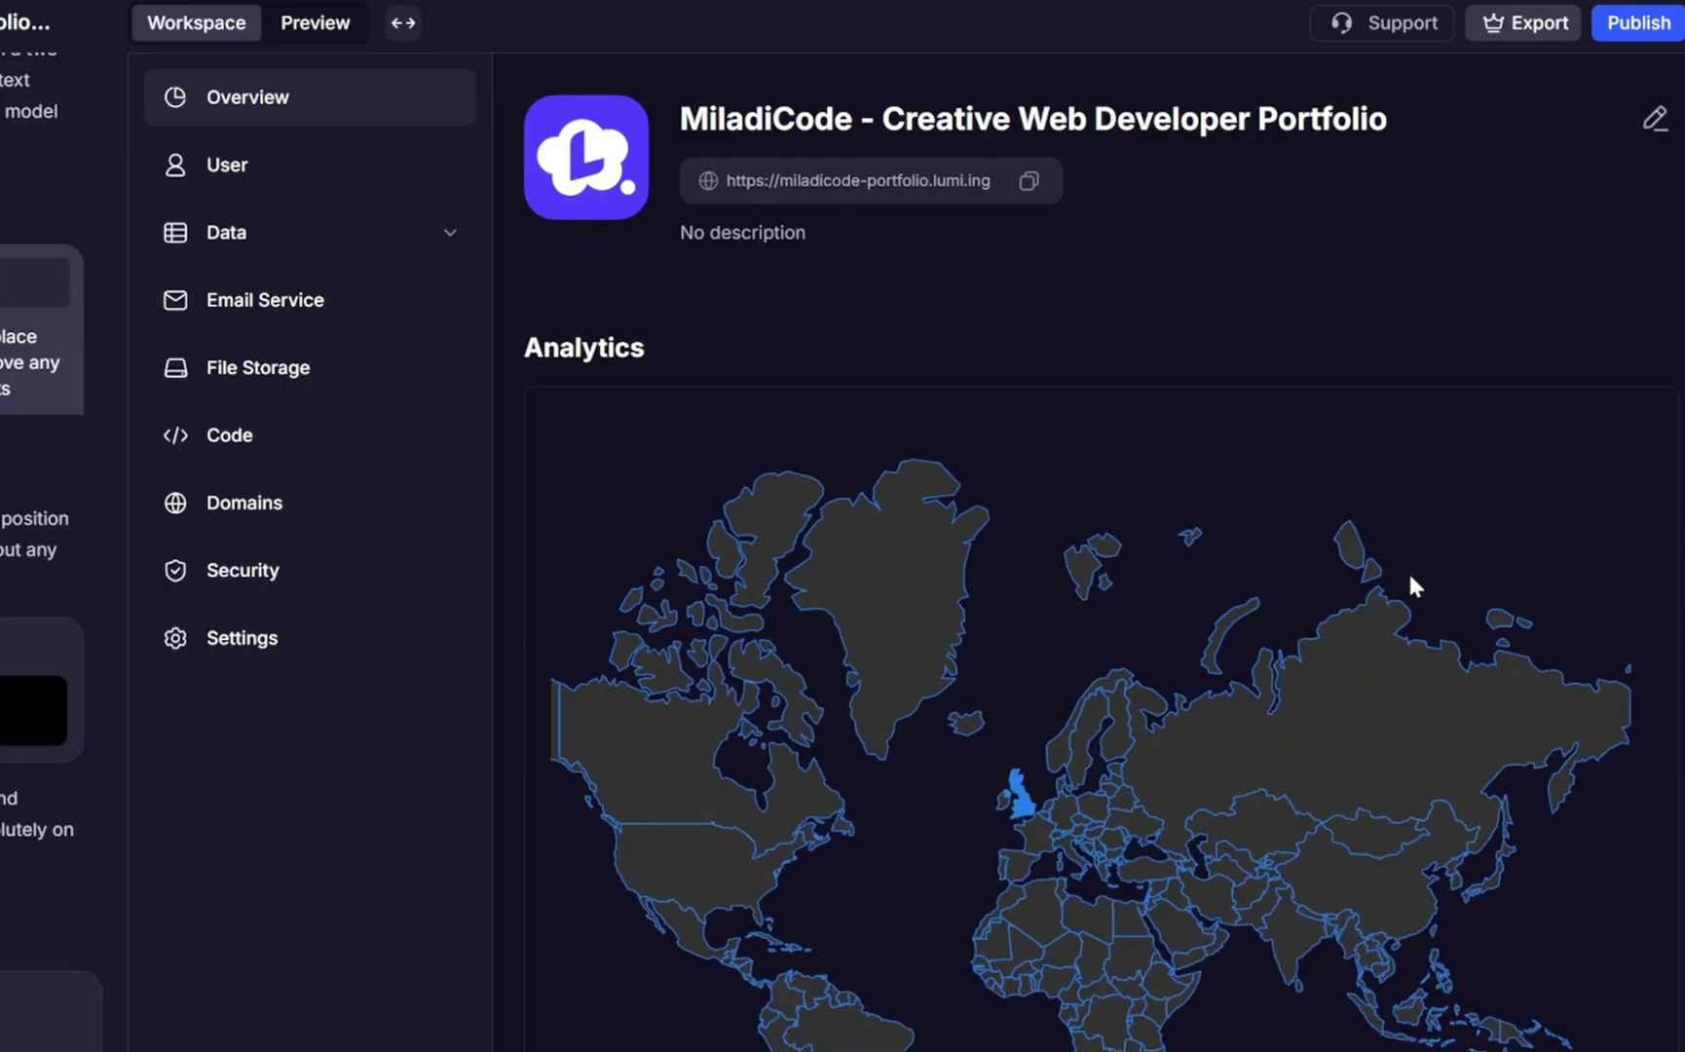
pyautogui.scroll(-6, 1374, 475)
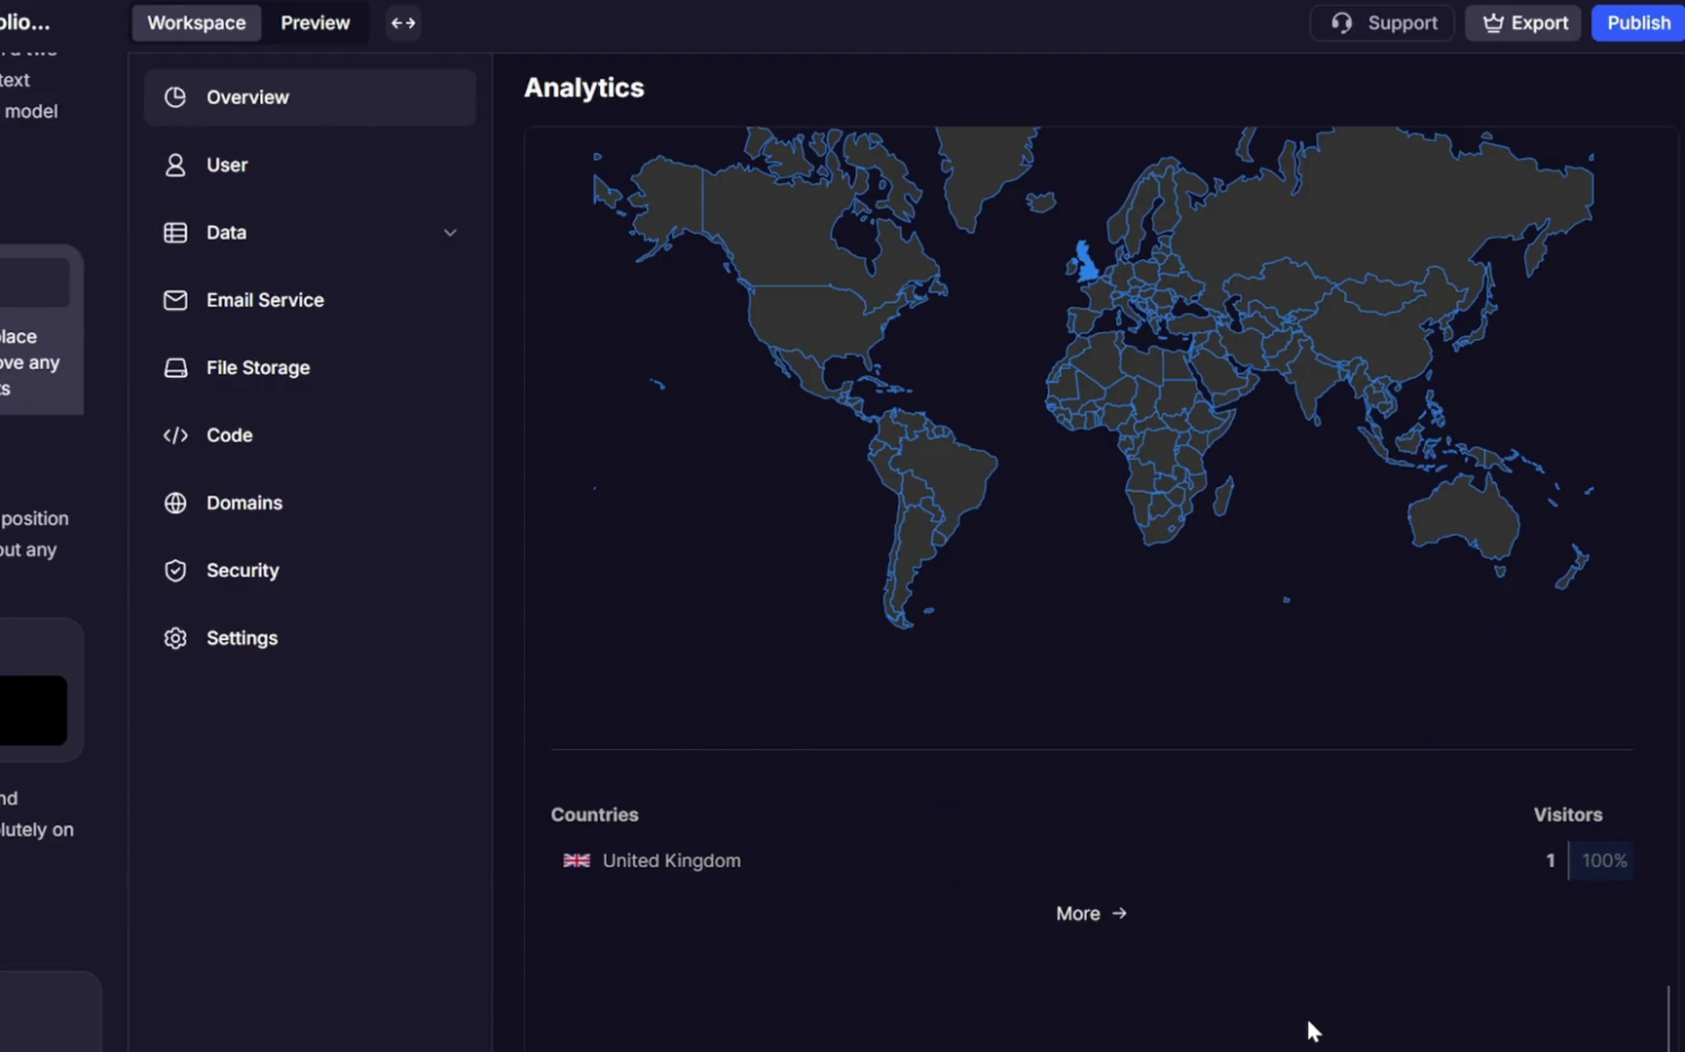
pyautogui.scroll(5, 1391, 886)
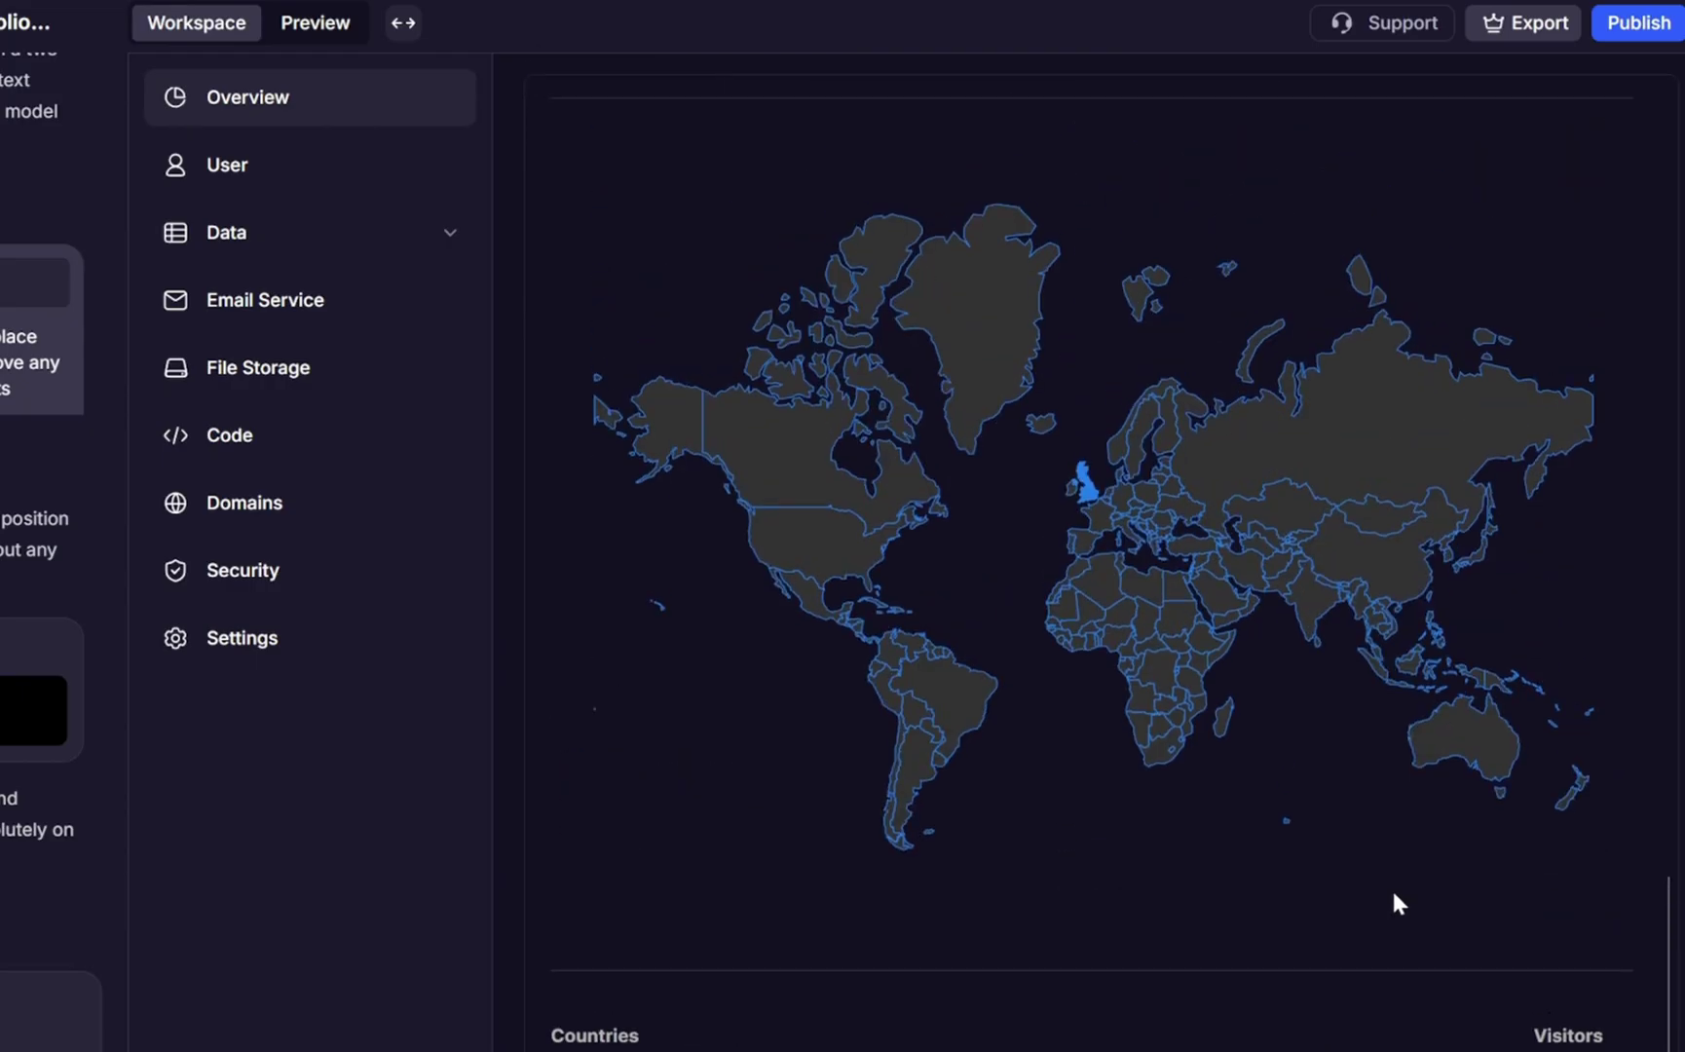
pyautogui.middleClick(930, 843)
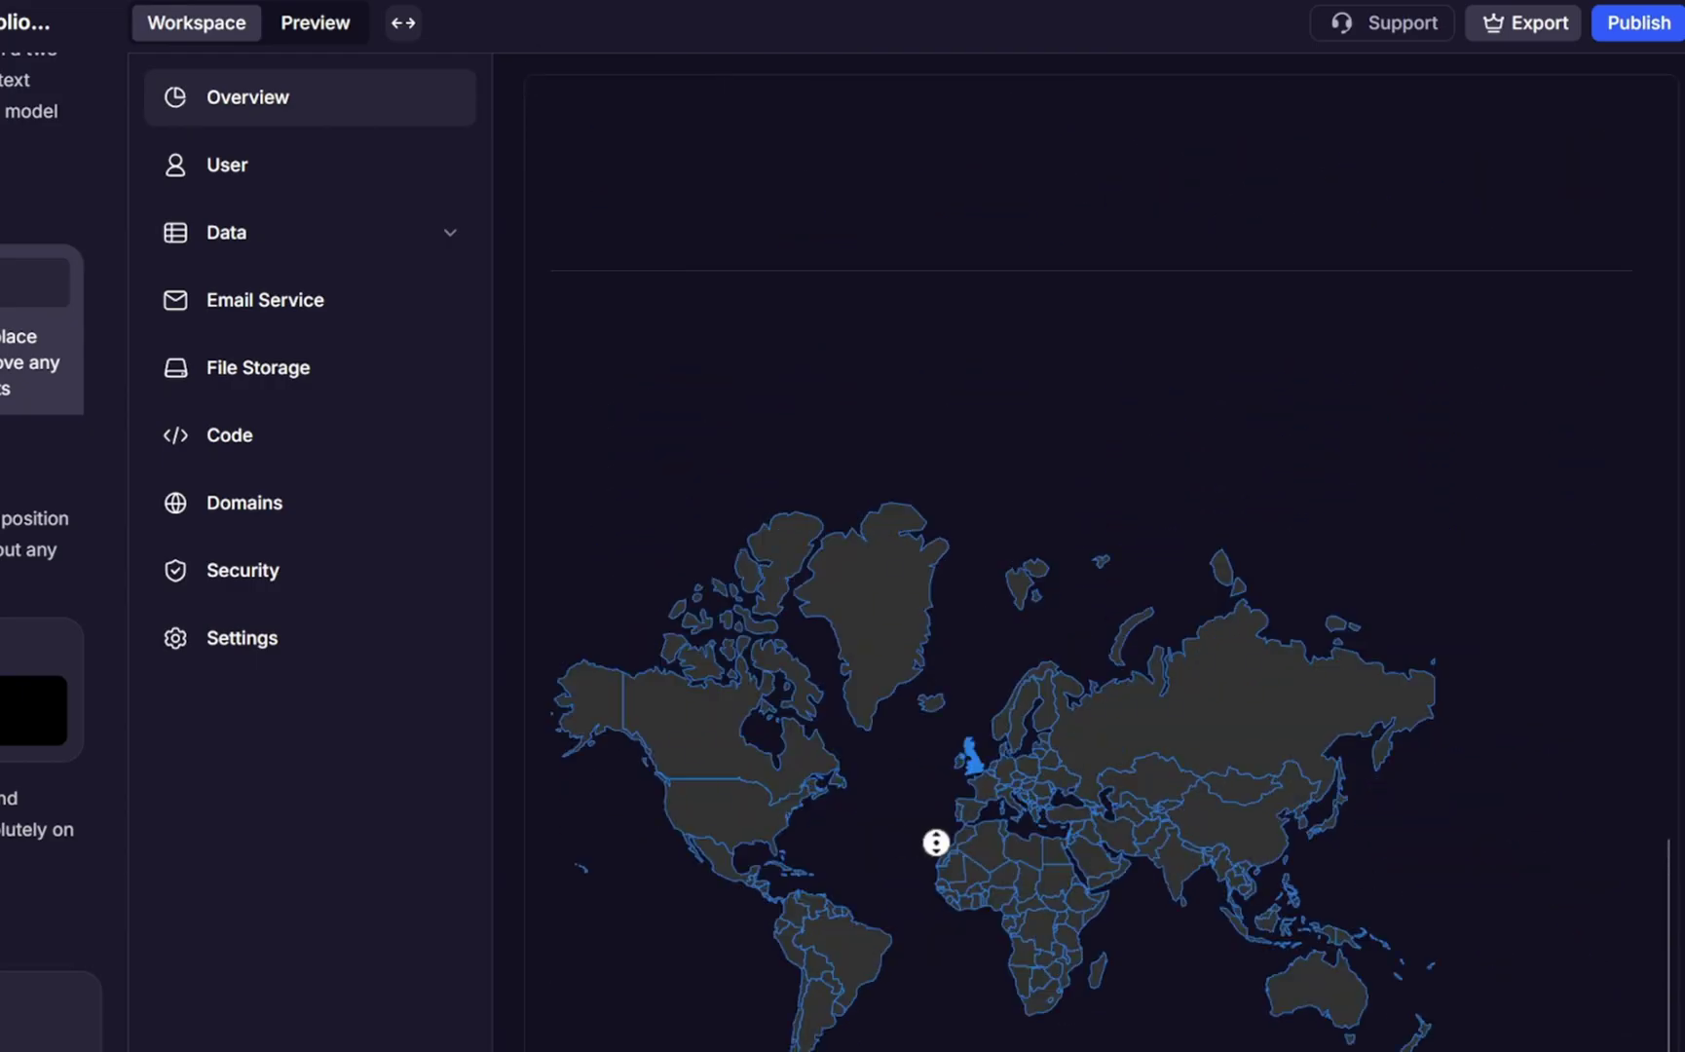
pyautogui.scroll(5, 365, 214)
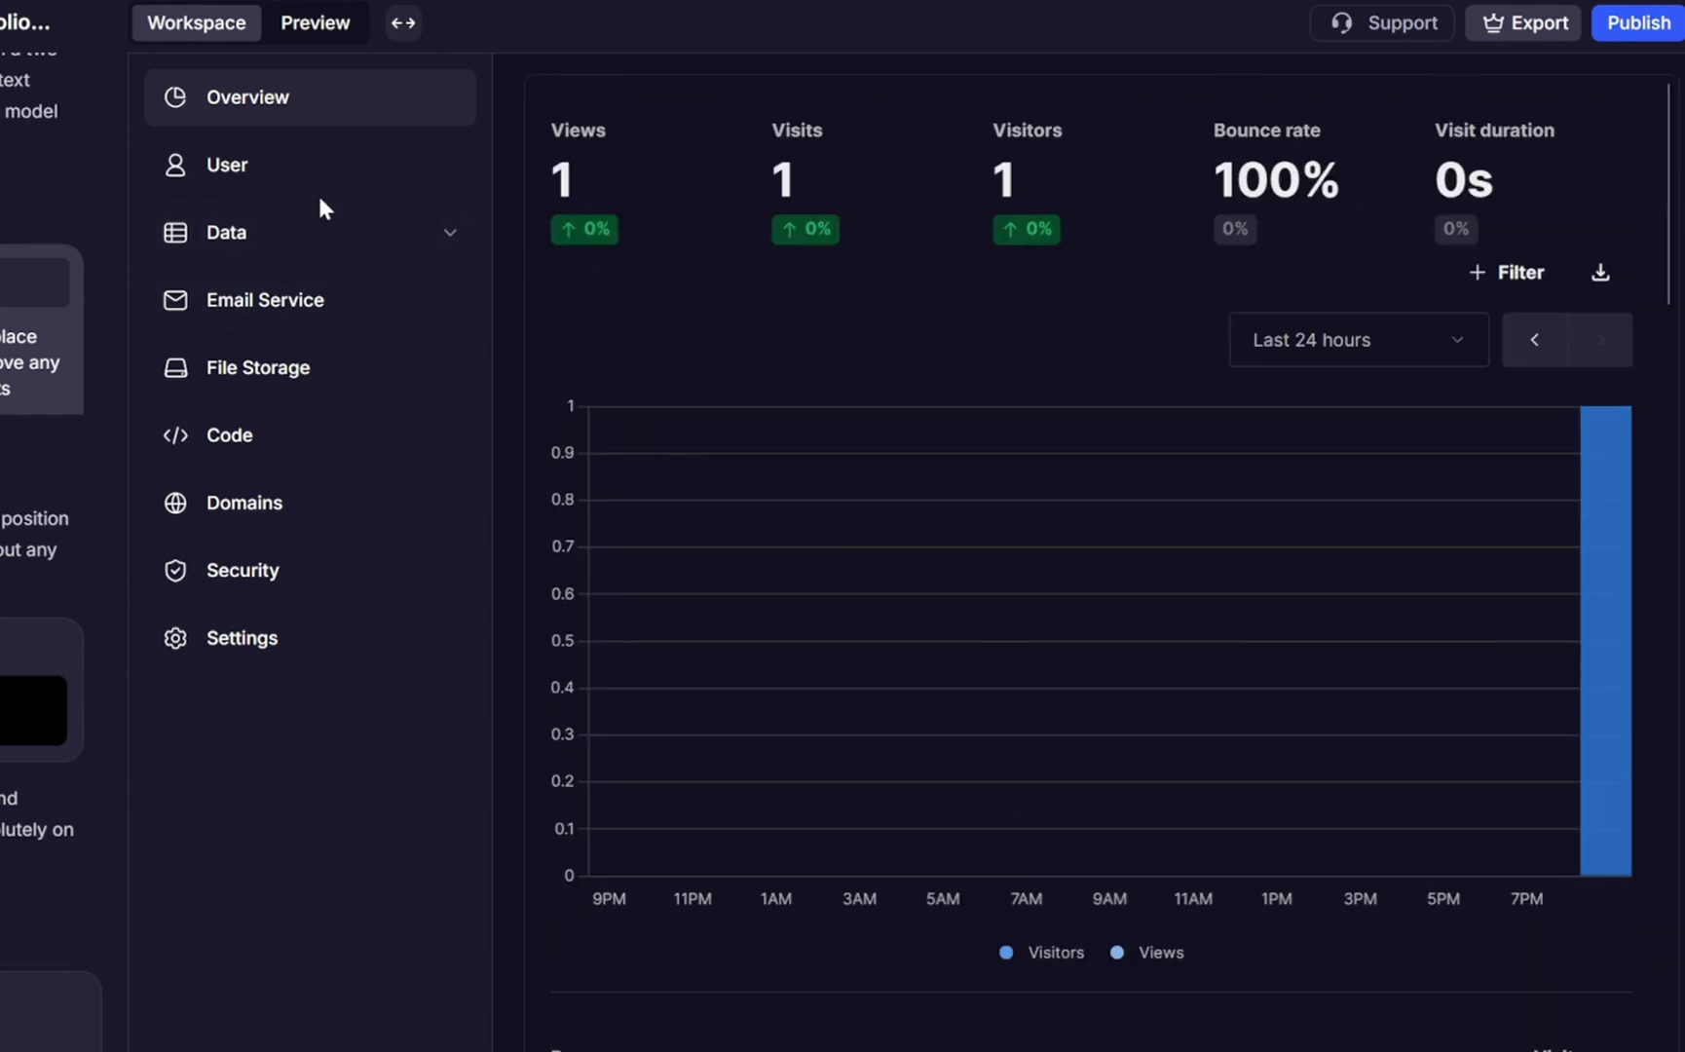
# Visit the project's User and Email Service pages, then the empty File Storage page.
pyautogui.click(322, 164)
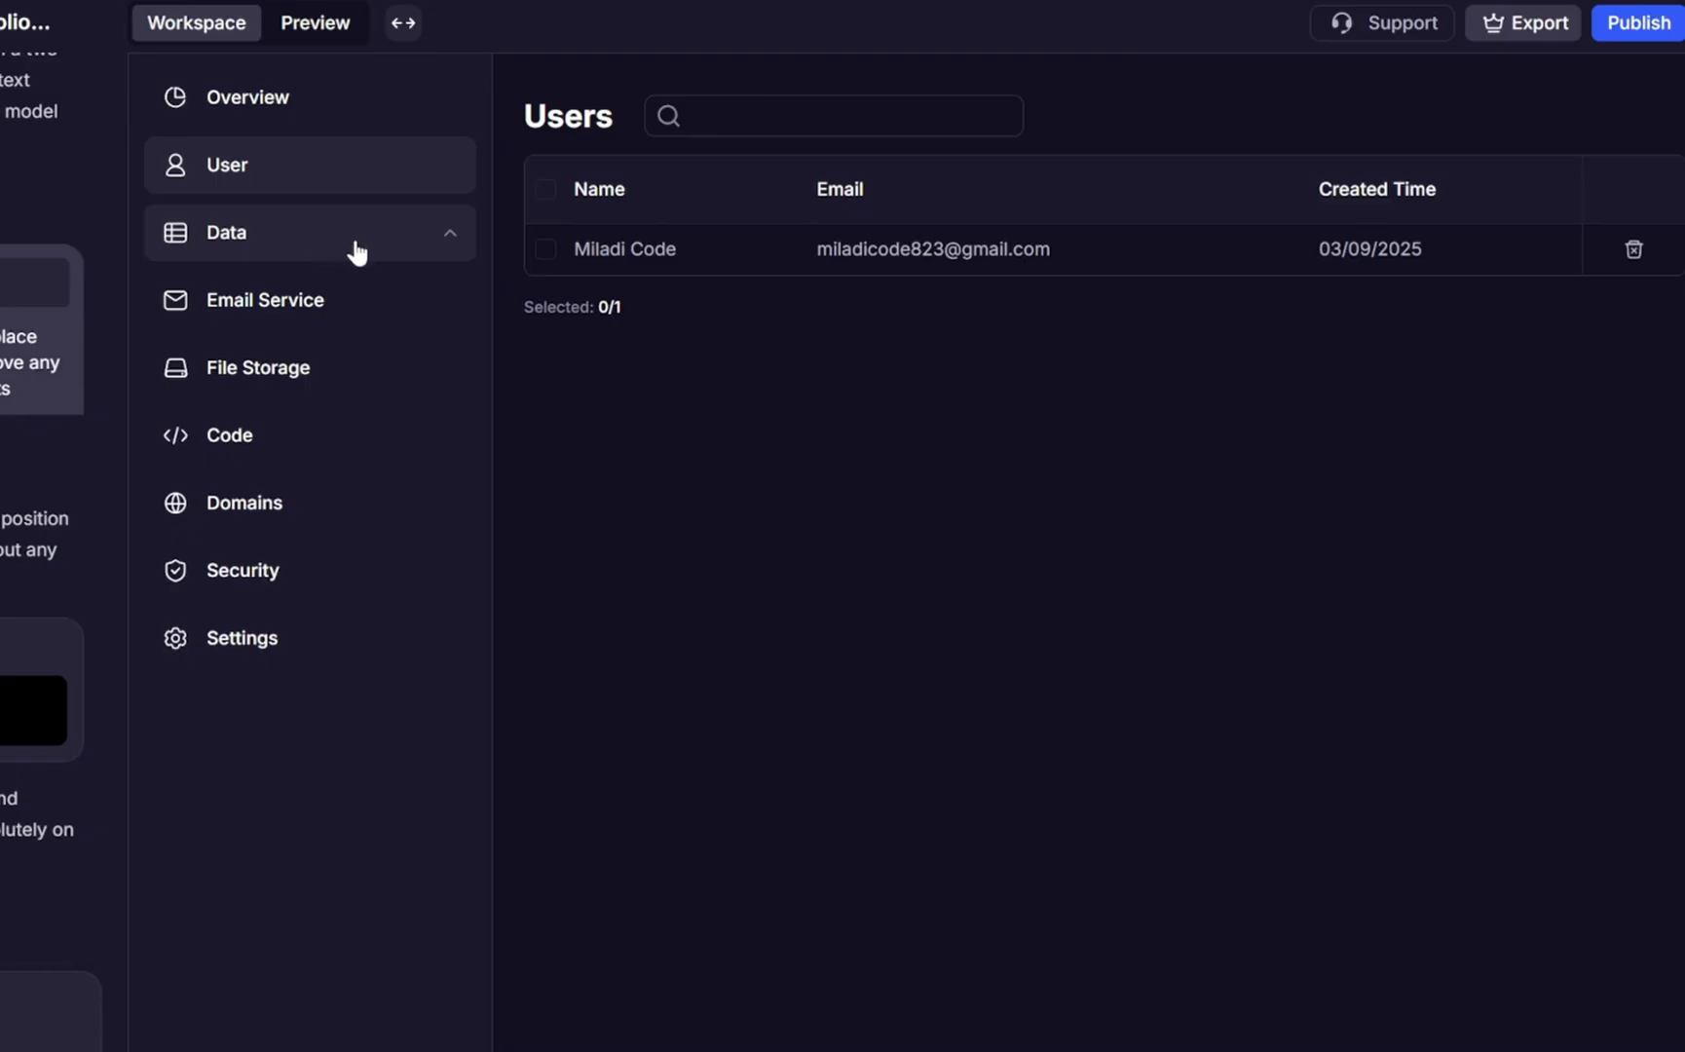
pyautogui.click(272, 302)
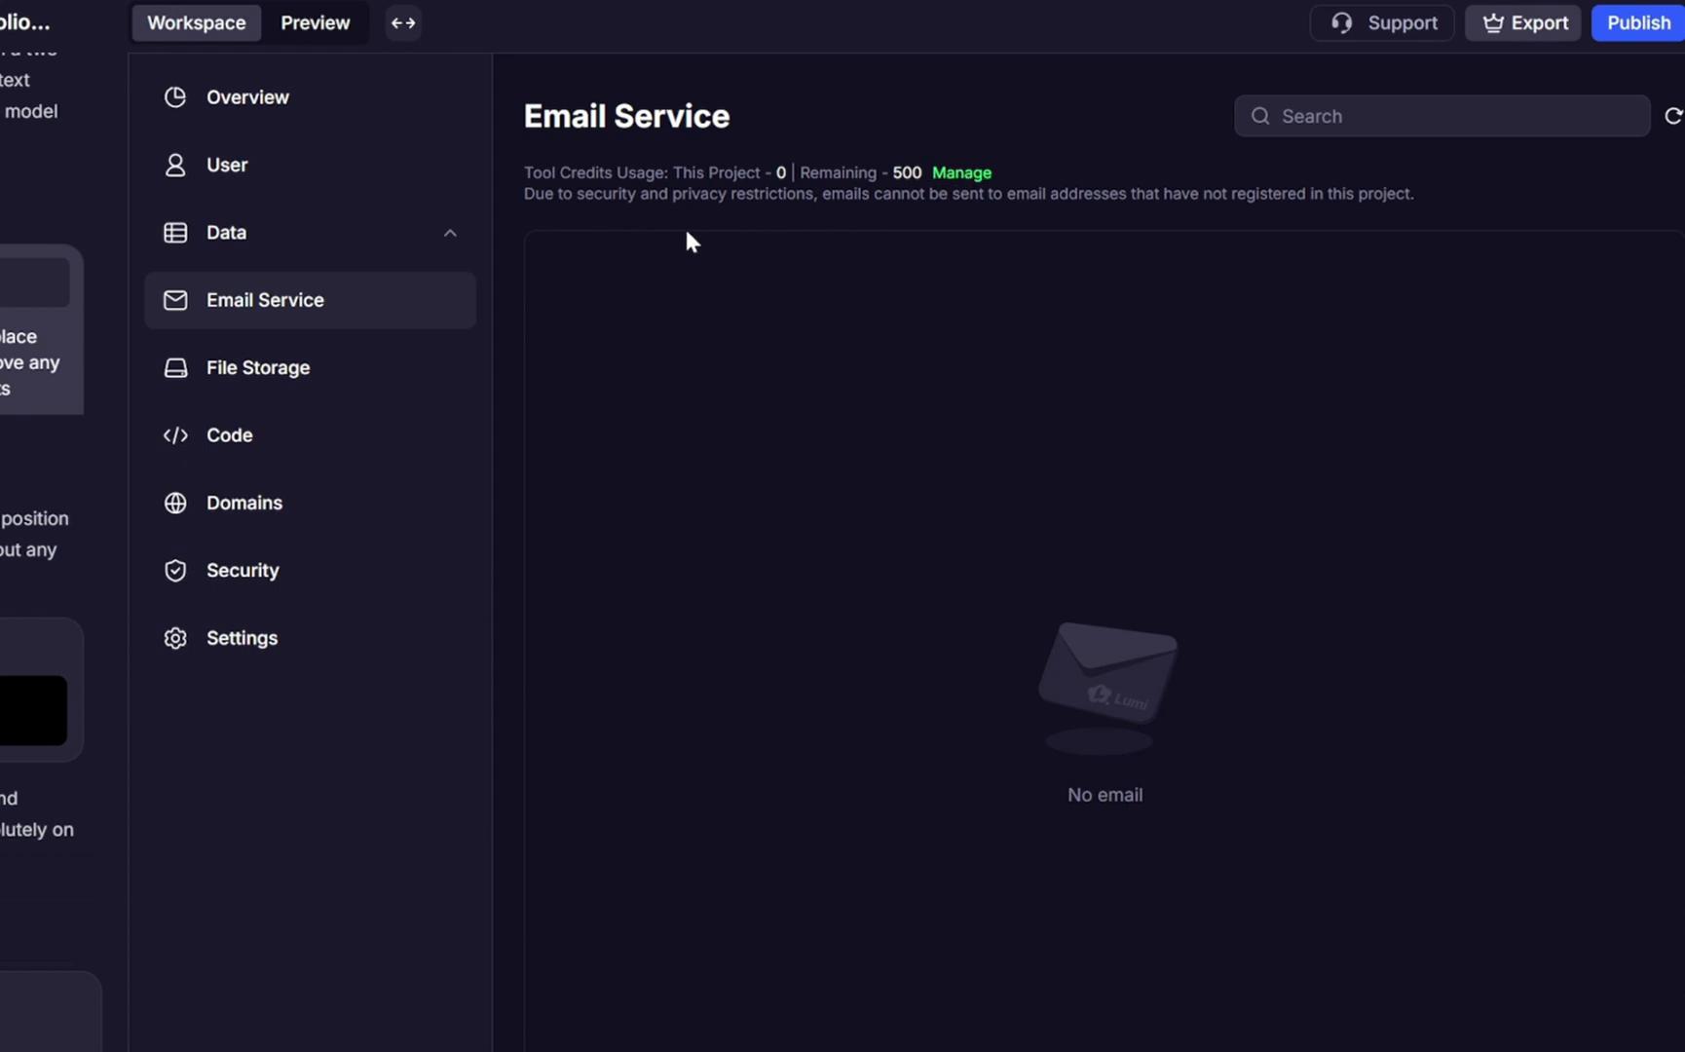
pyautogui.click(316, 395)
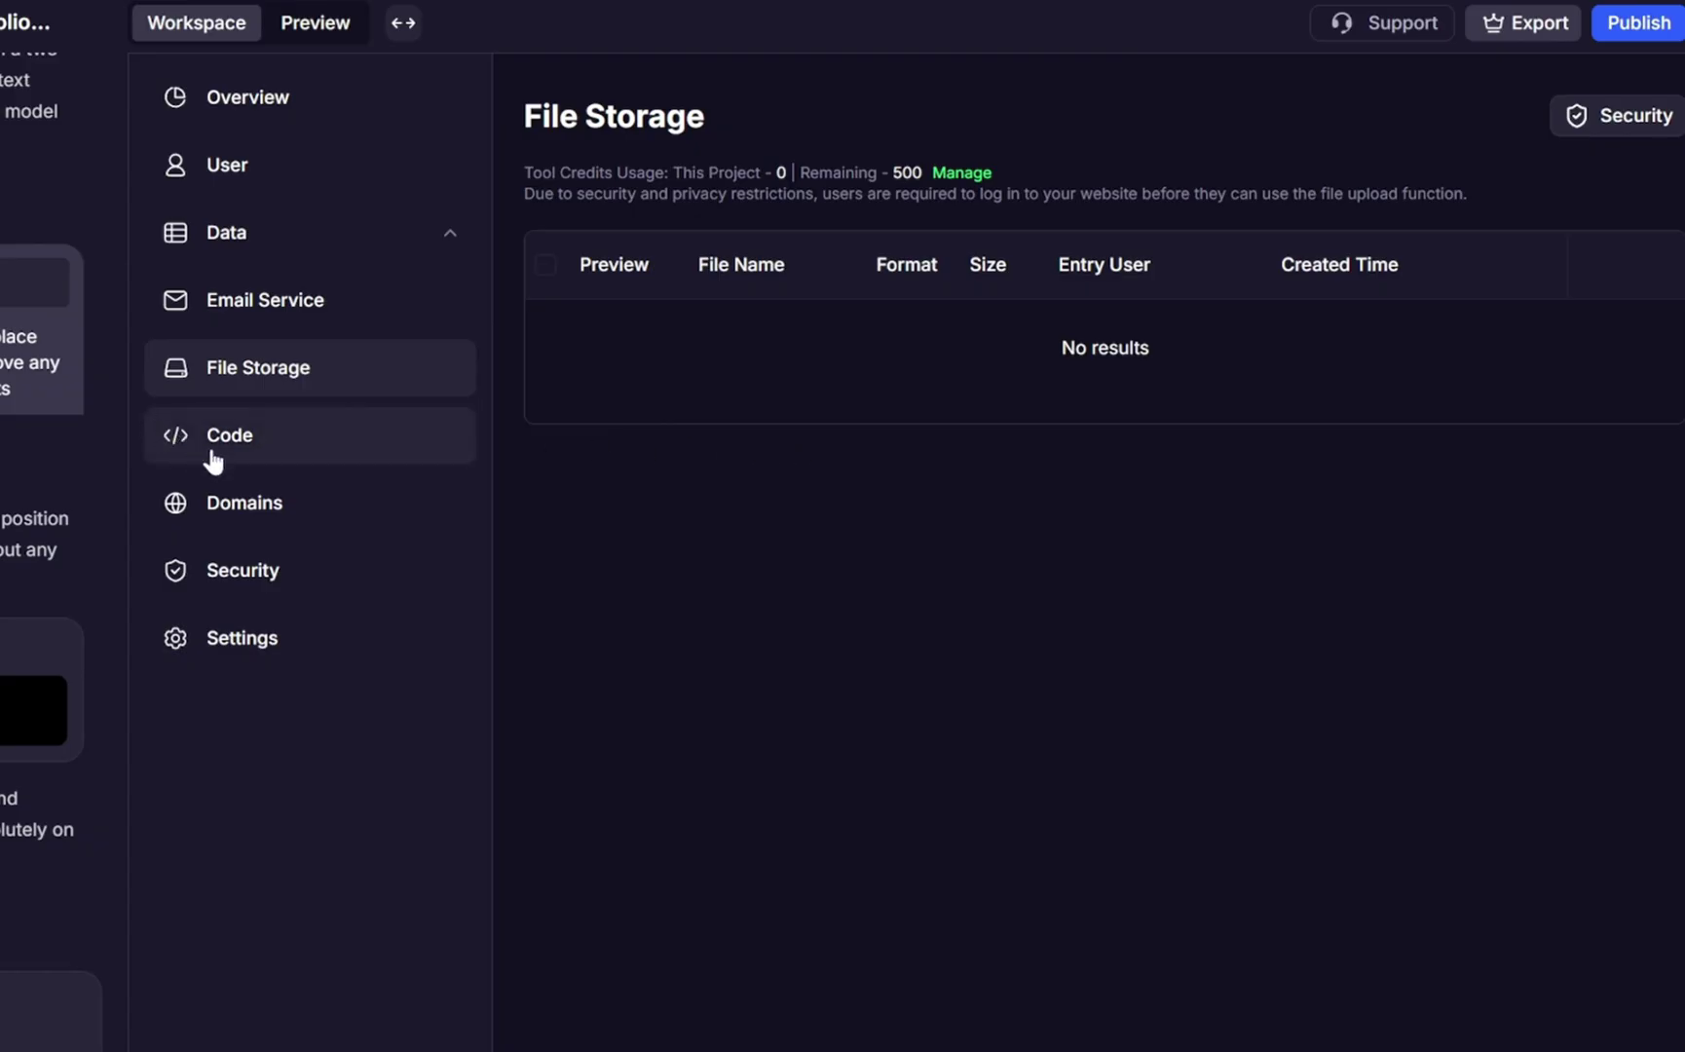
# Browse the project's source code, opening Contact.tsx, then go back.
pyautogui.click(383, 459)
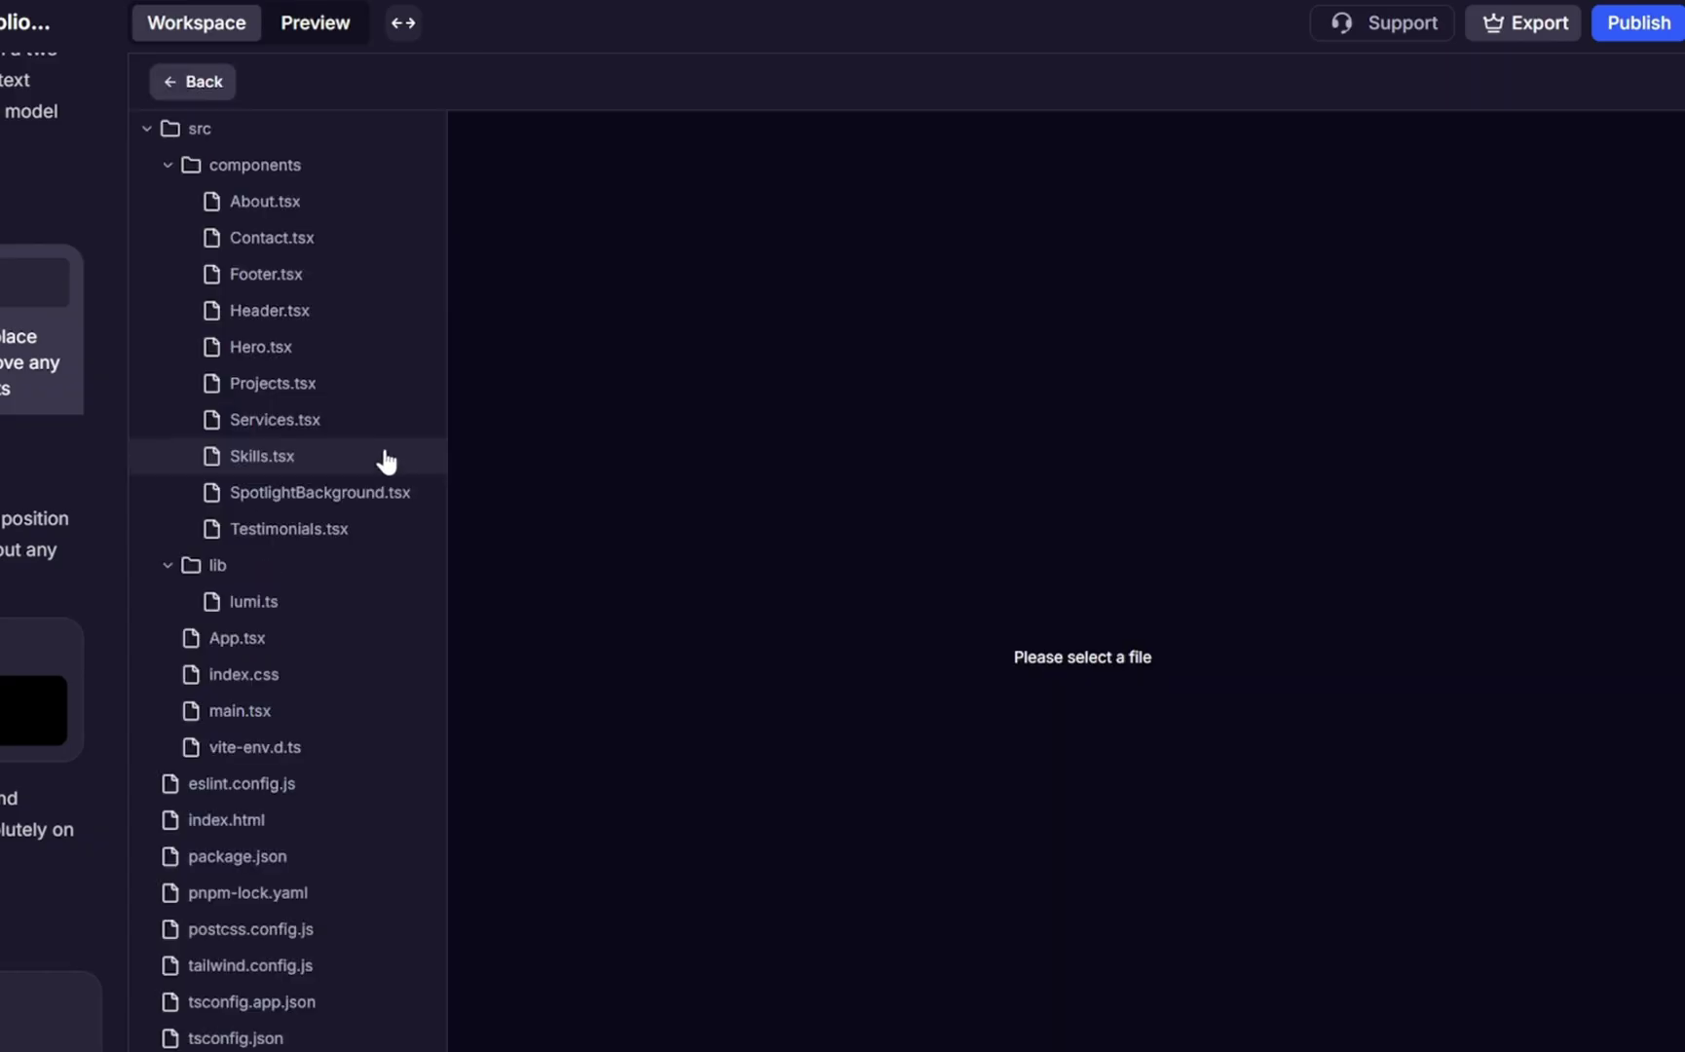
pyautogui.click(301, 241)
pyautogui.click(246, 128)
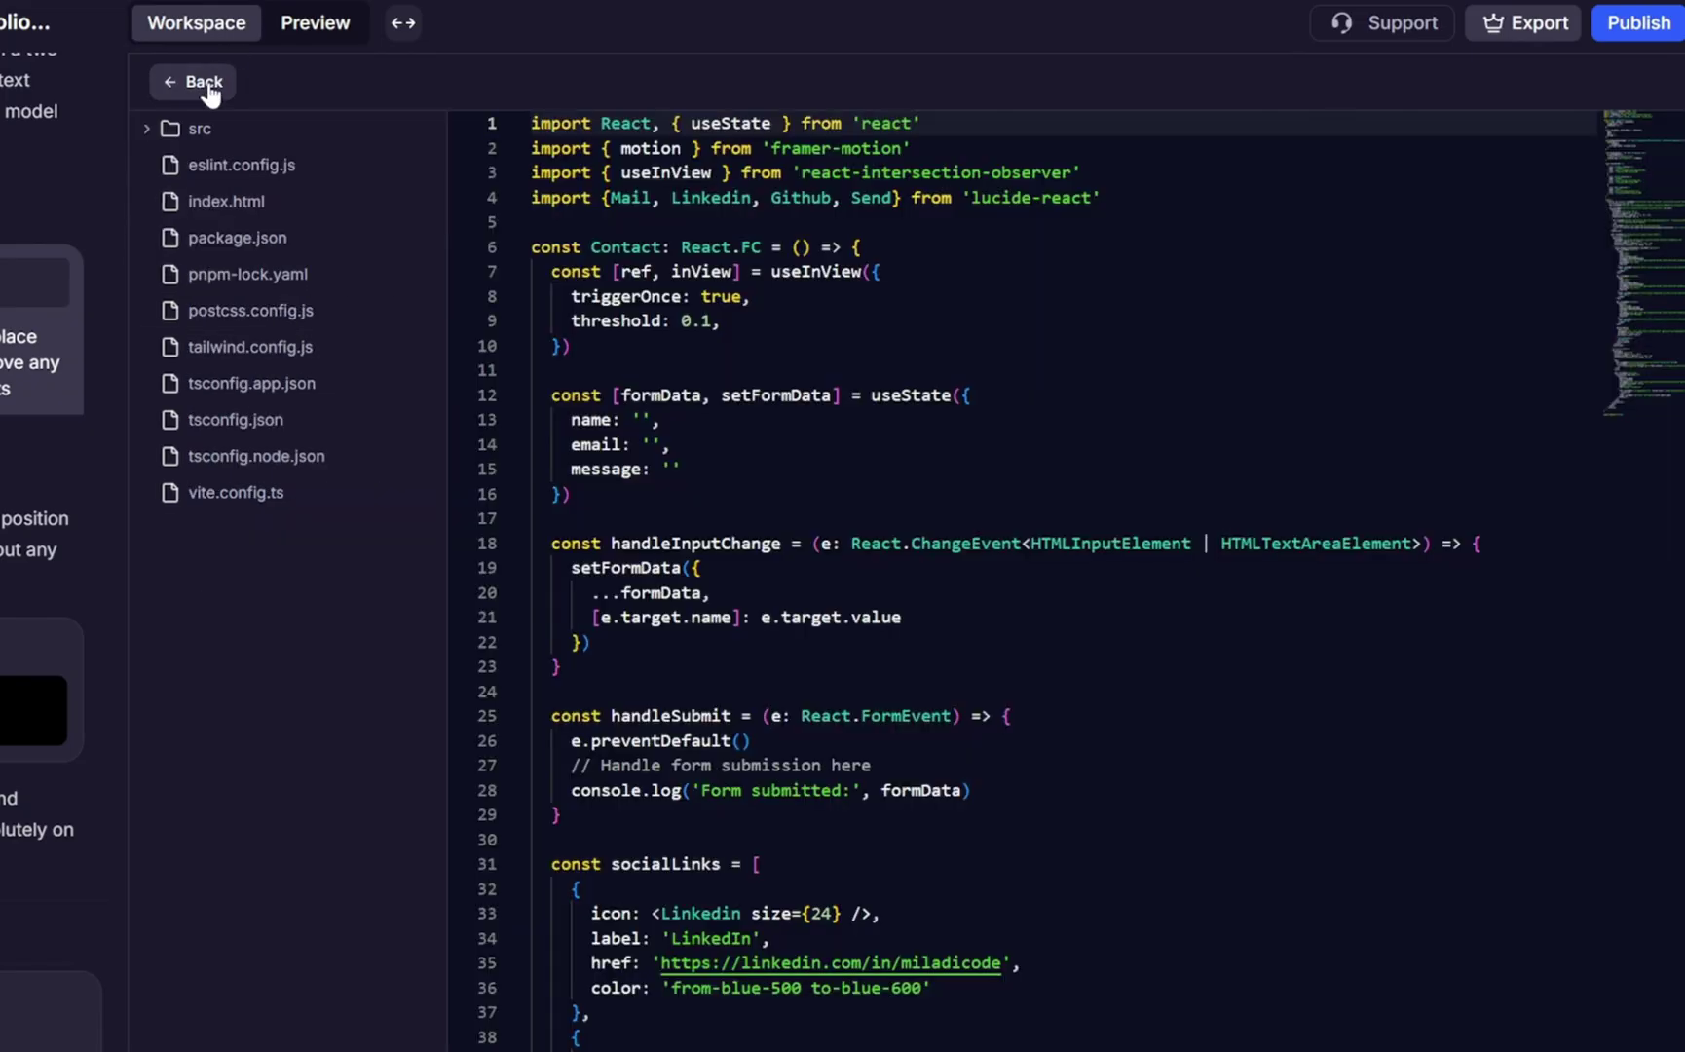
pyautogui.click(206, 84)
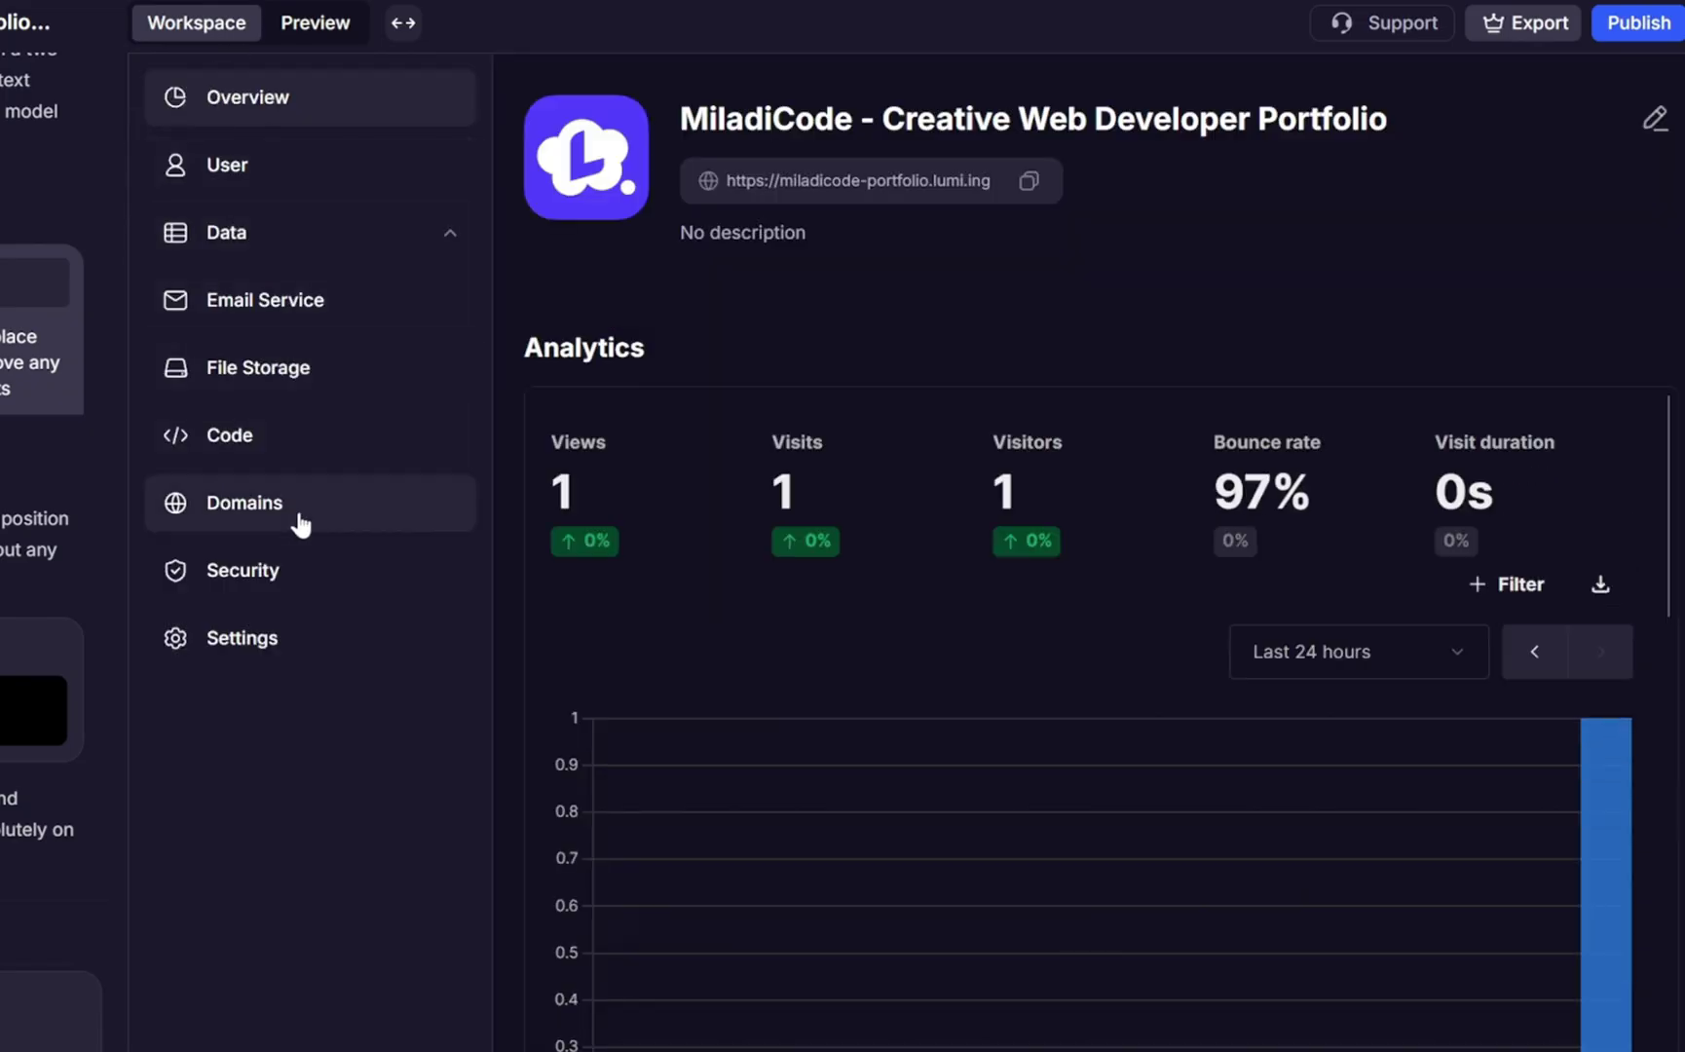
# View the Domains, Security and Settings pages, then return to the Overview.
pyautogui.click(301, 523)
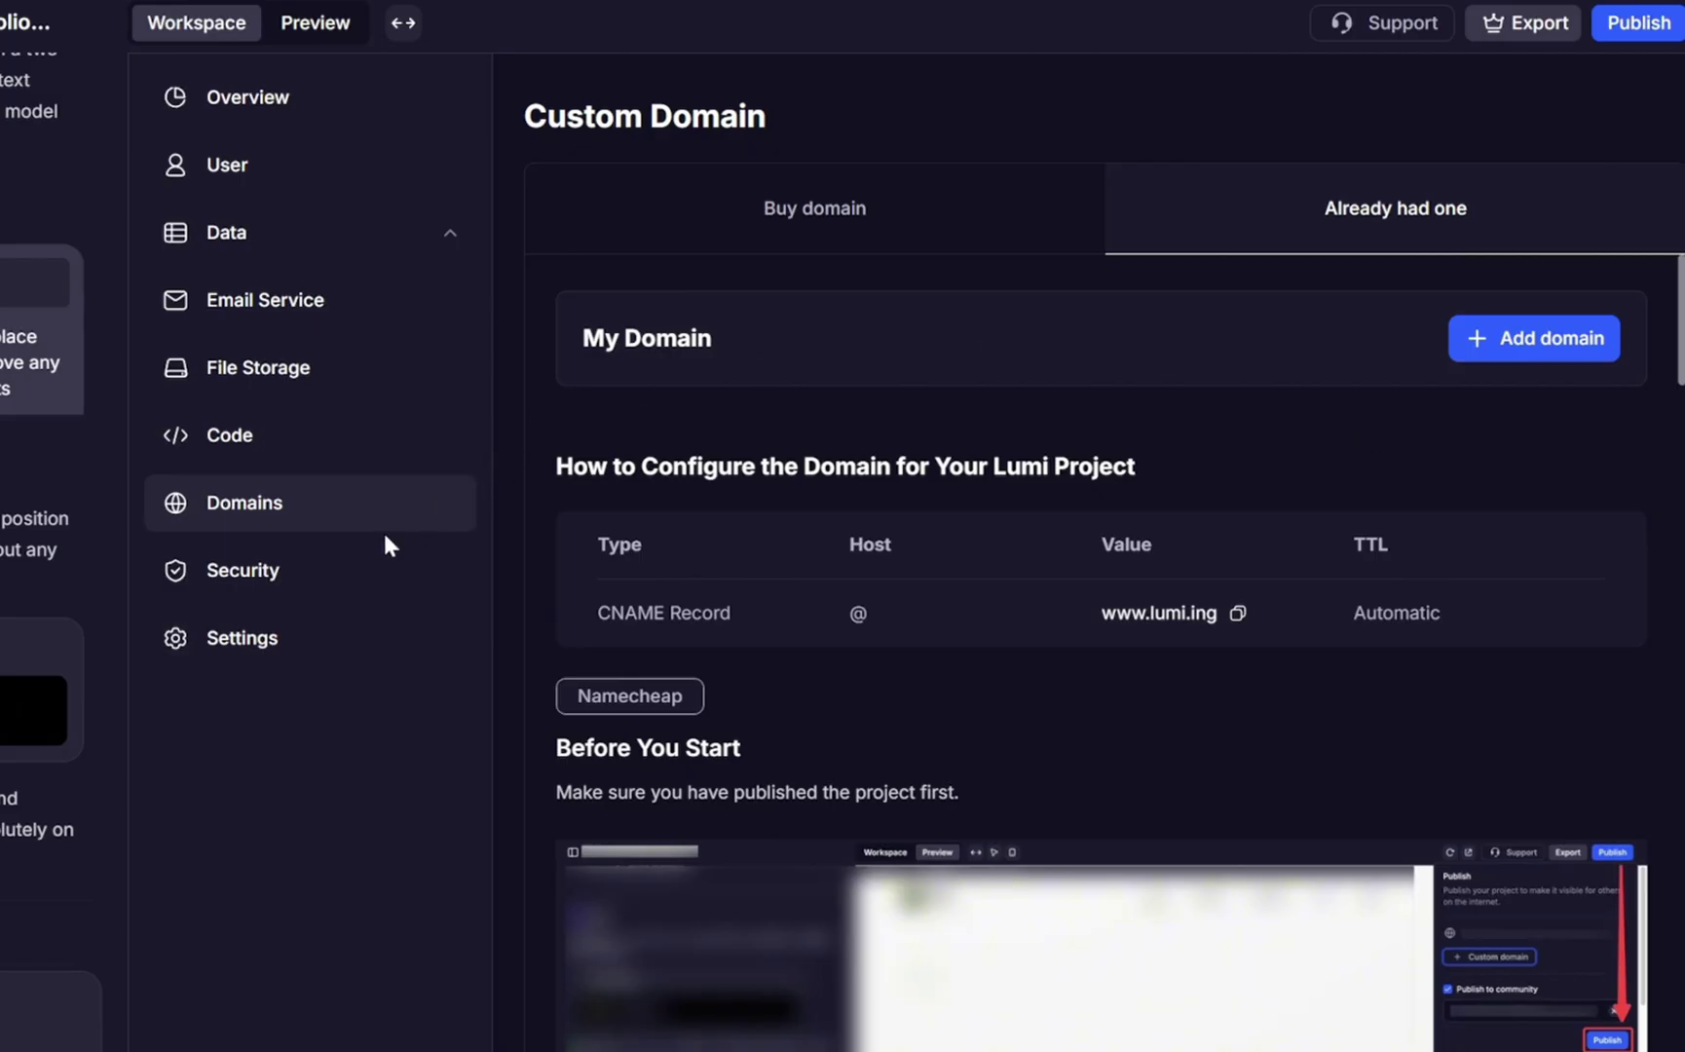
pyautogui.click(363, 587)
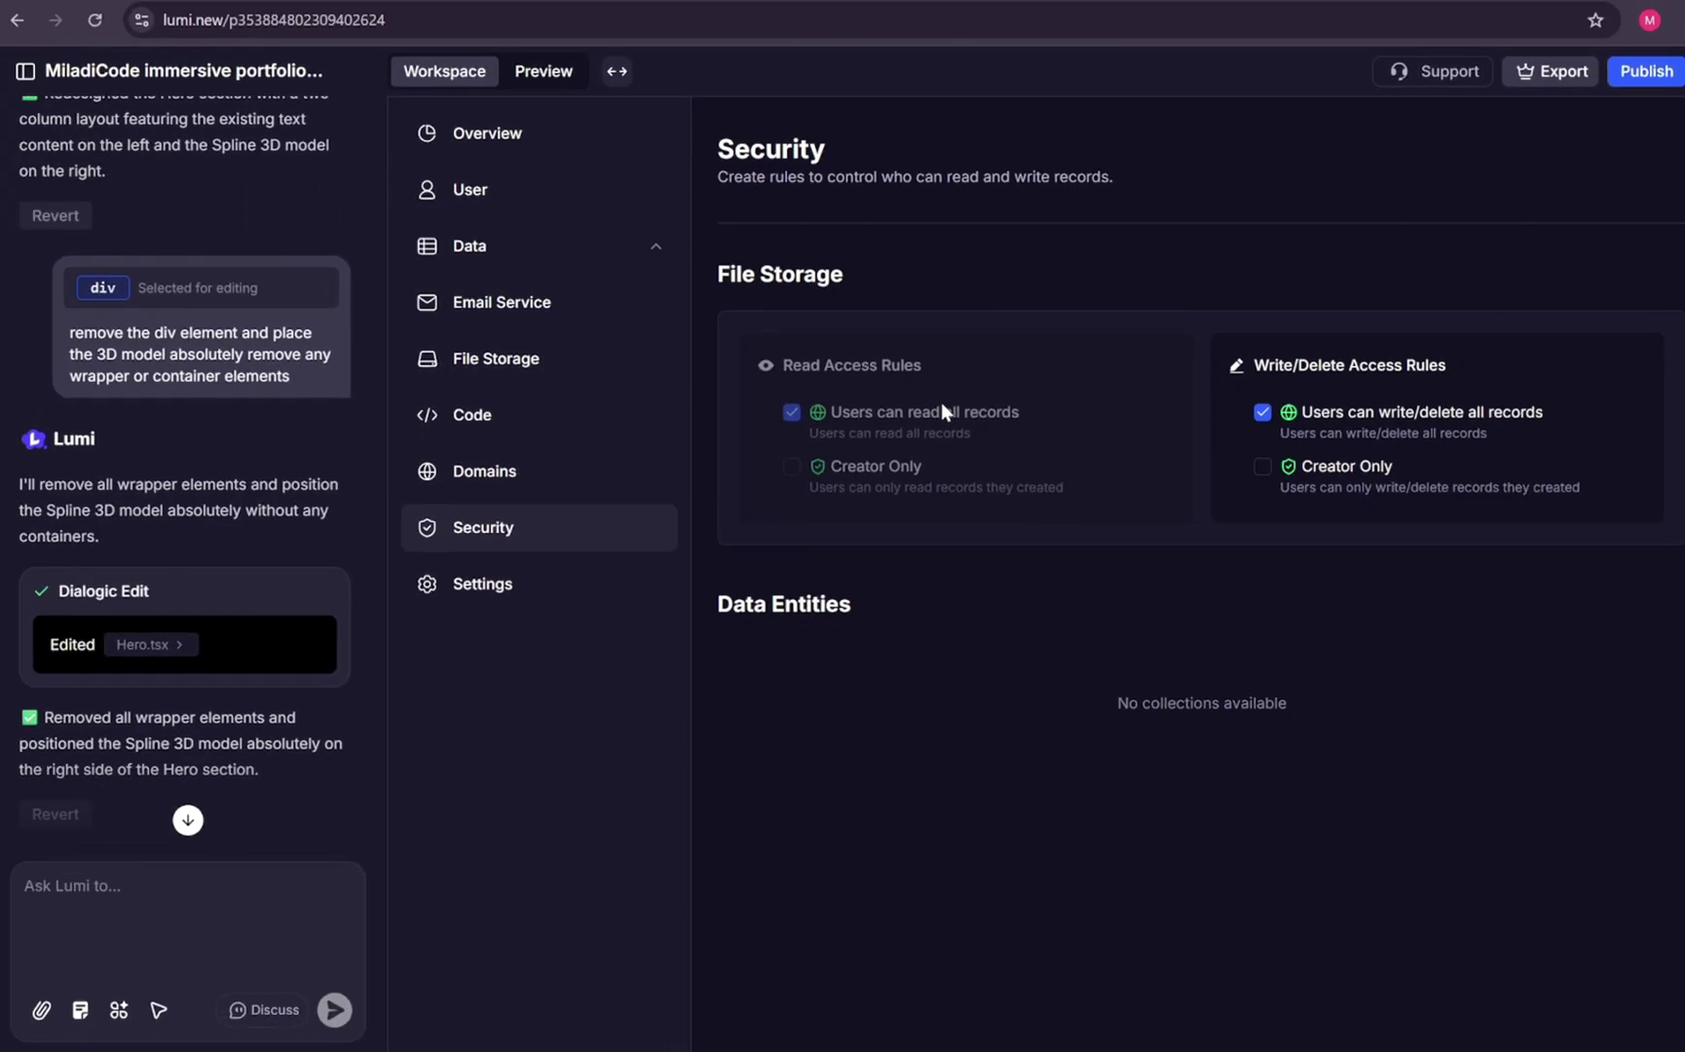
pyautogui.click(462, 588)
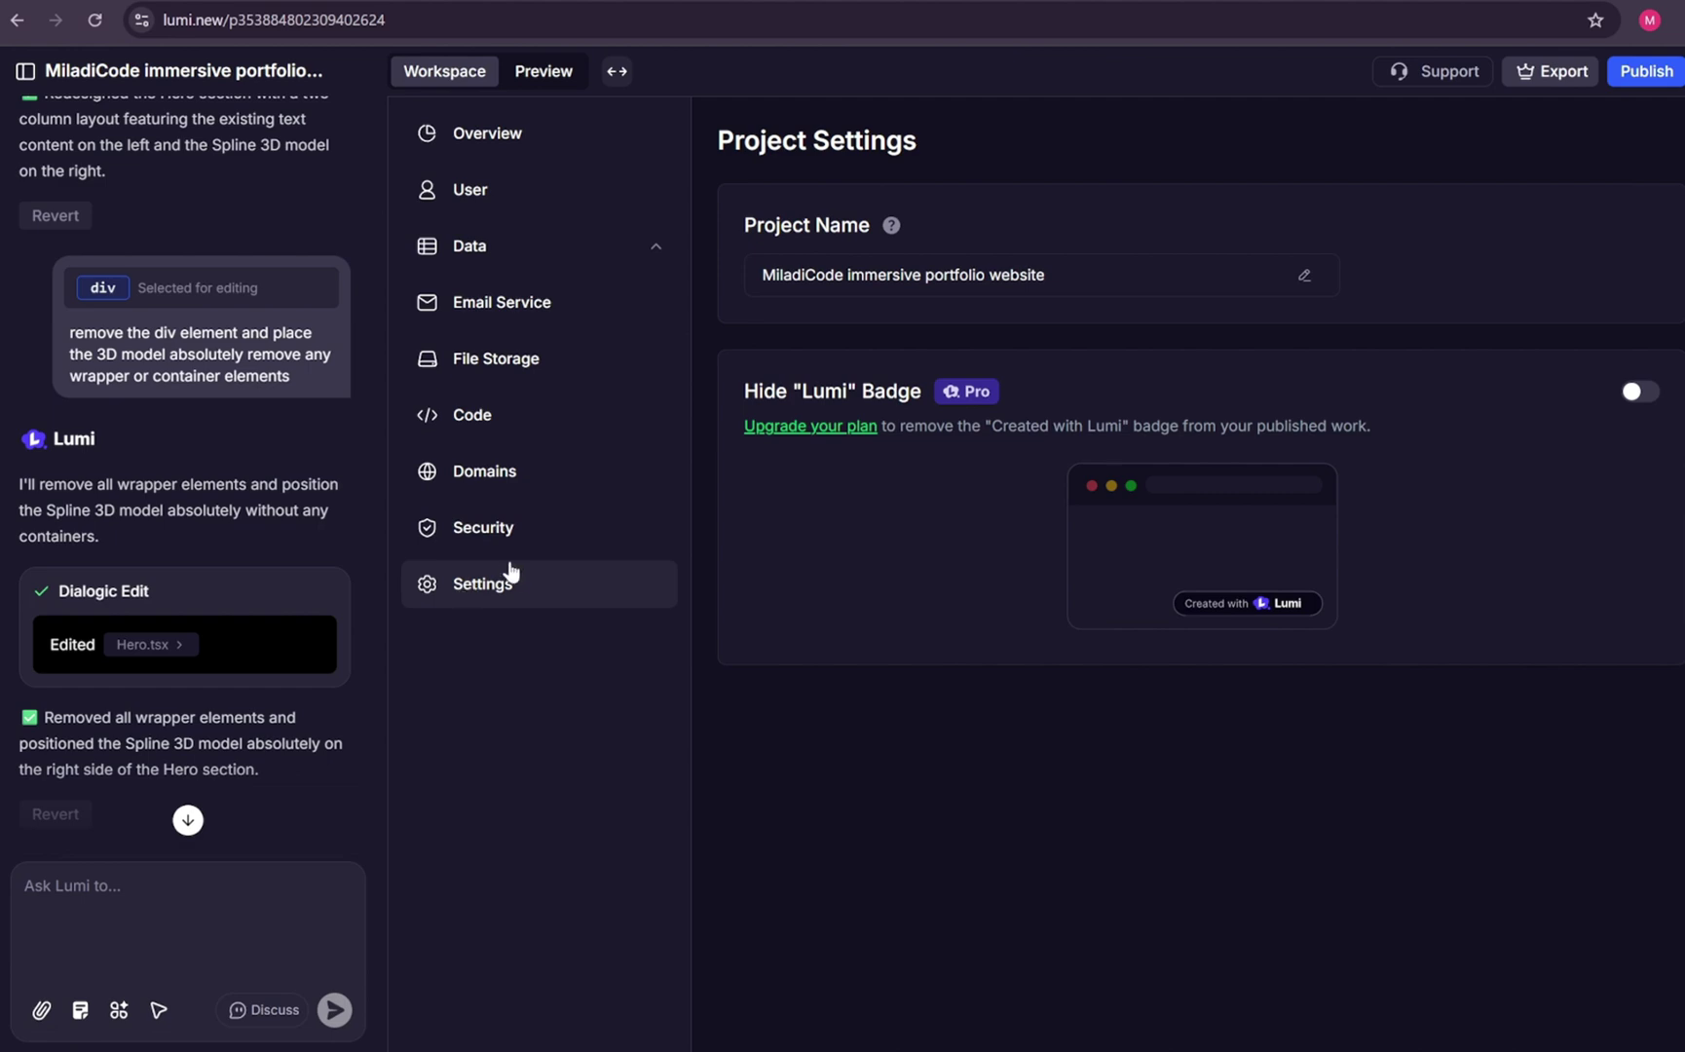
pyautogui.click(553, 146)
# In the portfolio preview, jump through the About, Skills, Services and Projects sections.
pyautogui.click(545, 72)
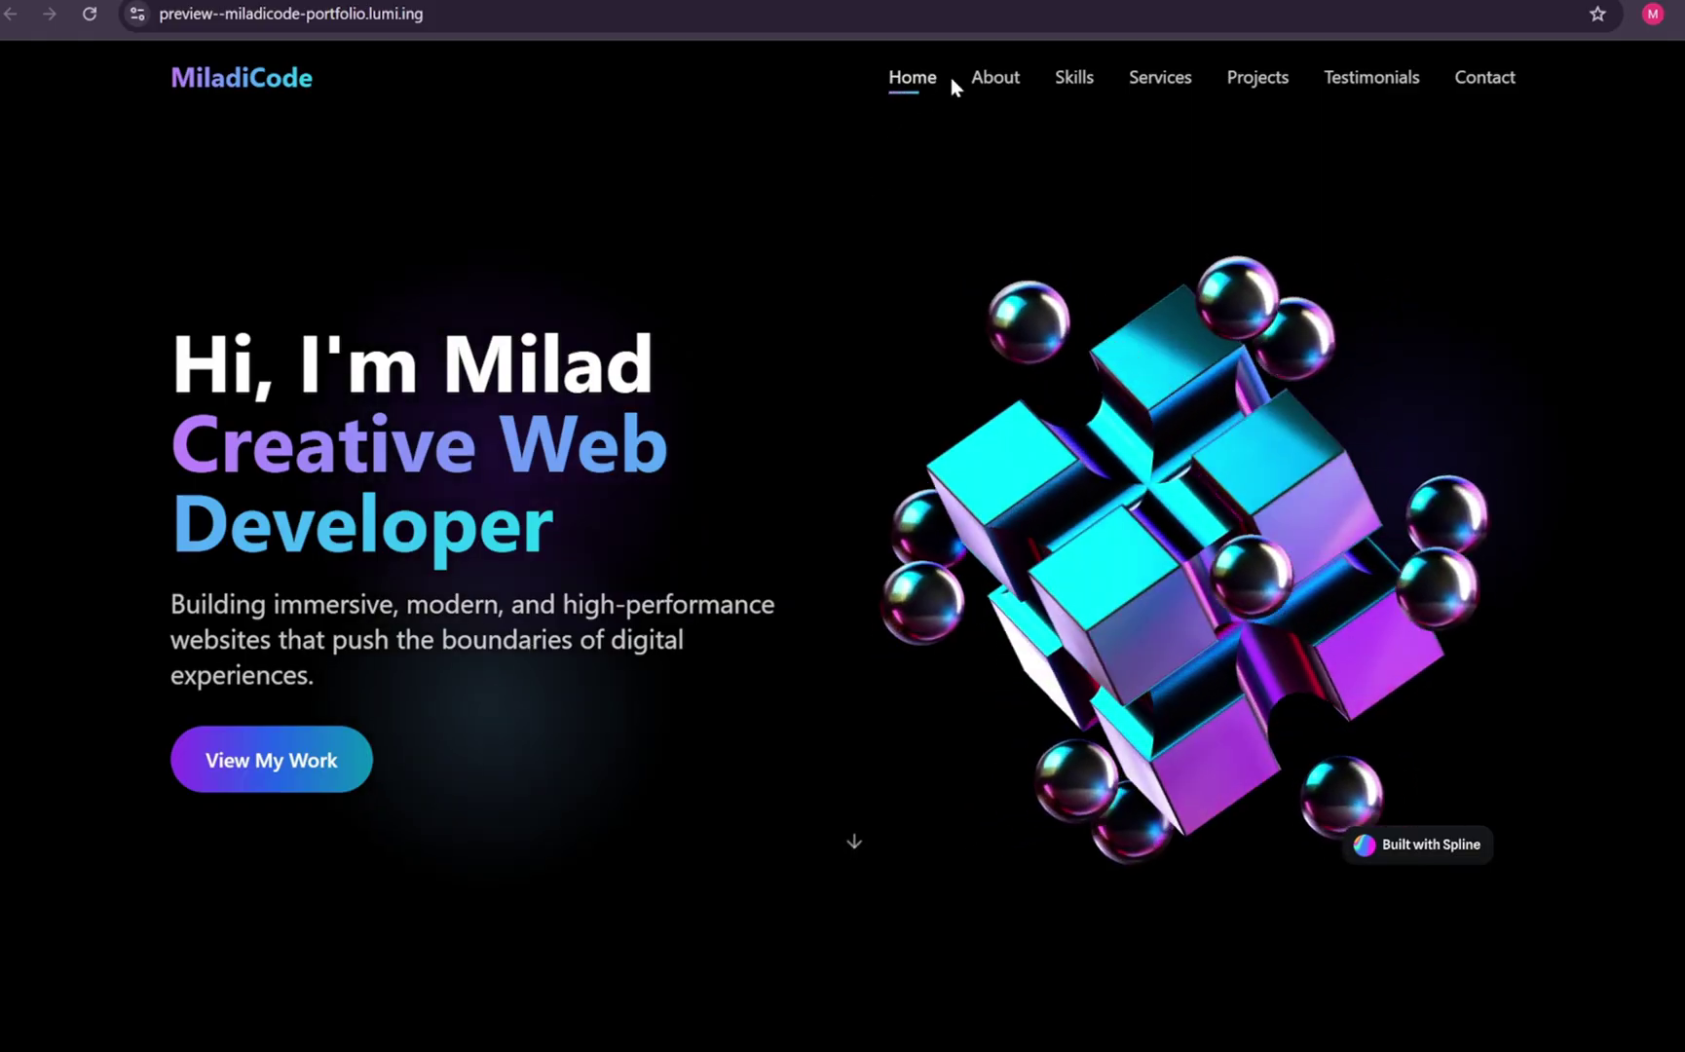
pyautogui.click(991, 89)
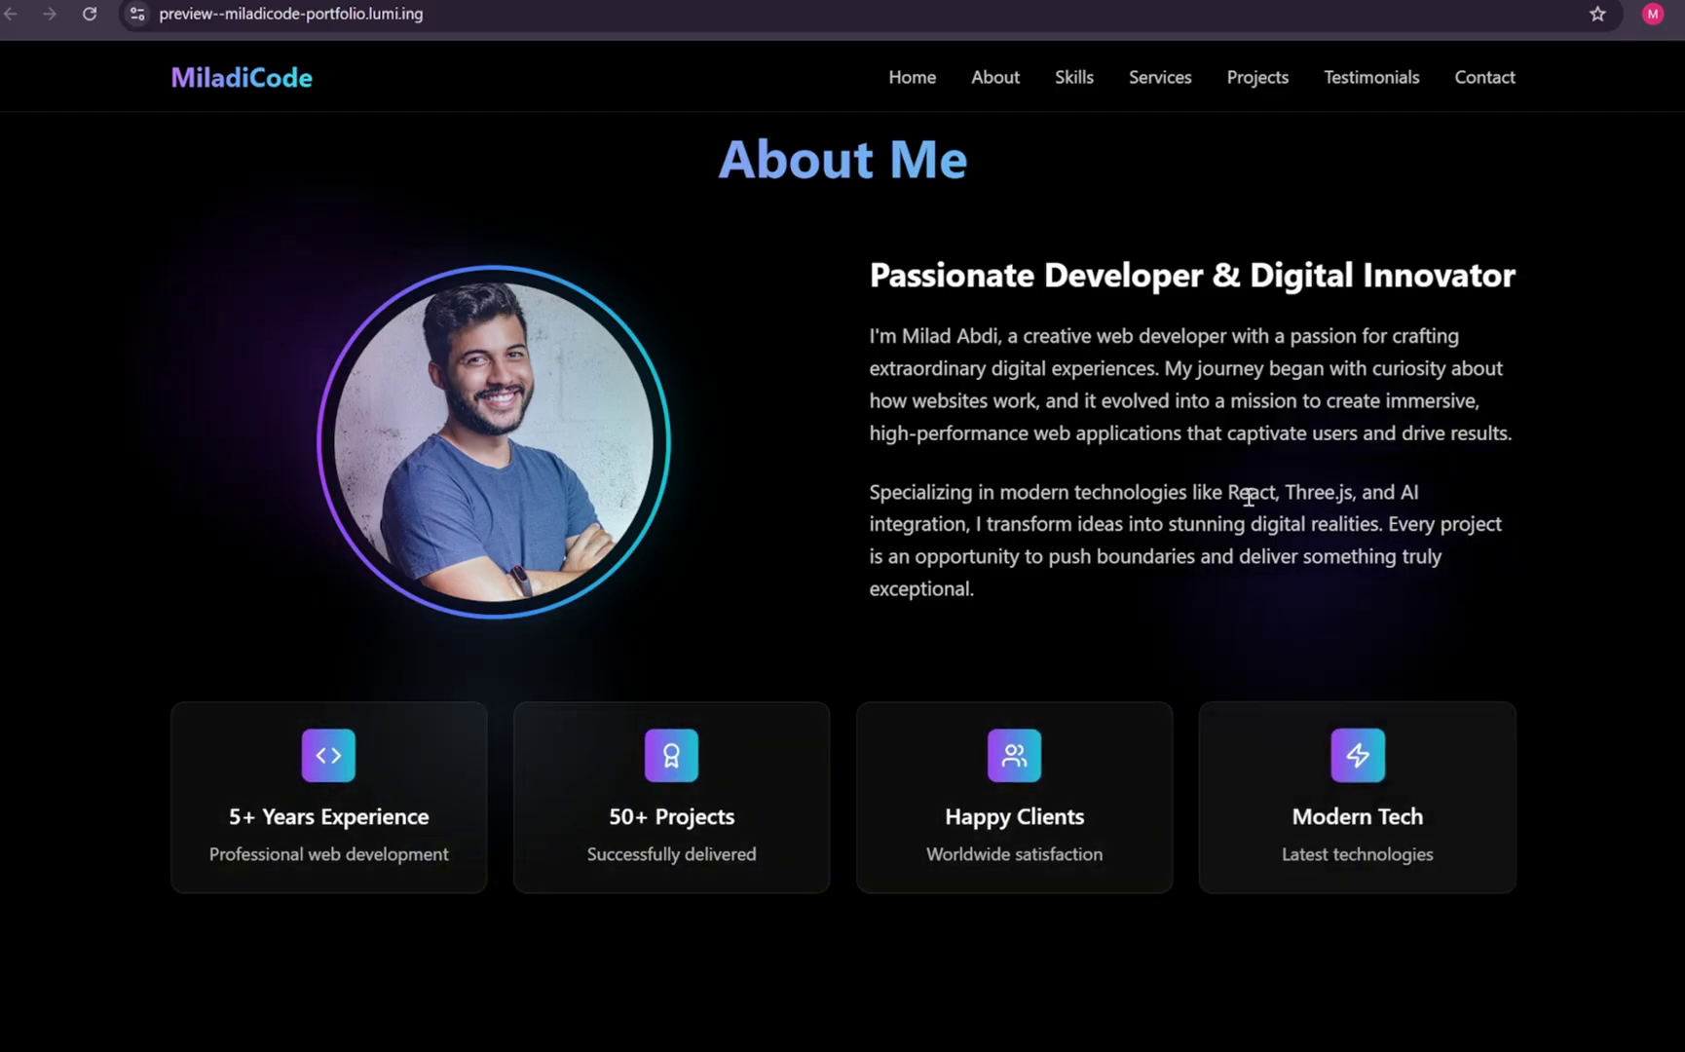
pyautogui.click(1071, 80)
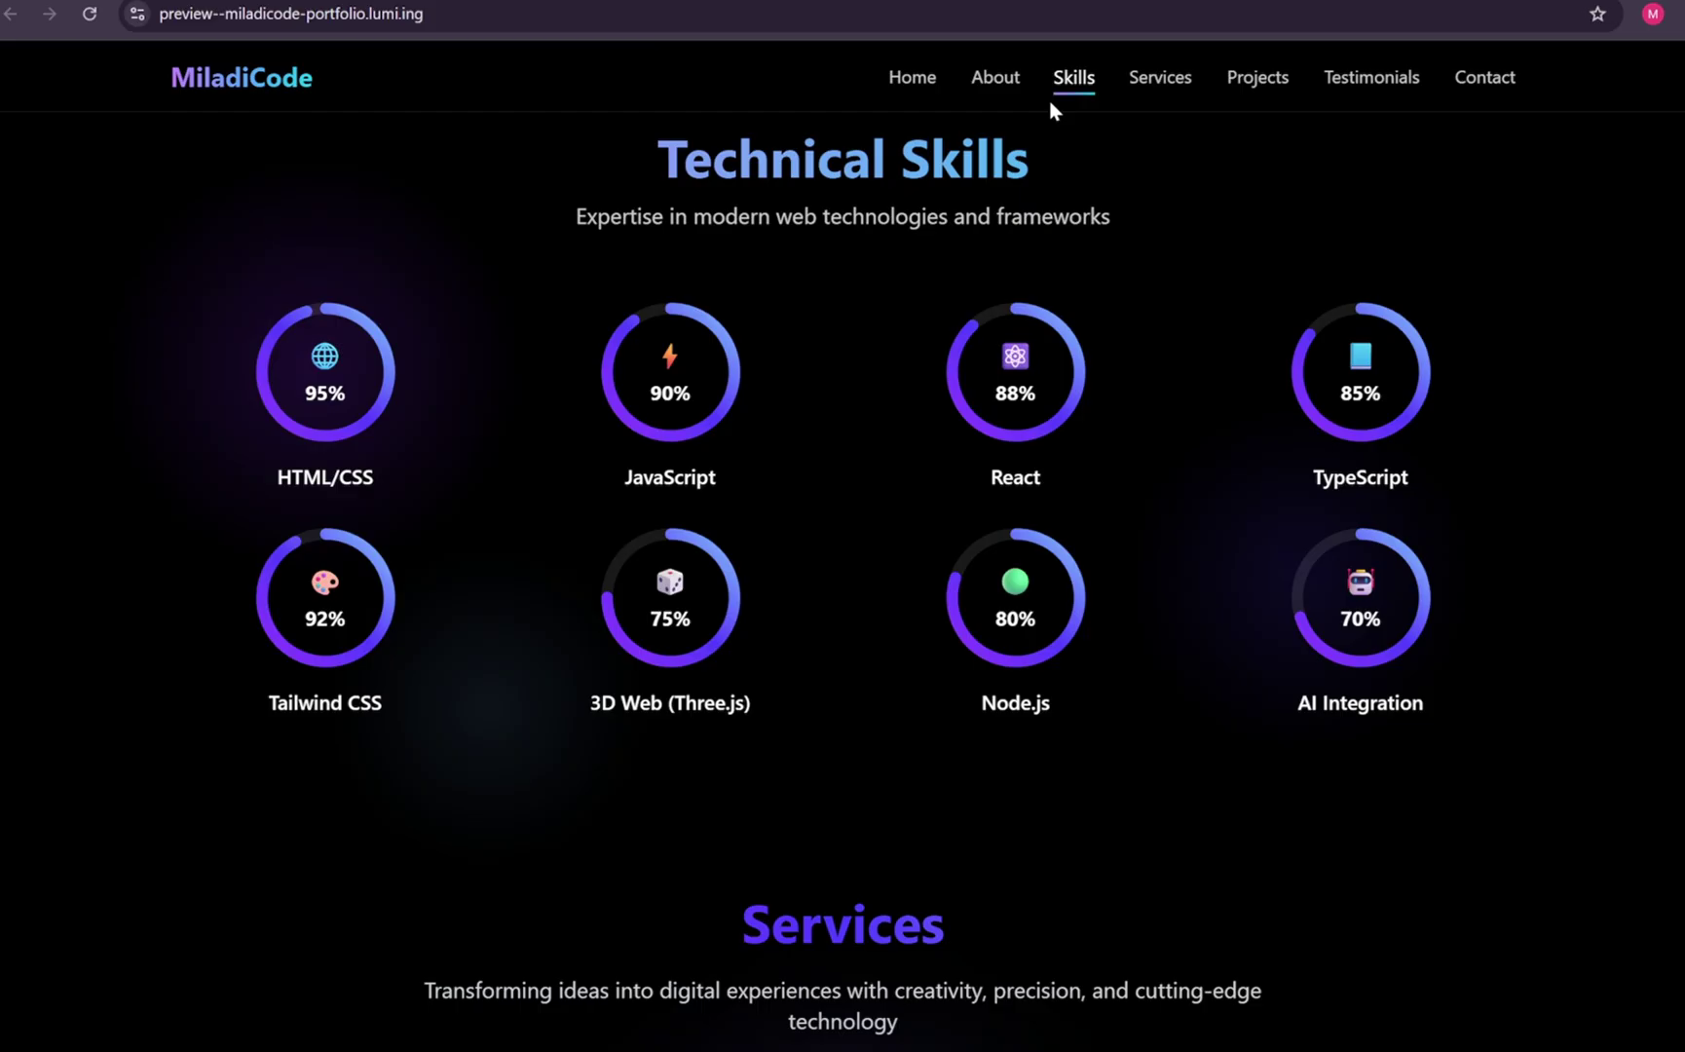
pyautogui.click(1168, 86)
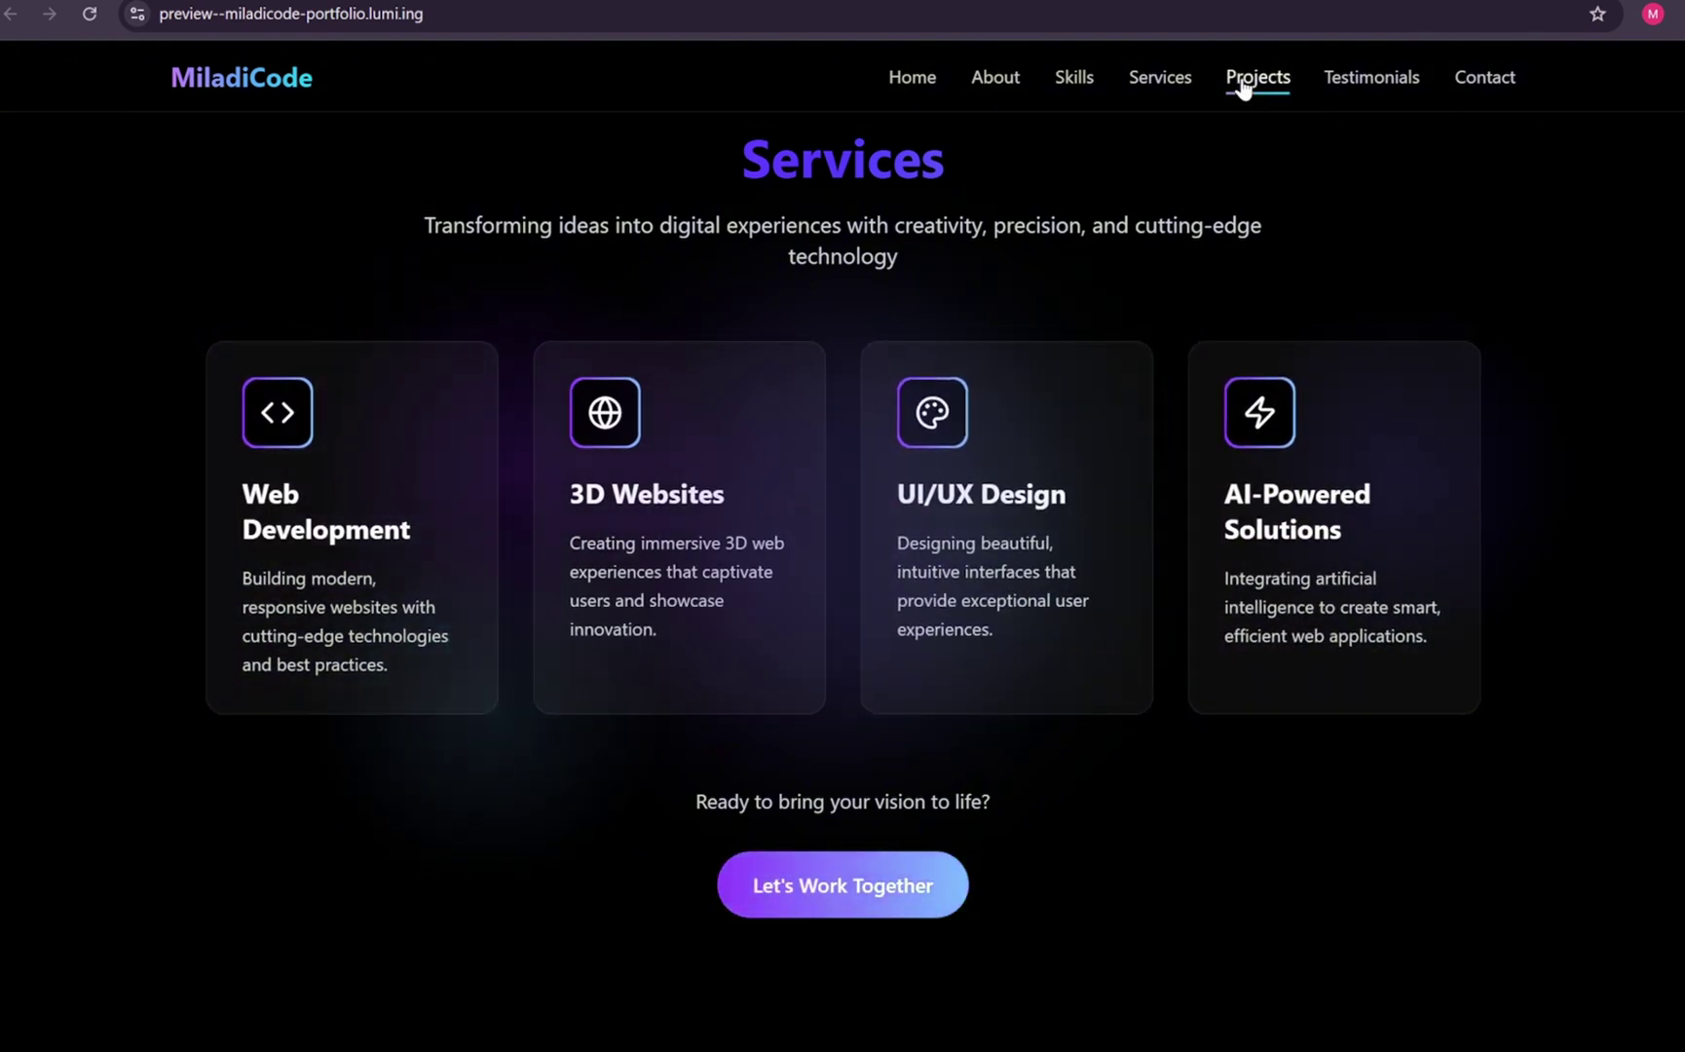
pyautogui.click(1243, 82)
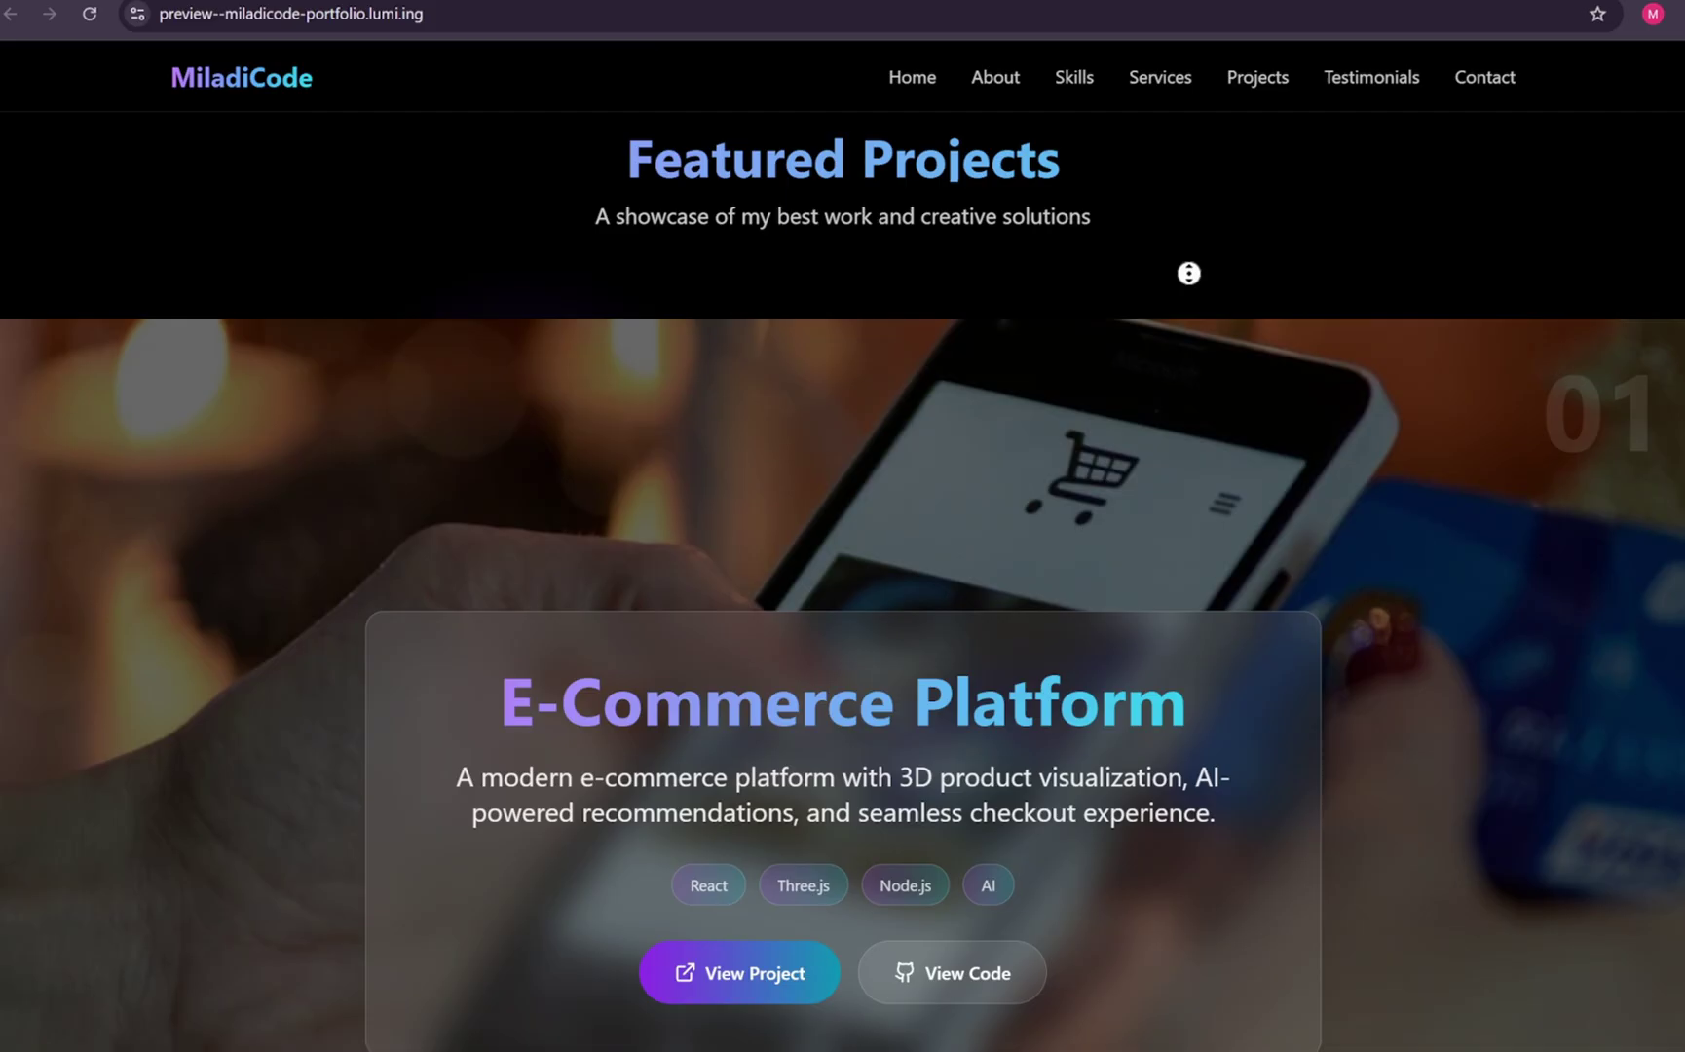
# Scroll down to Client Testimonials and advance to the second testimonial.
pyautogui.scroll(-10, 1188, 274)
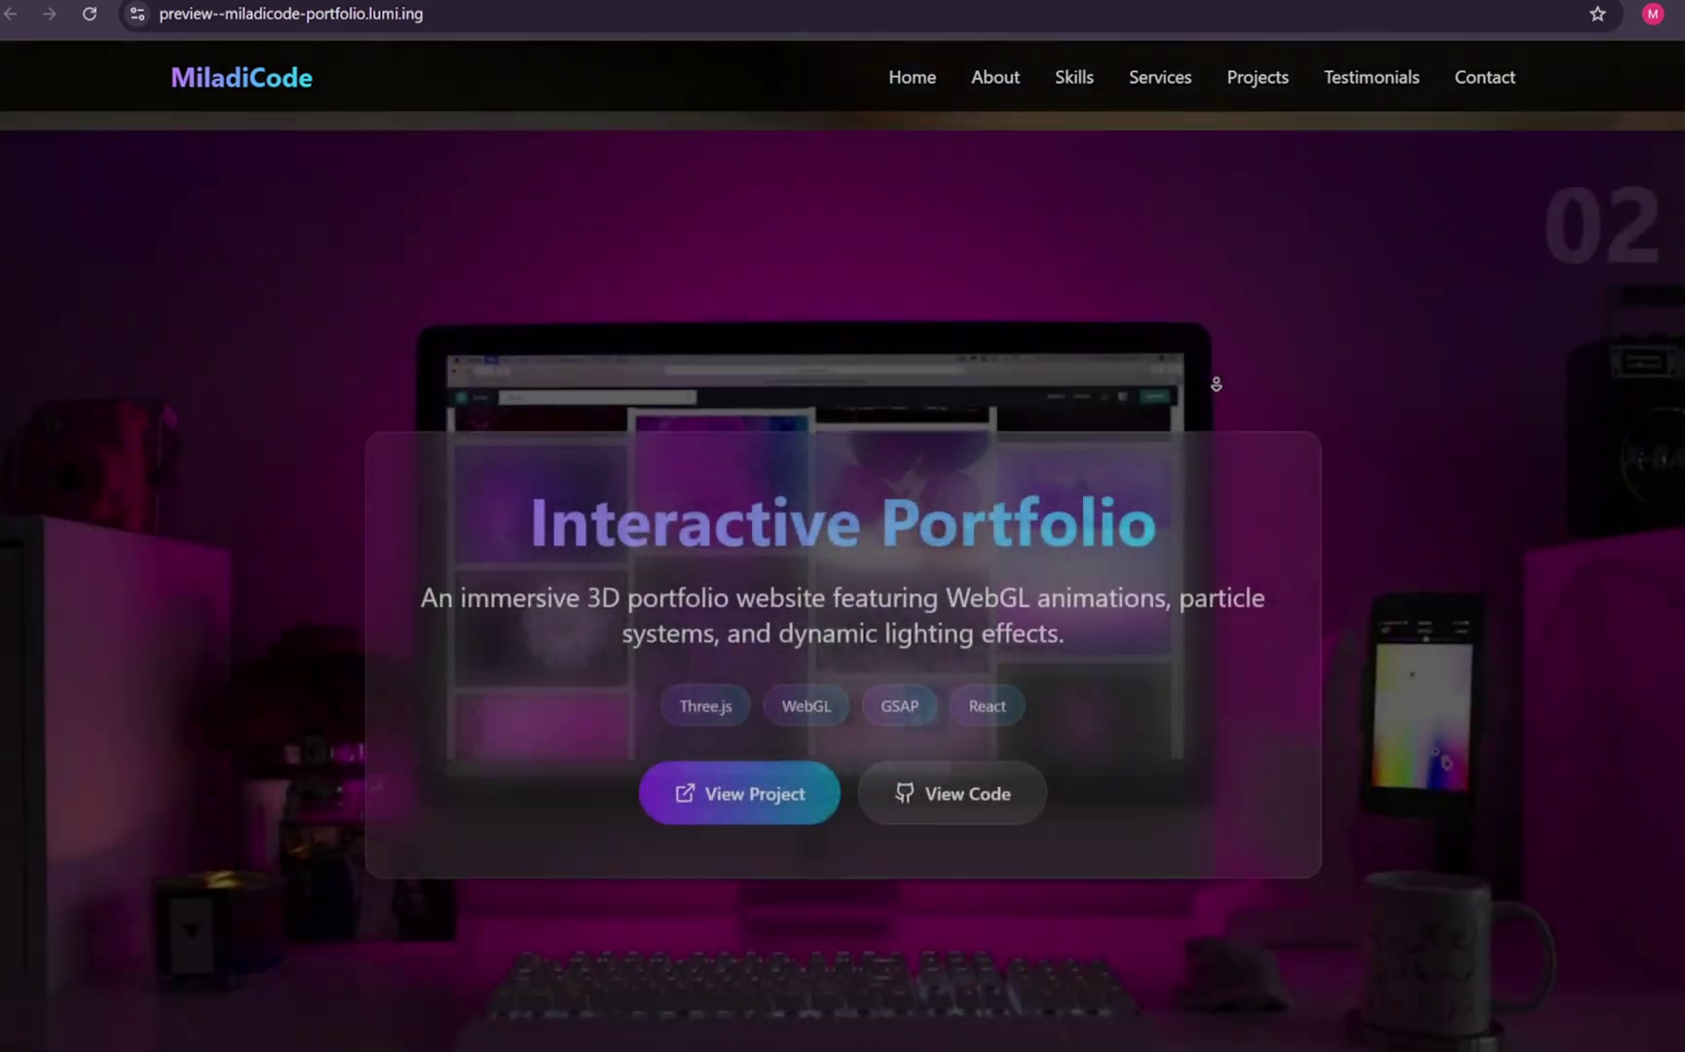
pyautogui.scroll(-10, 1215, 384)
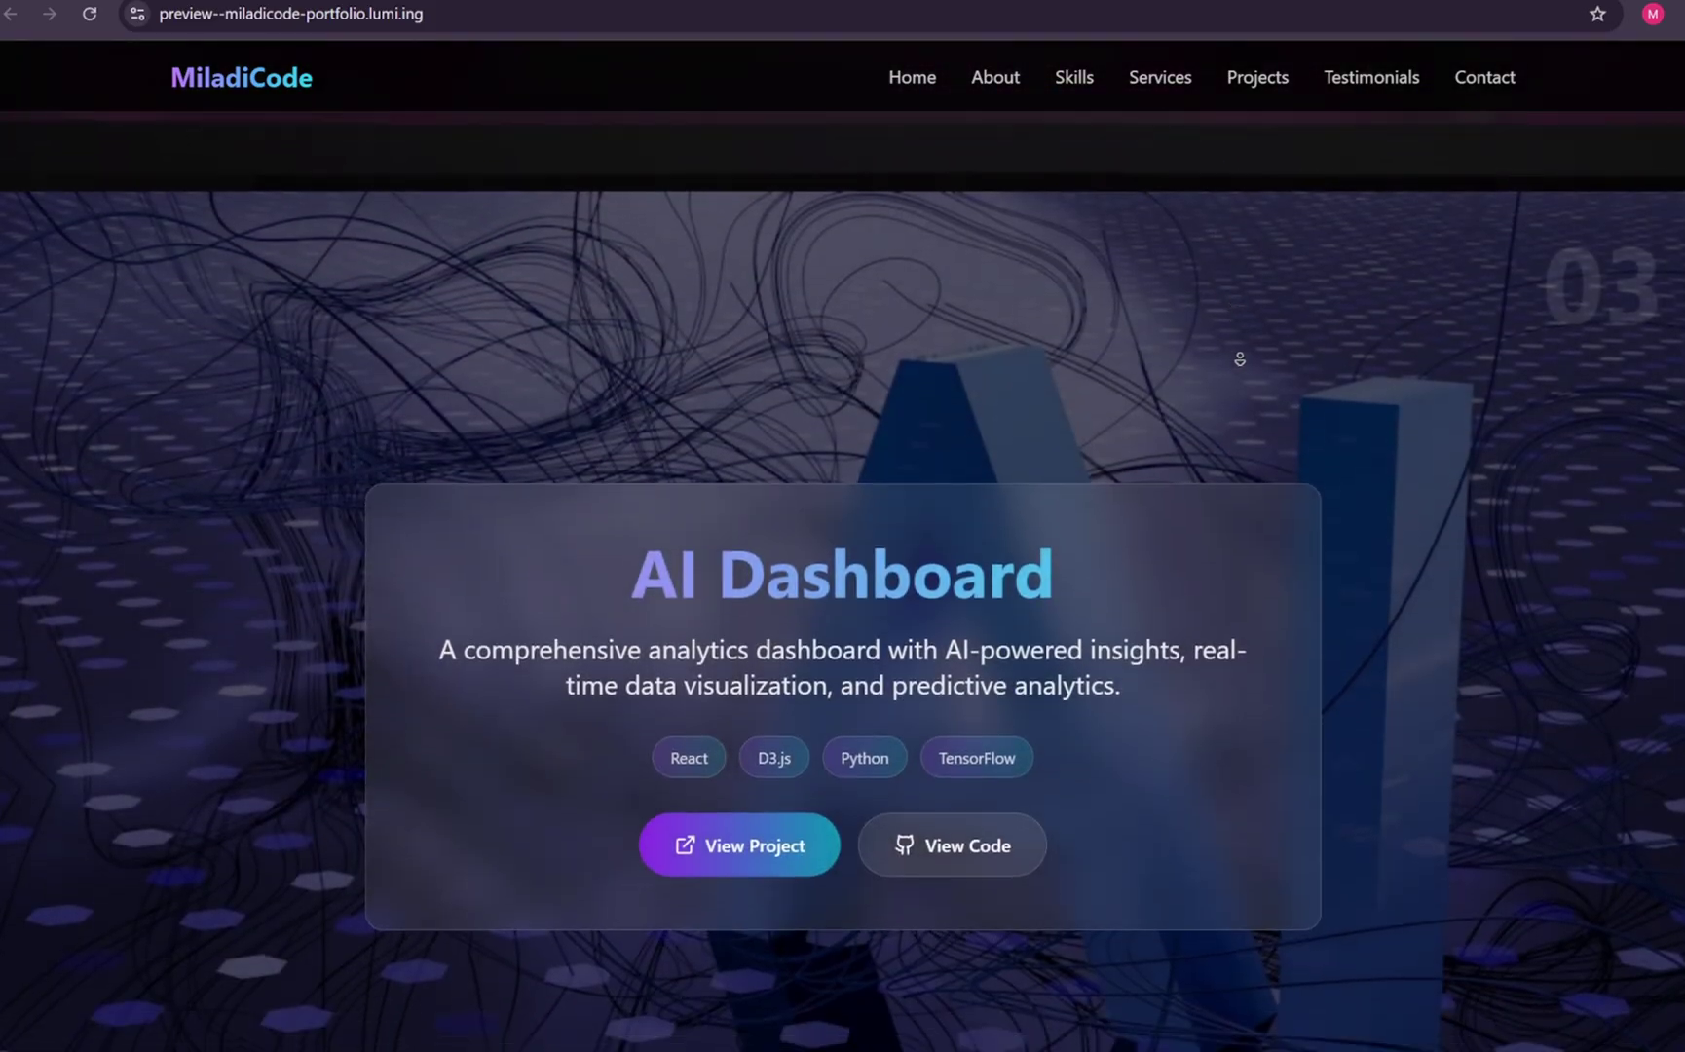
pyautogui.scroll(-10, 1238, 359)
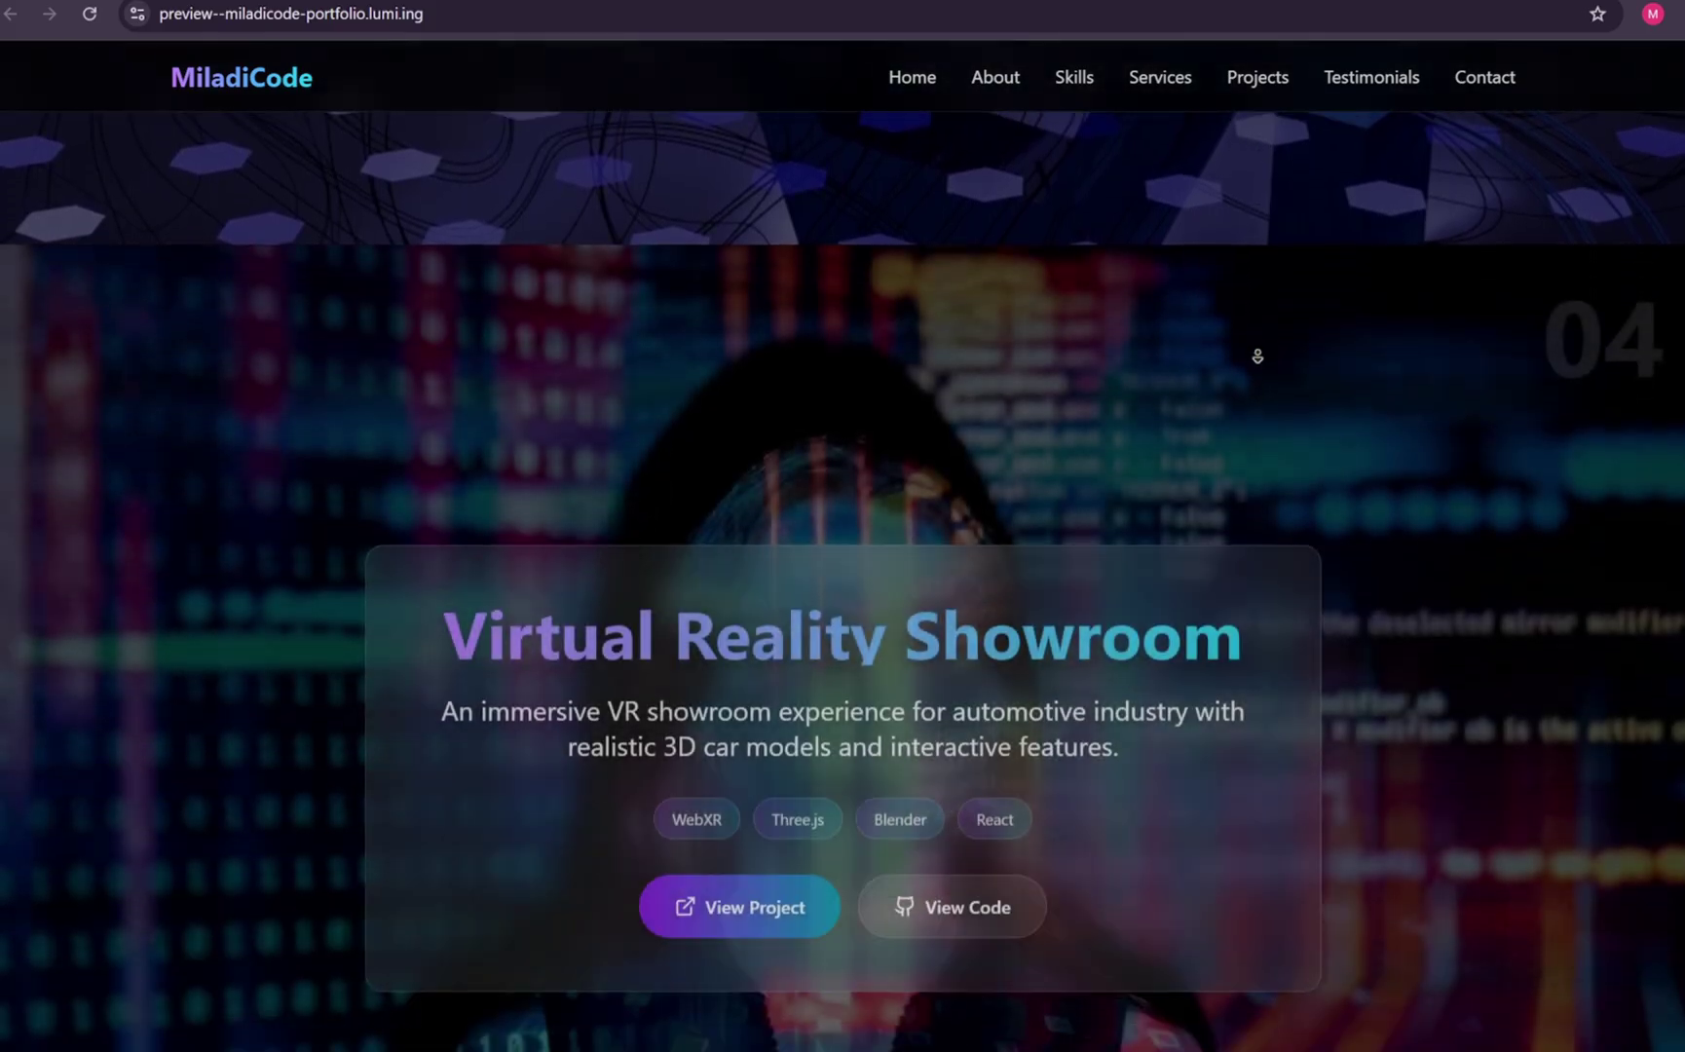
pyautogui.scroll(-10, 1258, 356)
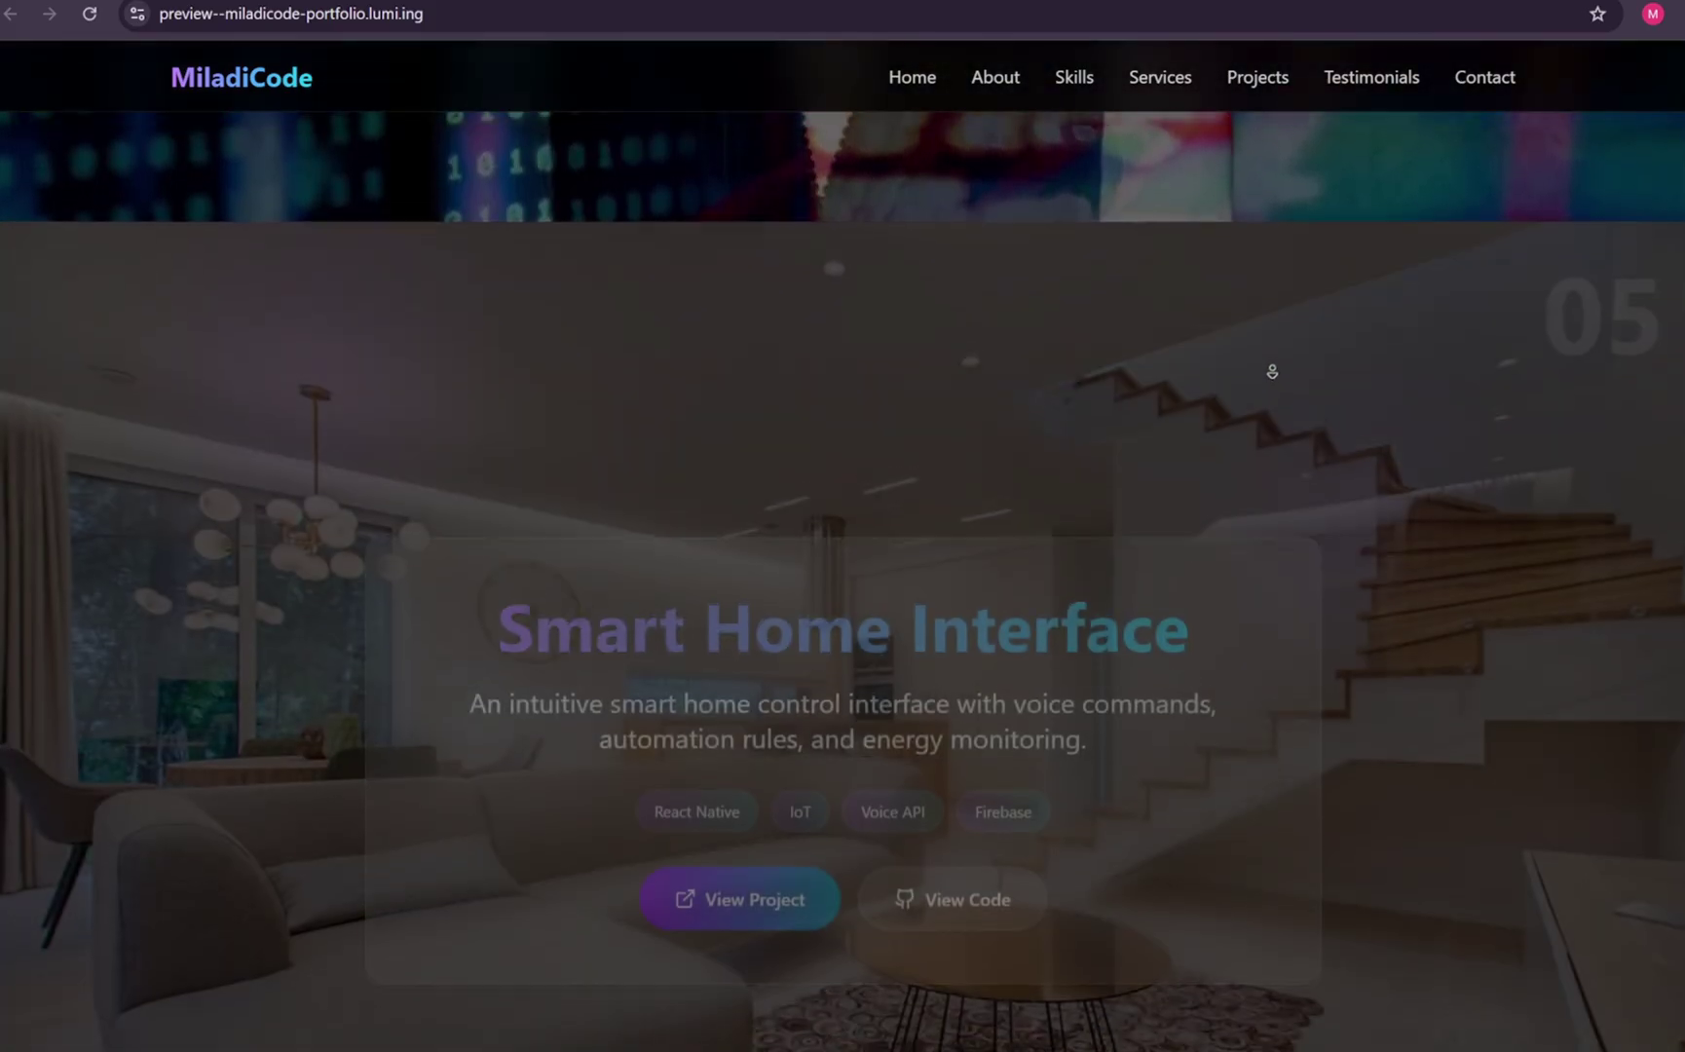
pyautogui.scroll(-10, 1272, 371)
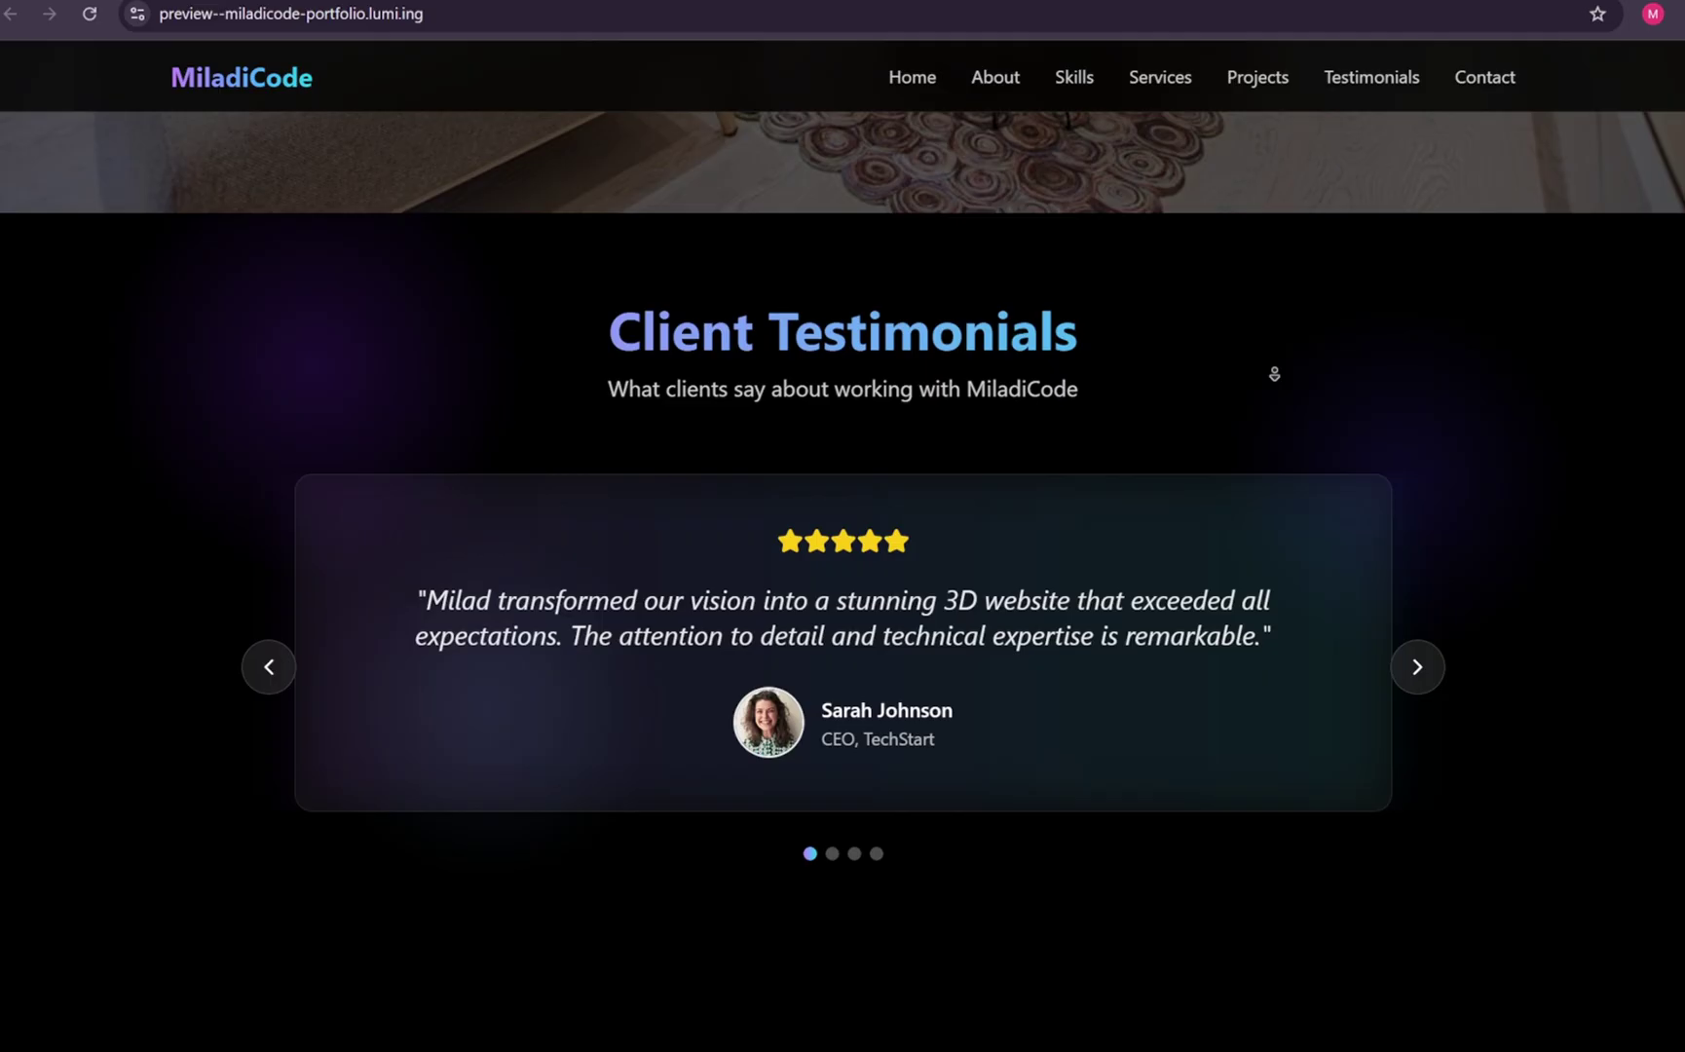
pyautogui.scroll(-1, 1274, 373)
pyautogui.click(1418, 617)
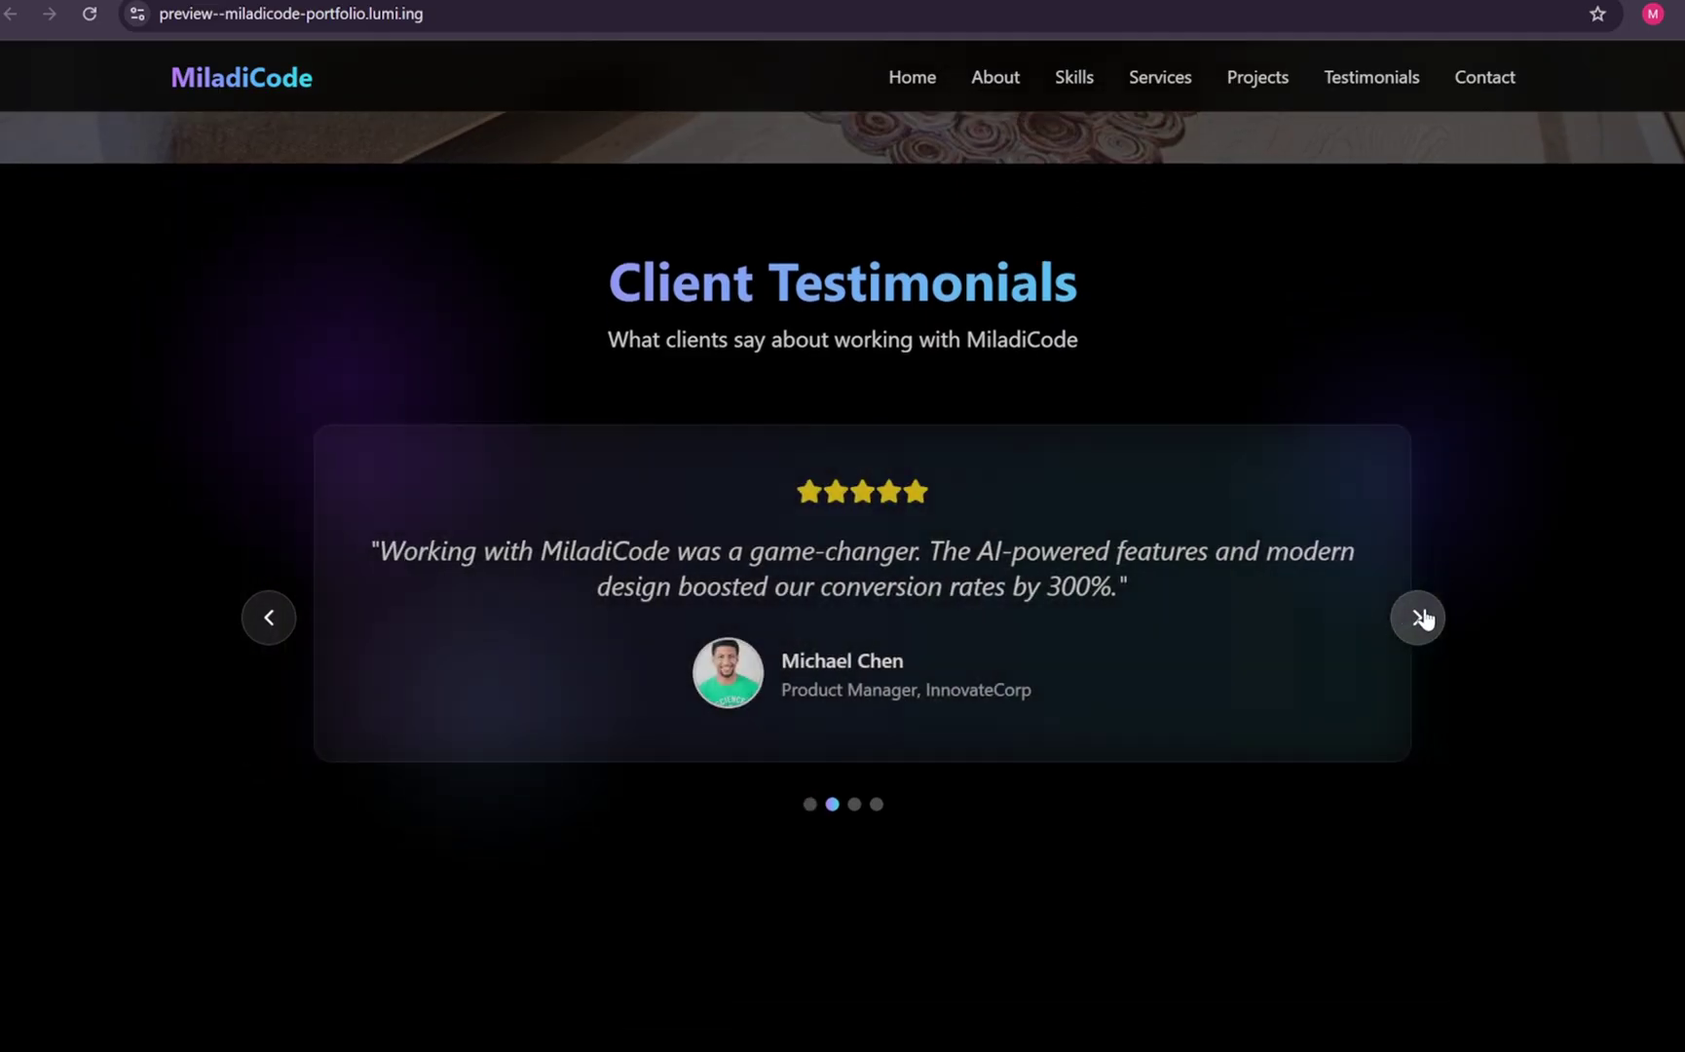